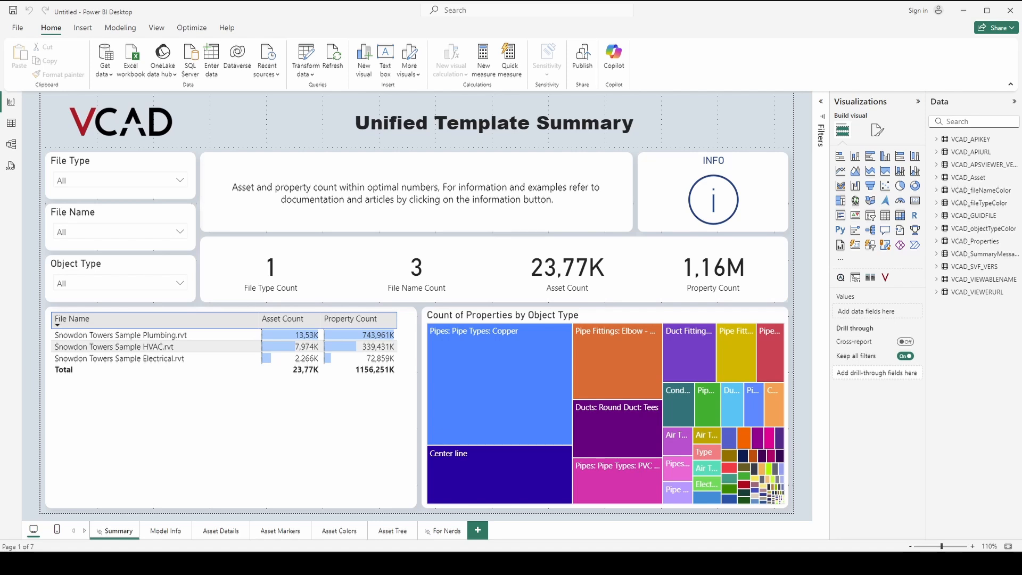
- View the Model Info report page and bring the whole 3D building model into view
{"action": "left_click", "coordinate": [170, 530]}
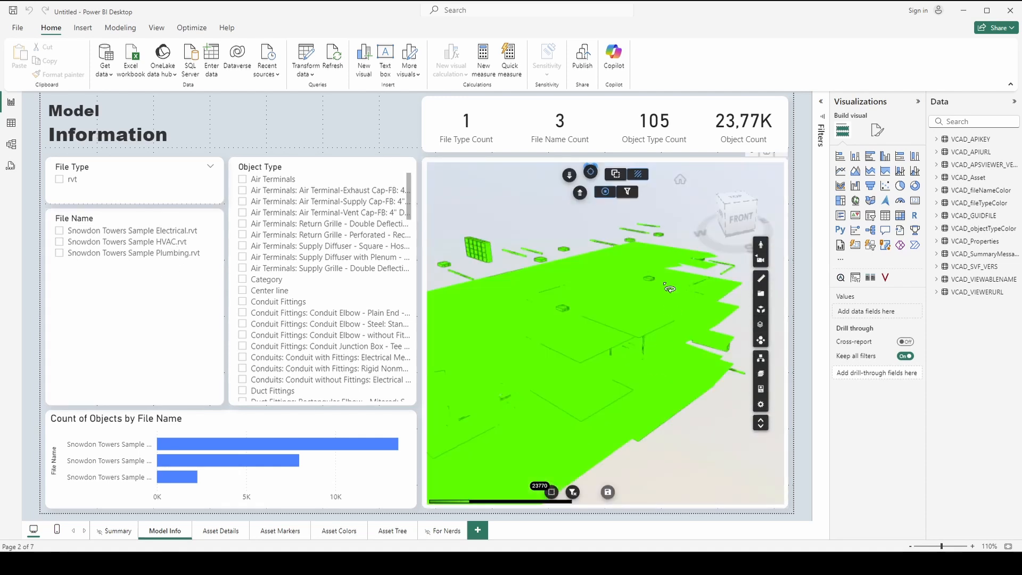
{"action": "left_click_drag", "start_coordinate": [551, 414], "coordinate": [577, 387]}
{"action": "scroll", "coordinate": [578, 385], "scroll_direction": "down", "scroll_amount": 2}
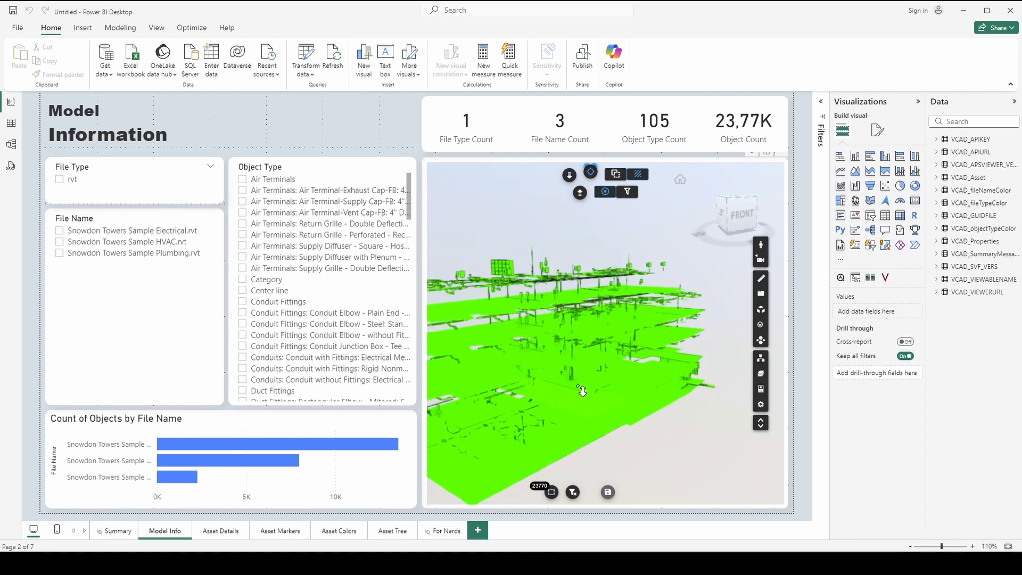
{"action": "scroll", "coordinate": [582, 391], "scroll_direction": "down", "scroll_amount": 6}
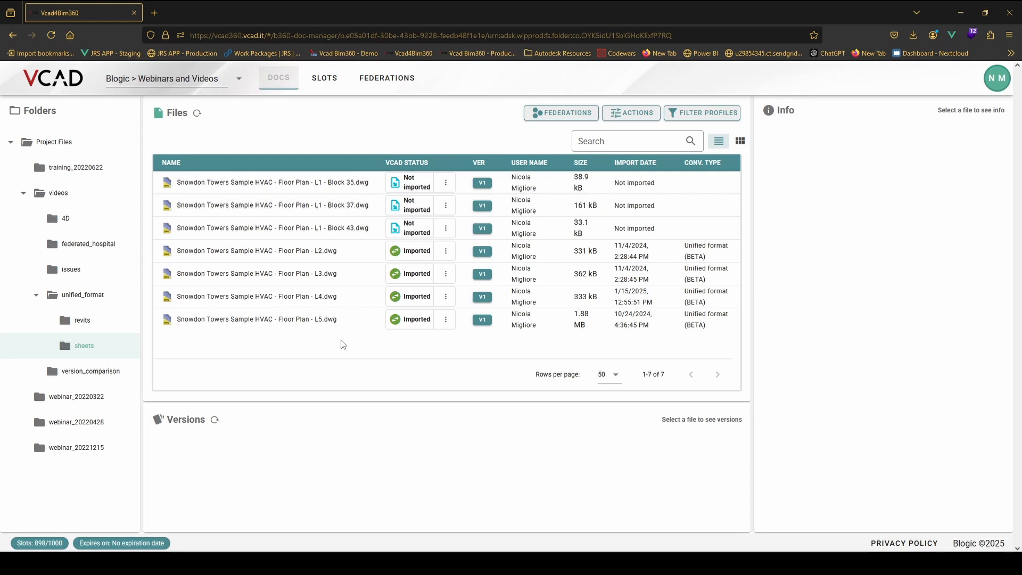
- Check the template options and Slot ID of the imported file Snowdon Towers Sample HVAC - Floor Plan - L2.dwg
{"action": "left_click", "coordinate": [371, 255]}
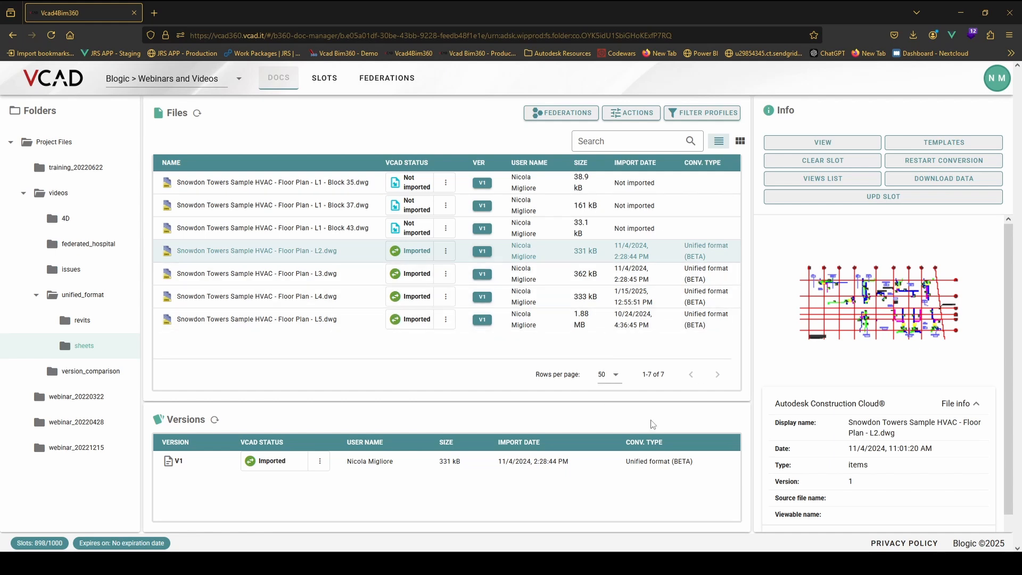
{"action": "left_click", "coordinate": [953, 147]}
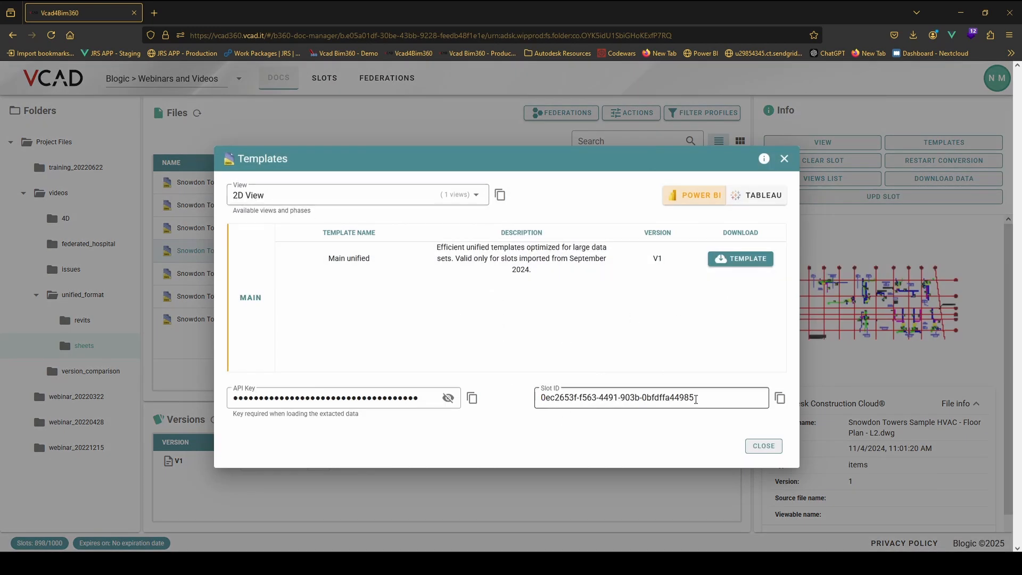
{"action": "left_click", "coordinate": [784, 159]}
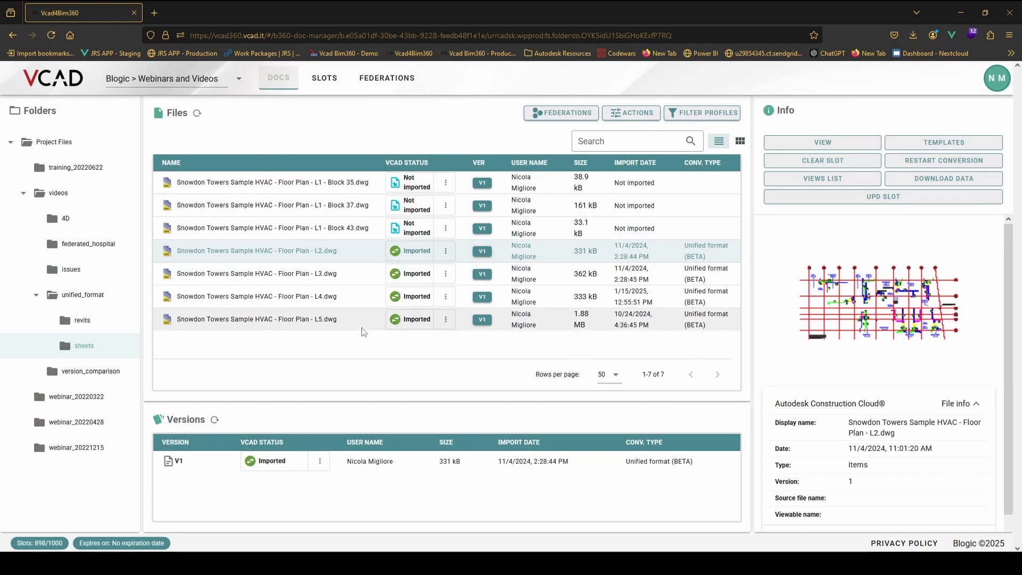
- Switch to Power BI Desktop and, in the Power Query Editor, collapse the VCAD_ColorPalettes and VCAD_ColorTables query groups
{"action": "key", "text": "alt+Tab"}
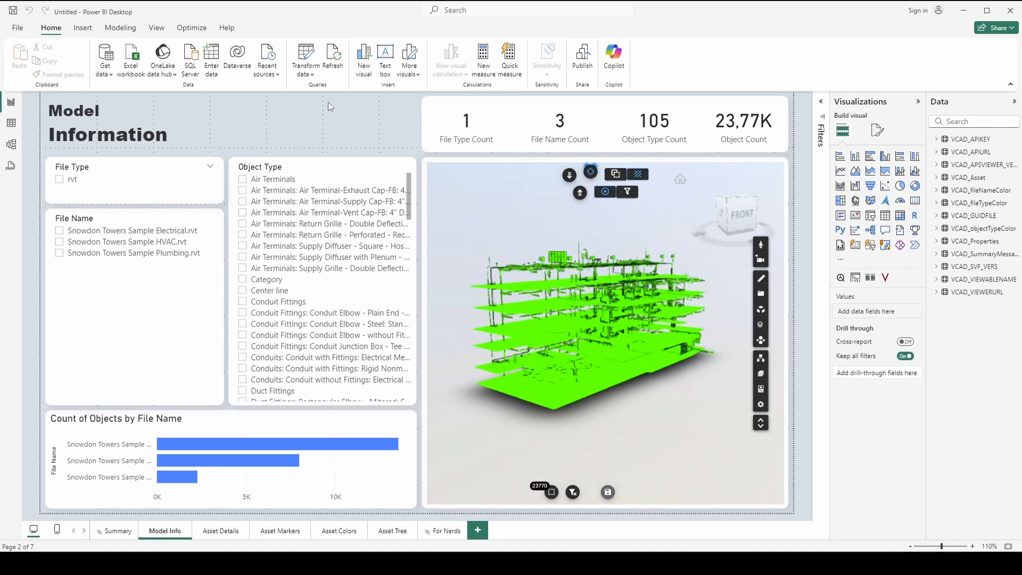
{"action": "left_click", "coordinate": [307, 53]}
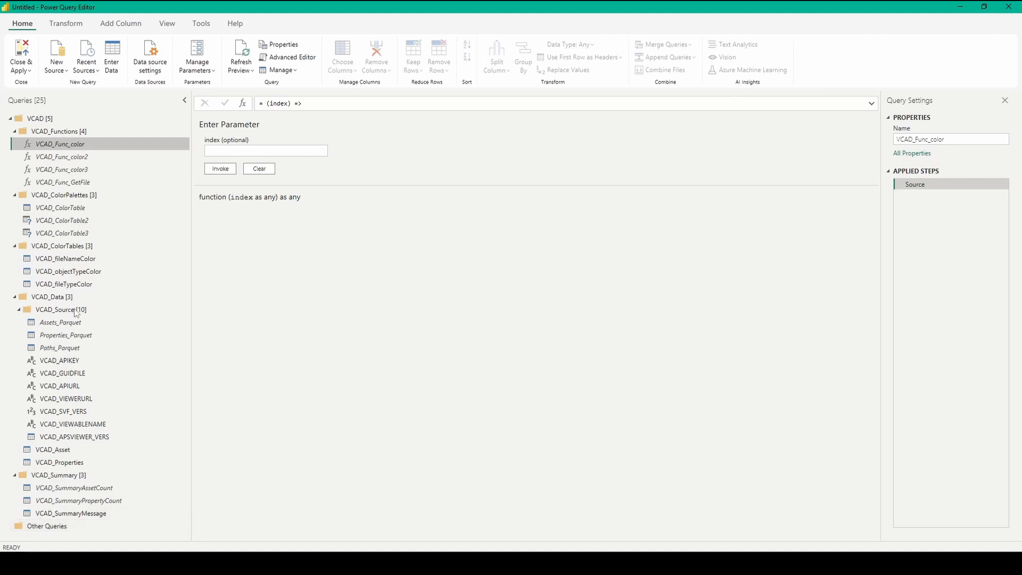
{"action": "left_click", "coordinate": [14, 195]}
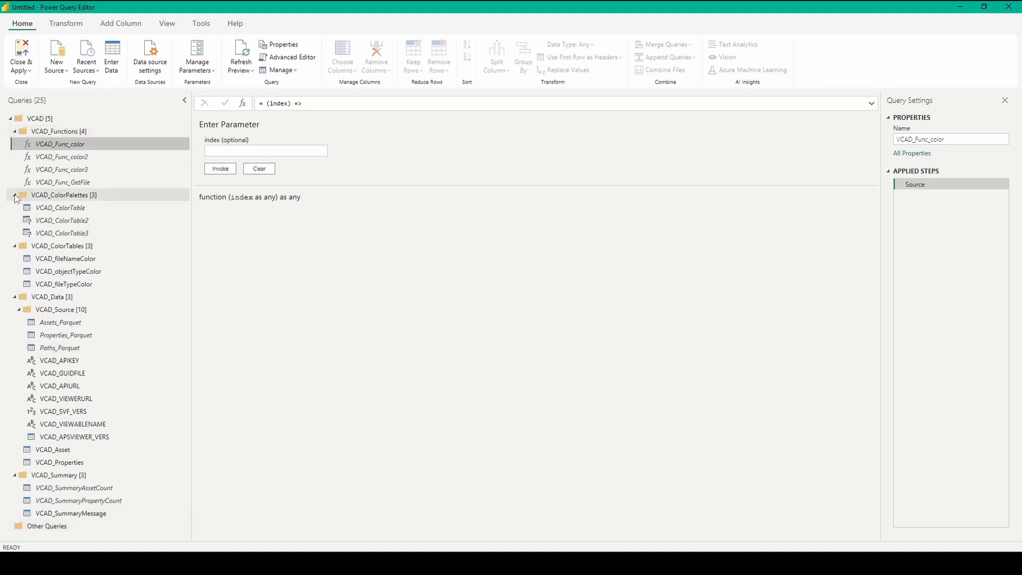
{"action": "left_click", "coordinate": [27, 208]}
{"action": "left_click", "coordinate": [15, 207]}
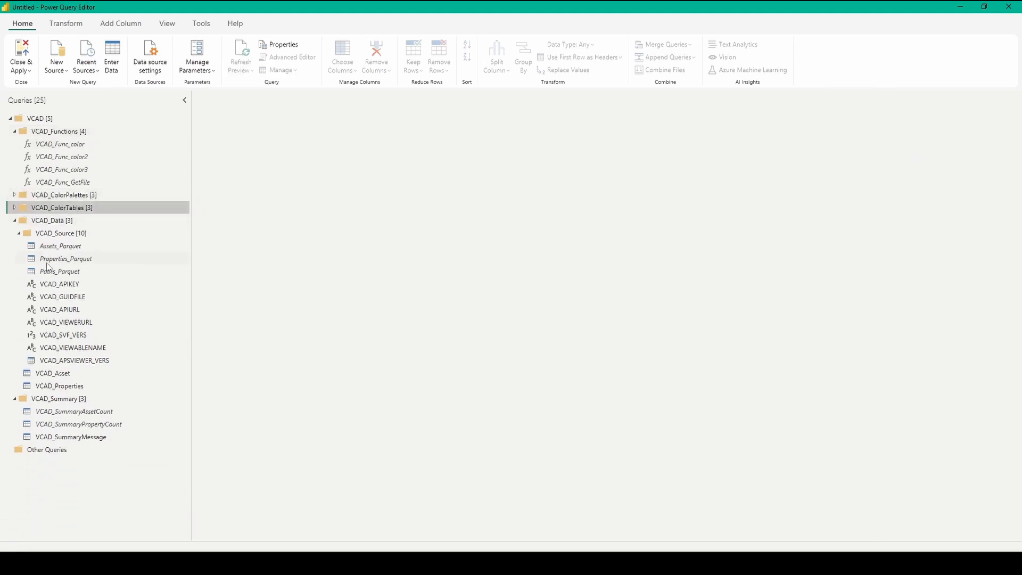
- Create a new top-level query group named DWG Data
{"action": "right_click", "coordinate": [83, 462]}
{"action": "left_click", "coordinate": [128, 513]}
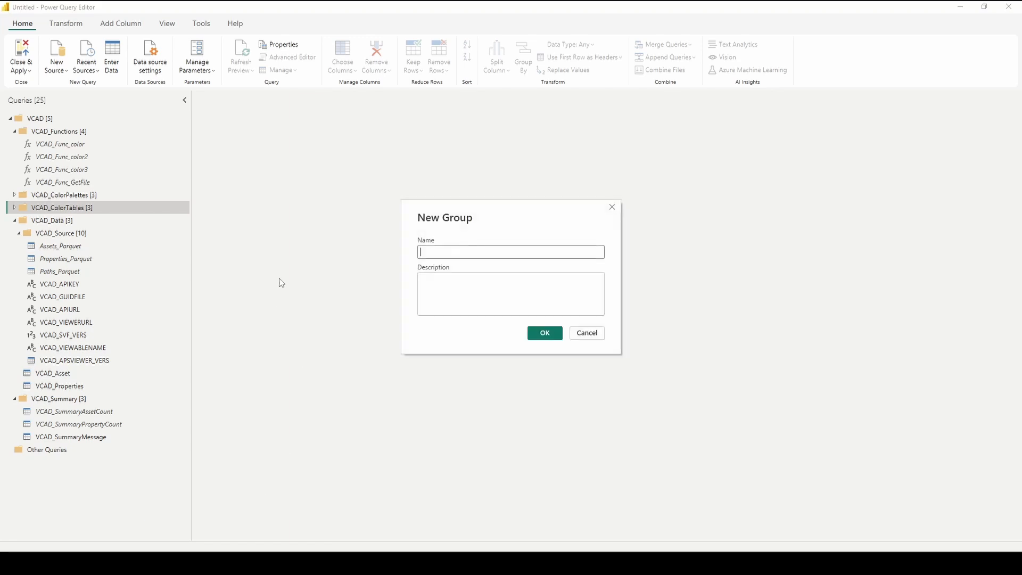
{"action": "type", "text": "DWG Data"}
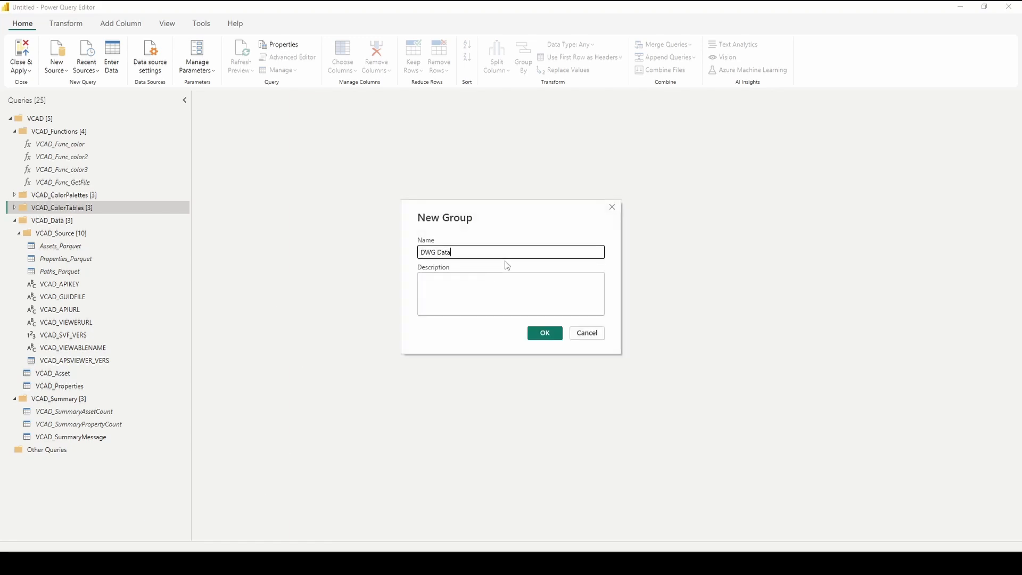
{"action": "key", "text": "Return"}
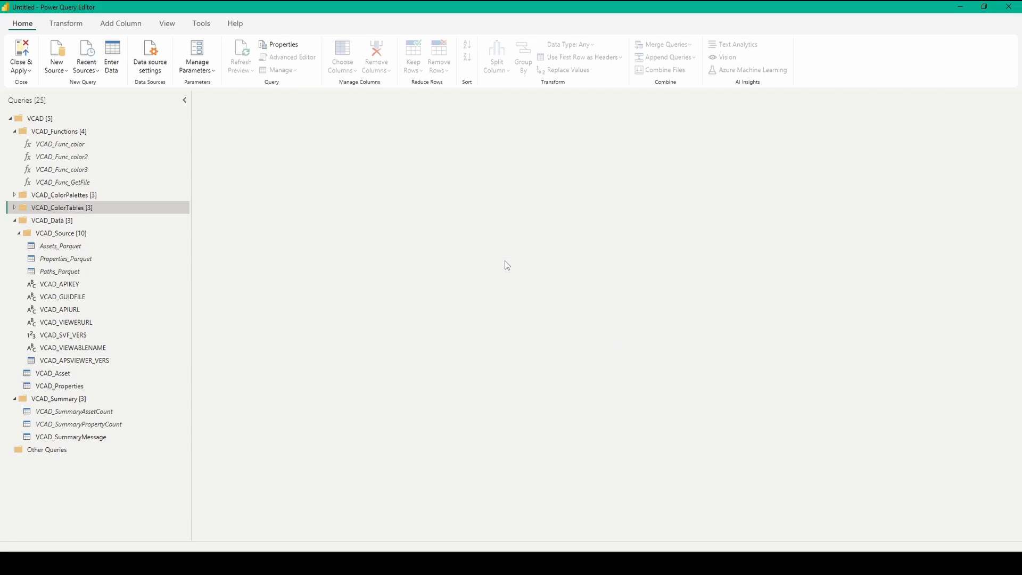
- Import sheets.csv from the assets folder as a Text/CSV source into the DWG Data group
{"action": "left_click", "coordinate": [57, 66]}
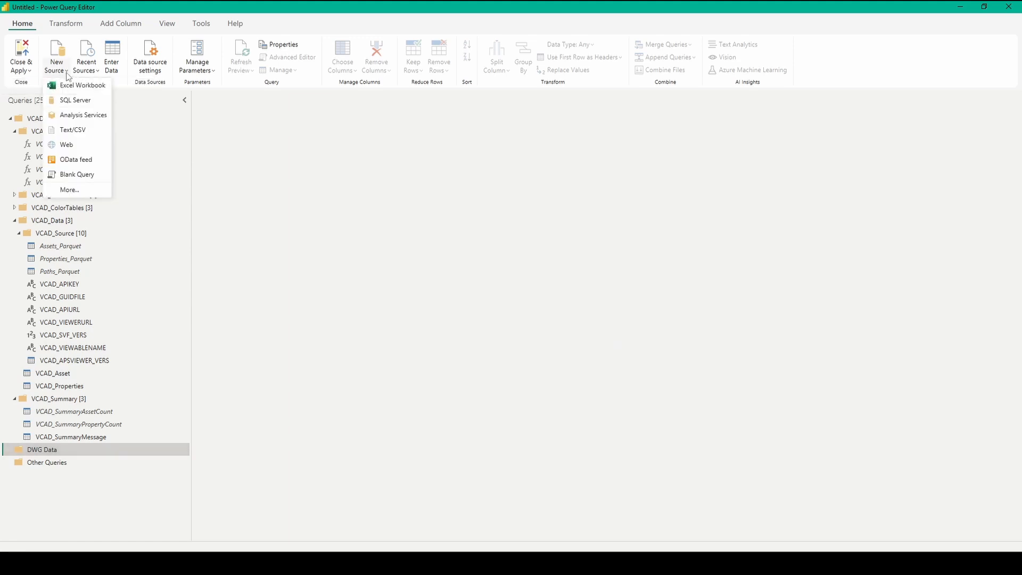
{"action": "left_click", "coordinate": [89, 132]}
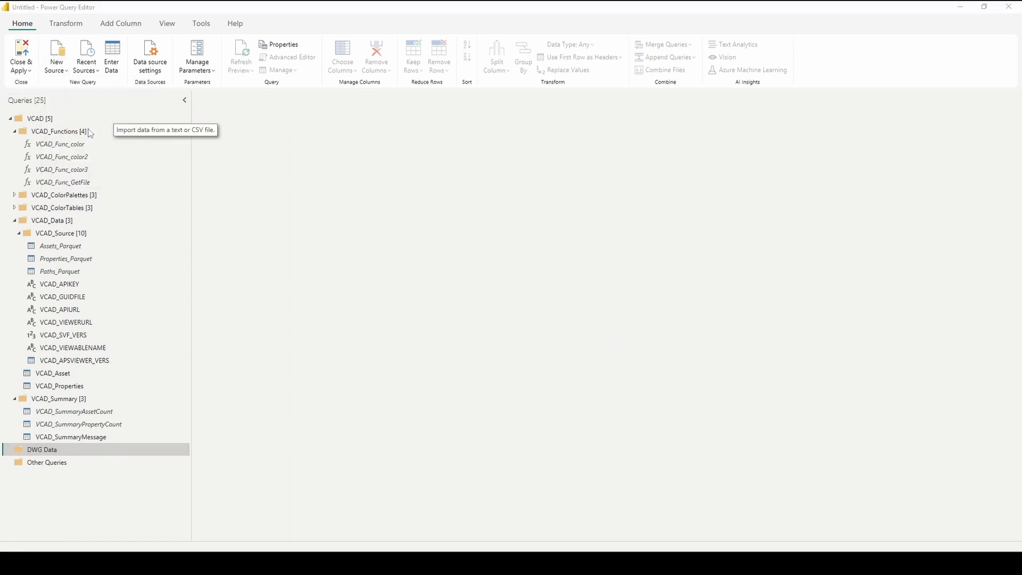
{"action": "left_click", "coordinate": [9, 79]}
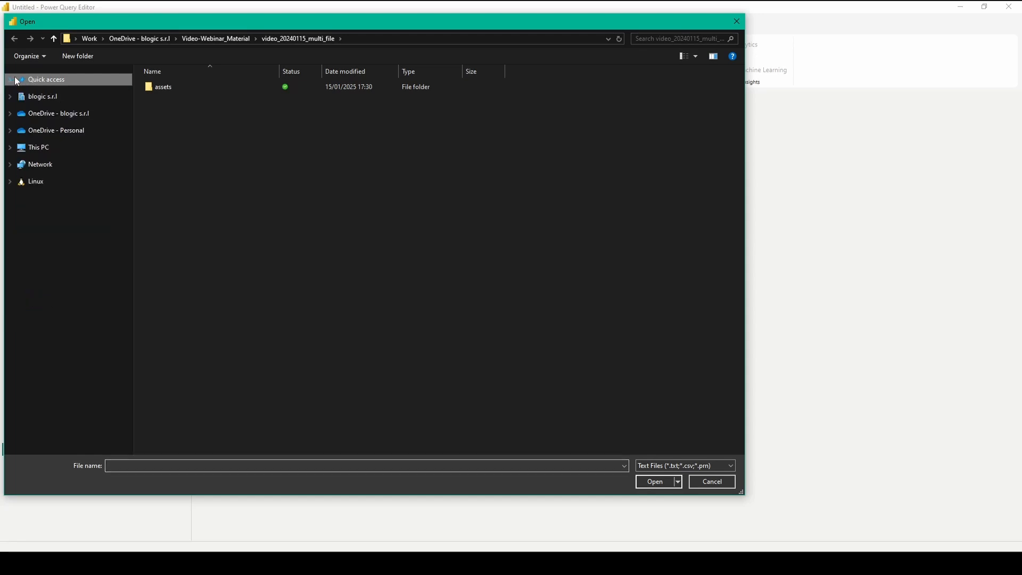
{"action": "double_click", "coordinate": [177, 88]}
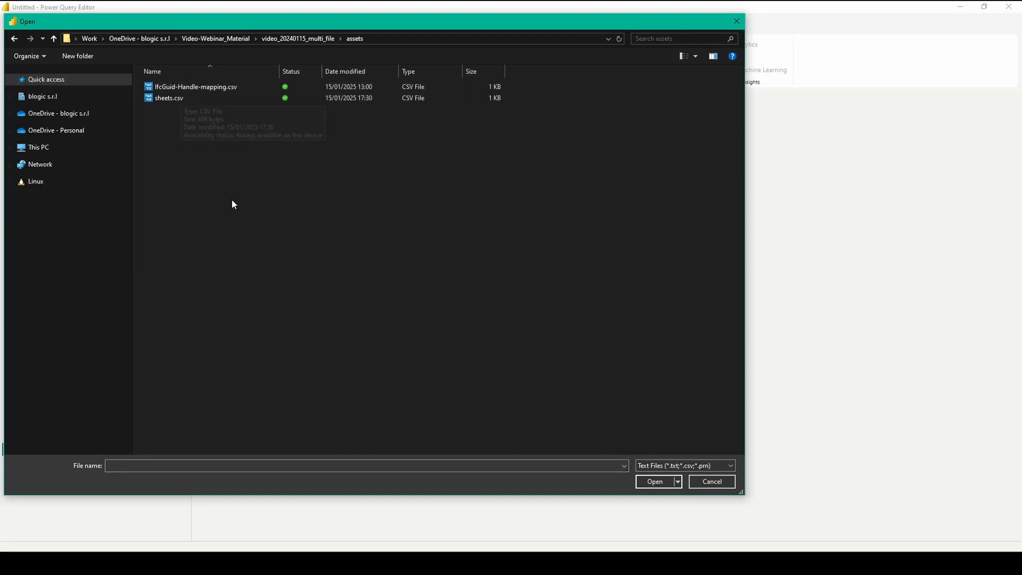
{"action": "left_click", "coordinate": [183, 101]}
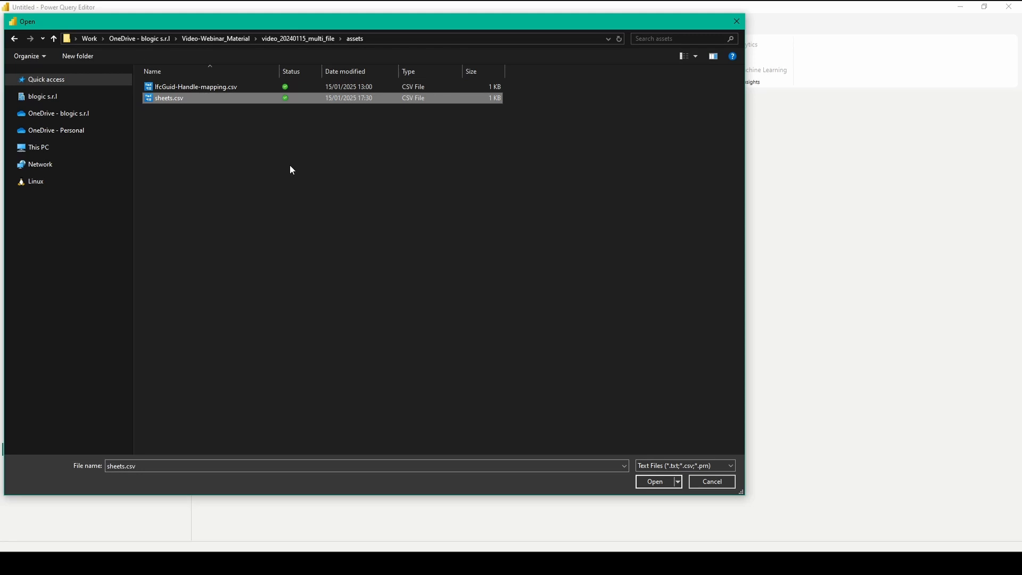
{"action": "left_click", "coordinate": [660, 481]}
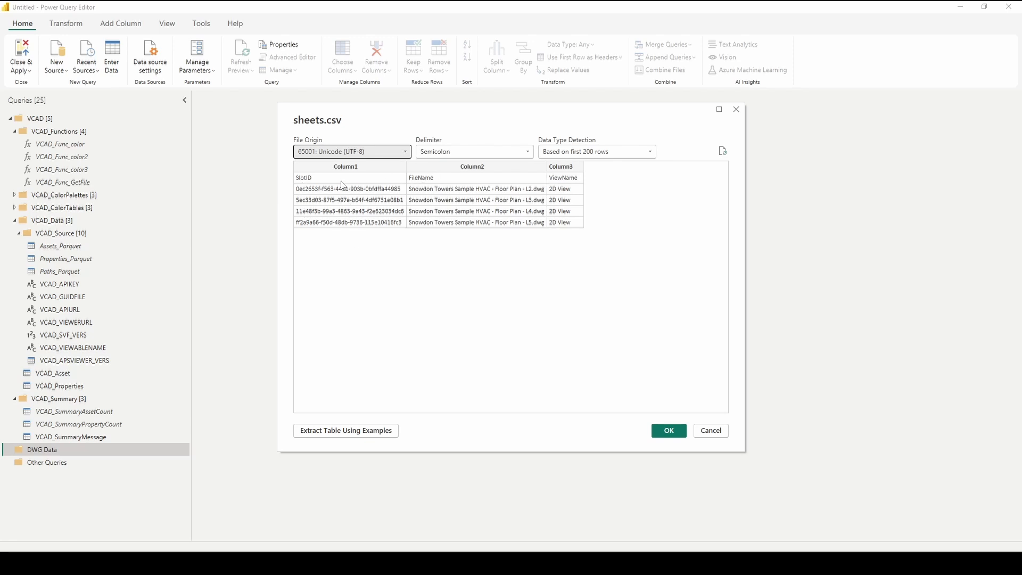
{"action": "left_click", "coordinate": [684, 440]}
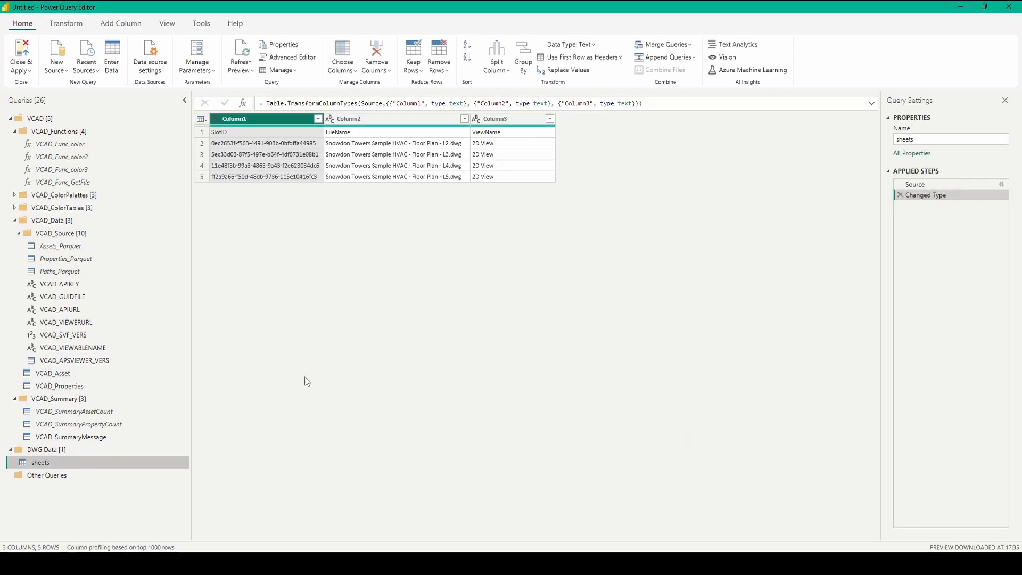
- Promote the first row of the sheets table to column headers
{"action": "left_click", "coordinate": [77, 25]}
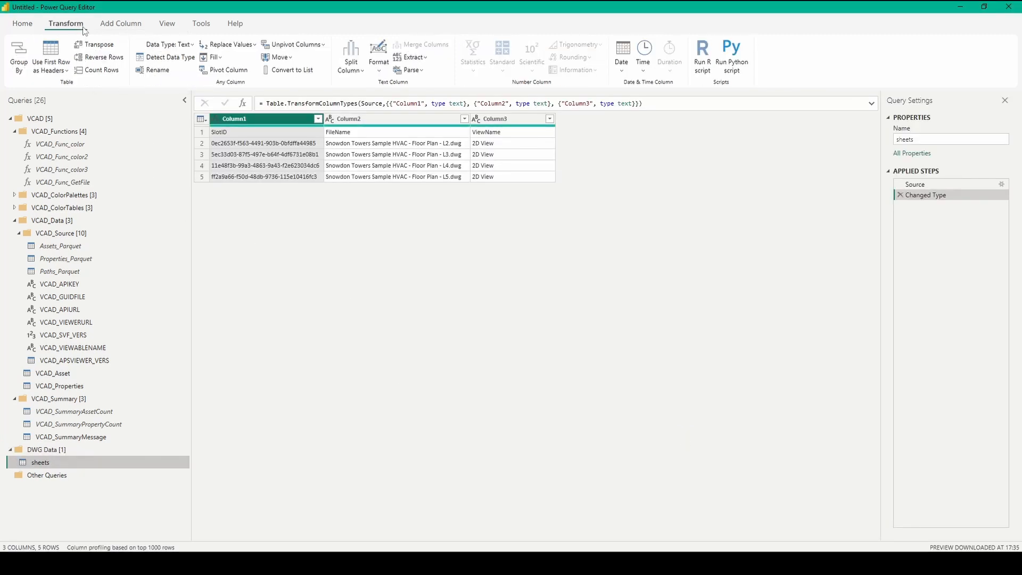
{"action": "left_click", "coordinate": [59, 67]}
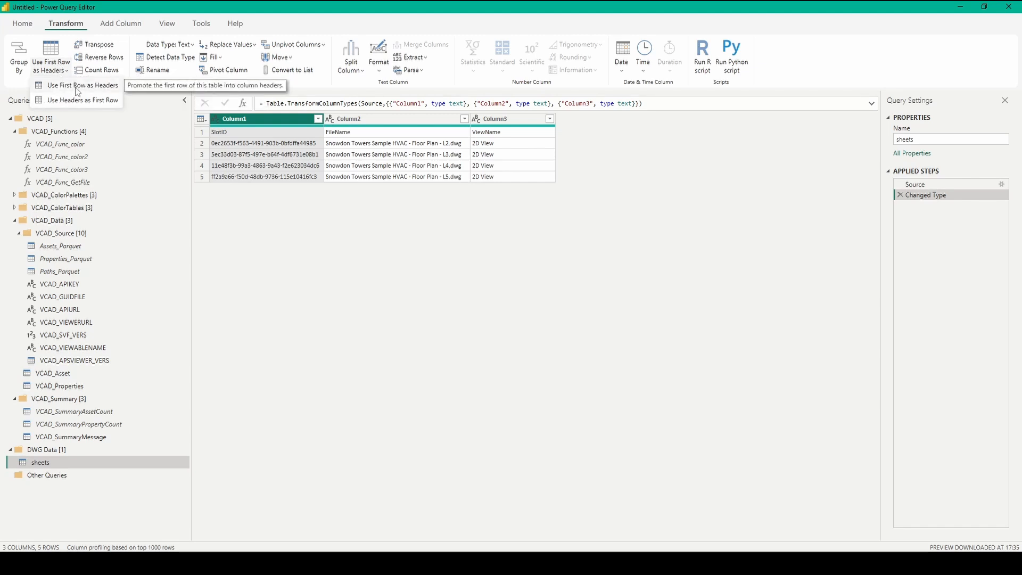
{"action": "left_click", "coordinate": [66, 85]}
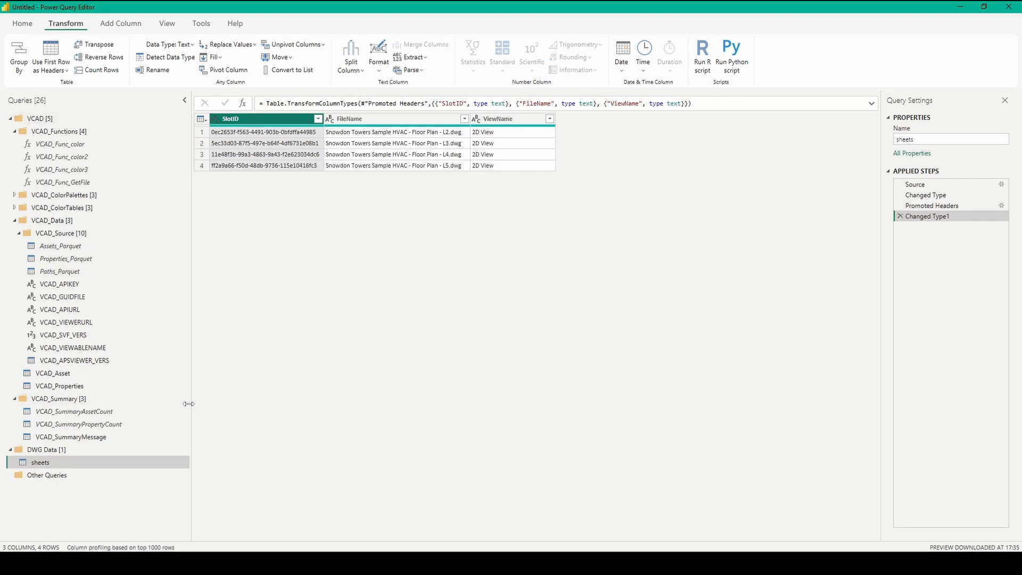
- Duplicate the VCAD_Func_GetFile function and move the copy into the DWG Data group above sheets
{"action": "left_click", "coordinate": [63, 182]}
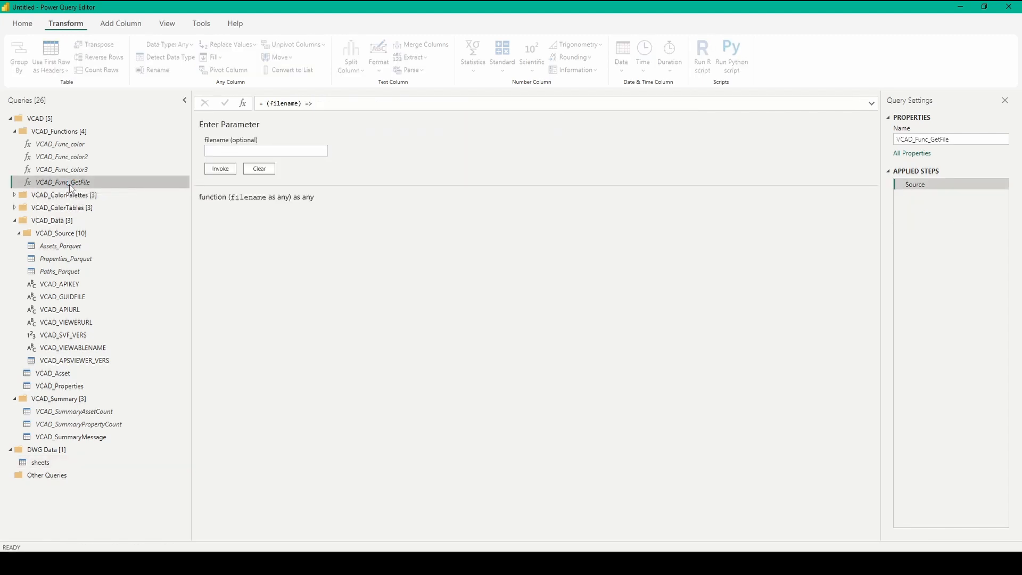
{"action": "right_click", "coordinate": [71, 187]}
{"action": "left_click", "coordinate": [392, 233]}
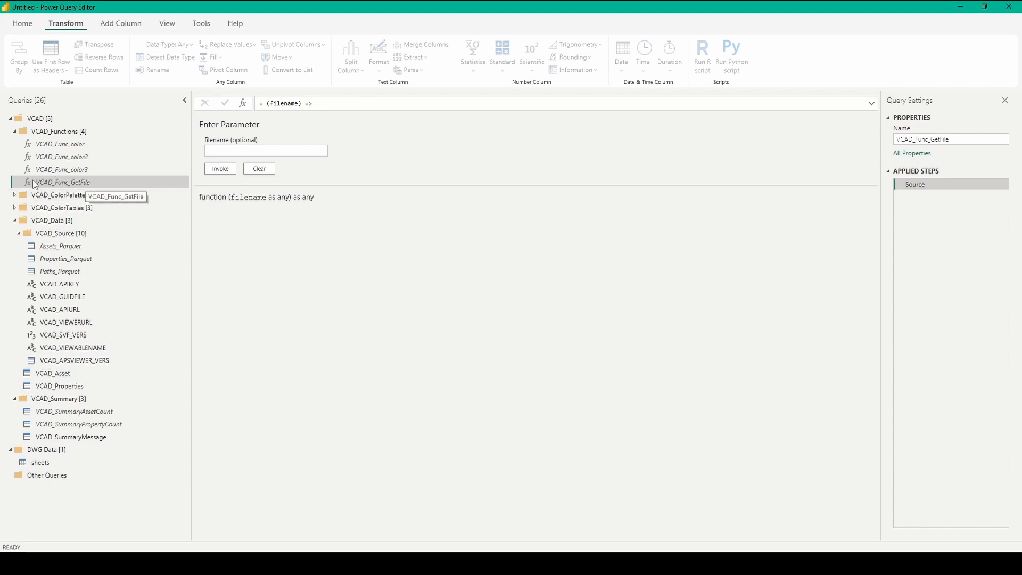
{"action": "right_click", "coordinate": [69, 184]}
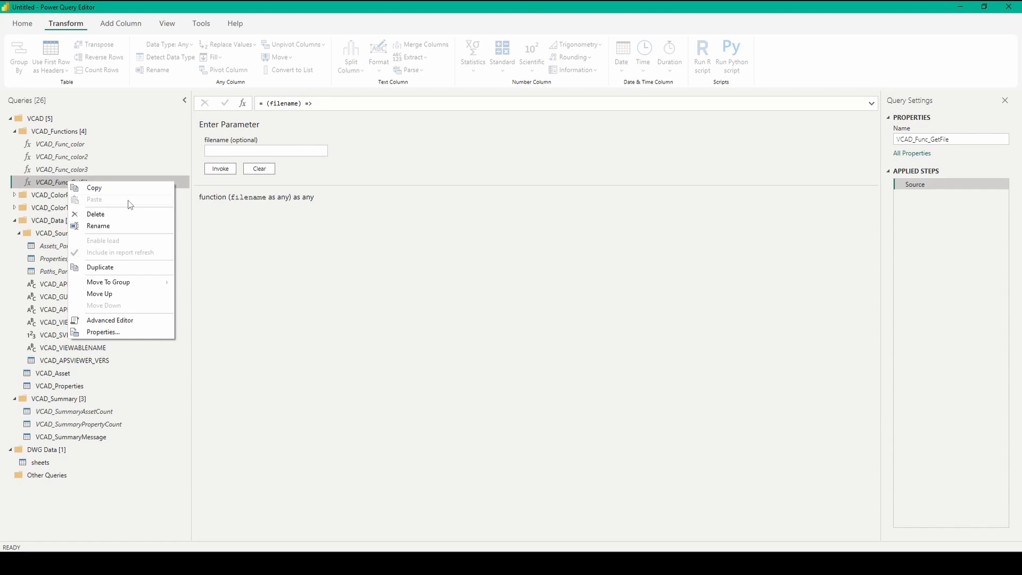
{"action": "left_click", "coordinate": [129, 267]}
{"action": "left_click_drag", "start_coordinate": [92, 196], "coordinate": [80, 489]}
{"action": "left_click_drag", "start_coordinate": [87, 480], "coordinate": [89, 465]}
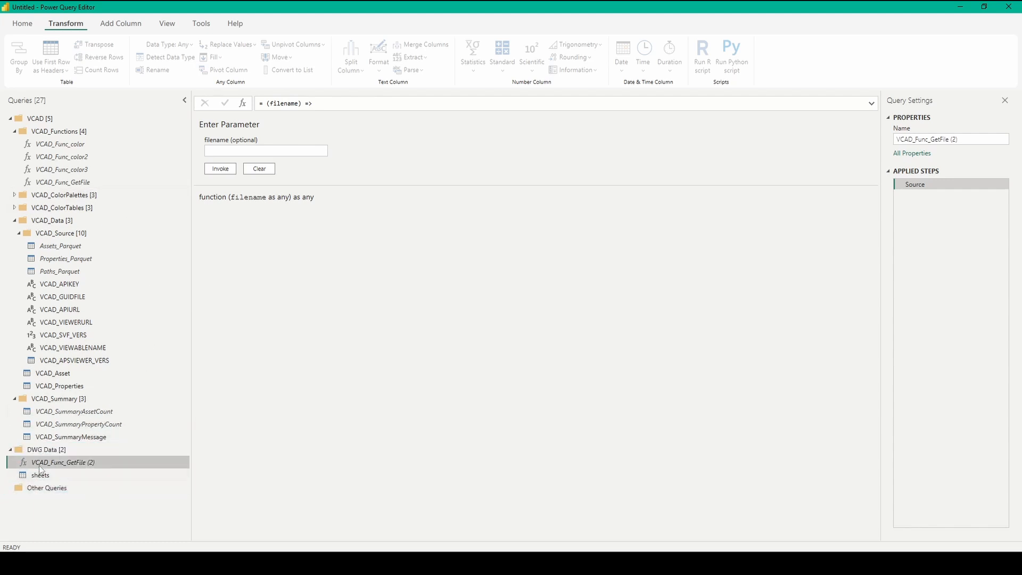
- In the duplicated function's M code, add a second parameter slodId after filename in the Source definition
{"action": "right_click", "coordinate": [95, 461]}
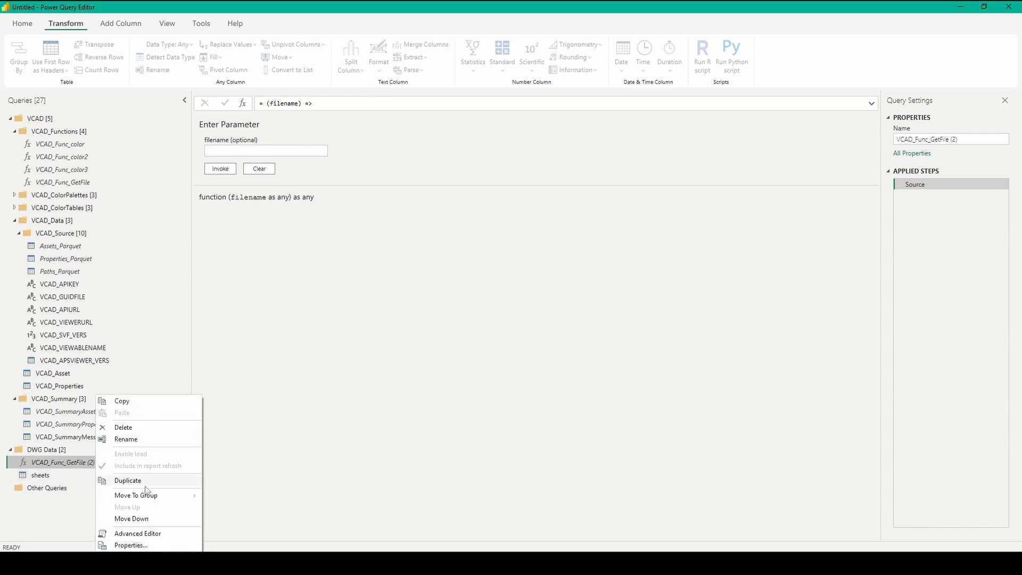
{"action": "left_click", "coordinate": [136, 533]}
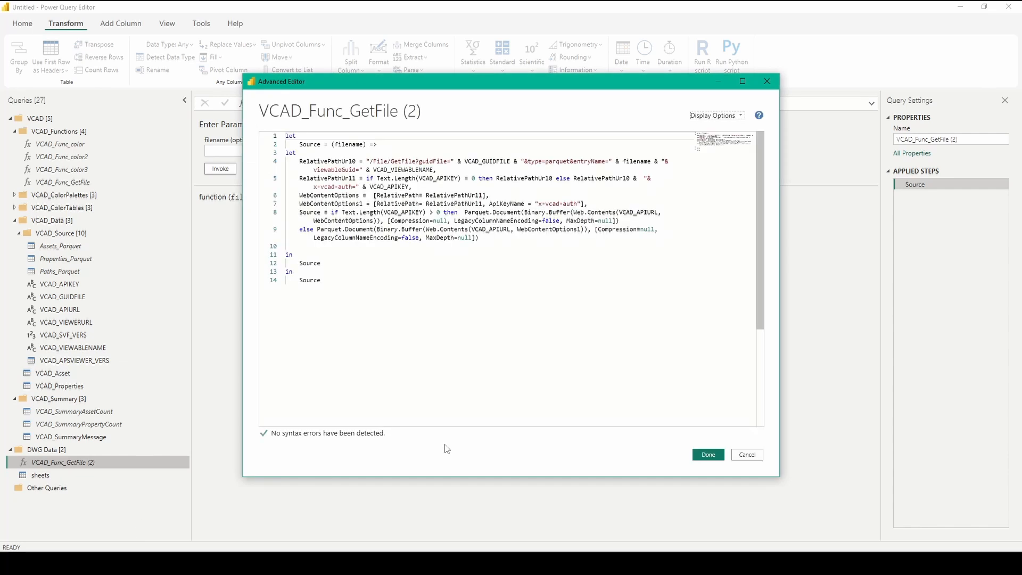
{"action": "double_click", "coordinate": [341, 146]}
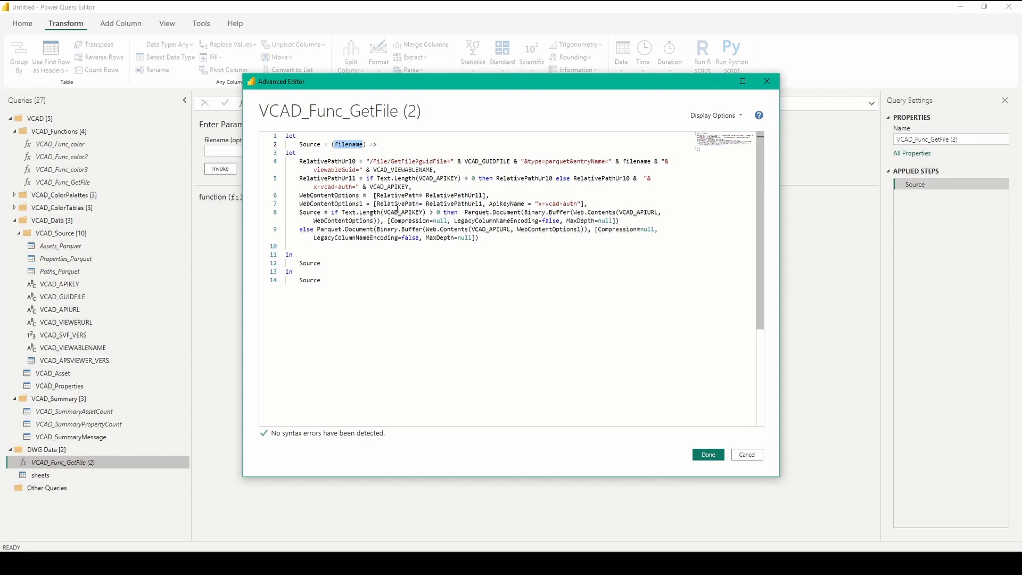
{"action": "double_click", "coordinate": [490, 161]}
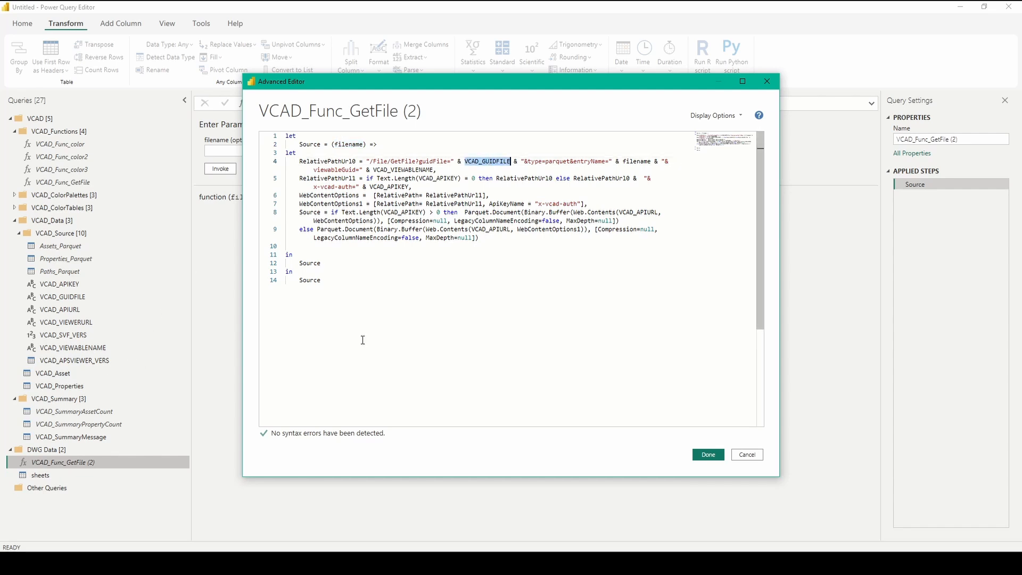
{"action": "left_click", "coordinate": [476, 289]}
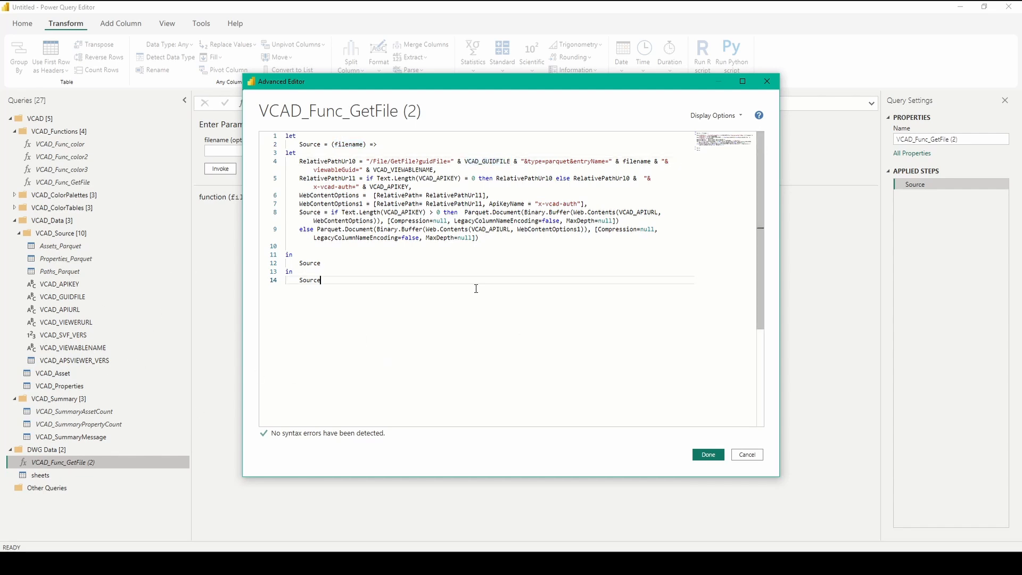
{"action": "double_click", "coordinate": [490, 162]}
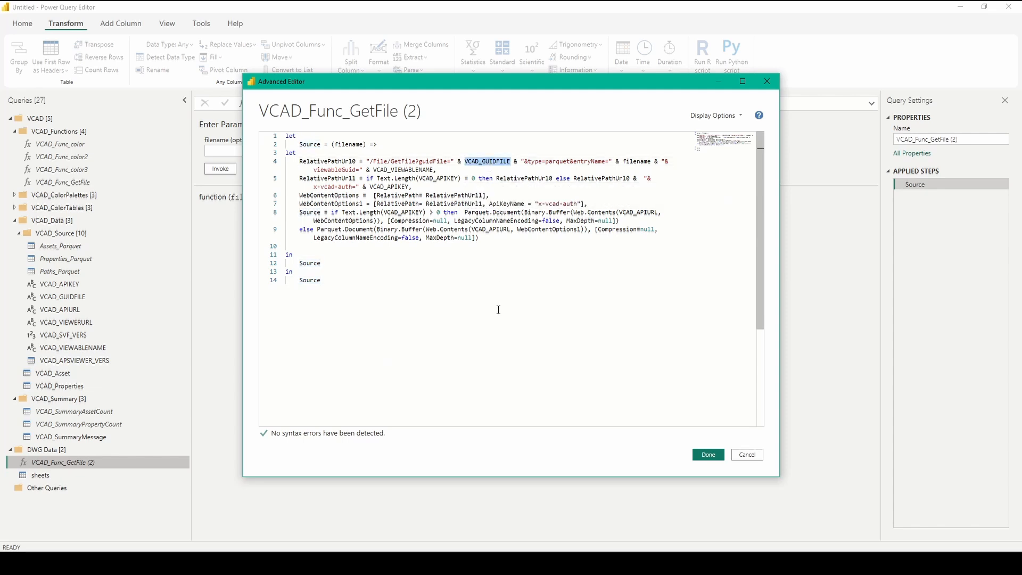
{"action": "left_click", "coordinate": [362, 144]}
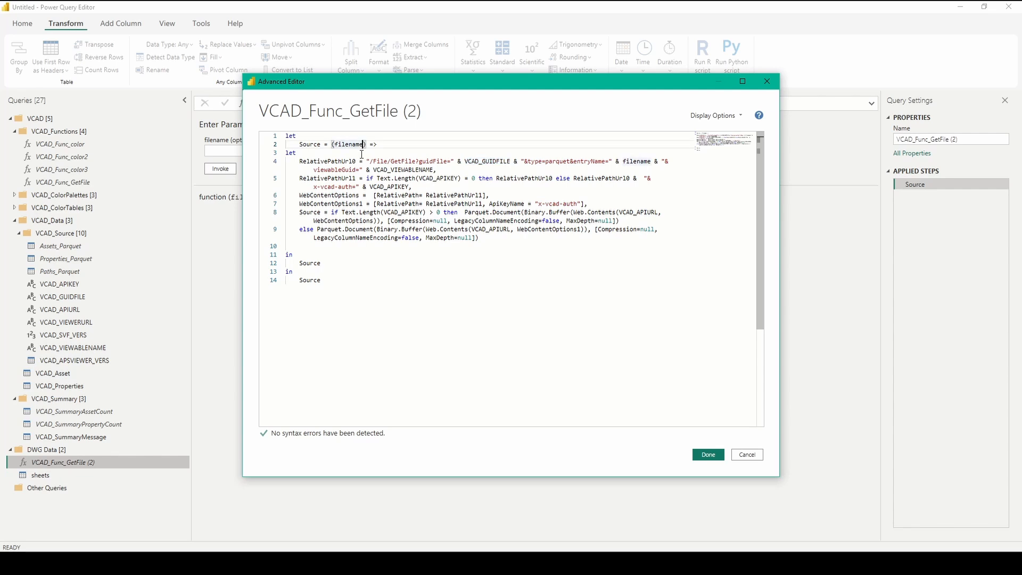
{"action": "type", "text": ", slodId"}
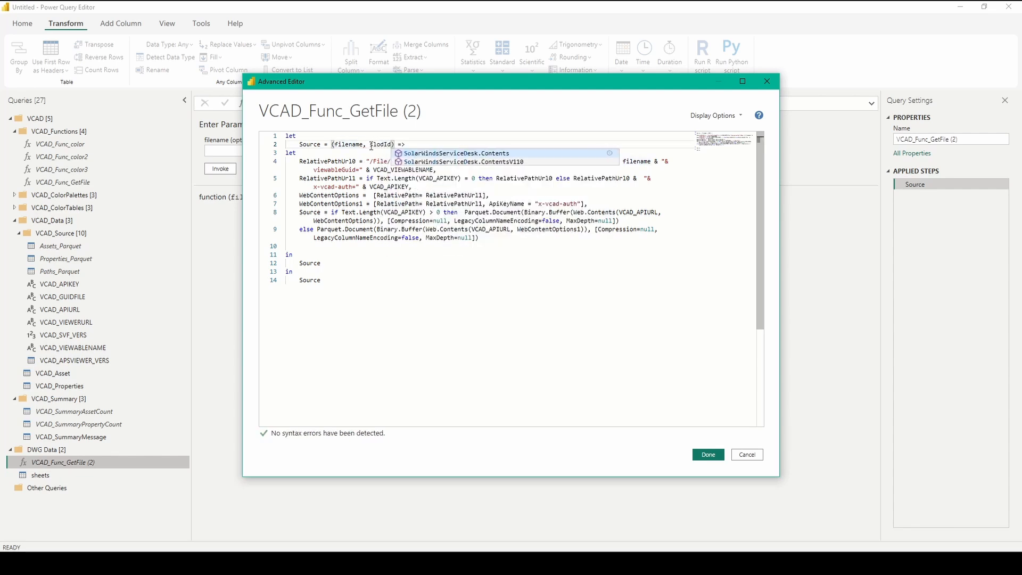
- Replace VCAD_GUIDFILE with the slodId parameter in the RelativePathUrl0 expression of the duplicated function
{"action": "double_click", "coordinate": [377, 145]}
{"action": "key", "text": "ctrl+c"}
{"action": "double_click", "coordinate": [487, 161]}
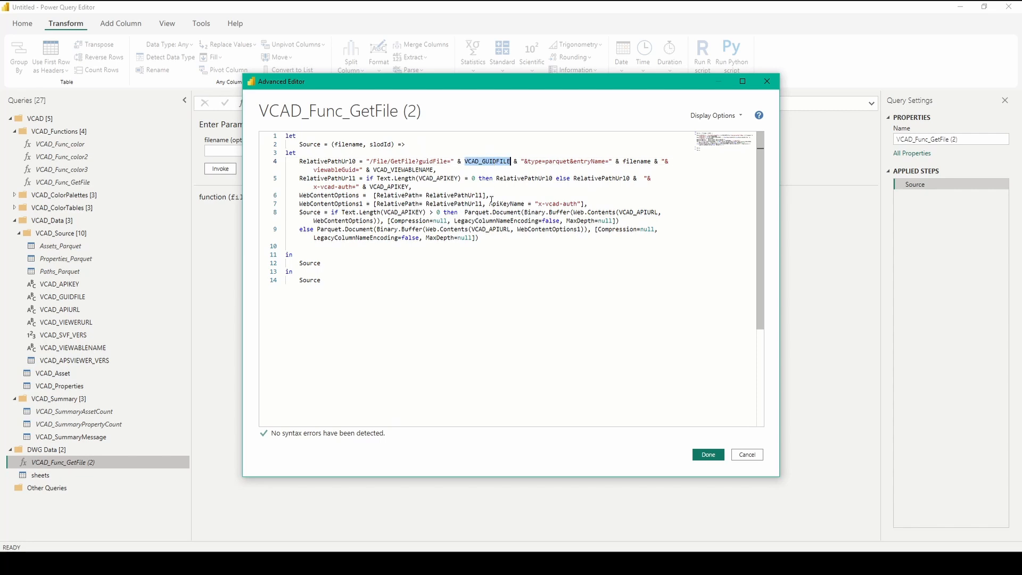
{"action": "key", "text": "ctrl+v"}
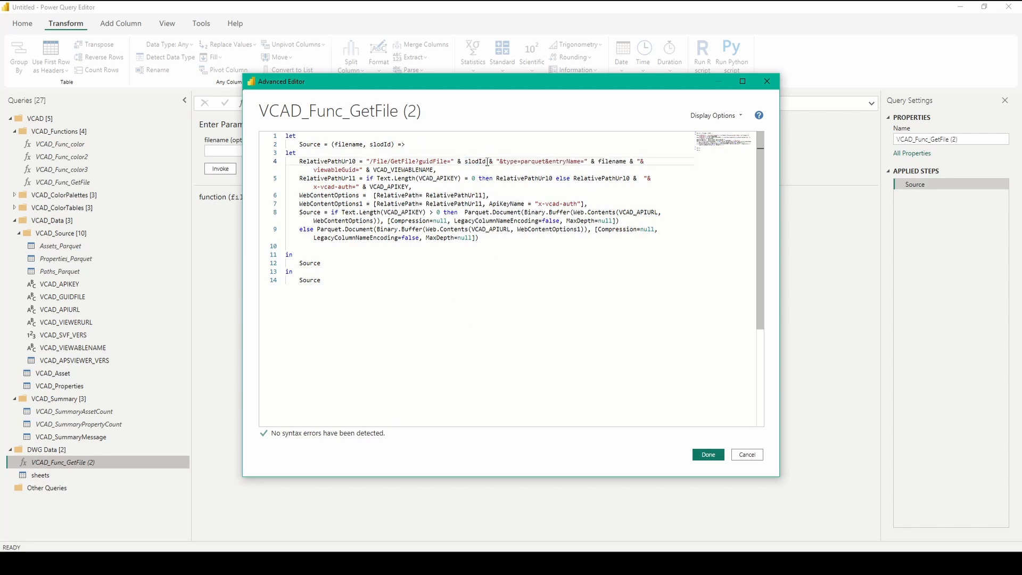
- Add a third parameter viewName after slodId in the function's Source definition
{"action": "double_click", "coordinate": [349, 145]}
{"action": "double_click", "coordinate": [392, 170]}
{"action": "left_click", "coordinate": [394, 145]}
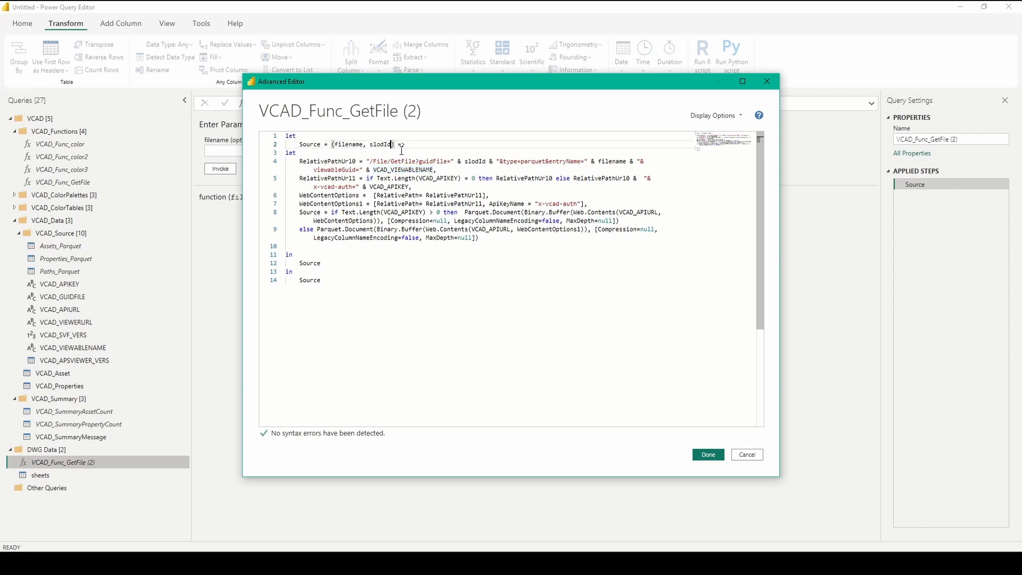
{"action": "type", "text": ", "}
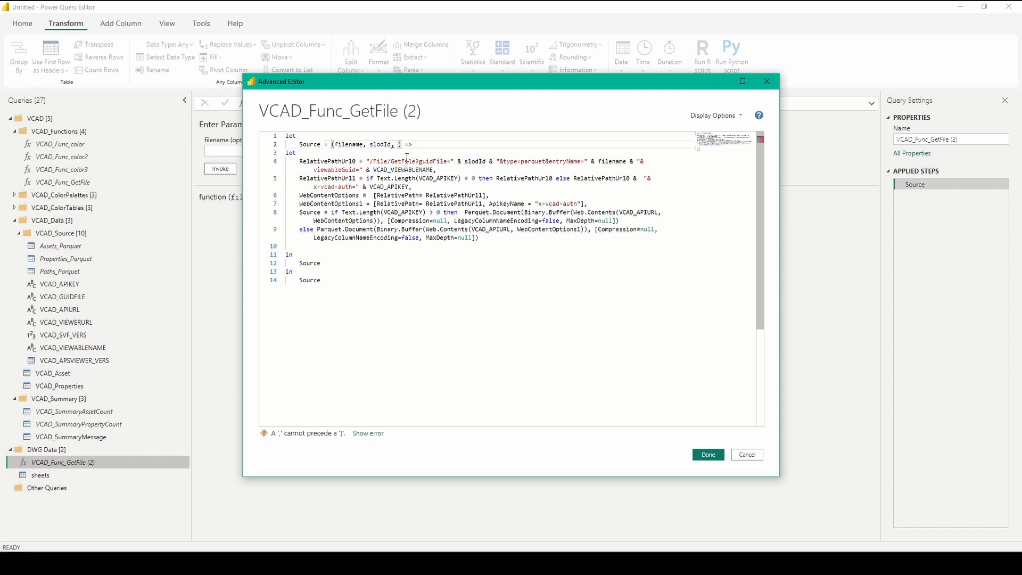
{"action": "type", "text": "vi"}
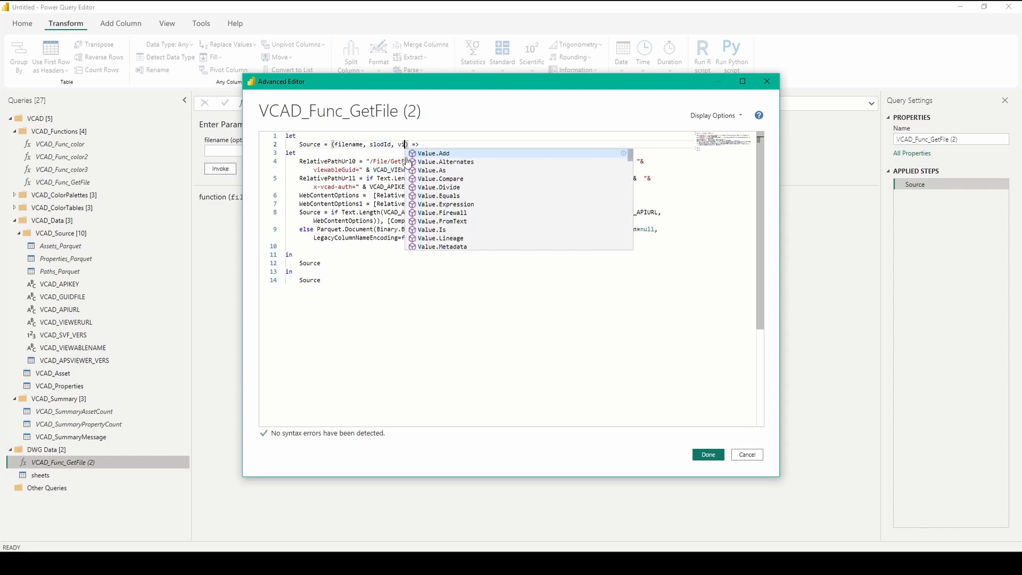
{"action": "type", "text": "ewName"}
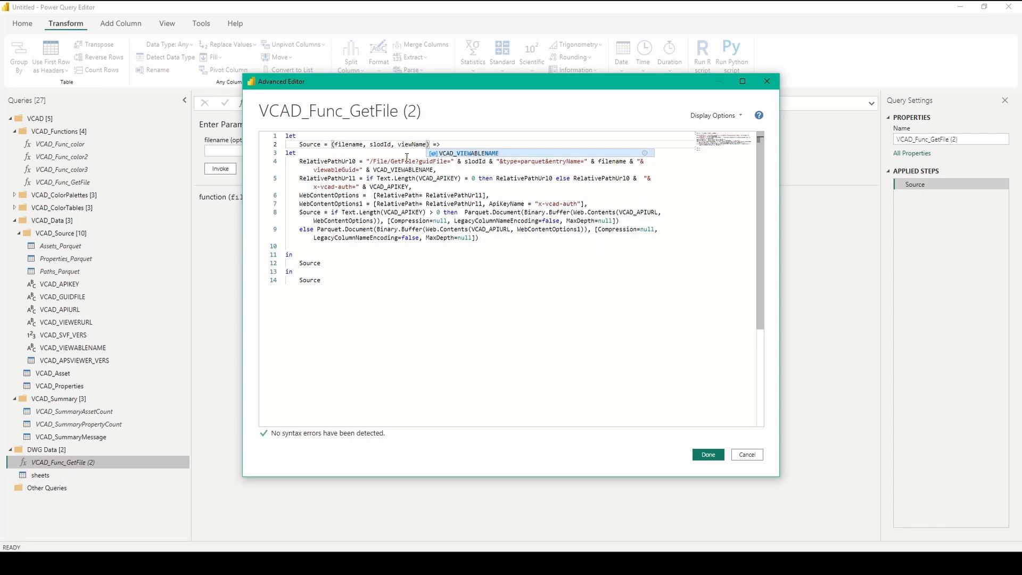
- Replace VCAD_VIEWABLENAME with viewName in the RelativePathUrl0 expression and save the function code
{"action": "double_click", "coordinate": [413, 144]}
{"action": "key", "text": "ctrl+c"}
{"action": "double_click", "coordinate": [400, 169]}
{"action": "key", "text": "ctrl+v"}
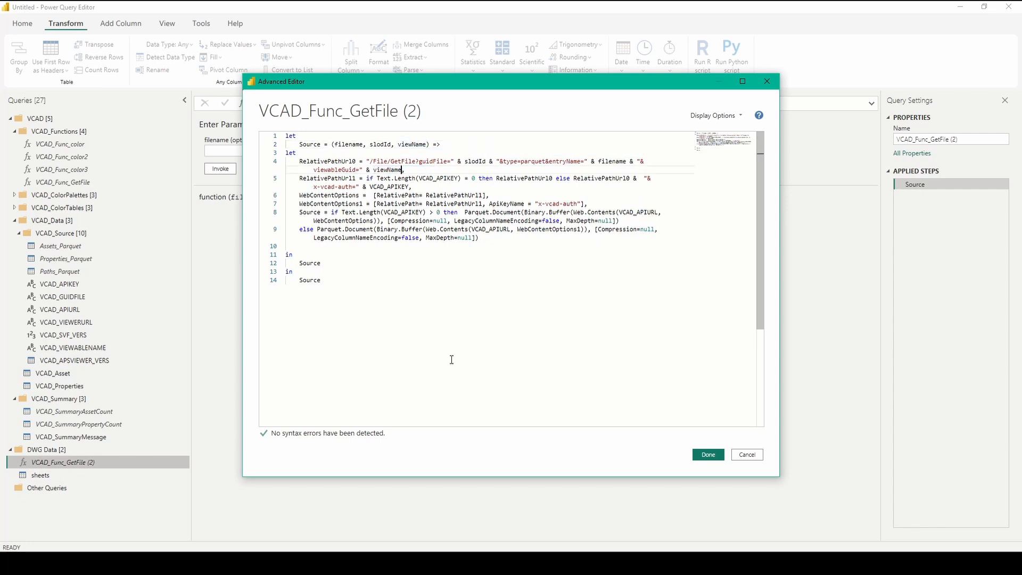
{"action": "left_click", "coordinate": [455, 360]}
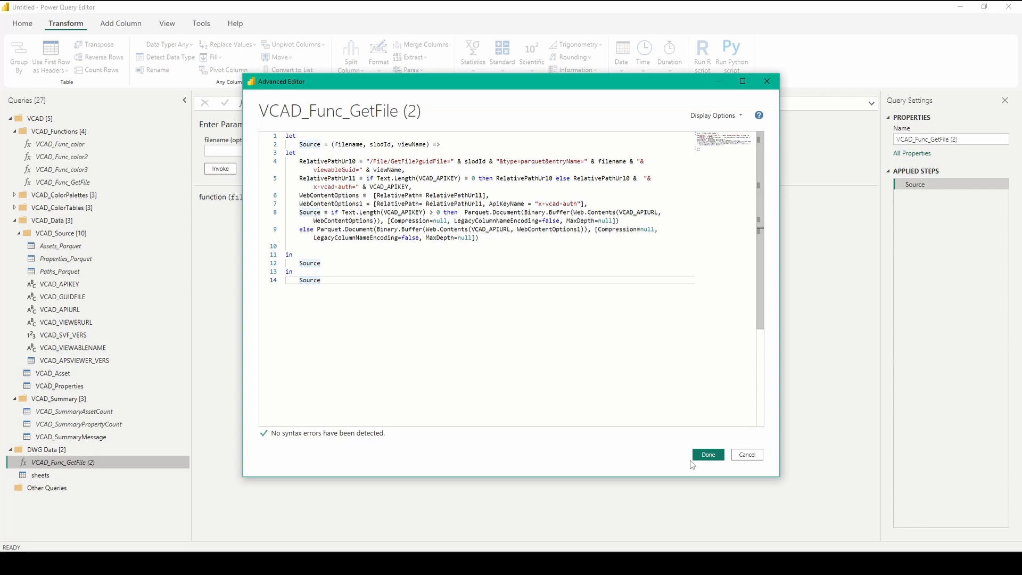
{"action": "left_click", "coordinate": [707, 454]}
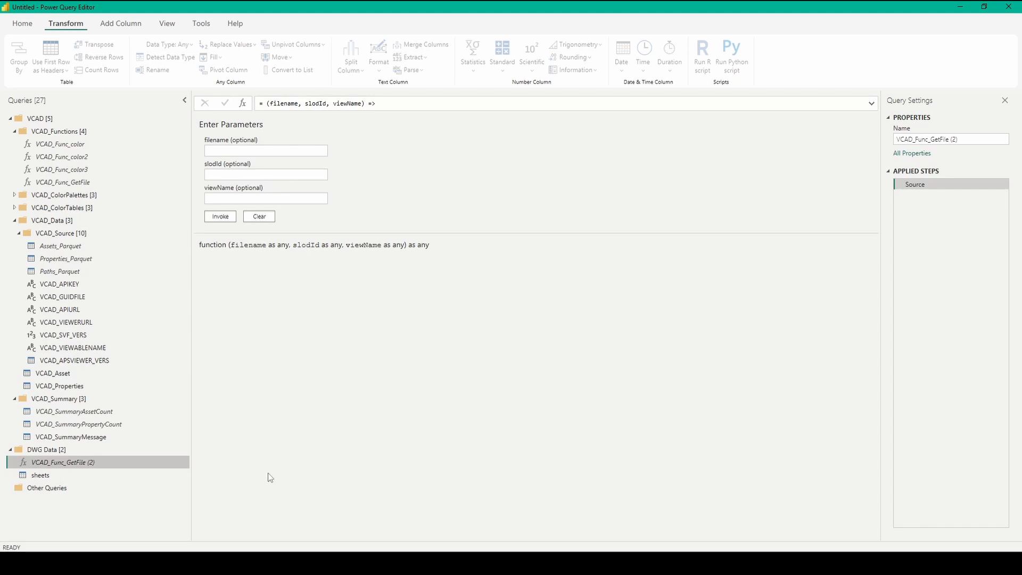
- Examine the Source steps of Assets_Parquet and Properties_Parquet for the file names they pass to VCAD_Func_GetFile
{"action": "left_click", "coordinate": [71, 478]}
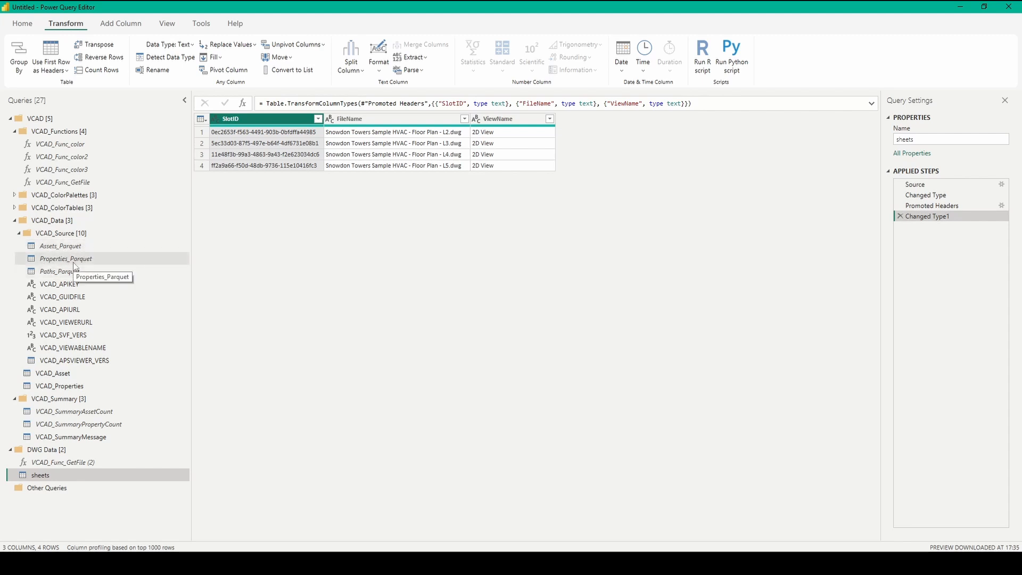
{"action": "left_click", "coordinate": [75, 249]}
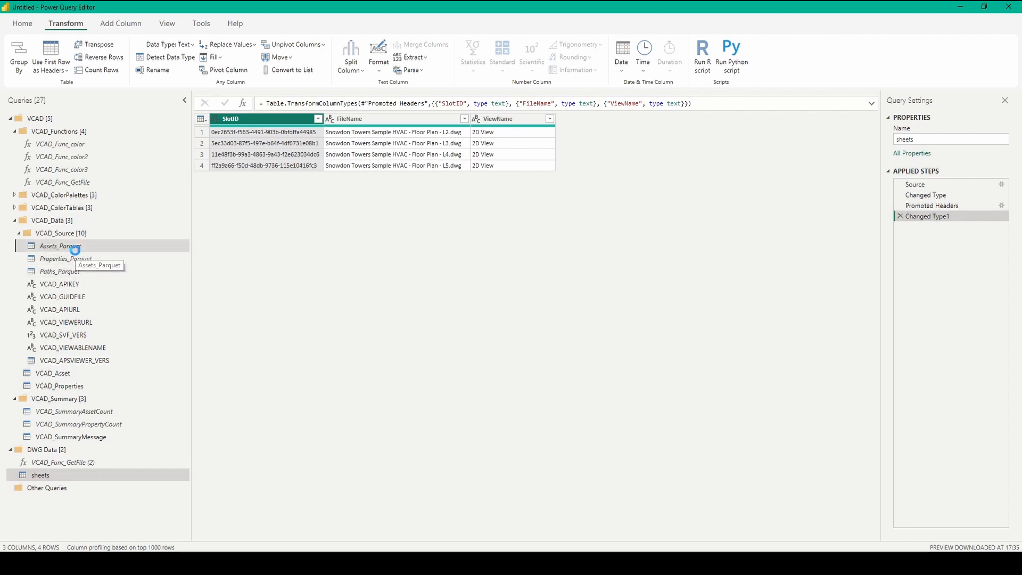
{"action": "left_click", "coordinate": [937, 185]}
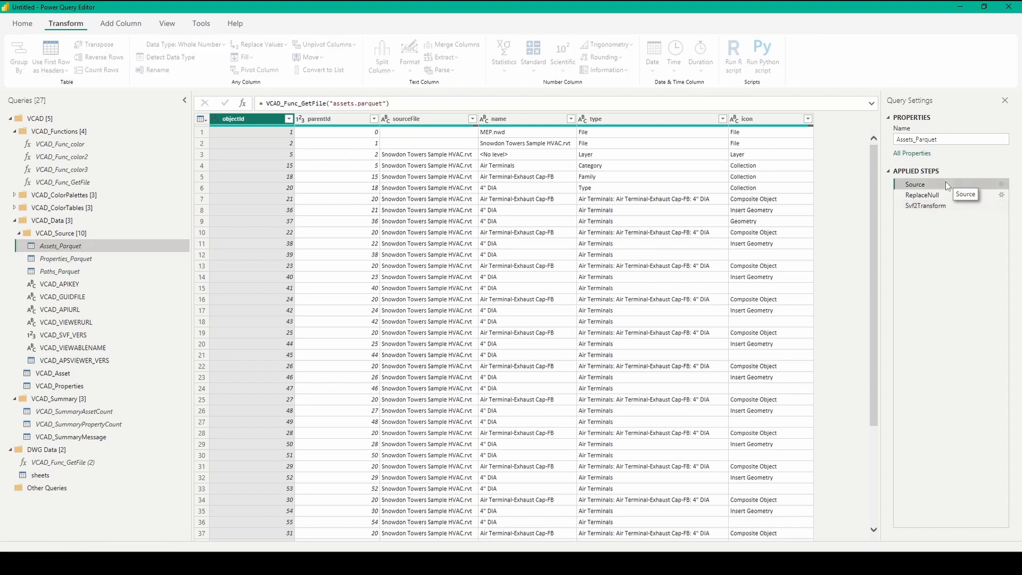
{"action": "left_click_drag", "start_coordinate": [268, 103], "coordinate": [326, 103]}
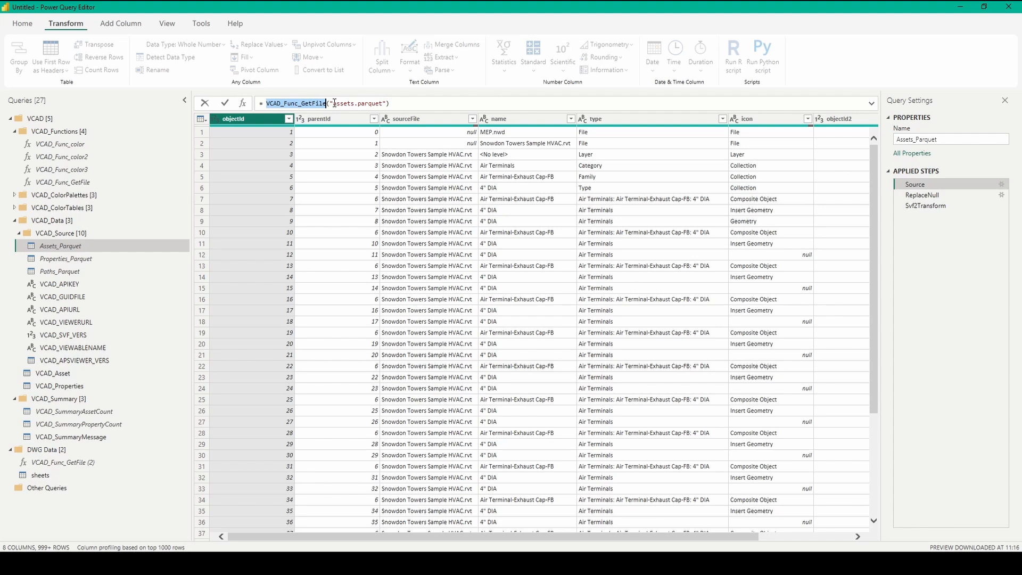
{"action": "left_click_drag", "start_coordinate": [333, 103], "coordinate": [387, 103]}
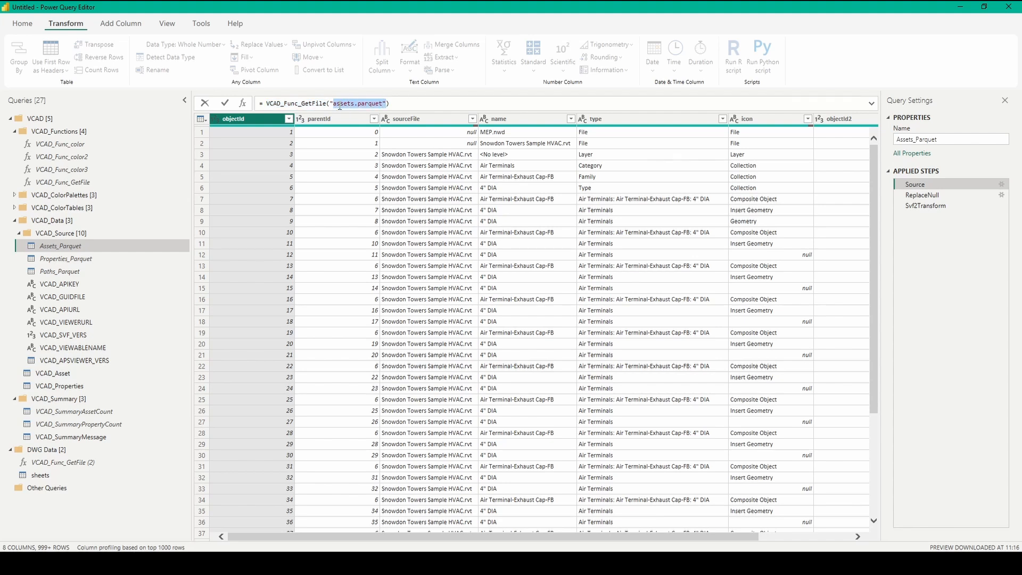
{"action": "left_click", "coordinate": [397, 105]}
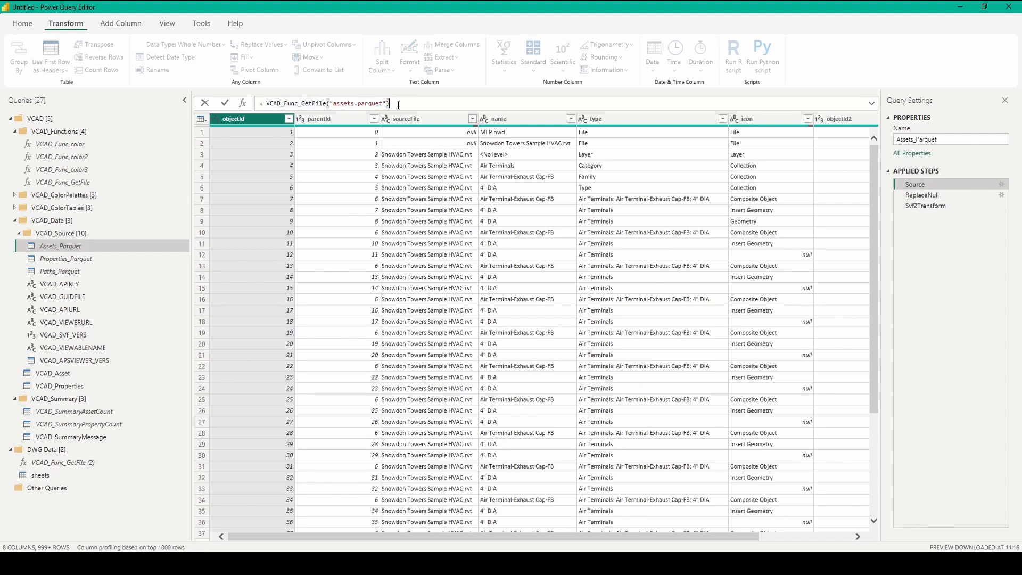
{"action": "double_click", "coordinate": [343, 103]}
{"action": "left_click", "coordinate": [83, 262]}
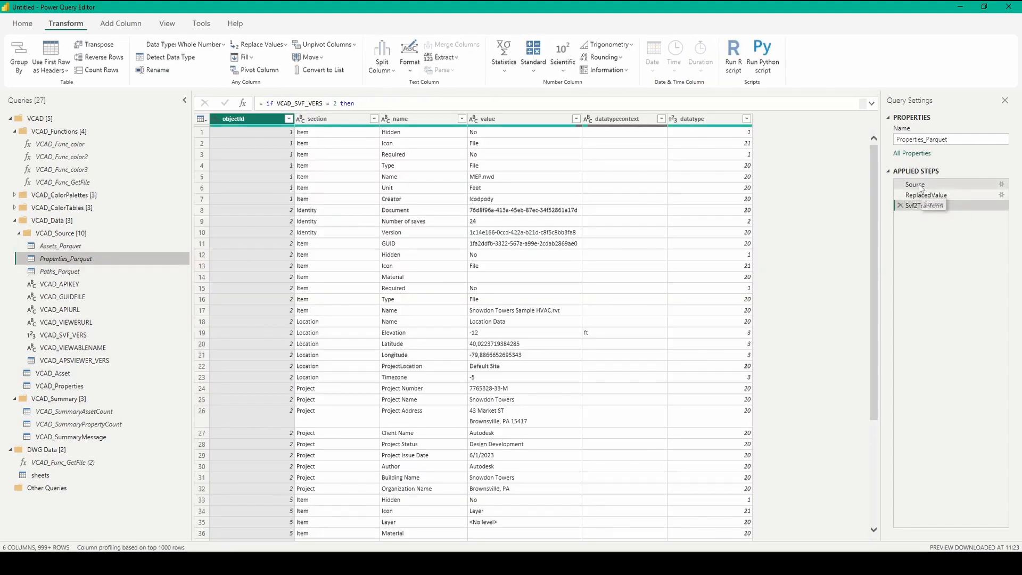
{"action": "left_click", "coordinate": [914, 184]}
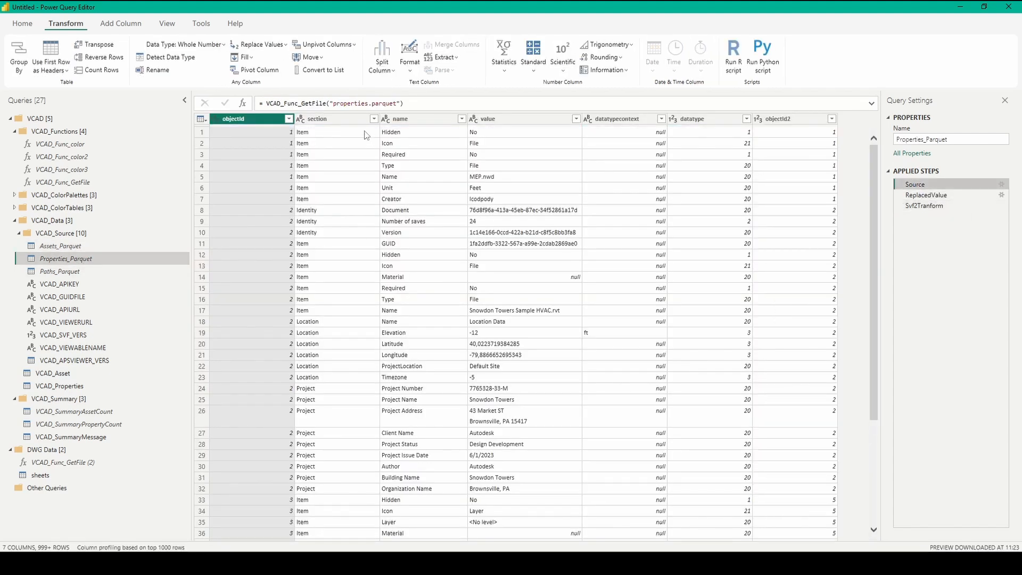
{"action": "left_click_drag", "start_coordinate": [333, 103], "coordinate": [394, 103]}
{"action": "left_click", "coordinate": [141, 501]}
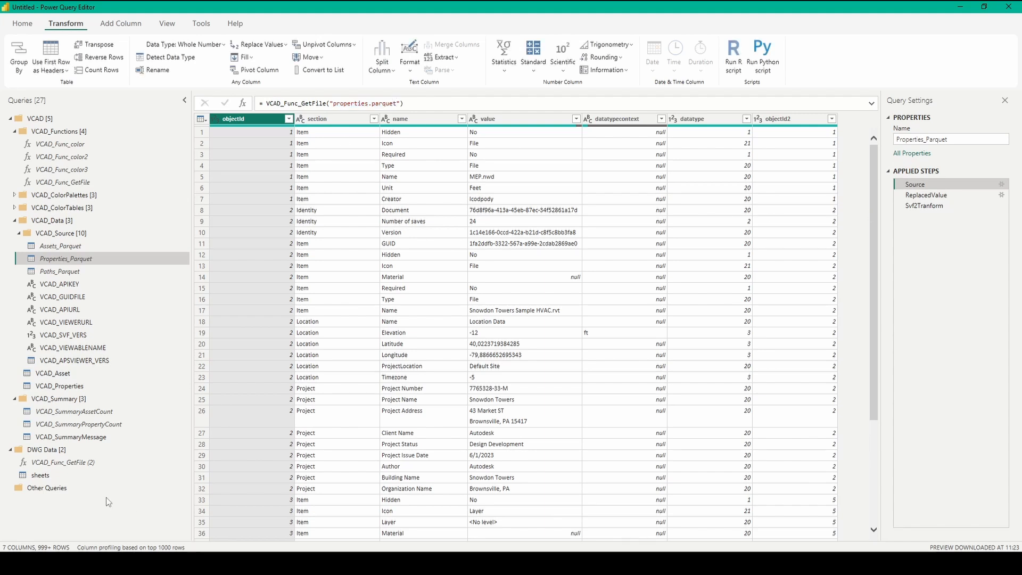
- Add a custom column named Dataset to the sheets table with the formula { "assets.parquet", "properties.parquet" }
{"action": "left_click", "coordinate": [40, 475]}
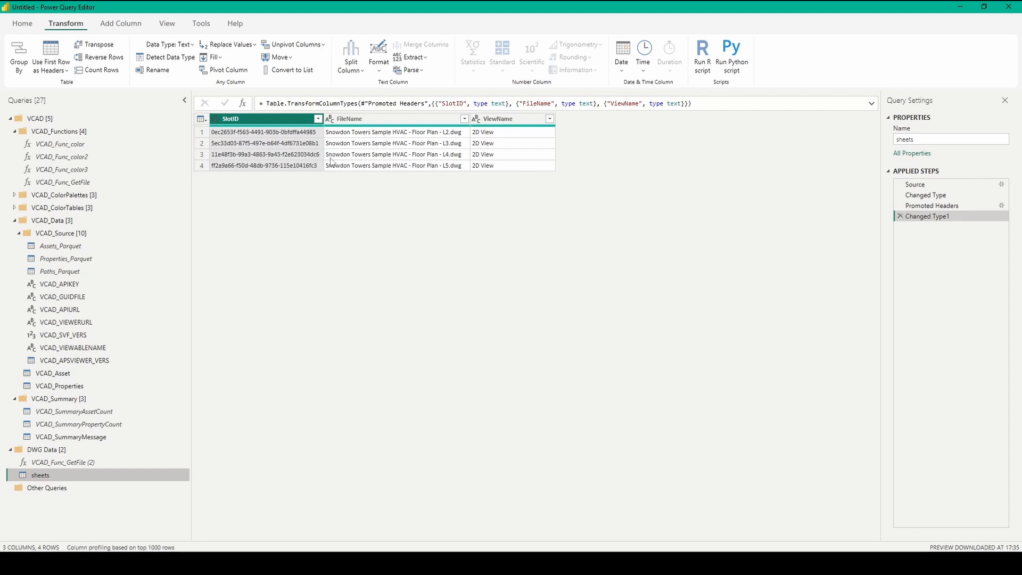
{"action": "left_click", "coordinate": [238, 133]}
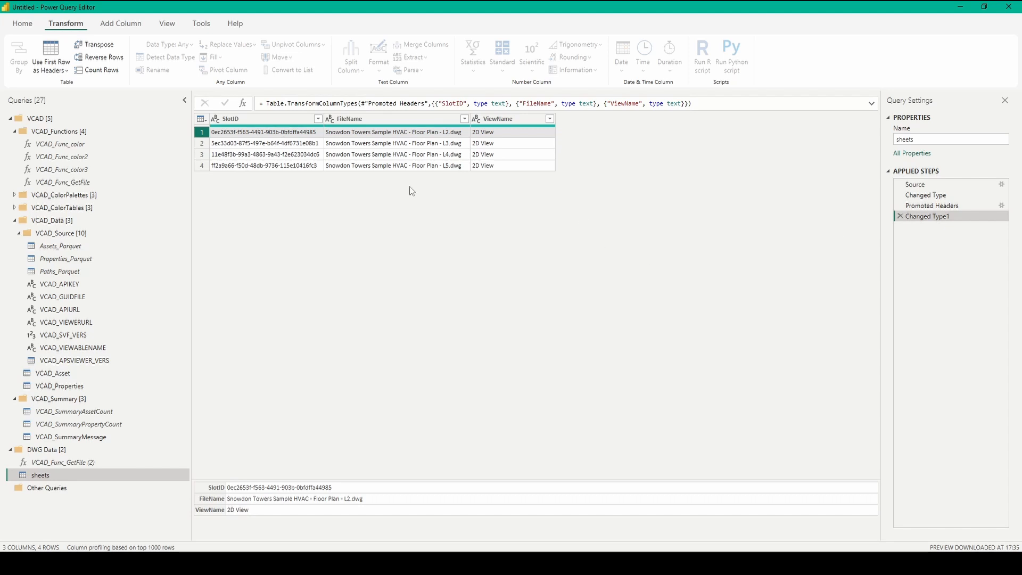
{"action": "left_click", "coordinate": [133, 24]}
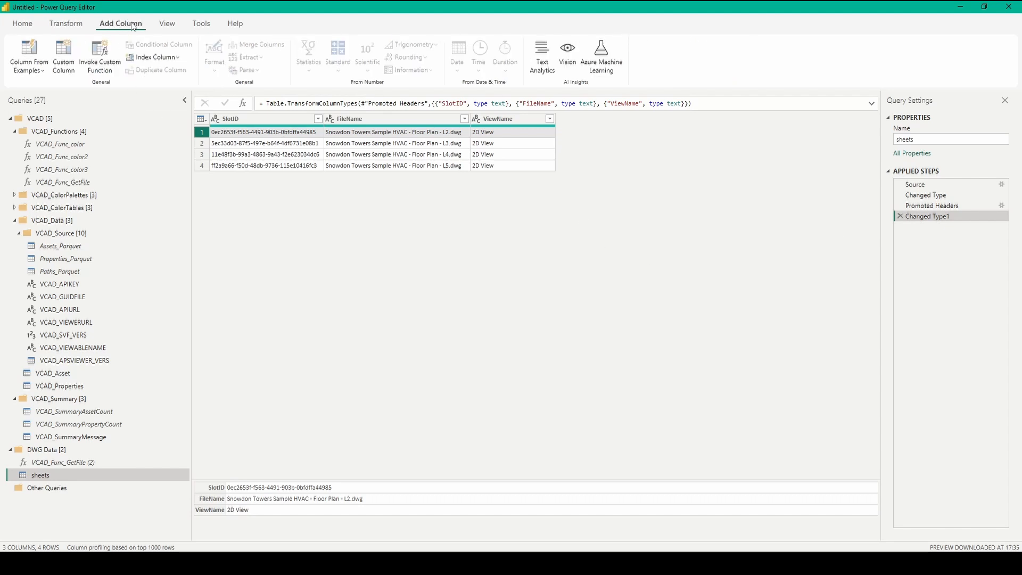
{"action": "left_click", "coordinate": [72, 55]}
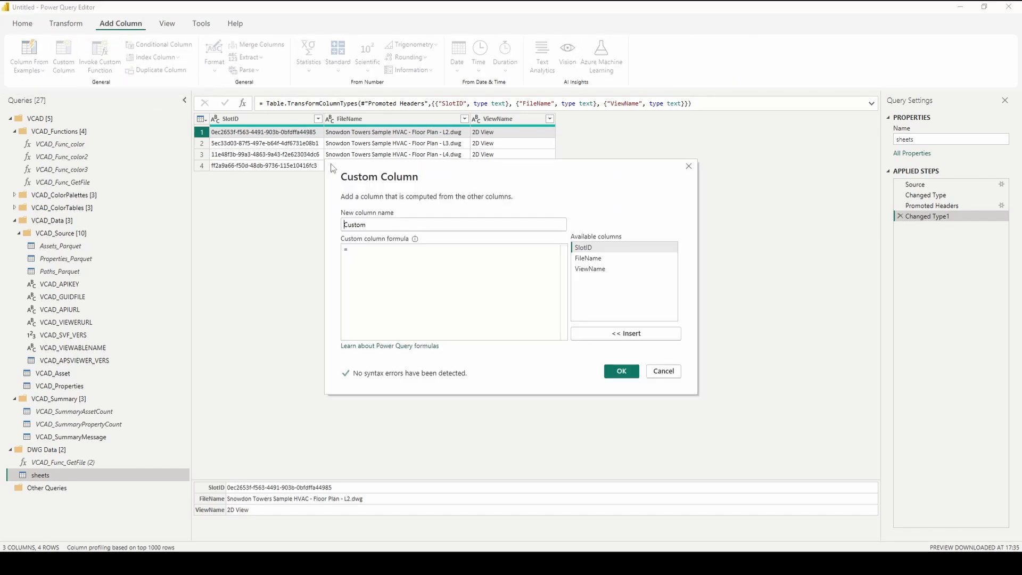
{"action": "double_click", "coordinate": [400, 223]}
{"action": "type", "text": "Dat"}
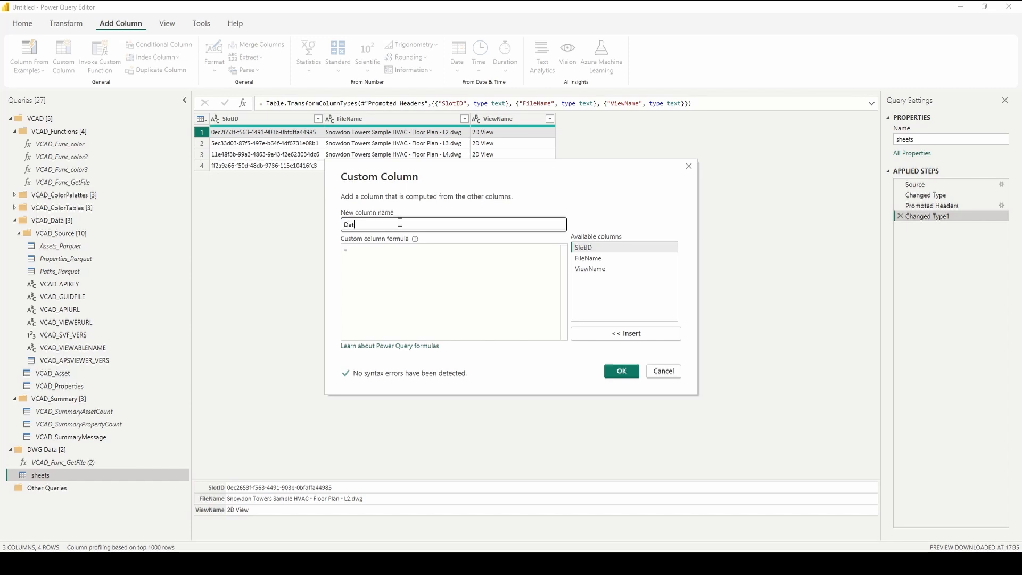
{"action": "type", "text": "s"}
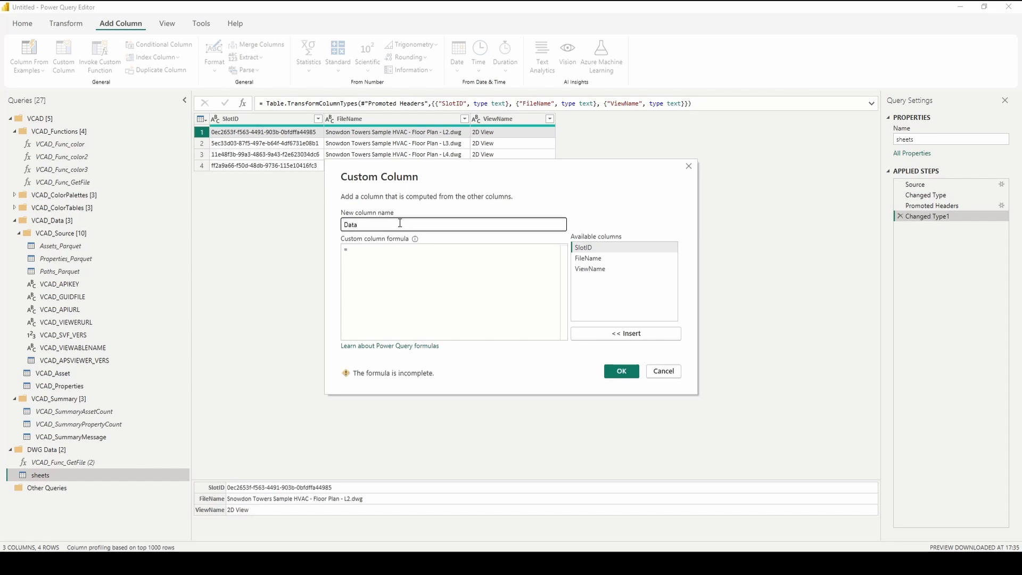
{"action": "left_click", "coordinate": [411, 268]}
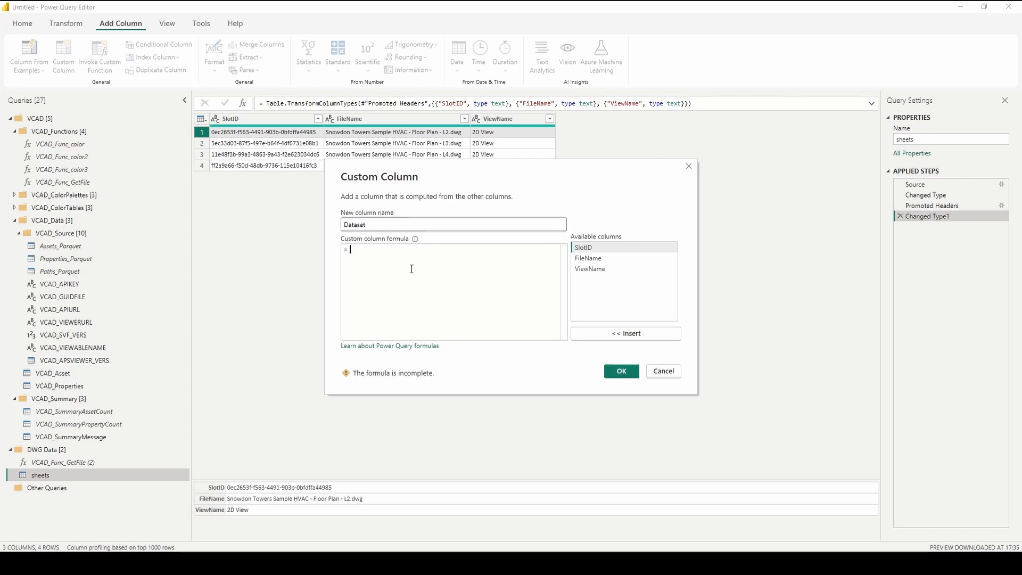
{"action": "type", "text": "{"}
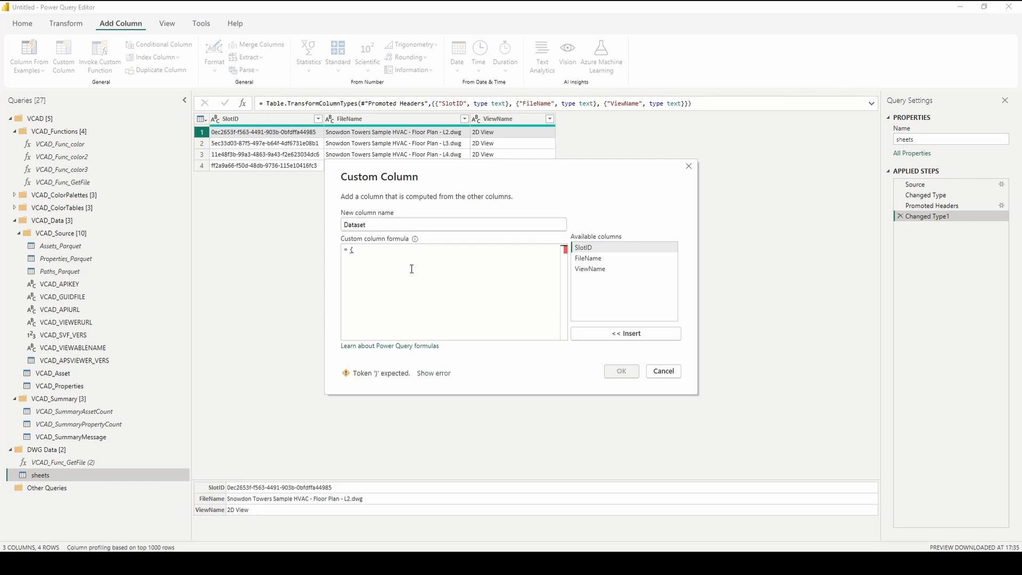
{"action": "type", "text": " \"assets.parquet\", \"properties.parquet\" }"}
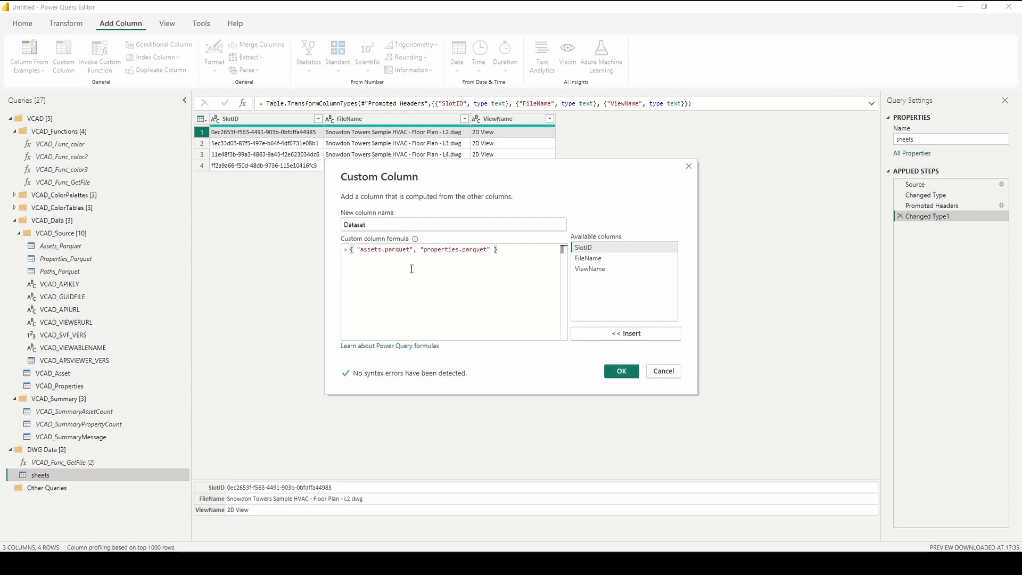
{"action": "left_click", "coordinate": [629, 371]}
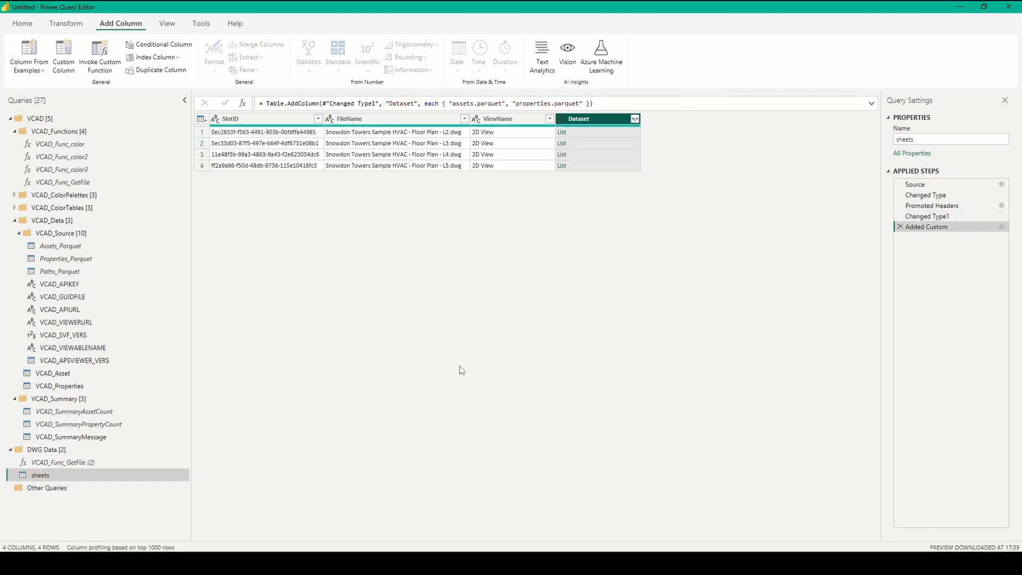
- Expand the lists in the Dataset column to new rows and check the resulting file name values
{"action": "left_click", "coordinate": [585, 132]}
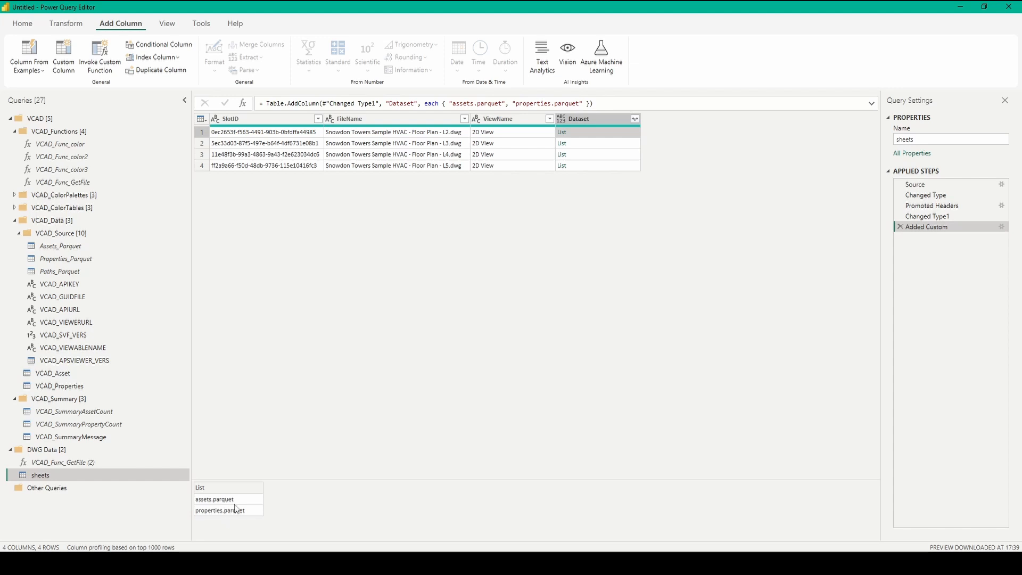
{"action": "left_click", "coordinate": [636, 120]}
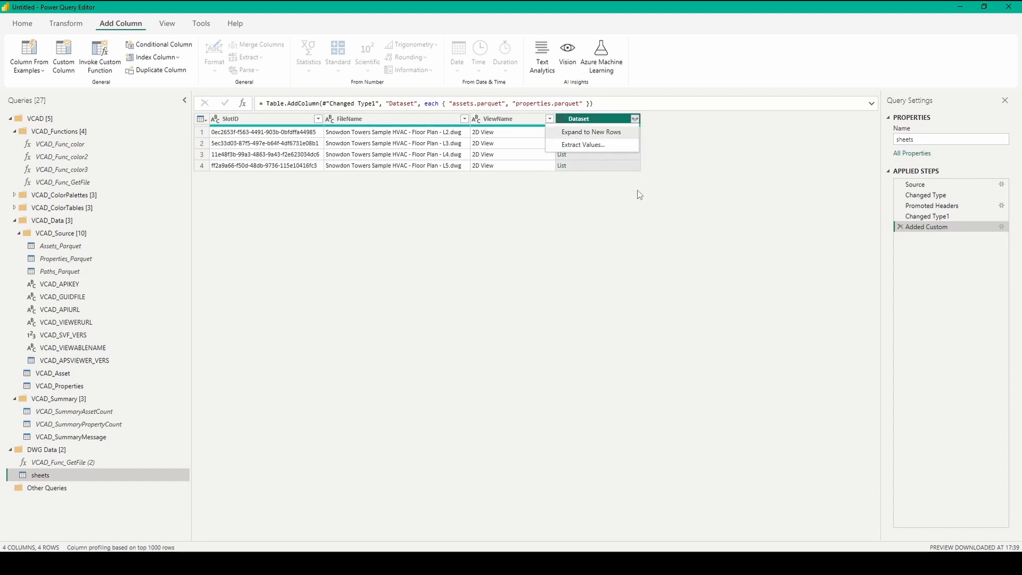
{"action": "left_click", "coordinate": [600, 133]}
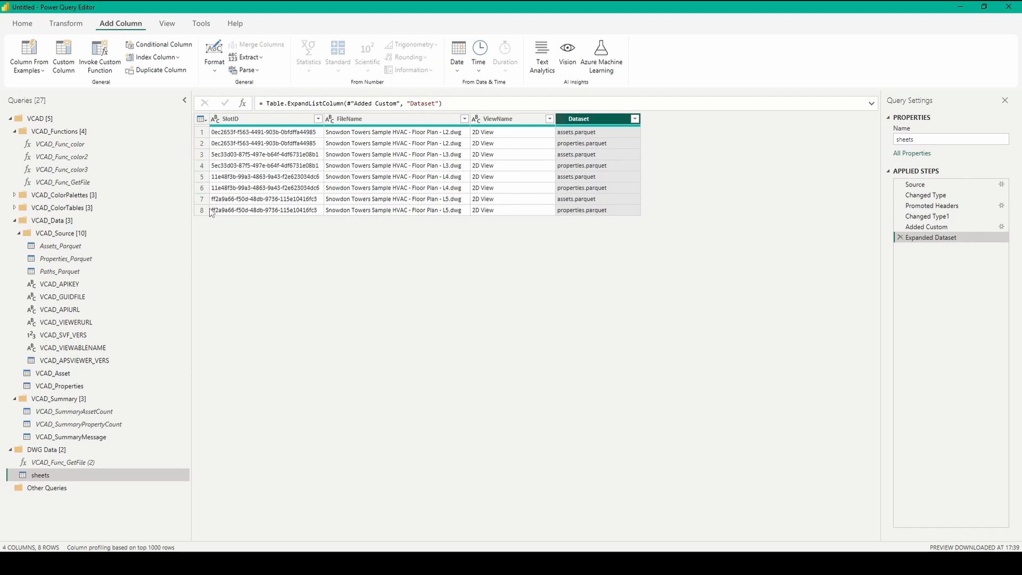
{"action": "left_click", "coordinate": [587, 134]}
{"action": "left_click", "coordinate": [585, 143]}
{"action": "left_click", "coordinate": [586, 155]}
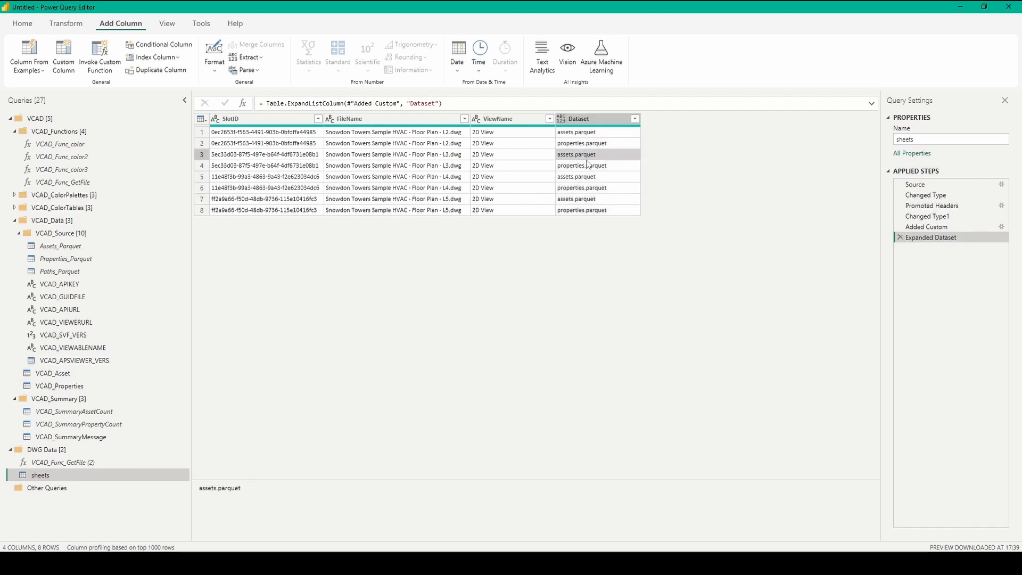
{"action": "left_click", "coordinate": [585, 164]}
{"action": "left_click", "coordinate": [582, 177]}
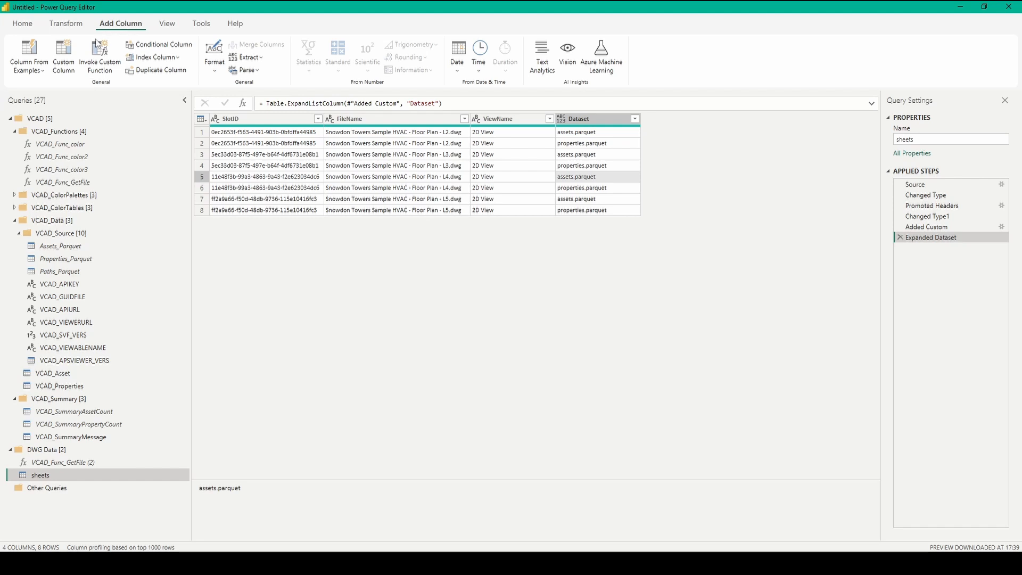
{"action": "left_click", "coordinate": [42, 49]}
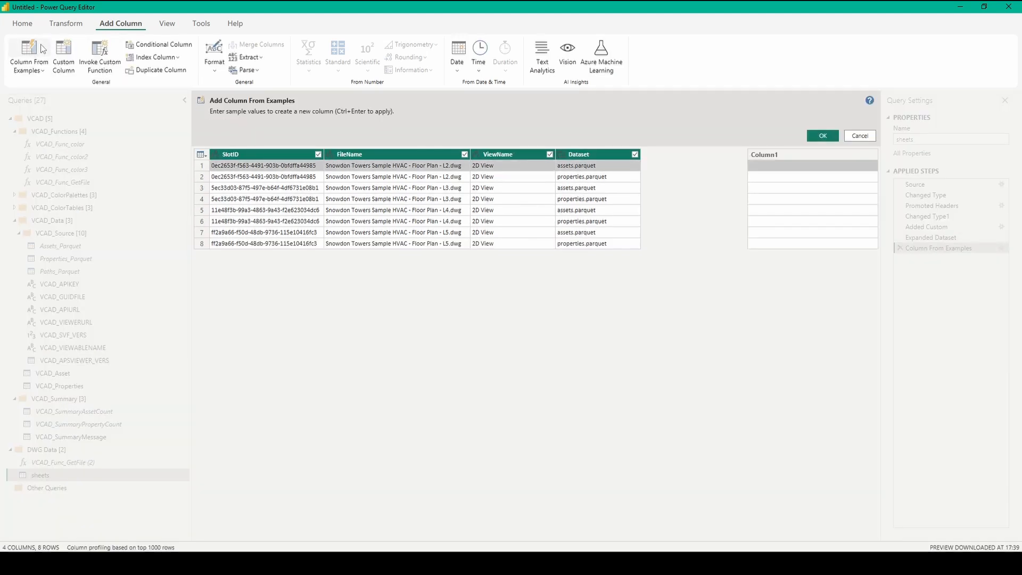
{"action": "left_click", "coordinate": [96, 51]}
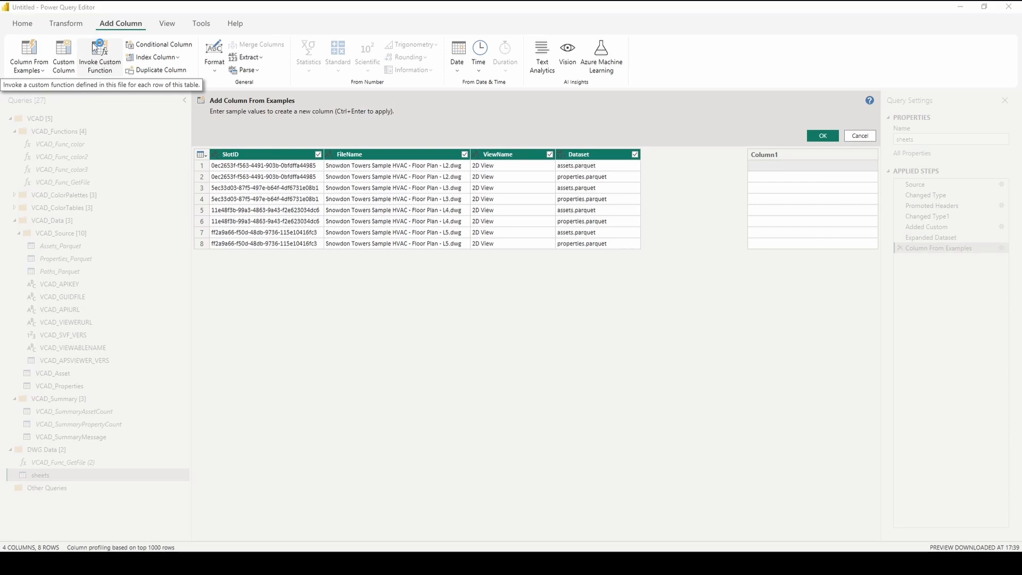
{"action": "left_click", "coordinate": [664, 331]}
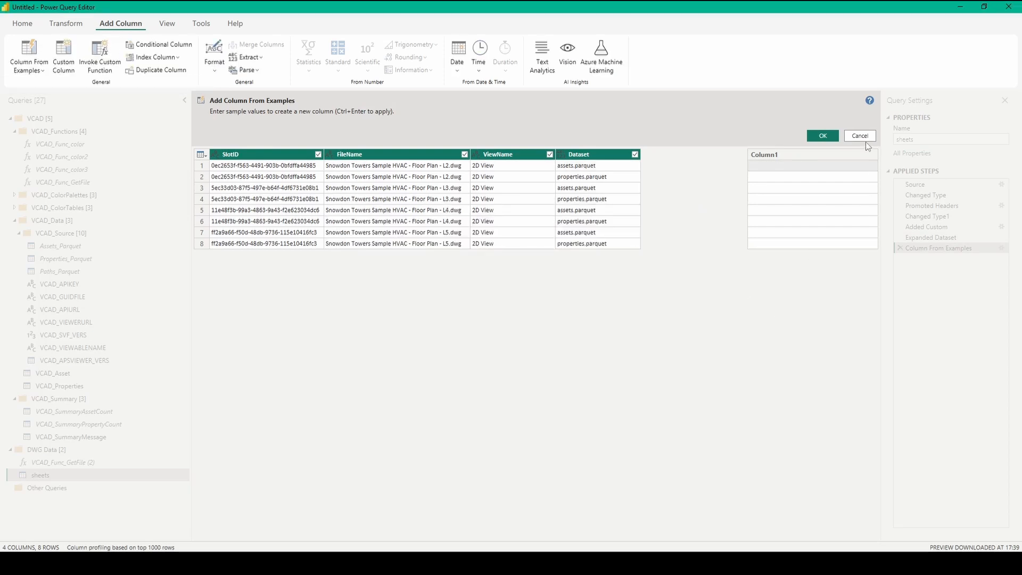
{"action": "left_click", "coordinate": [859, 135]}
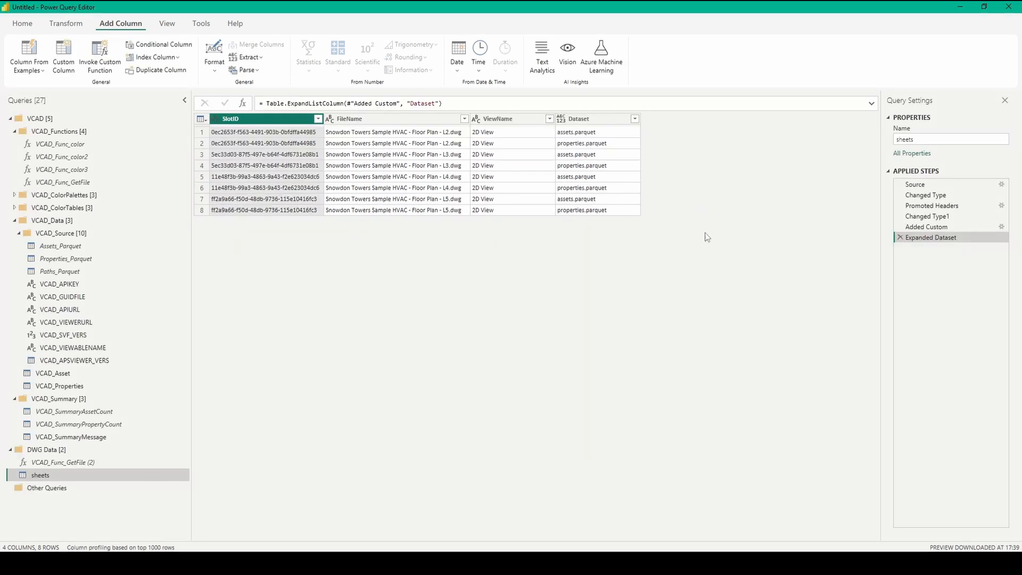
- Set up a custom function column named Data using VCAD_Func_GetFile (2), with slodId and viewName taken from table columns
{"action": "left_click", "coordinate": [105, 53]}
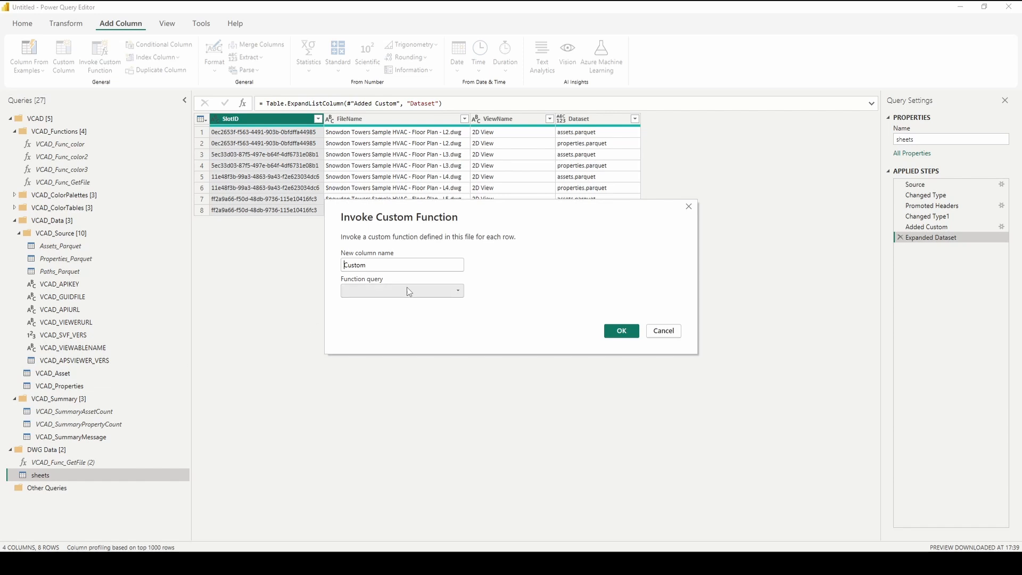
{"action": "double_click", "coordinate": [392, 269]}
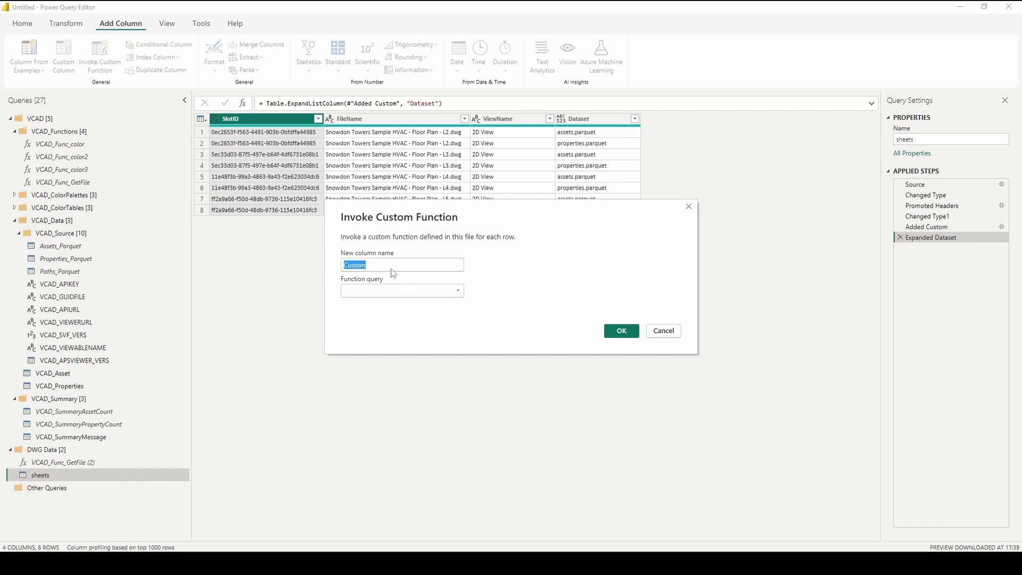
{"action": "type", "text": "Data"}
{"action": "left_click", "coordinate": [394, 291]}
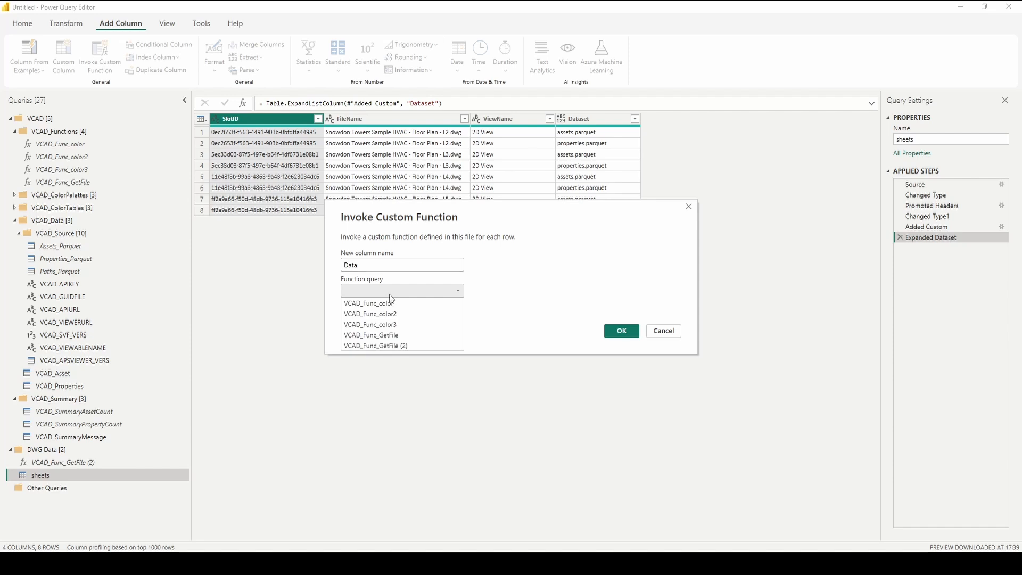
{"action": "left_click", "coordinate": [395, 347]}
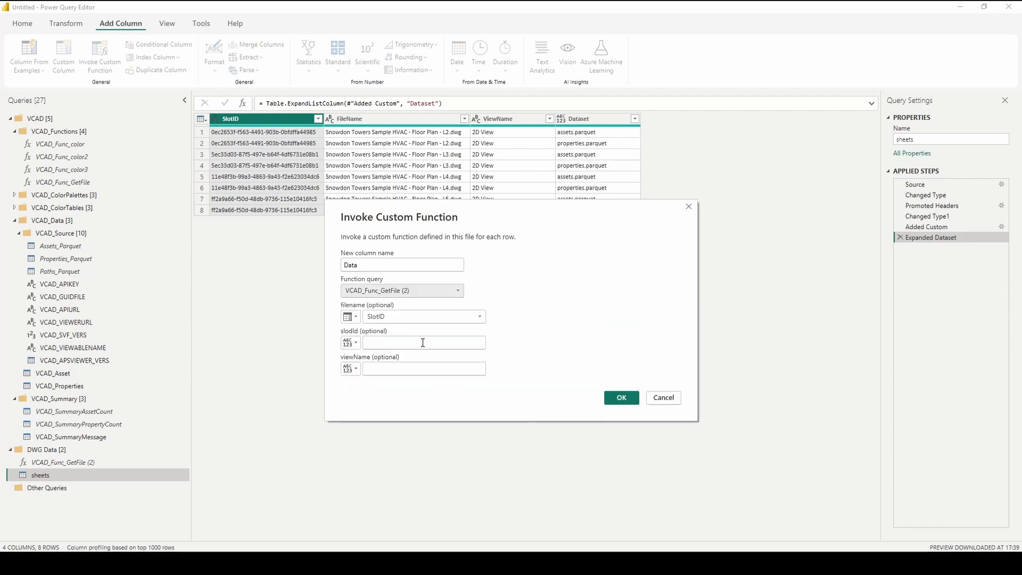
{"action": "left_click", "coordinate": [351, 343]}
{"action": "left_click", "coordinate": [356, 368]}
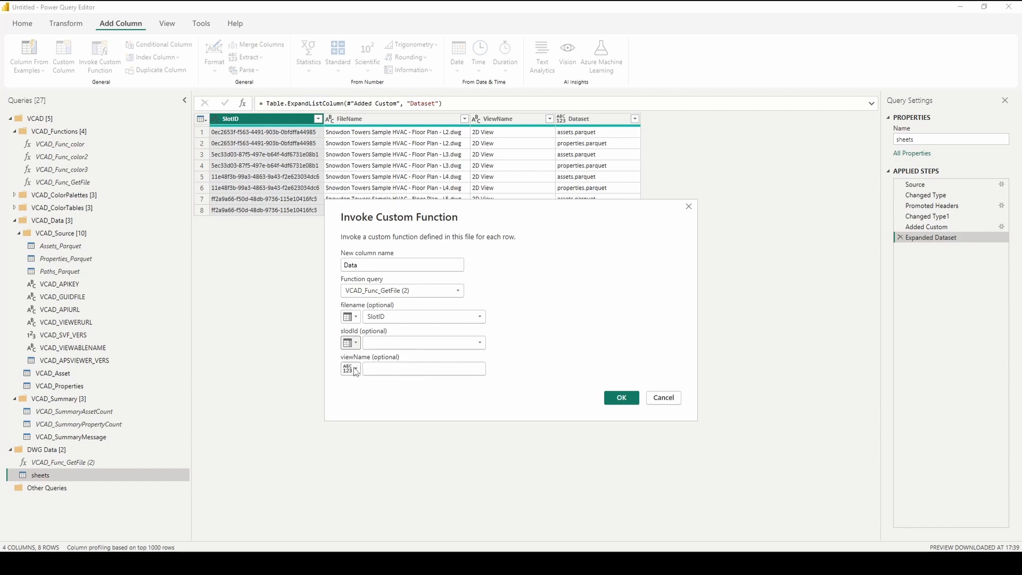
{"action": "left_click", "coordinate": [351, 369]}
{"action": "left_click", "coordinate": [360, 394]}
- Map filename to Dataset, slodId to SlotID and viewName to ViewName, invoke the function, and preview the first row's returned table
{"action": "left_click", "coordinate": [470, 317]}
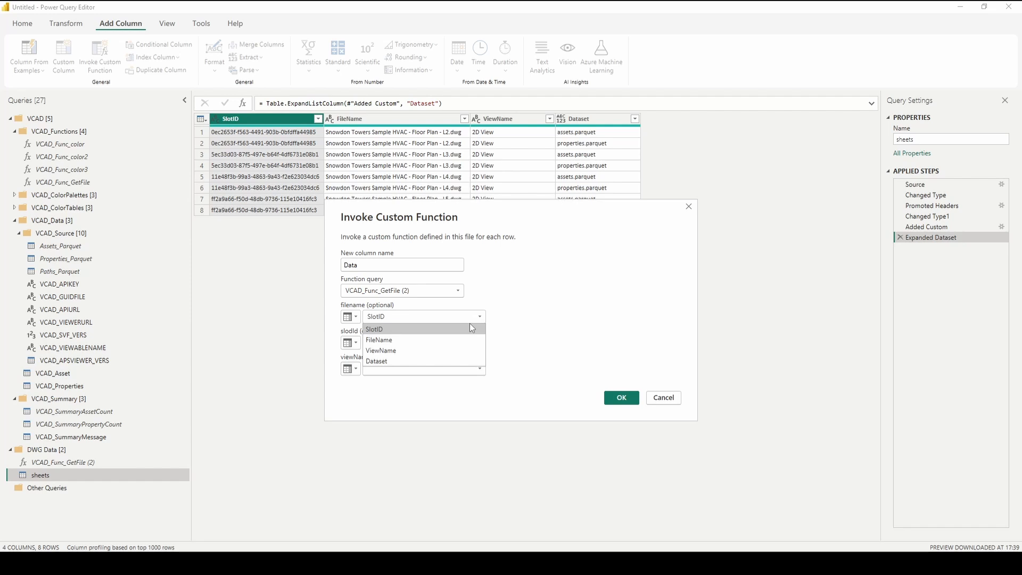
{"action": "left_click", "coordinate": [408, 361]}
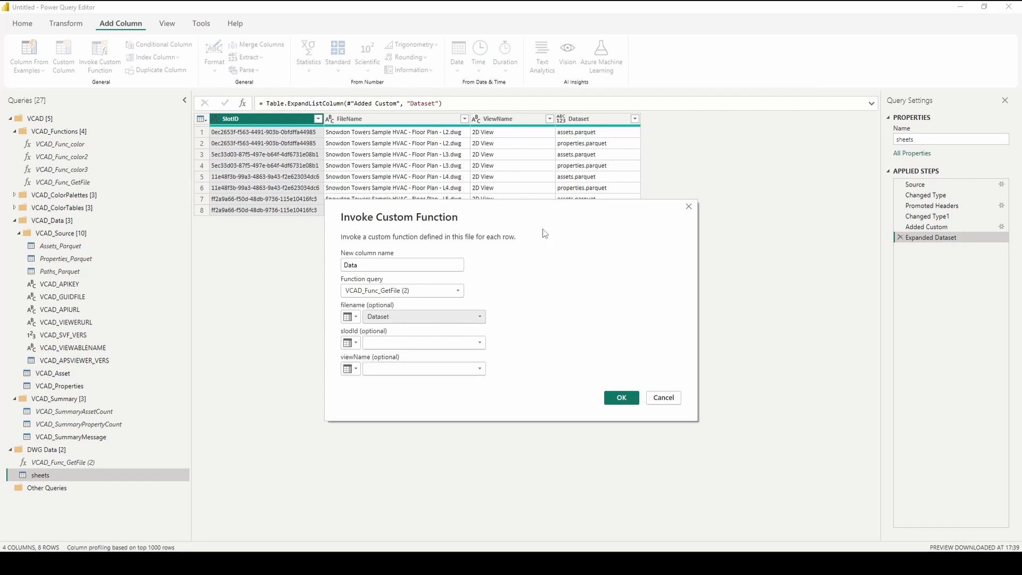
{"action": "left_click", "coordinate": [421, 343]}
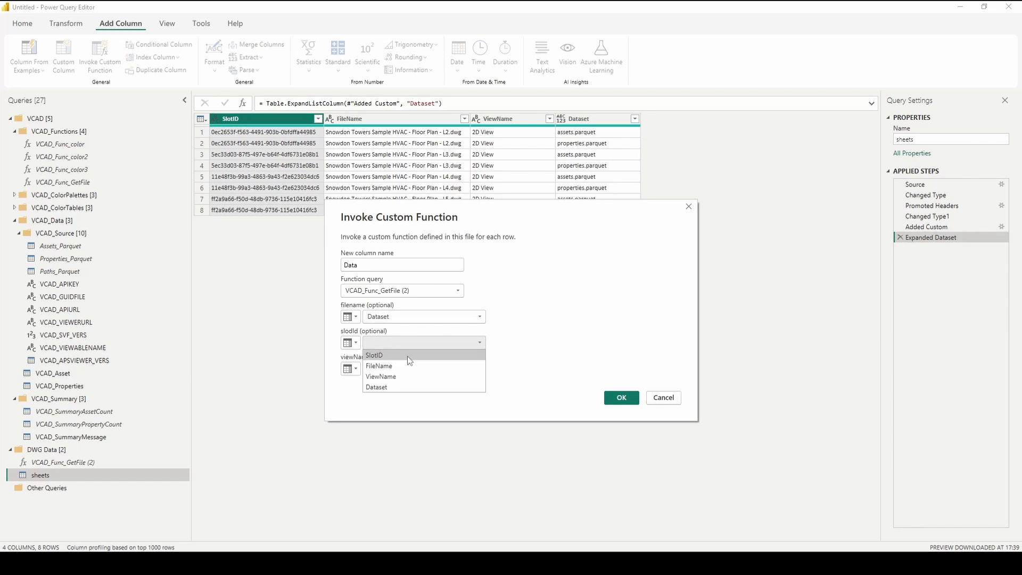
{"action": "left_click", "coordinate": [402, 355]}
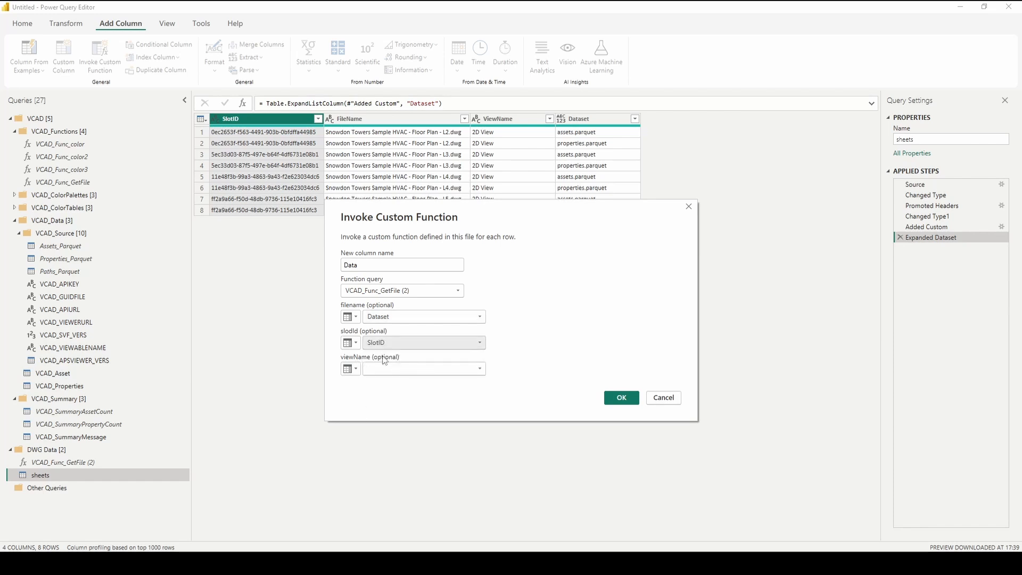
{"action": "left_click", "coordinate": [410, 369]}
{"action": "left_click", "coordinate": [407, 403]}
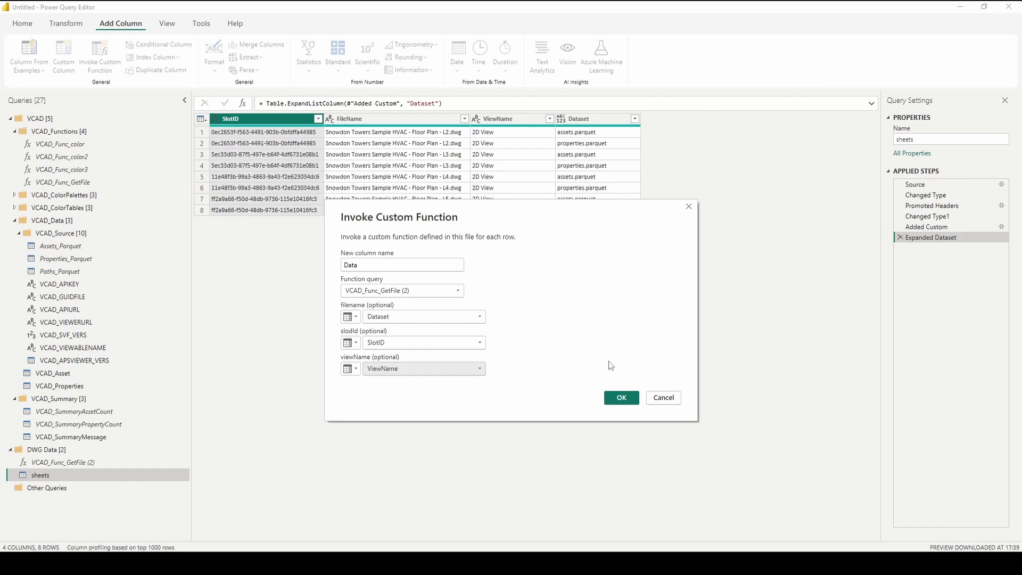
{"action": "left_click", "coordinate": [622, 398]}
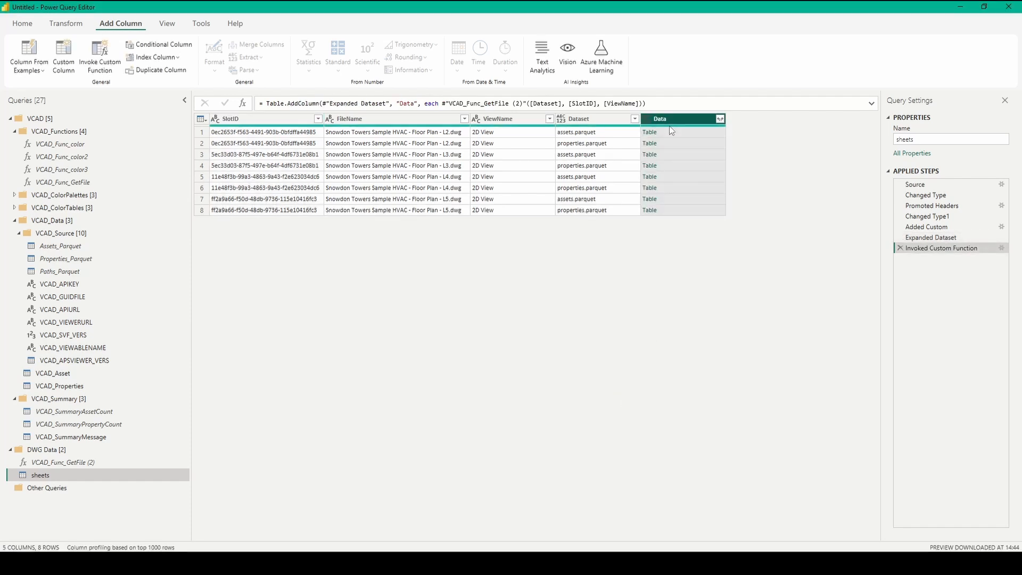
{"action": "left_click", "coordinate": [700, 136]}
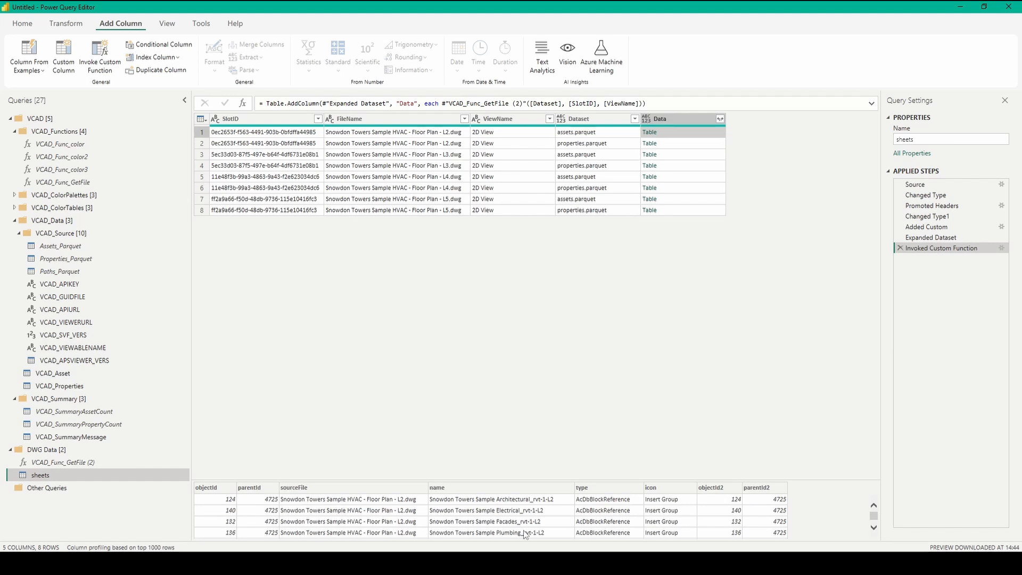
{"action": "scroll", "coordinate": [755, 529], "scroll_direction": "down", "scroll_amount": 5}
{"action": "scroll", "coordinate": [752, 529], "scroll_direction": "down", "scroll_amount": 5}
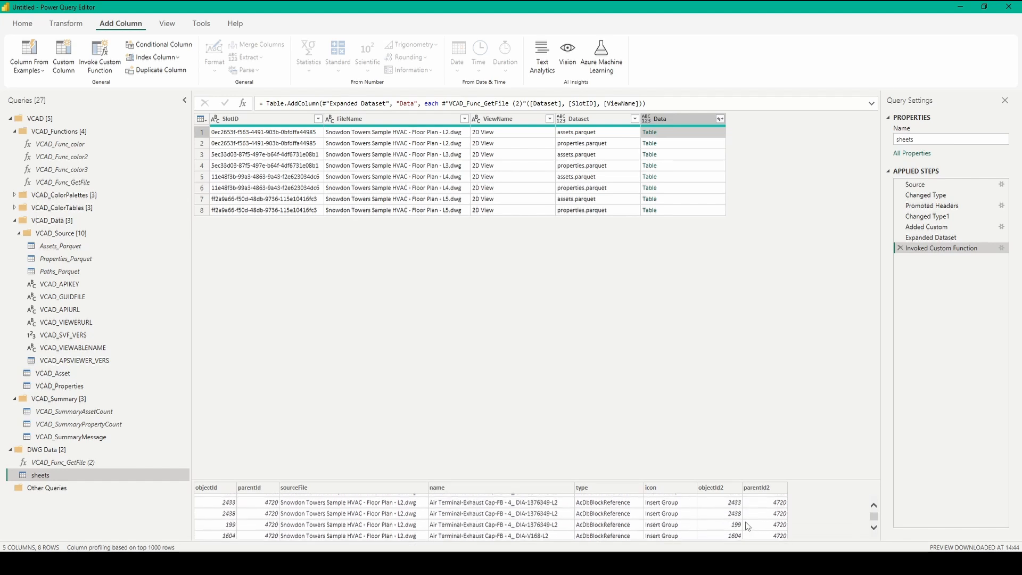
{"action": "scroll", "coordinate": [742, 525], "scroll_direction": "up", "scroll_amount": 10}
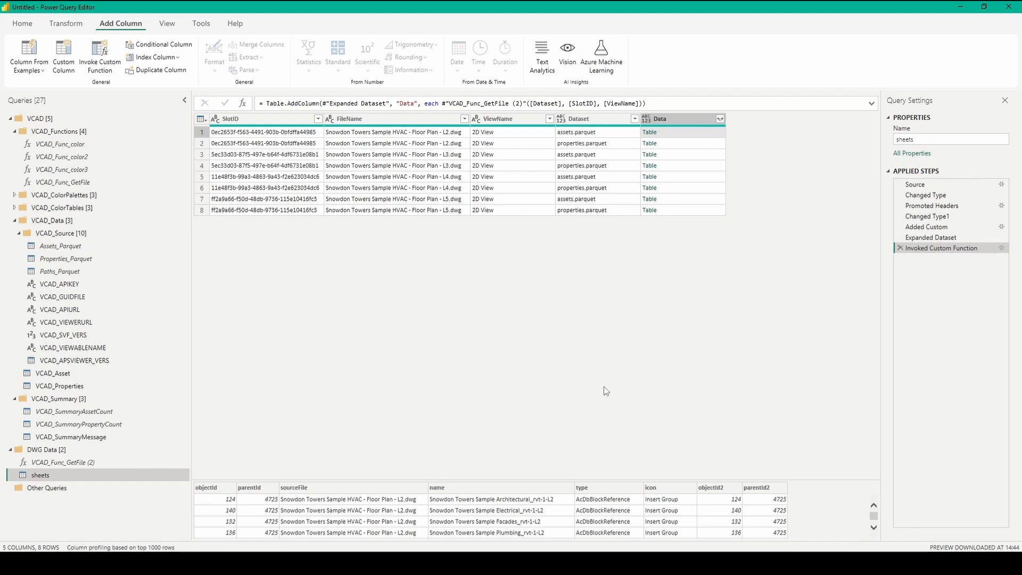
- Create a reference query from sheets and name it DWG Assets
{"action": "right_click", "coordinate": [93, 475]}
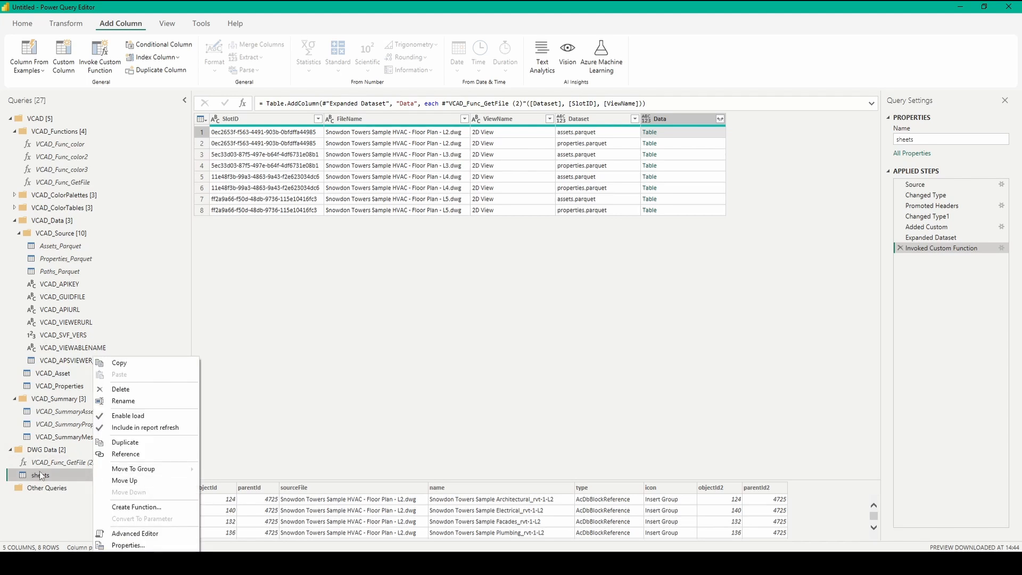
{"action": "left_click", "coordinate": [150, 452]}
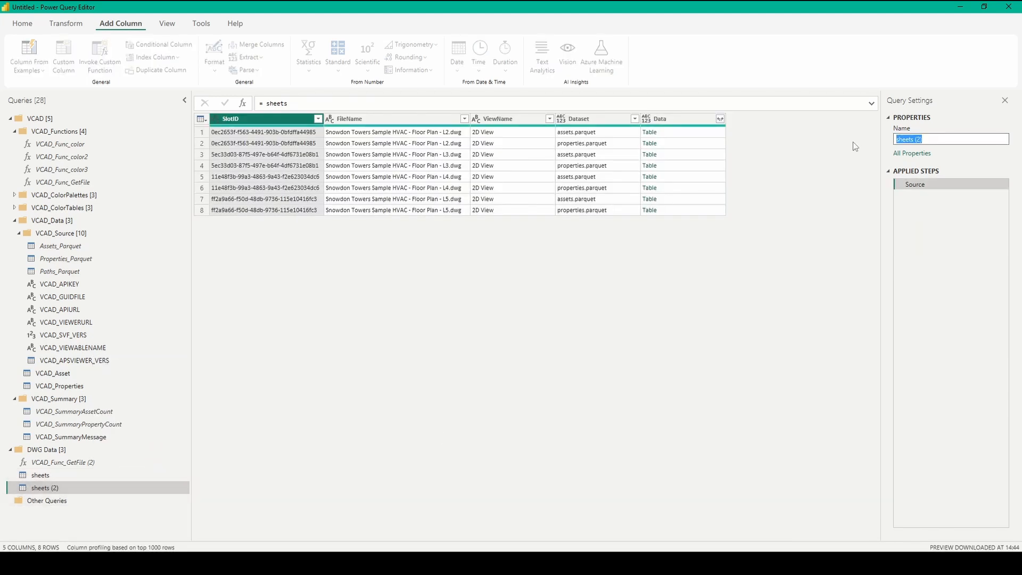
{"action": "type", "text": "DWG Assets"}
{"action": "key", "text": "Return"}
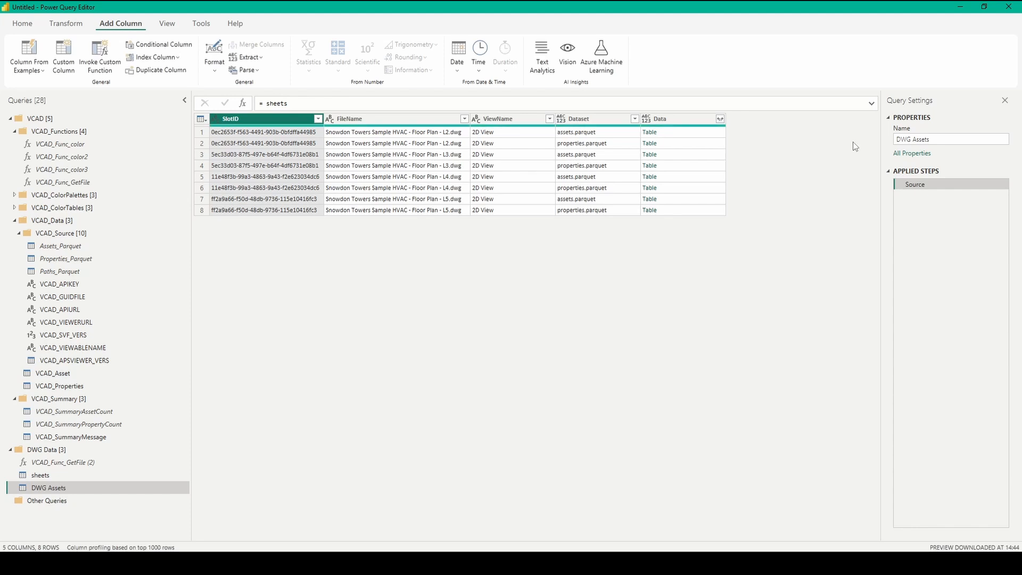
- Filter the Dataset column of DWG Assets to assets.parquet only and remove that column
{"action": "left_click", "coordinate": [634, 119]}
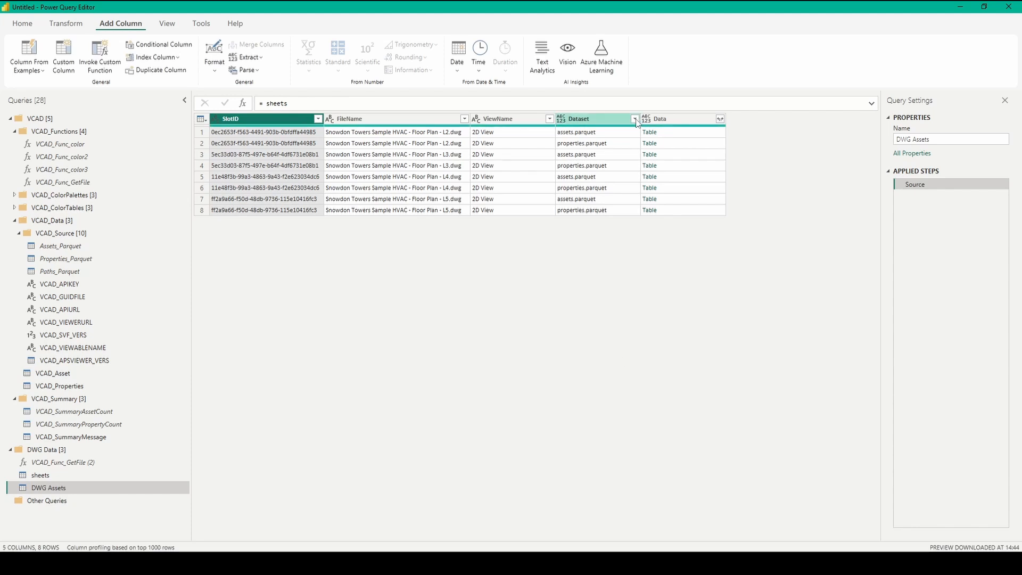
{"action": "left_click", "coordinate": [508, 250]}
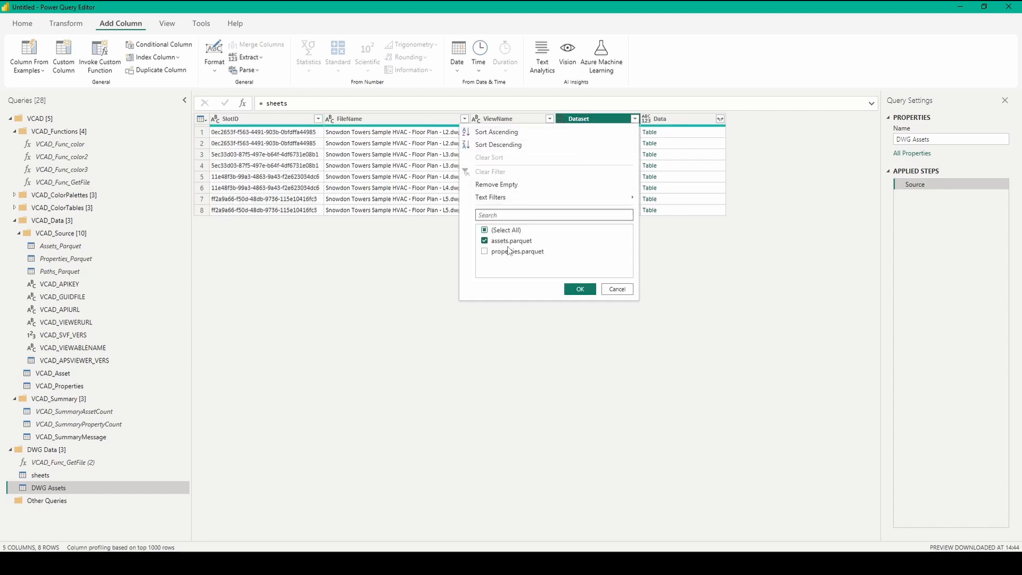
{"action": "left_click", "coordinate": [580, 289]}
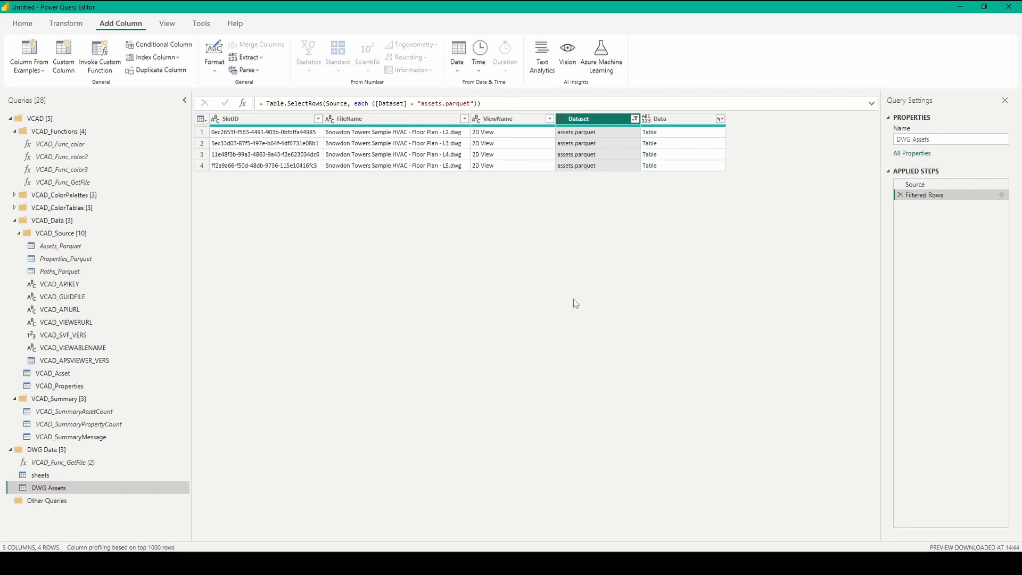
{"action": "right_click", "coordinate": [605, 123]}
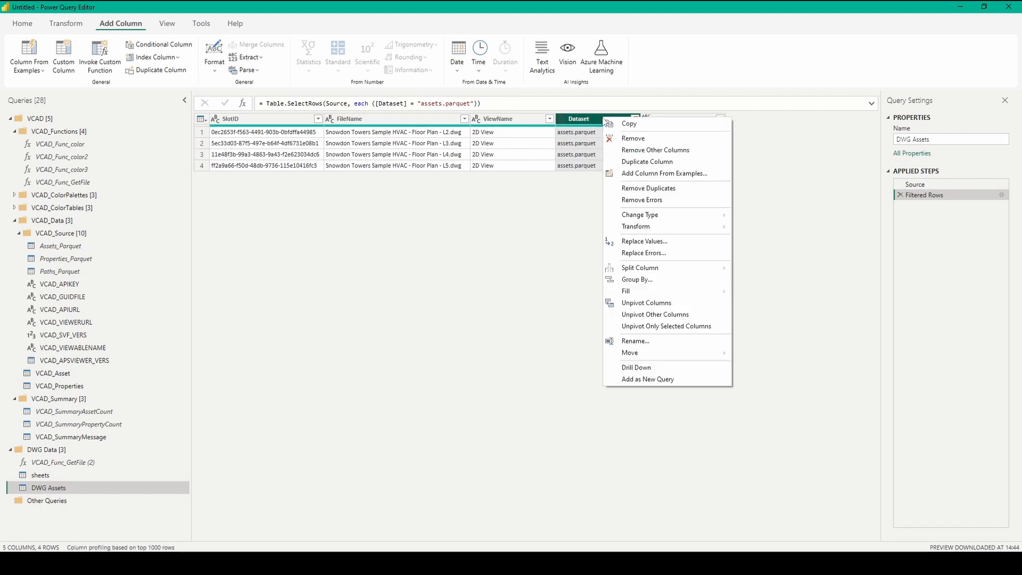
{"action": "left_click", "coordinate": [636, 138]}
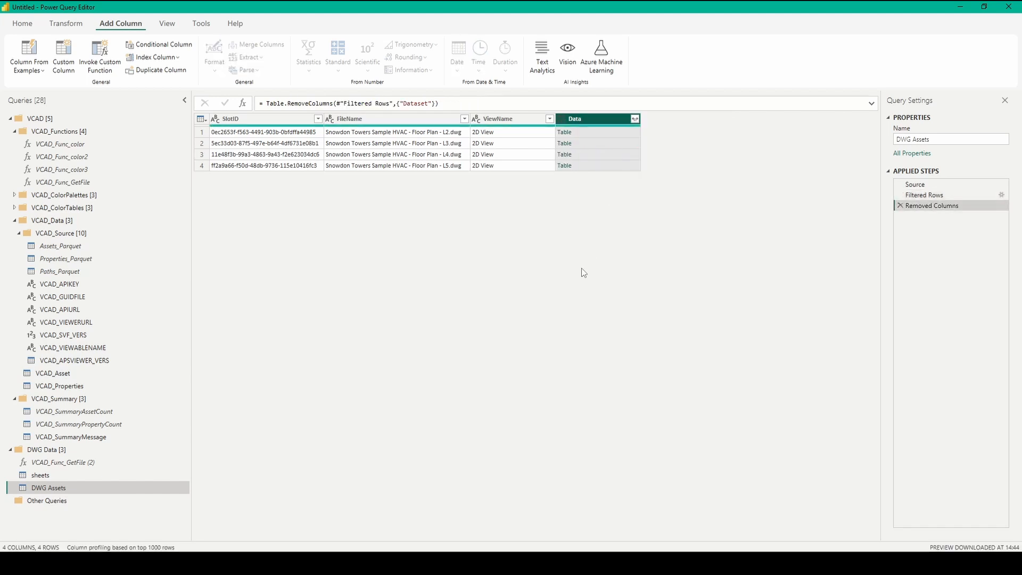
- Expand all fields of the Data column without the original column name as prefix and review the resulting columns
{"action": "left_click", "coordinate": [635, 119]}
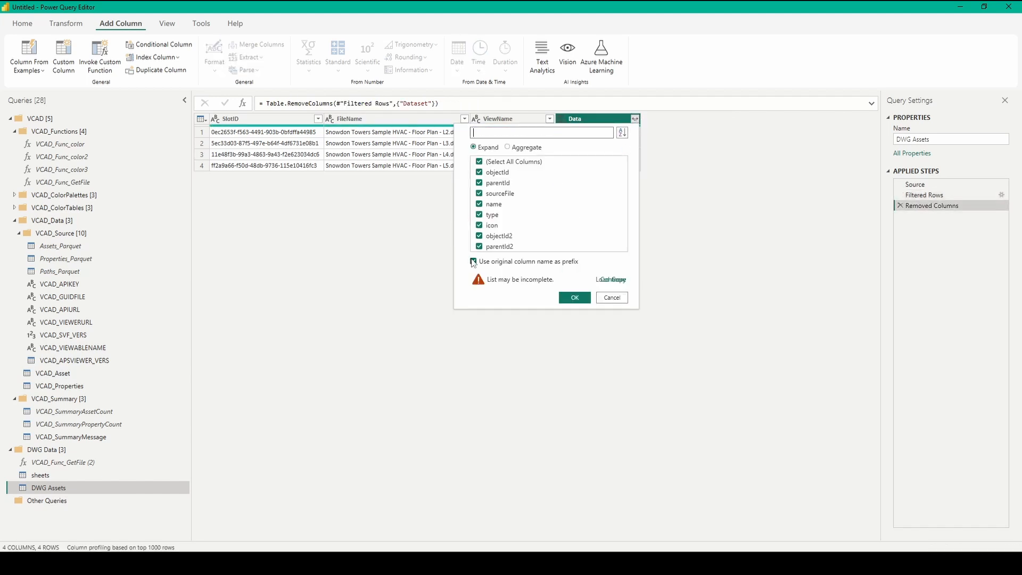
{"action": "left_click", "coordinate": [576, 299]}
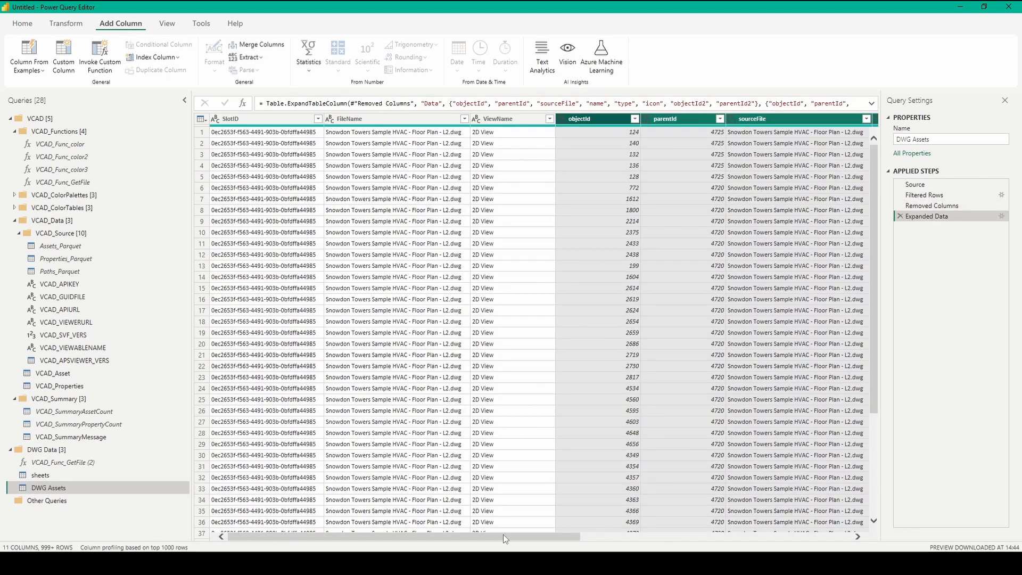
{"action": "left_click_drag", "start_coordinate": [503, 535], "coordinate": [787, 528]}
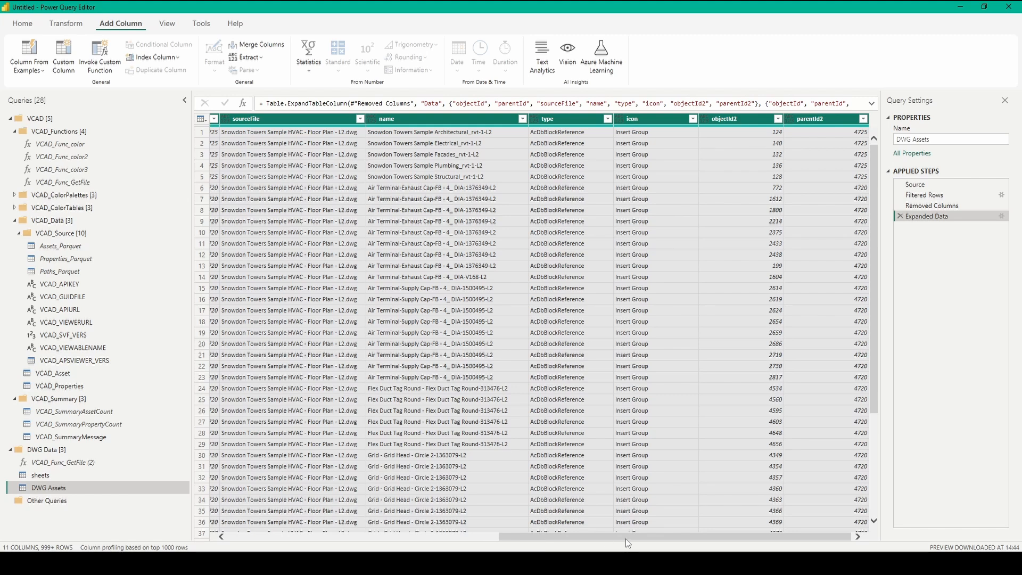
{"action": "left_click_drag", "start_coordinate": [625, 538], "coordinate": [354, 537]}
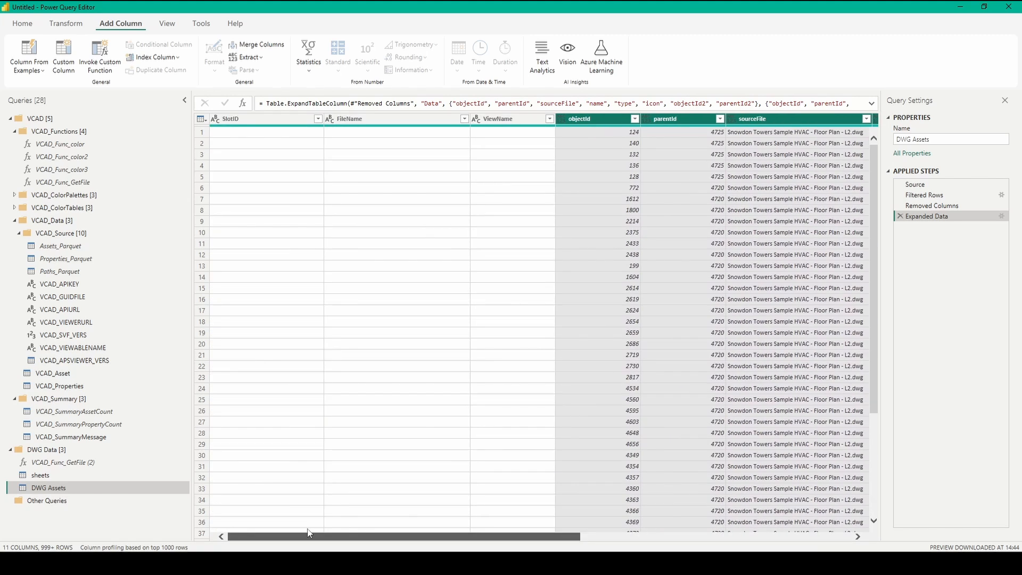
- Copy the complete query code of Assets_Parquet from the Advanced Editor and close it without changes
{"action": "left_click", "coordinate": [58, 247]}
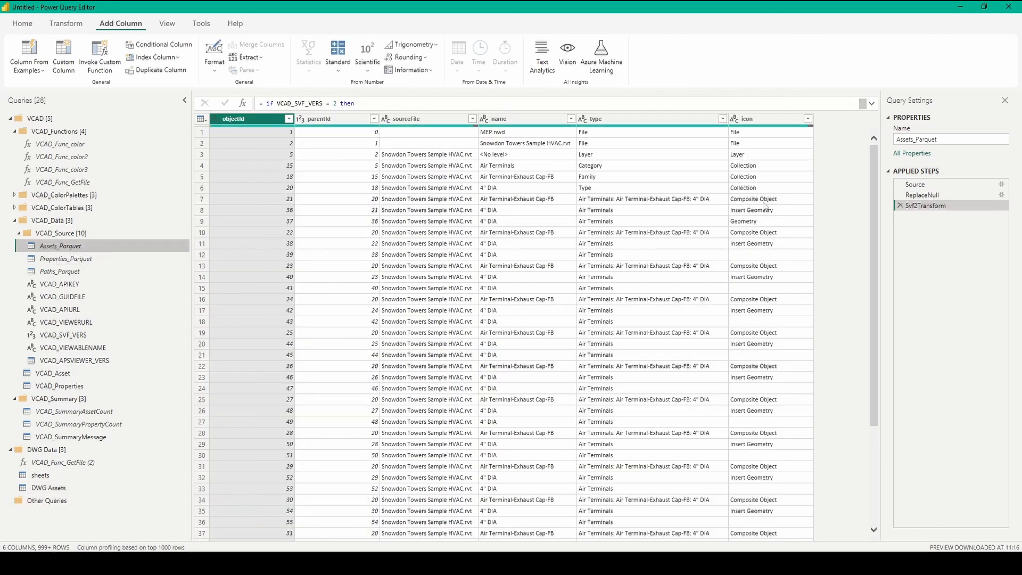
{"action": "left_click", "coordinate": [926, 184]}
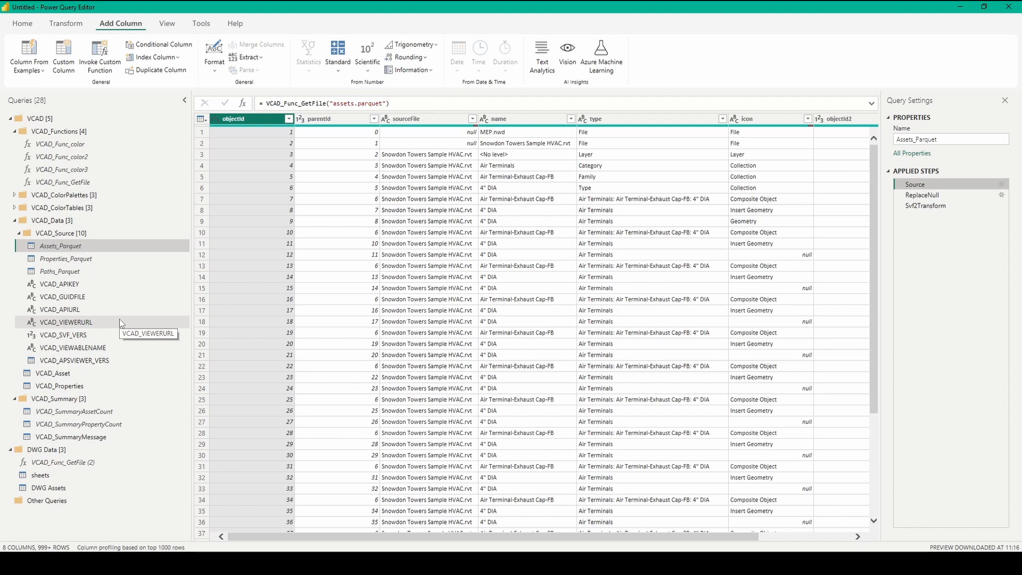
{"action": "right_click", "coordinate": [45, 246]}
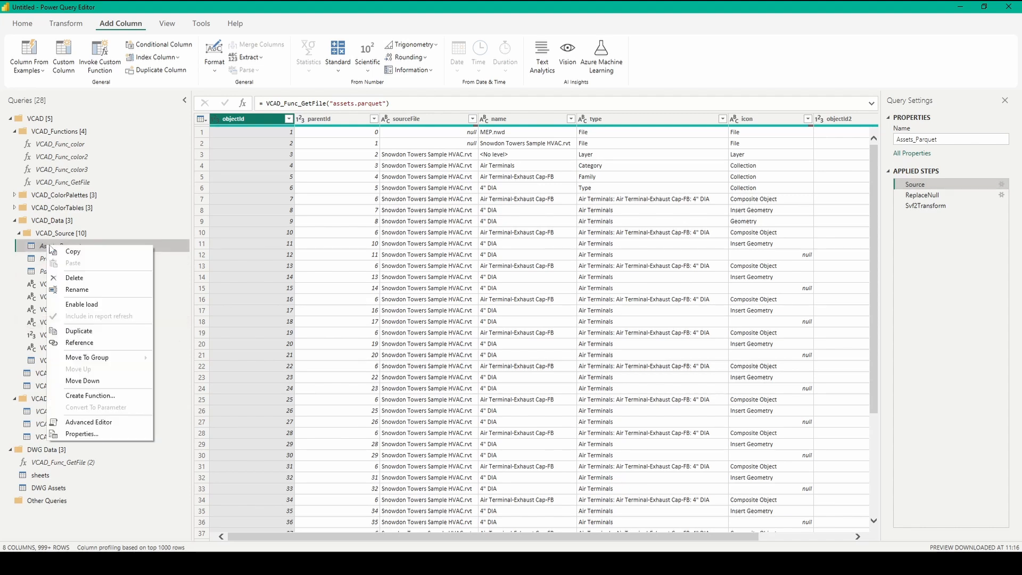
{"action": "left_click", "coordinate": [124, 422]}
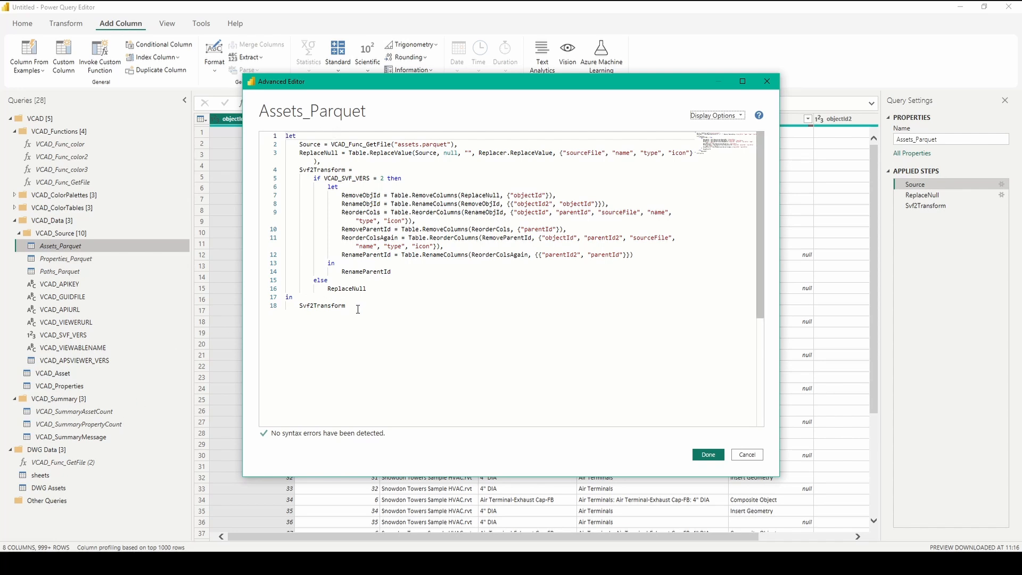
{"action": "left_click_drag", "start_coordinate": [358, 307], "coordinate": [283, 139]}
{"action": "key", "text": "ctrl+c"}
{"action": "left_click", "coordinate": [747, 454]}
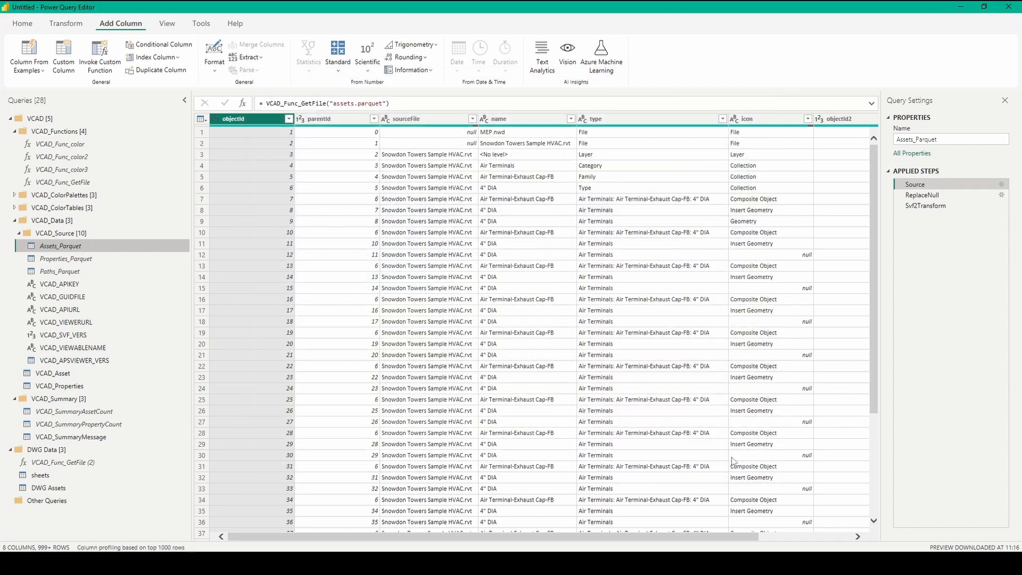
- In the DWG Assets query code, replace the closing in clause with the copied Assets_Parquet code
{"action": "left_click", "coordinate": [52, 488]}
{"action": "right_click", "coordinate": [52, 488]}
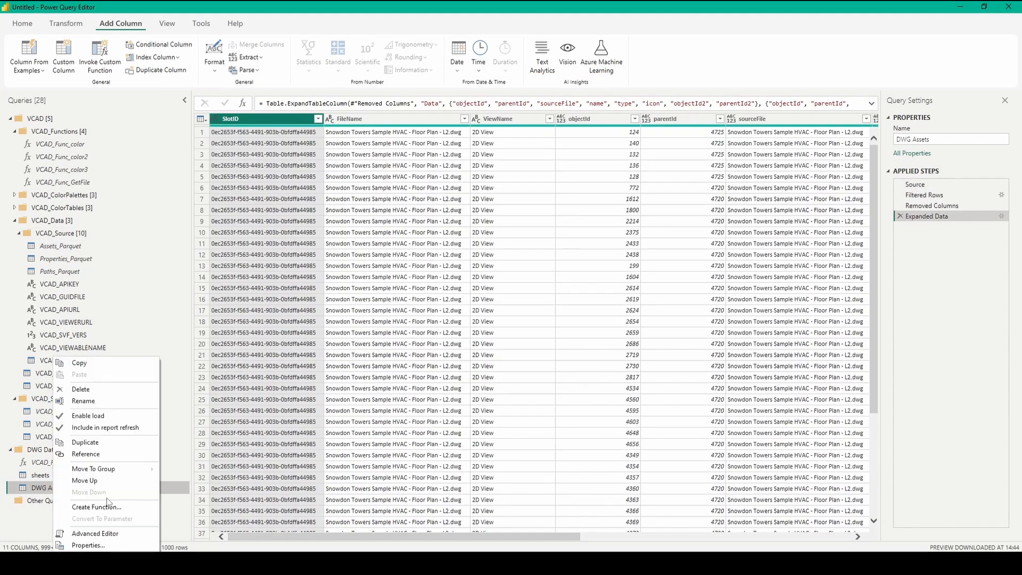
{"action": "left_click", "coordinate": [94, 534]}
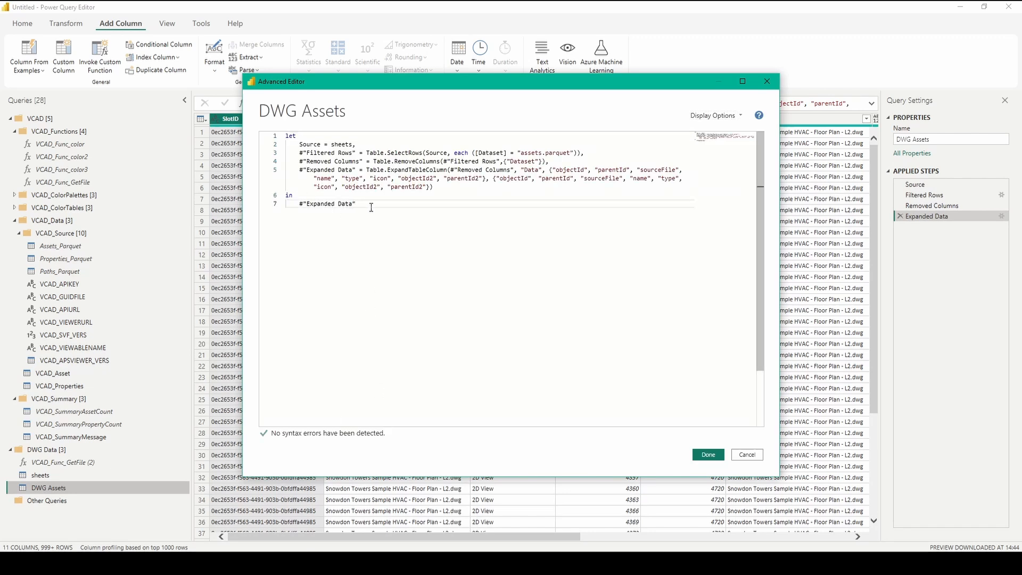
{"action": "left_click_drag", "start_coordinate": [371, 208], "coordinate": [285, 195]}
{"action": "key", "text": "ctrl+v"}
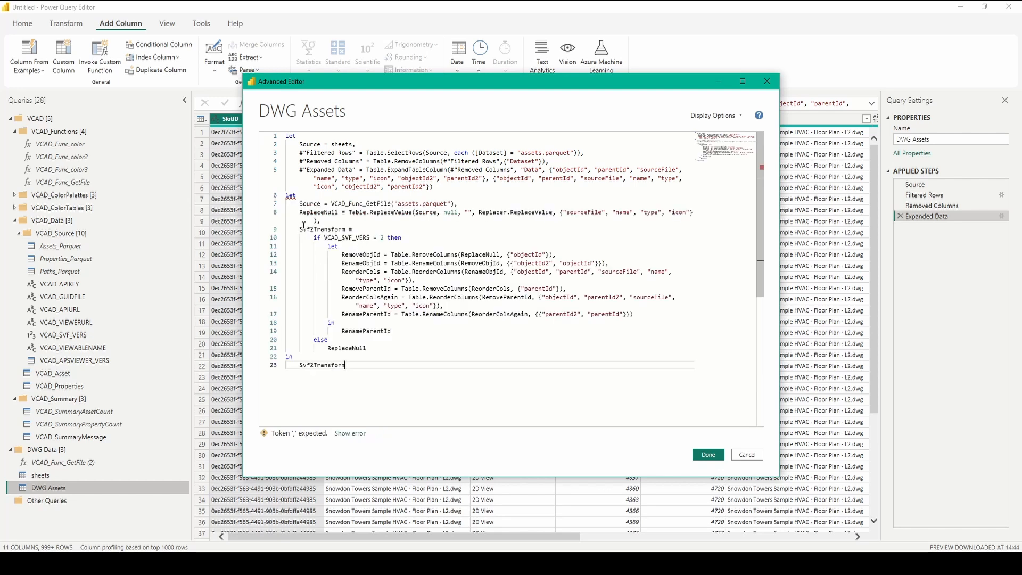
- Remove the pasted let and VCAD_Func_GetFile("assets.parquet") source line, and separate the Expanded Data step from ReplaceNull with a comma and blank line
{"action": "left_click_drag", "start_coordinate": [304, 196], "coordinate": [280, 197]}
{"action": "key", "text": "BackSpace"}
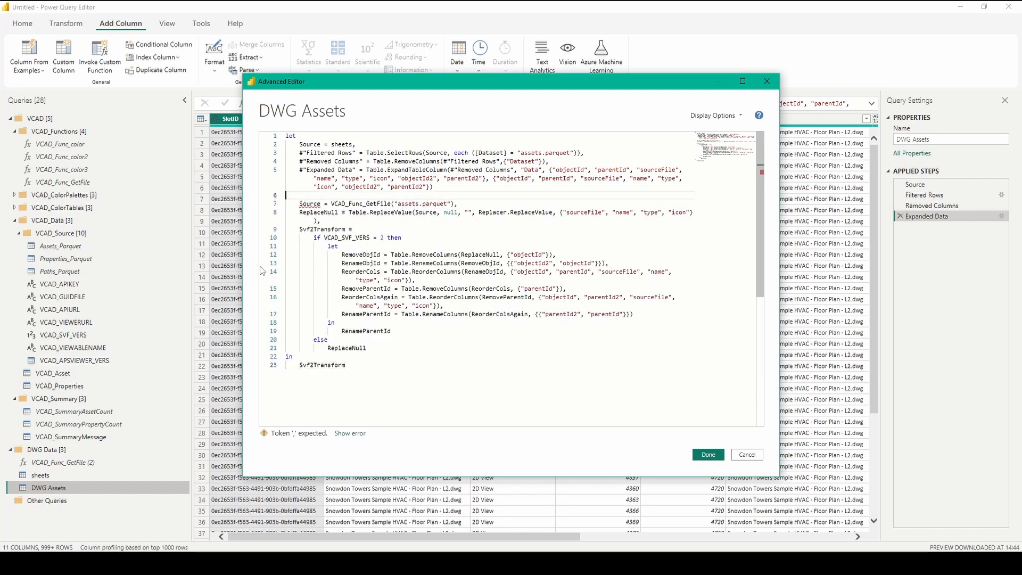
{"action": "double_click", "coordinate": [318, 205]}
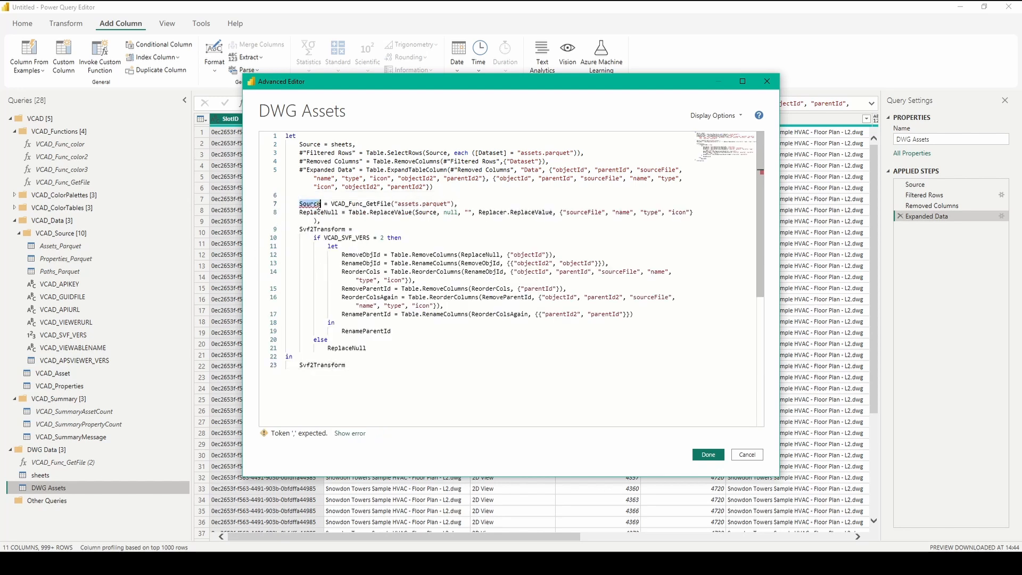
{"action": "left_click_drag", "start_coordinate": [334, 204], "coordinate": [296, 144]}
{"action": "left_click", "coordinate": [450, 203]}
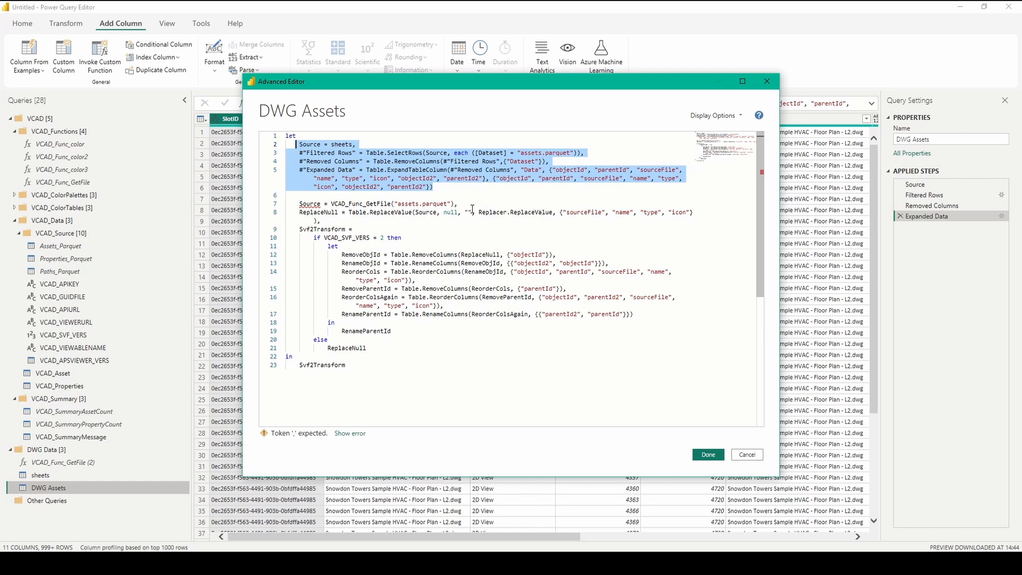
{"action": "left_click", "coordinate": [456, 204]}
{"action": "left_click_drag", "start_coordinate": [456, 204], "coordinate": [281, 204]}
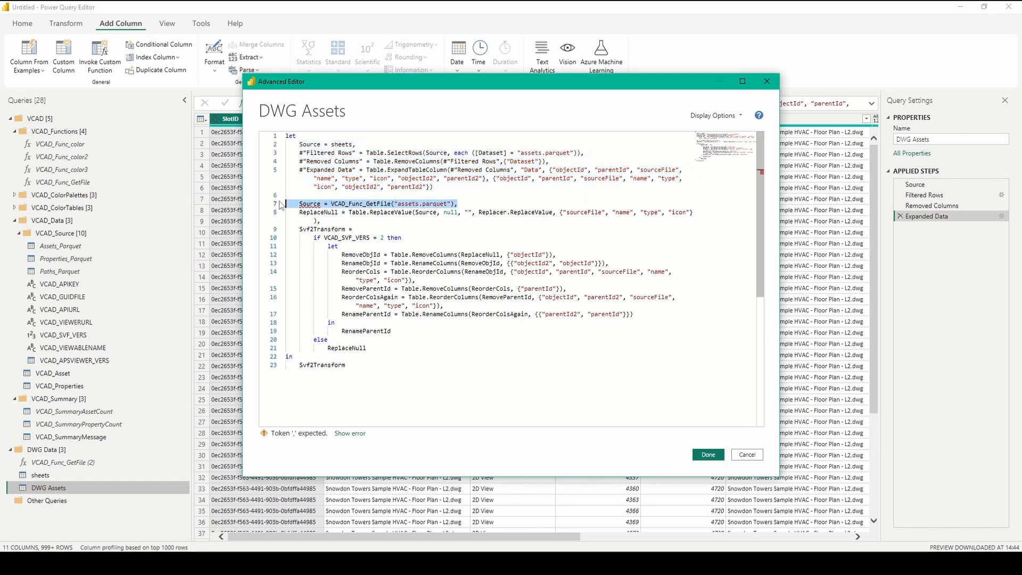
{"action": "key", "text": "BackSpace"}
{"action": "key", "text": "BackSpace"}
{"action": "key", "text": "BackSpace"}
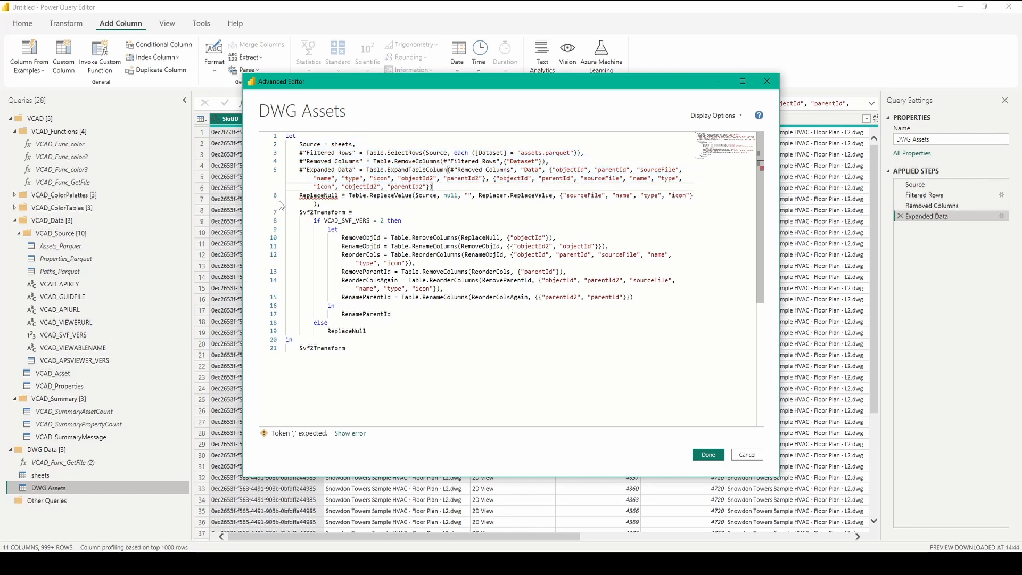
{"action": "type", "text": ","}
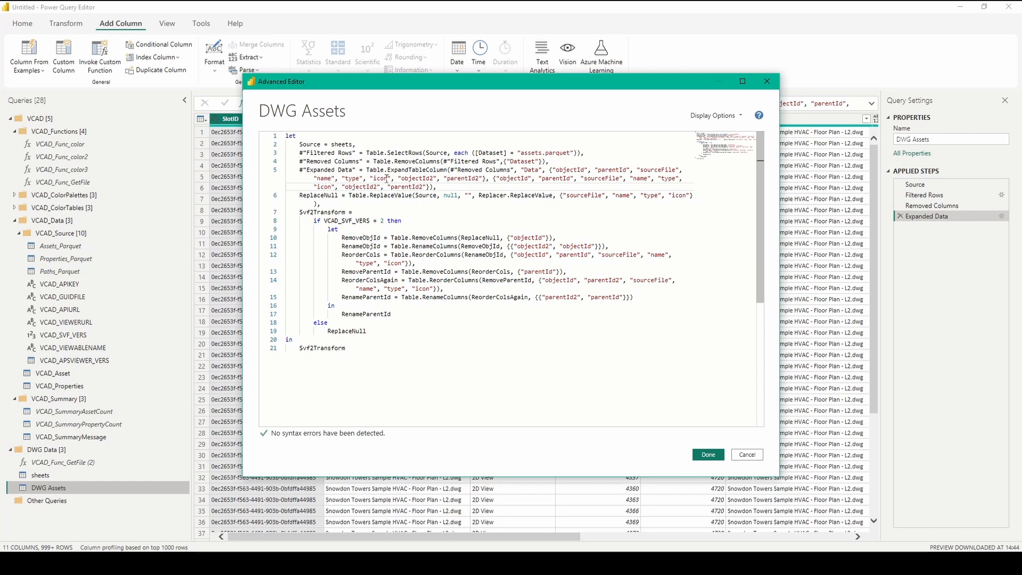
{"action": "key", "text": "Return"}
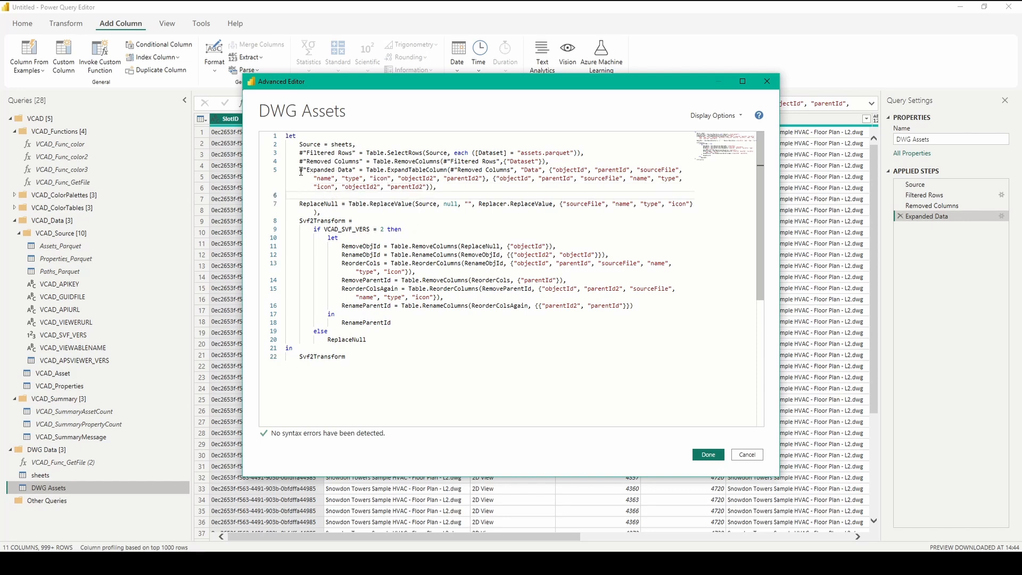
- Make ReplaceNull use #"Expanded Data" instead of Source, apply the DWG Assets code and review the resulting columns
{"action": "left_click_drag", "start_coordinate": [300, 169], "coordinate": [353, 169]}
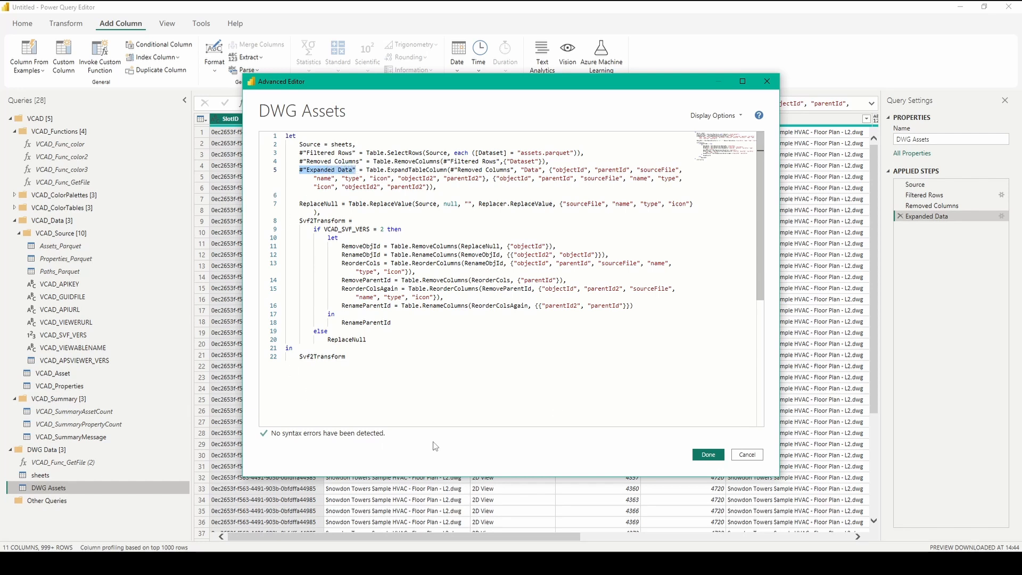
{"action": "double_click", "coordinate": [421, 204]}
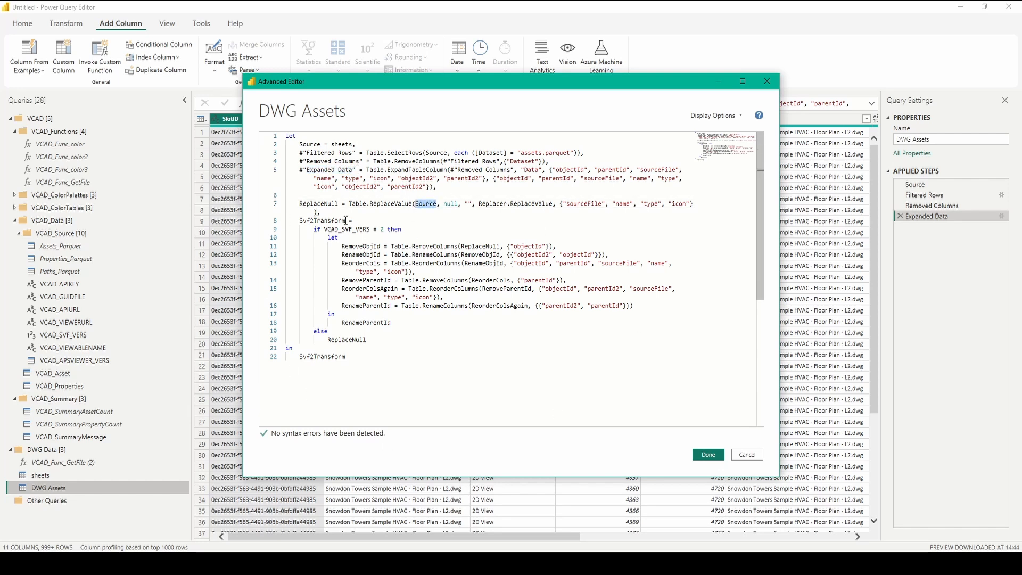
{"action": "type", "text": "#\"Expanded Data\""}
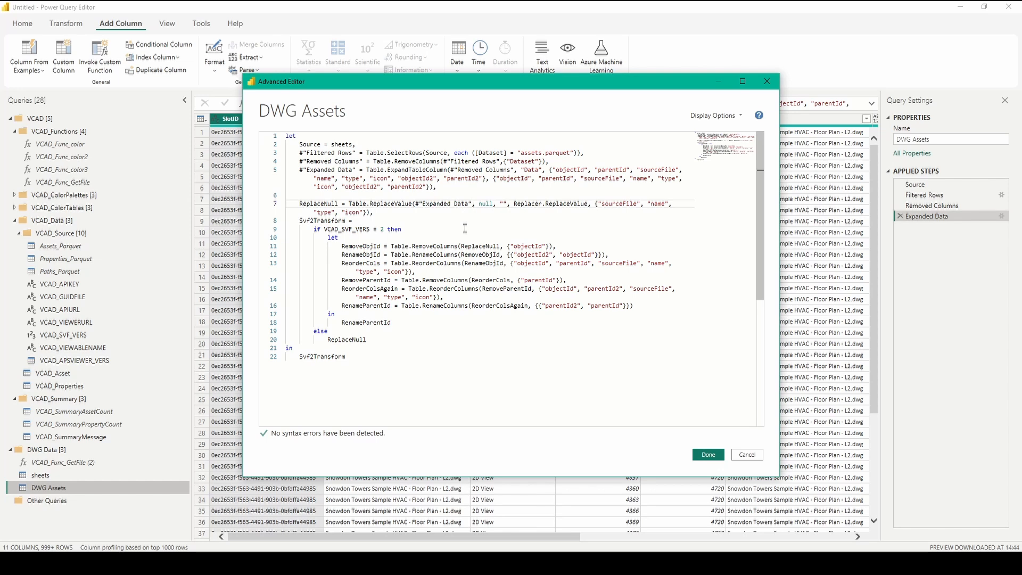
{"action": "left_click", "coordinate": [473, 356]}
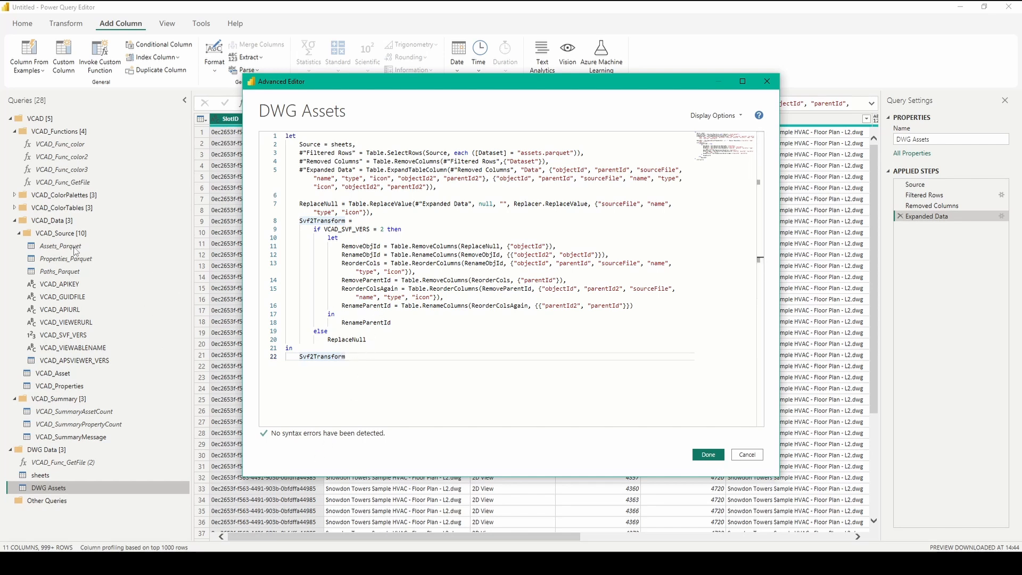
{"action": "left_click", "coordinate": [708, 455]}
{"action": "left_click_drag", "start_coordinate": [509, 538], "coordinate": [745, 539]}
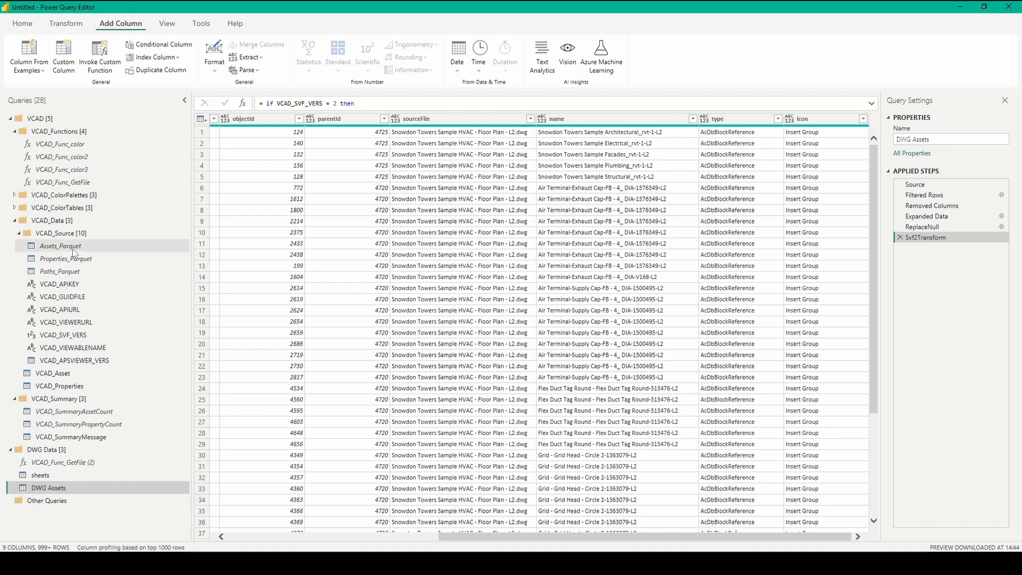
{"action": "left_click_drag", "start_coordinate": [603, 533], "coordinate": [329, 534]}
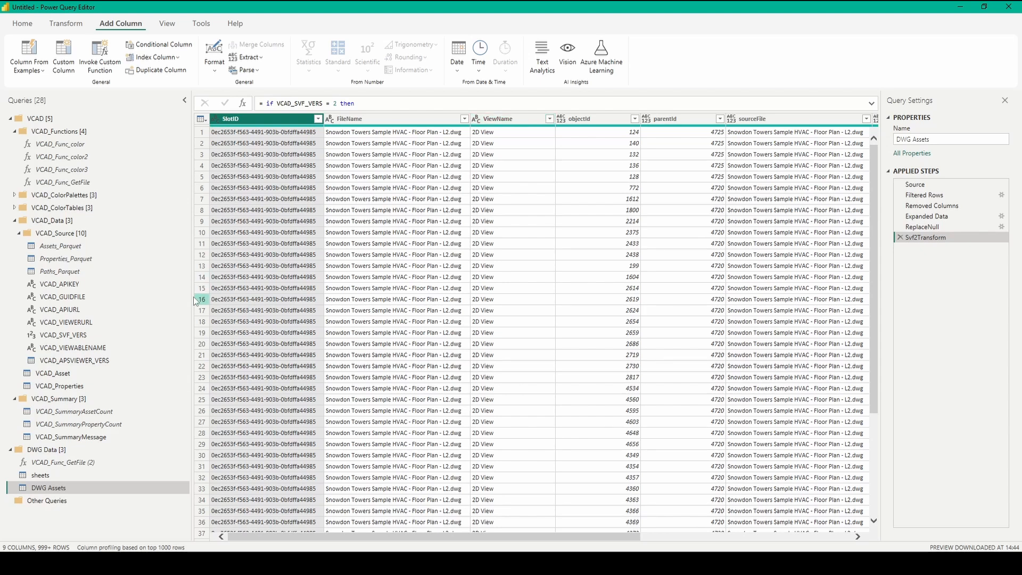
- Check the Source step of VCAD_Asset, copy its complete query code from the Advanced Editor and close it without changes
{"action": "left_click", "coordinate": [44, 376]}
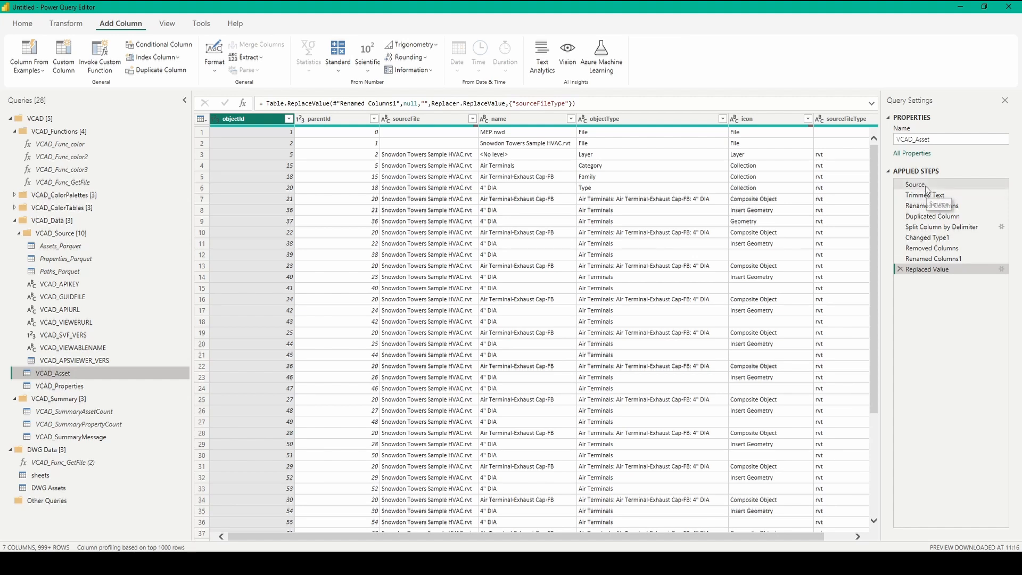
{"action": "left_click", "coordinate": [928, 186]}
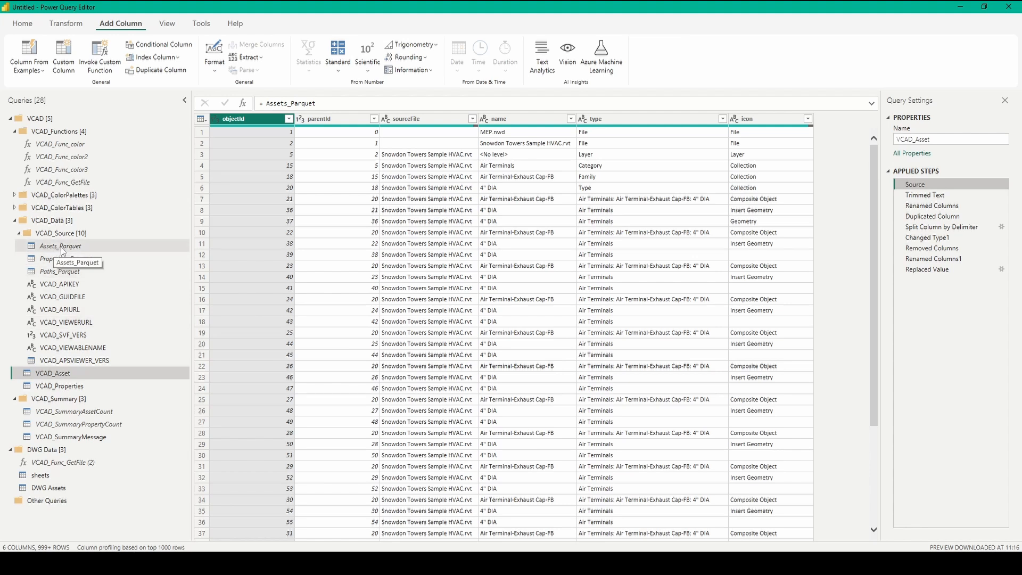
{"action": "right_click", "coordinate": [94, 375]}
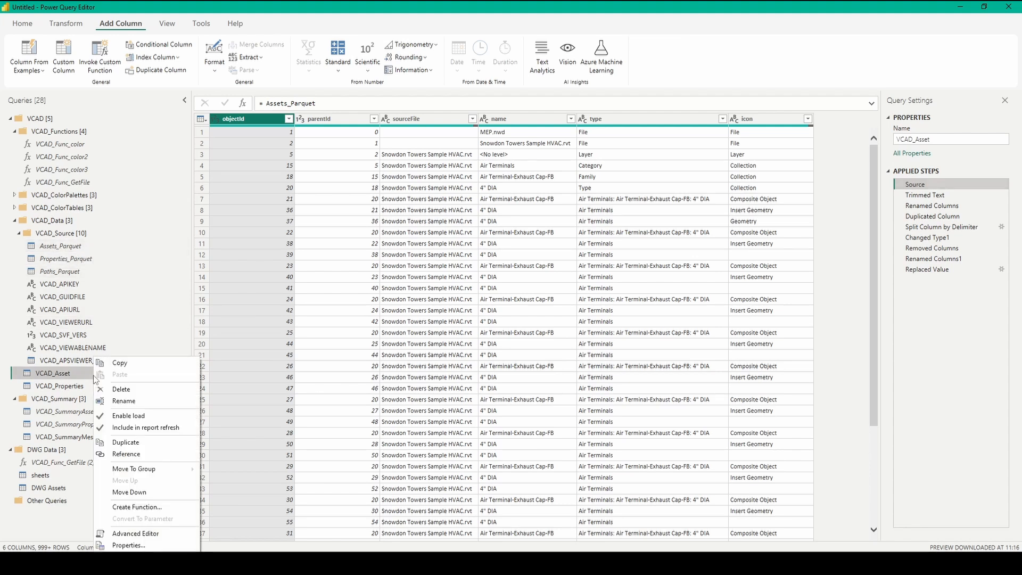
{"action": "left_click", "coordinate": [136, 533]}
{"action": "left_click_drag", "start_coordinate": [388, 399], "coordinate": [258, 125]}
{"action": "key", "text": "ctrl+c"}
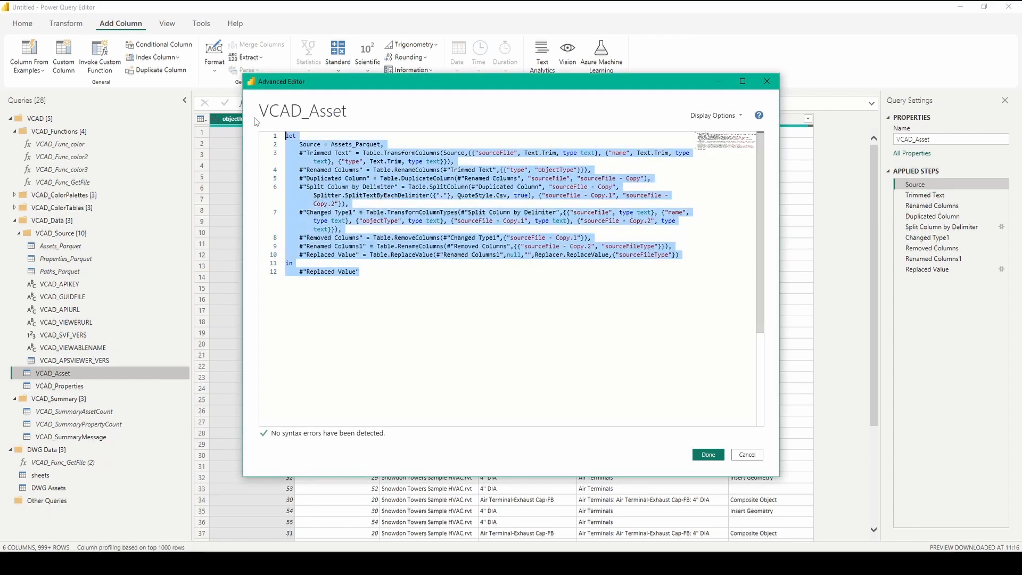
{"action": "left_click", "coordinate": [749, 455]}
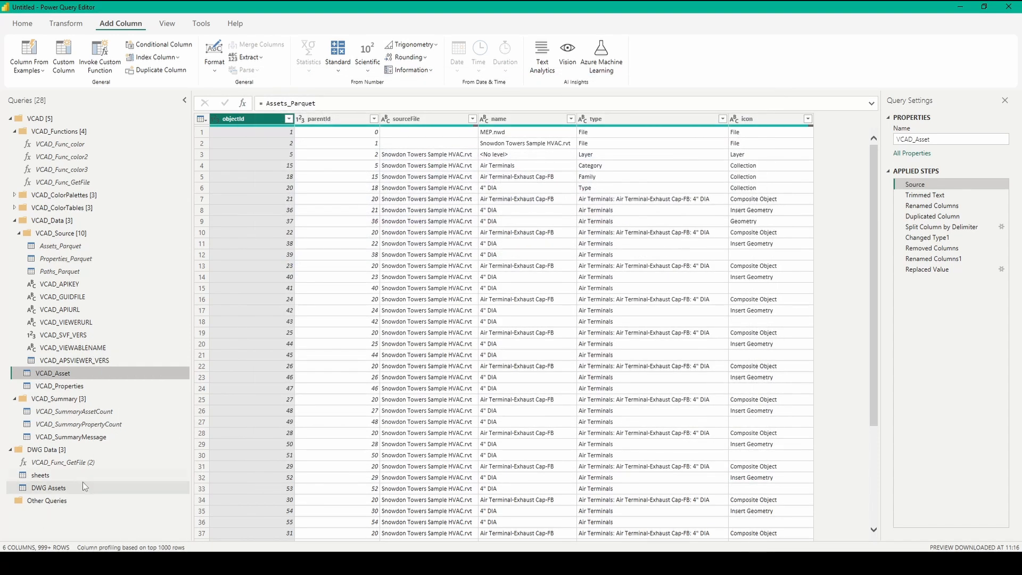
- Replace the closing in clause and Svf2Transform result in the DWG Assets code with the copied VCAD_Asset code
{"action": "left_click", "coordinate": [78, 484]}
{"action": "right_click", "coordinate": [75, 488]}
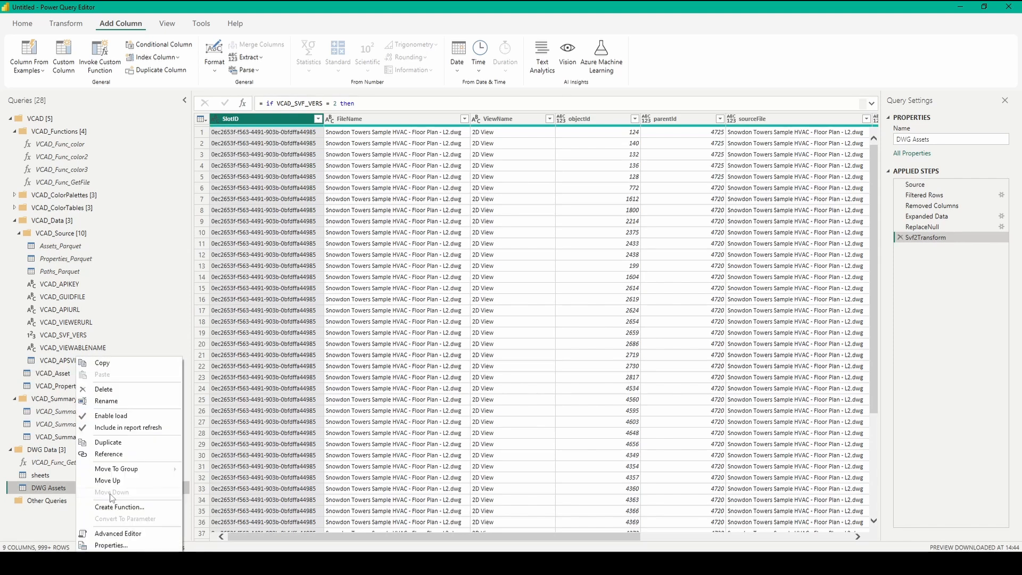
{"action": "left_click", "coordinate": [118, 533]}
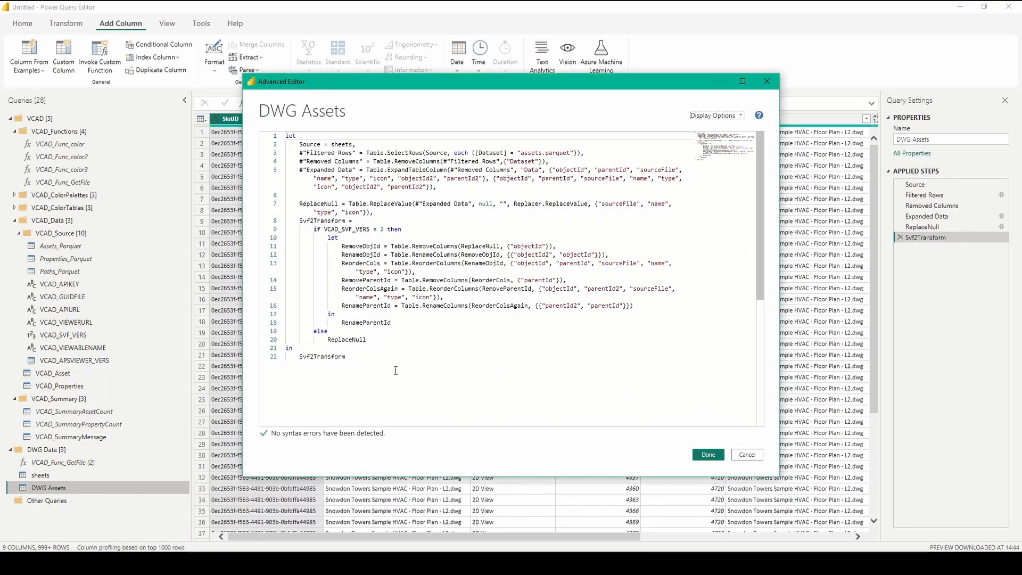
{"action": "left_click_drag", "start_coordinate": [345, 357], "coordinate": [280, 353]}
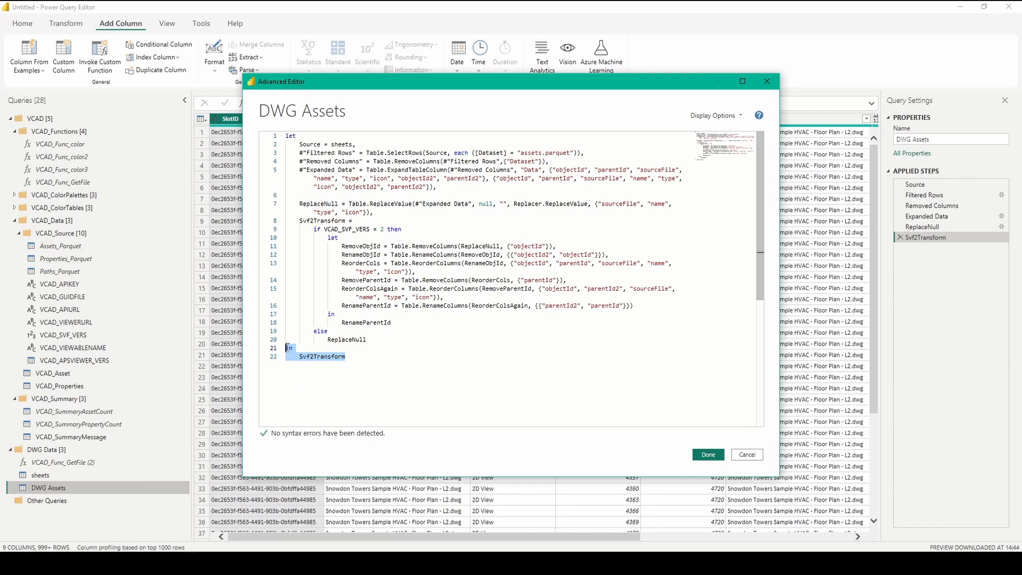
{"action": "key", "text": "ctrl+v"}
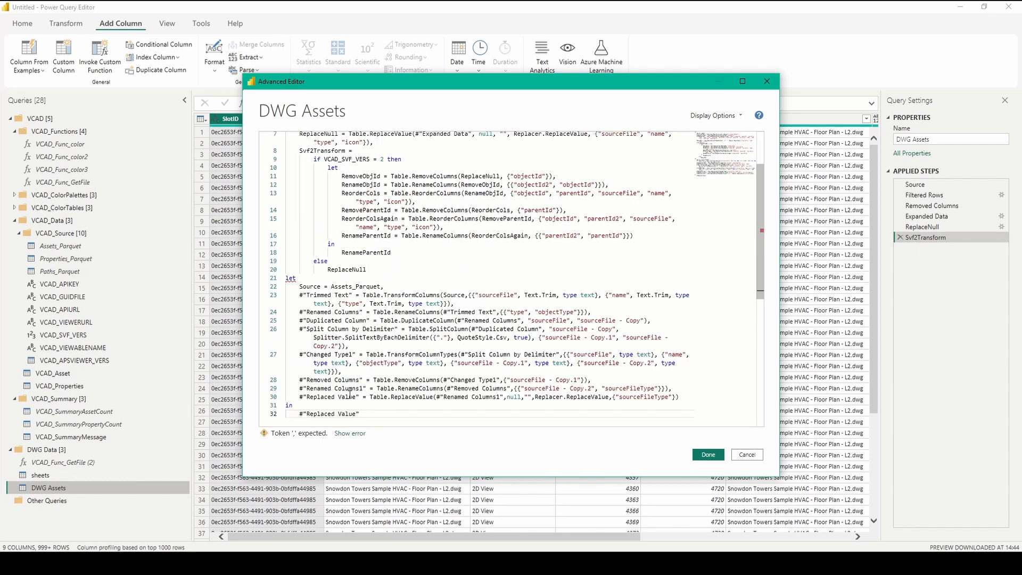
- Delete the pasted let and Source = Assets_Parquet lines, and add a comma after the final ReplaceNull of the Svf2Transform step
{"action": "scroll", "coordinate": [438, 334], "scroll_direction": "up", "scroll_amount": 1}
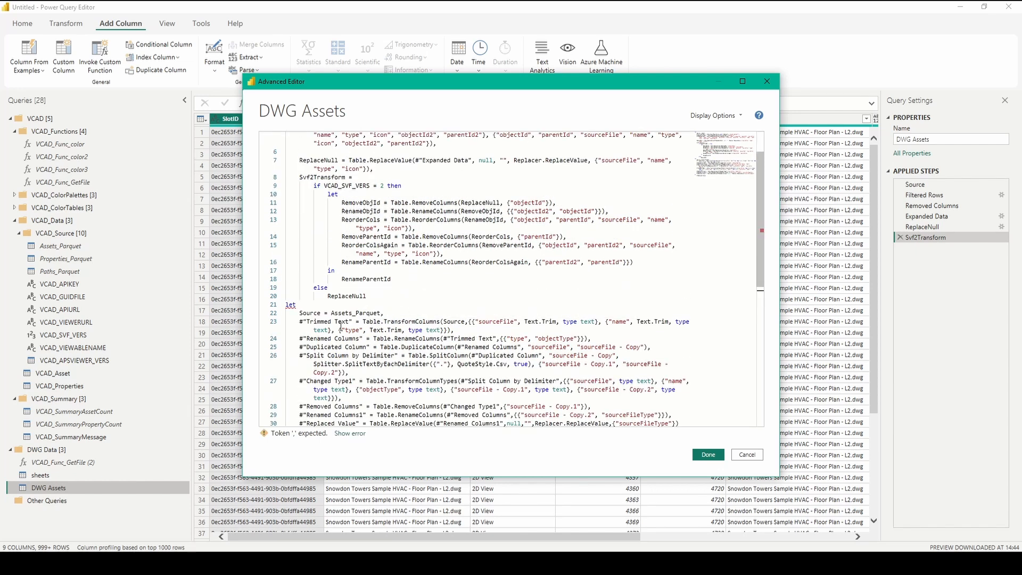
{"action": "left_click_drag", "start_coordinate": [286, 305], "coordinate": [390, 311]}
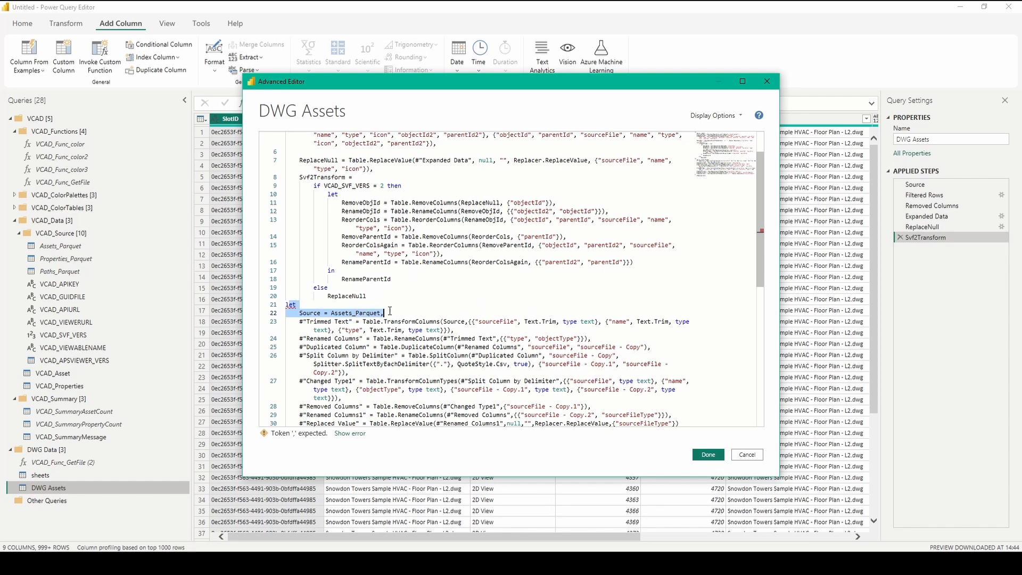
{"action": "left_click", "coordinate": [397, 312]}
{"action": "double_click", "coordinate": [335, 313]}
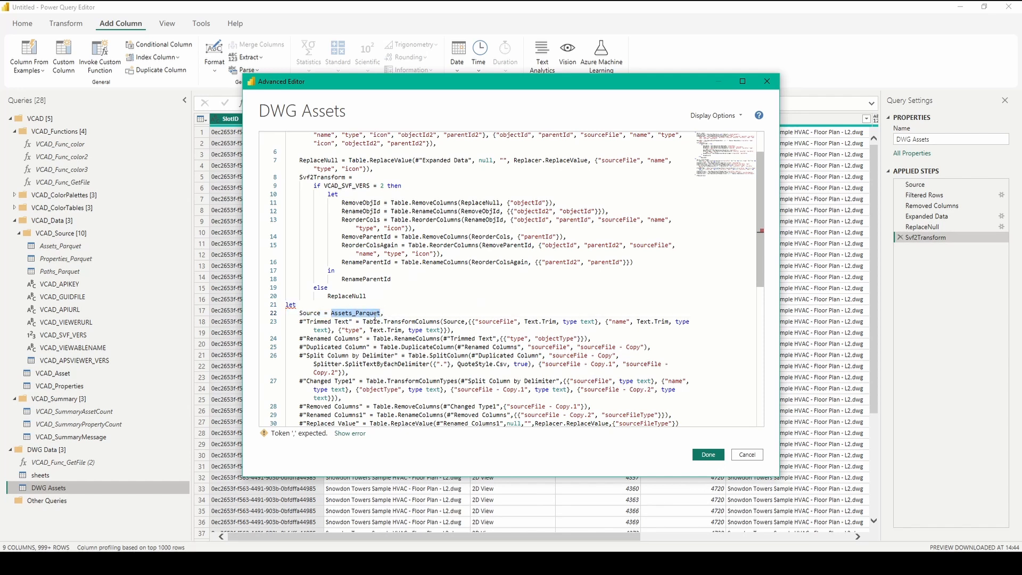
{"action": "scroll", "coordinate": [391, 314], "scroll_direction": "up", "scroll_amount": 2}
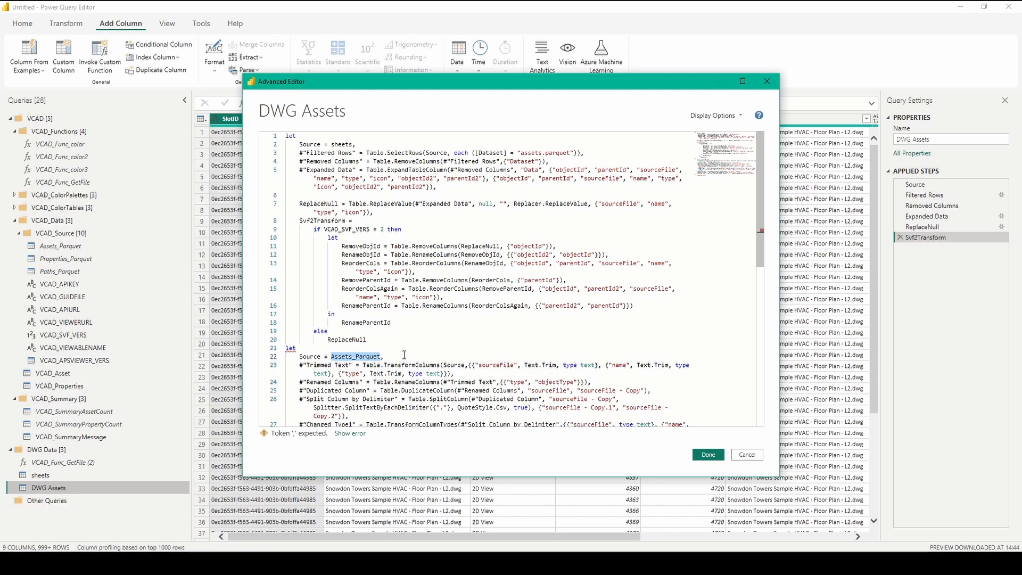
{"action": "left_click_drag", "start_coordinate": [383, 356], "coordinate": [257, 353]}
{"action": "key", "text": "Delete"}
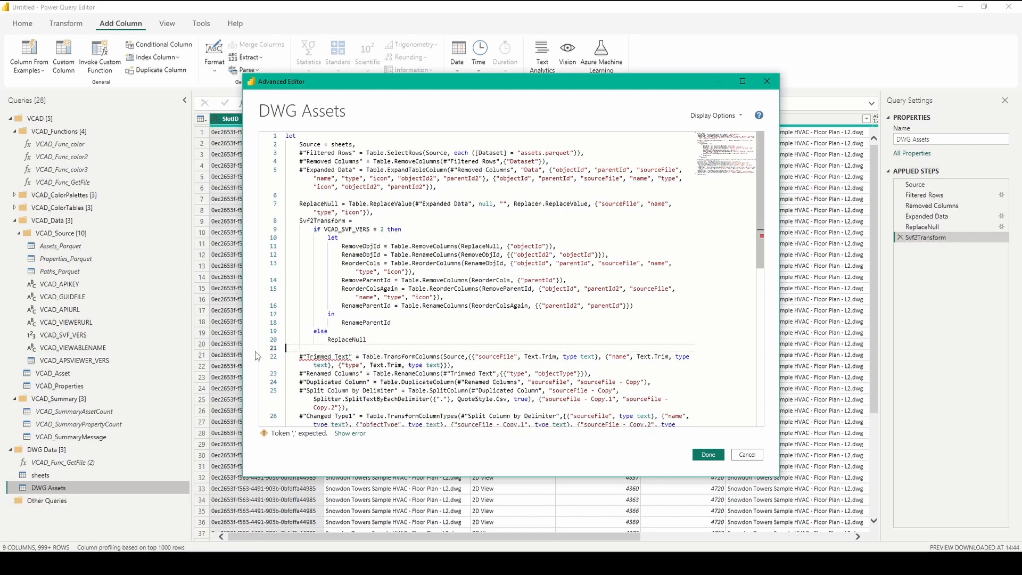
{"action": "left_click", "coordinate": [398, 340]}
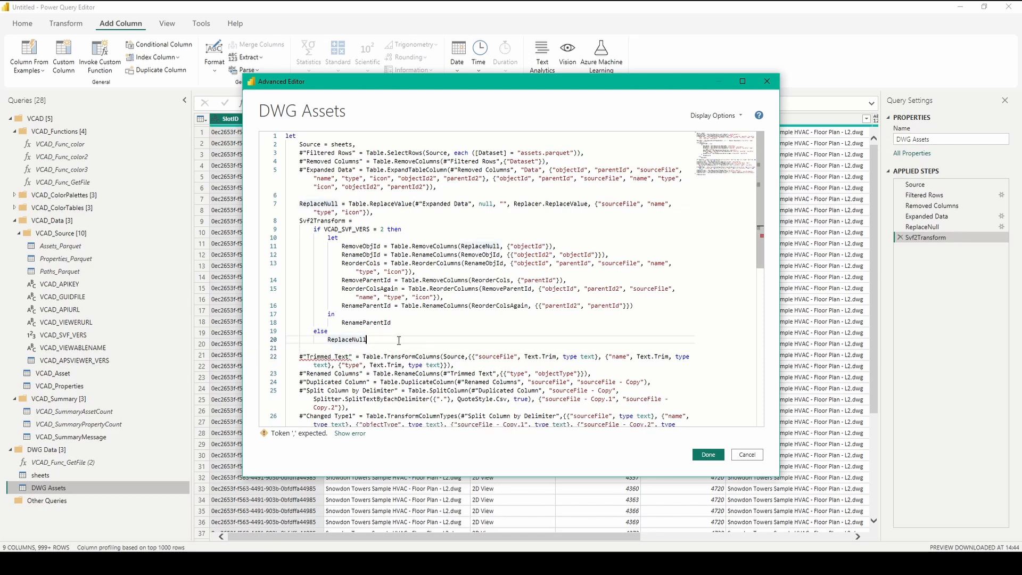
{"action": "type", "text": ","}
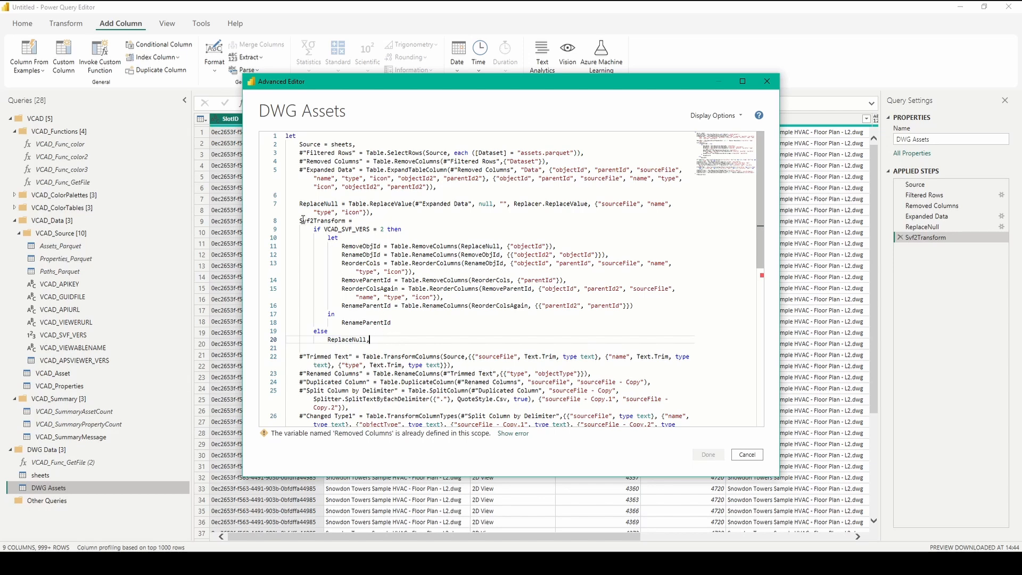
- Make the Trimmed Text step transform Svf2Transform instead of Source
{"action": "left_click_drag", "start_coordinate": [299, 220], "coordinate": [345, 221]}
{"action": "key", "text": "ctrl+c"}
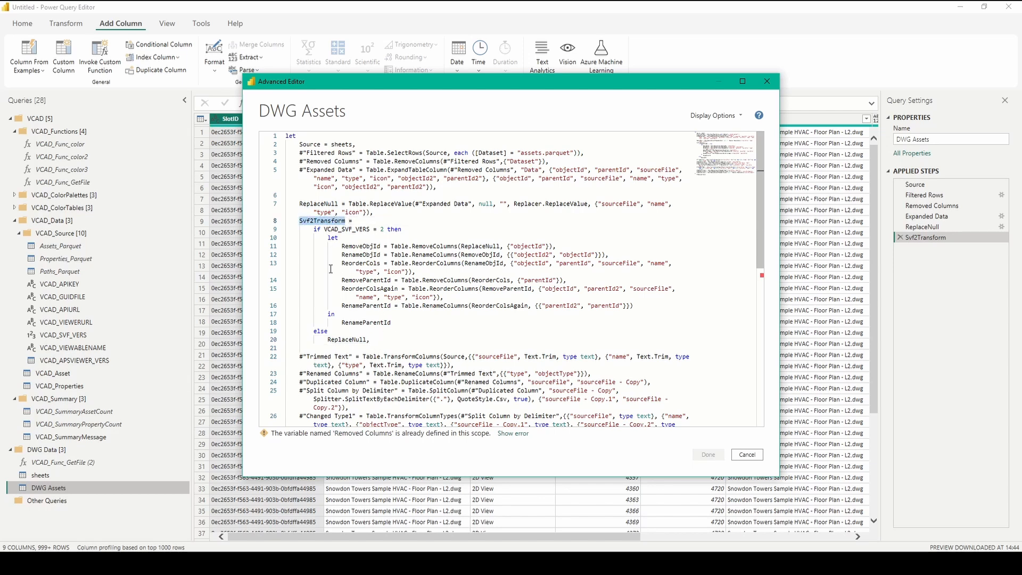
{"action": "double_click", "coordinate": [448, 357]}
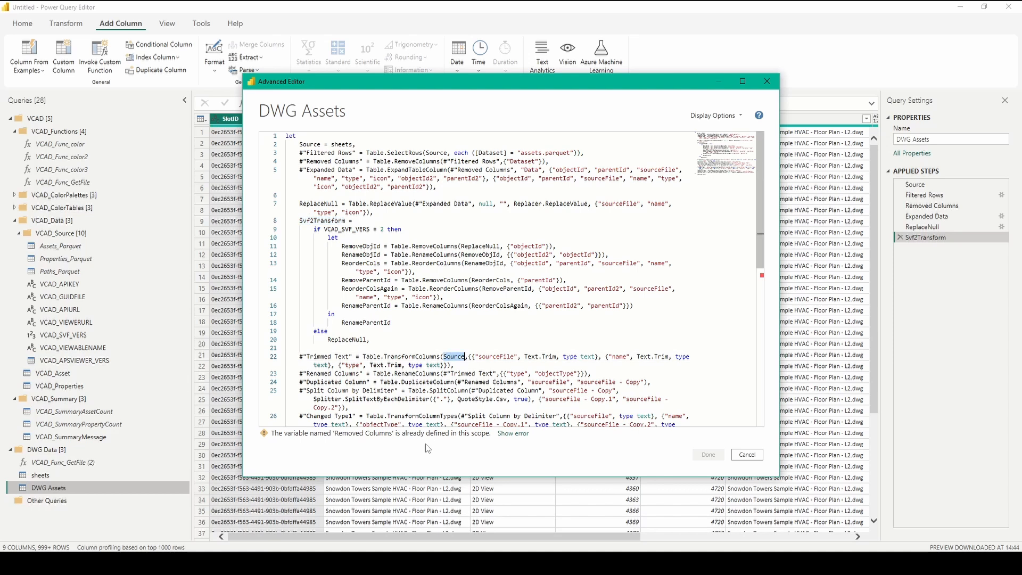
{"action": "key", "text": "ctrl+v"}
{"action": "scroll", "coordinate": [404, 373], "scroll_direction": "down", "scroll_amount": 5}
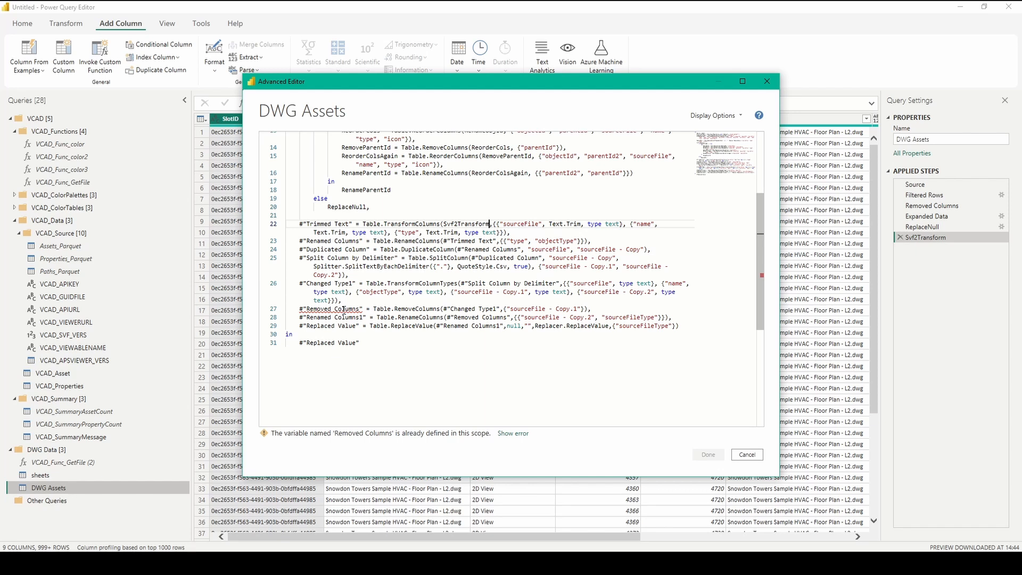
- Rename the duplicate Removed Columns step after Changed Type1 in the DWG Assets code as Removed Columns2
{"action": "mouse_move", "coordinate": [343, 308]}
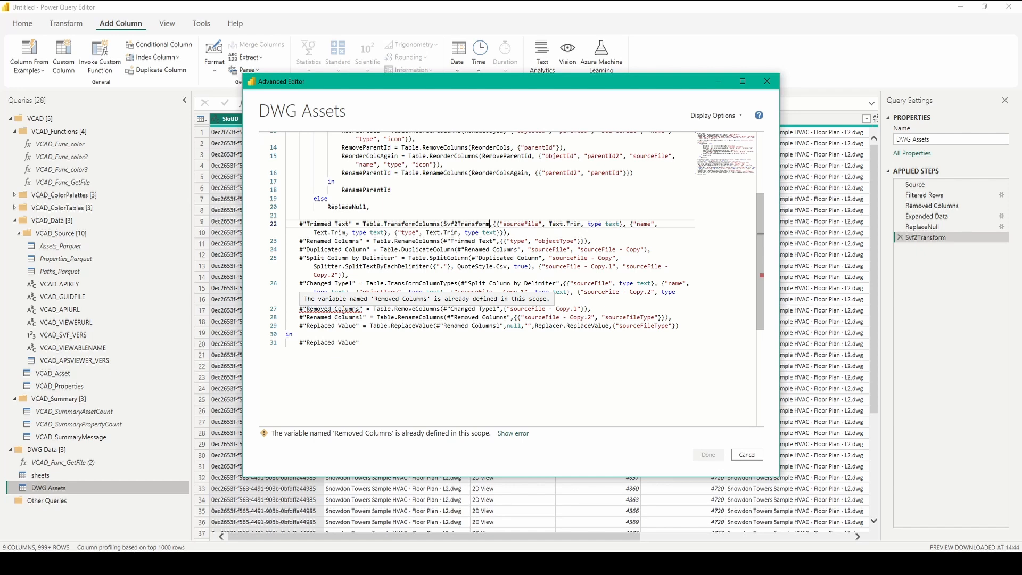
{"action": "left_click", "coordinate": [363, 308]}
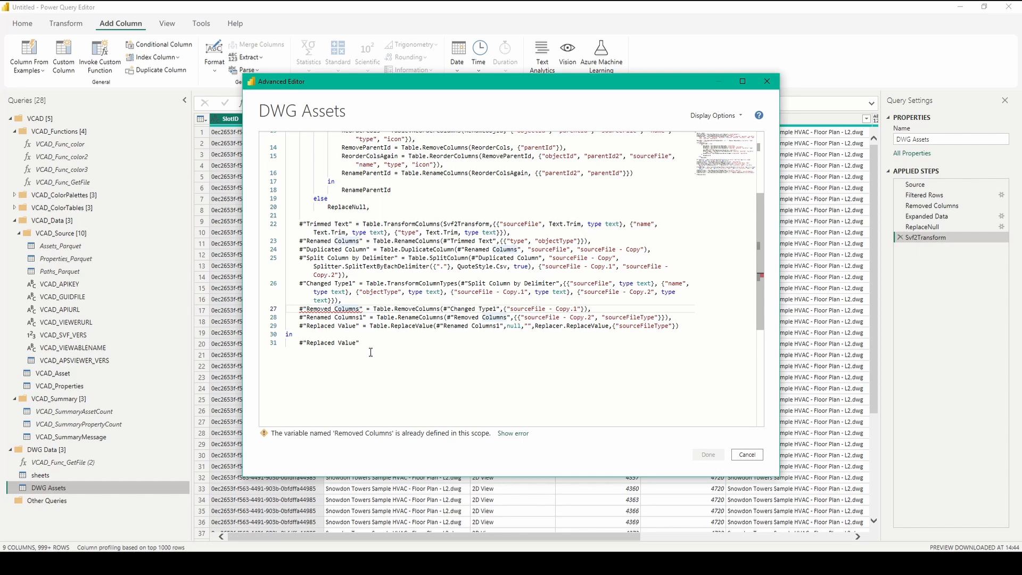
{"action": "type", "text": "2"}
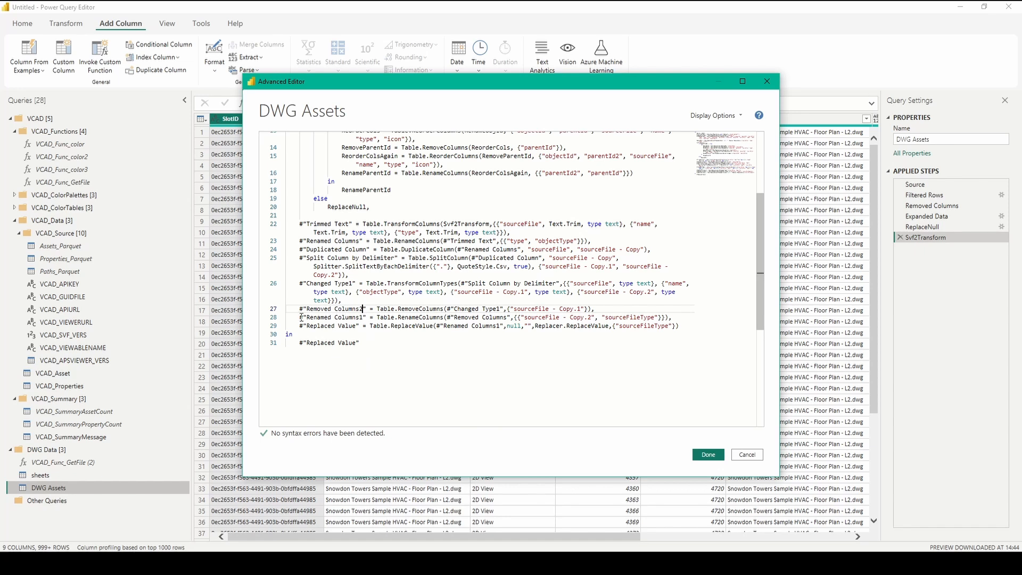
{"action": "left_click_drag", "start_coordinate": [299, 318], "coordinate": [378, 358]}
{"action": "left_click", "coordinate": [377, 355]}
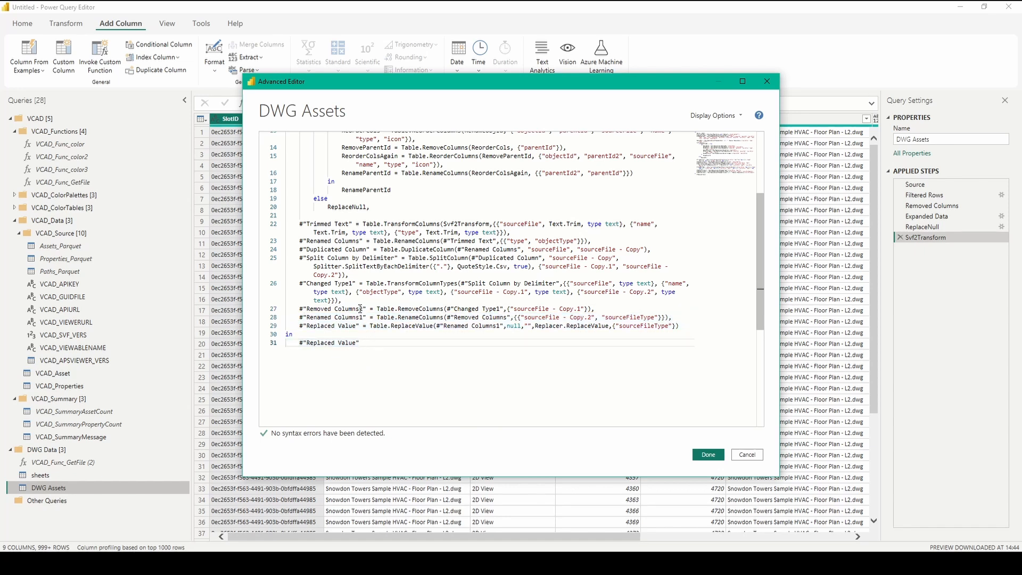
- Make the Renamed Columns1 step reference Removed Columns2 and apply the edited DWG Assets code
{"action": "left_click_drag", "start_coordinate": [360, 308], "coordinate": [303, 309]}
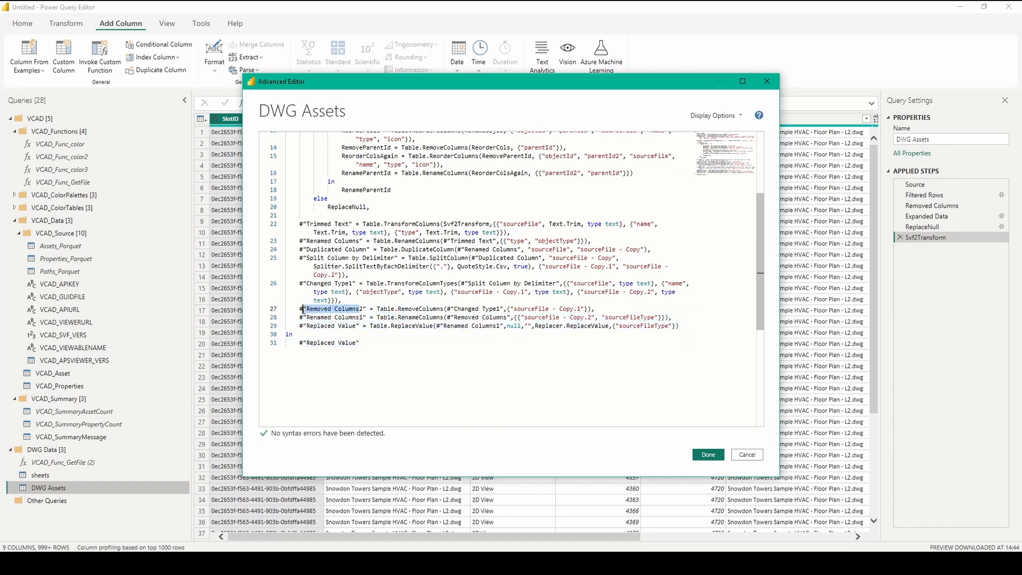
{"action": "double_click", "coordinate": [359, 308]}
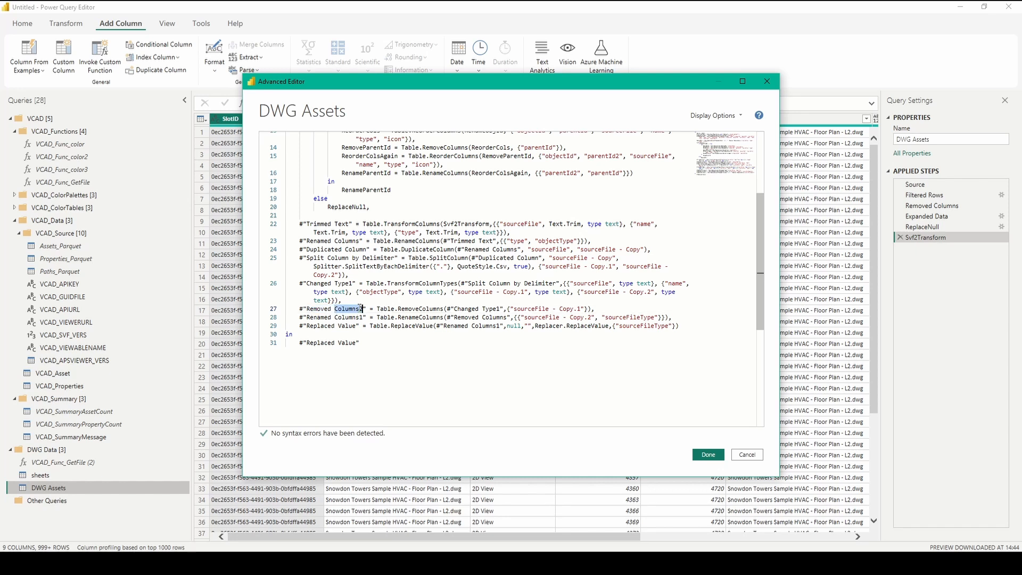
{"action": "left_click", "coordinate": [505, 318]}
{"action": "type", "text": "2"}
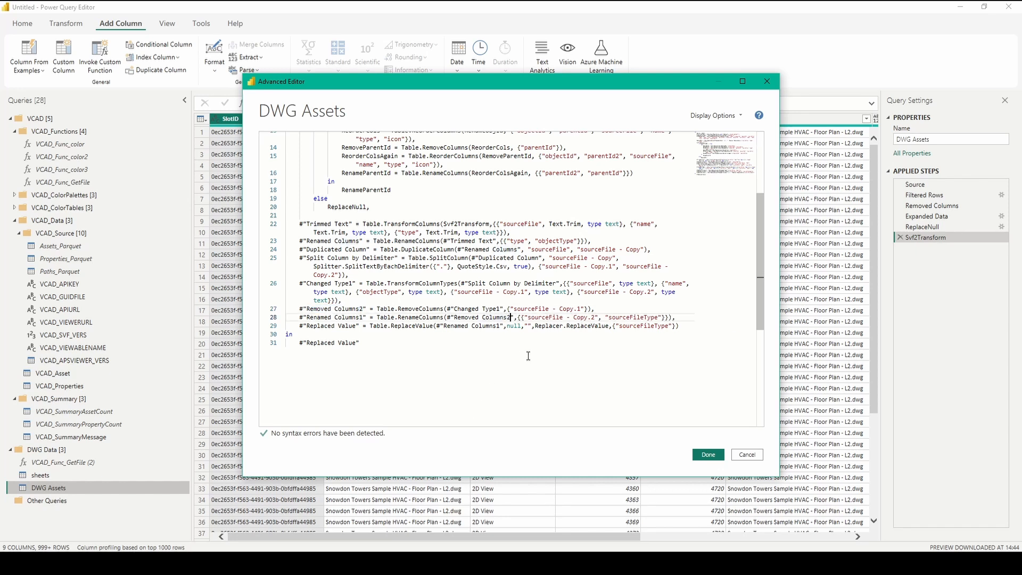
{"action": "left_click", "coordinate": [528, 386]}
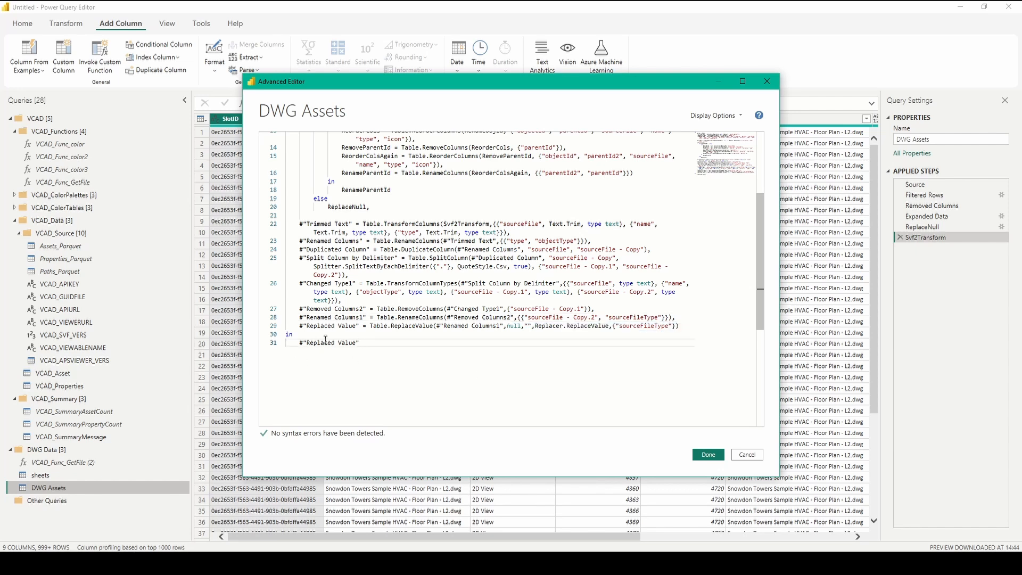
{"action": "left_click", "coordinate": [712, 455]}
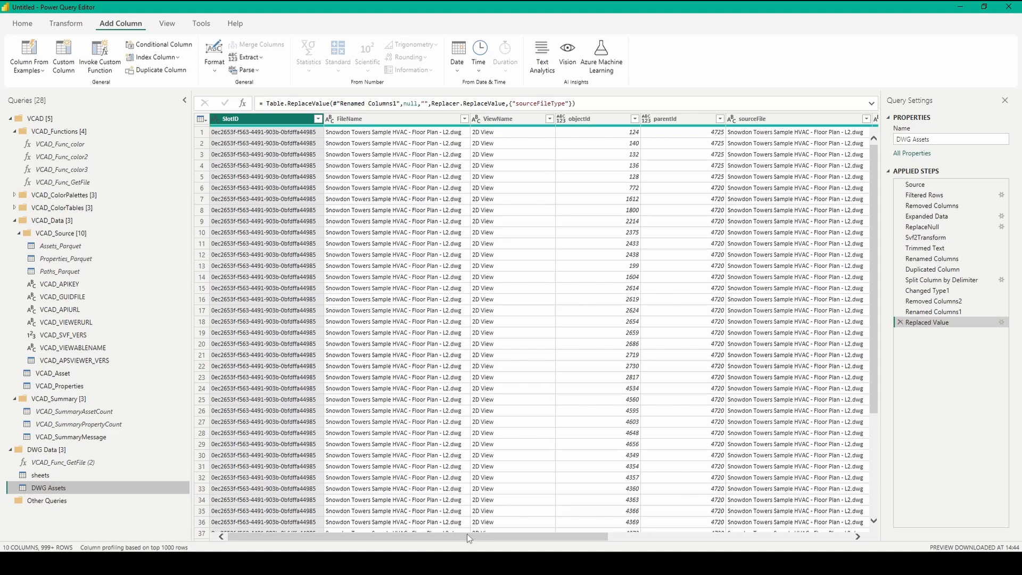
{"action": "left_click_drag", "start_coordinate": [467, 534], "coordinate": [736, 541]}
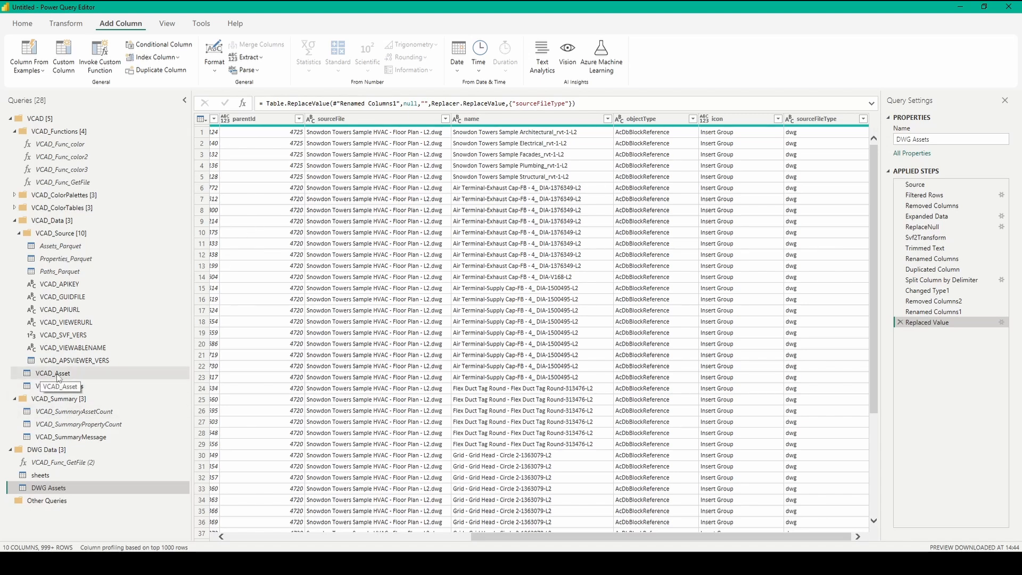
{"action": "left_click_drag", "start_coordinate": [489, 535], "coordinate": [207, 531]}
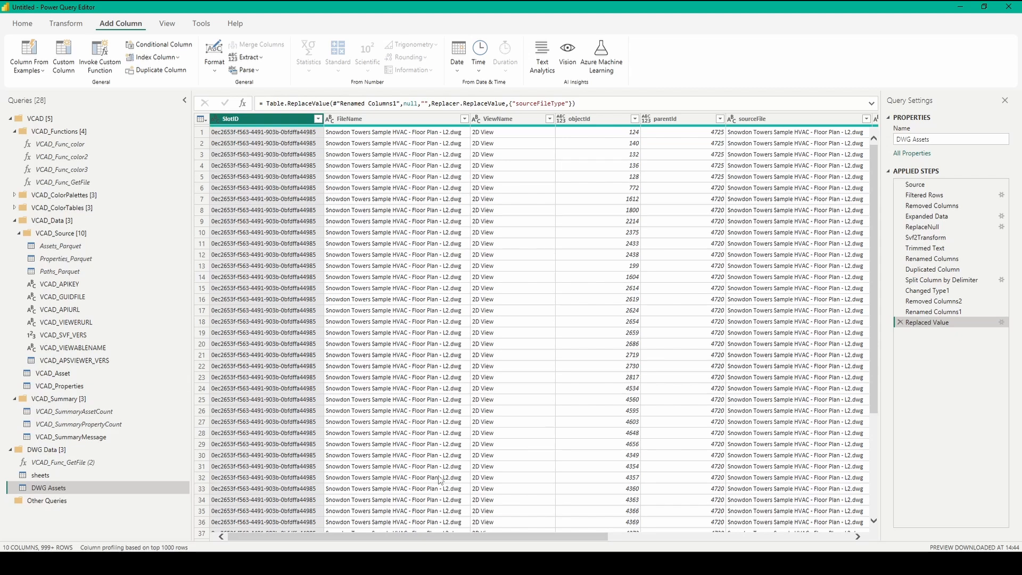
- Create a new query as a reference to the sheets query and name it DWG Properties
{"action": "left_click", "coordinate": [46, 474]}
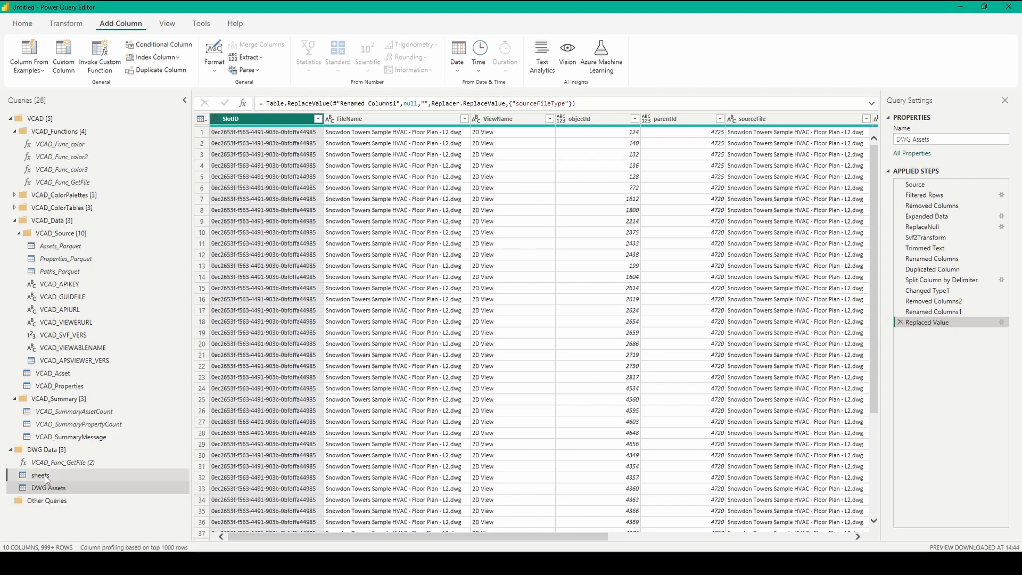
{"action": "right_click", "coordinate": [45, 476]}
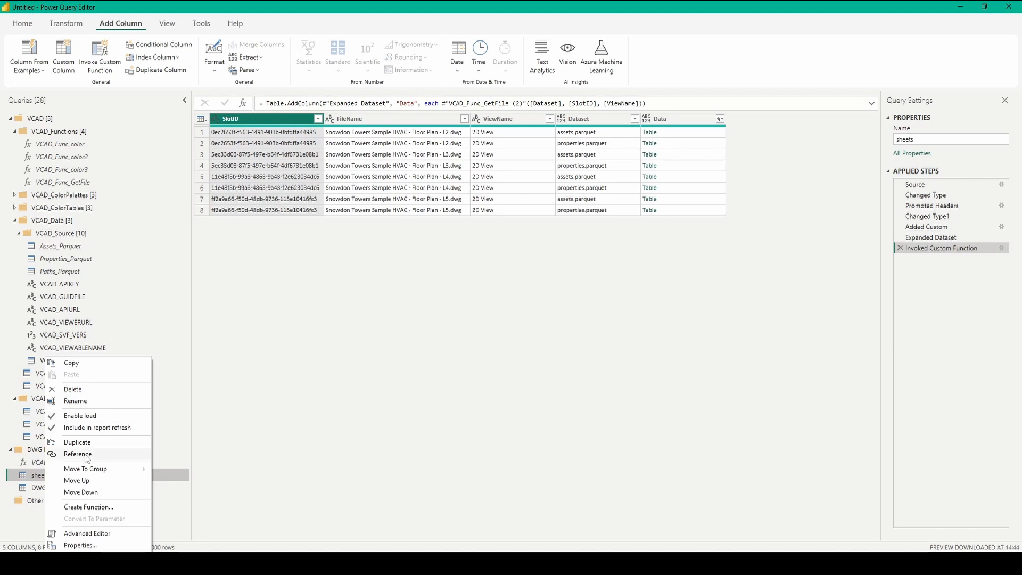
{"action": "left_click", "coordinate": [86, 454]}
{"action": "left_click", "coordinate": [993, 139]}
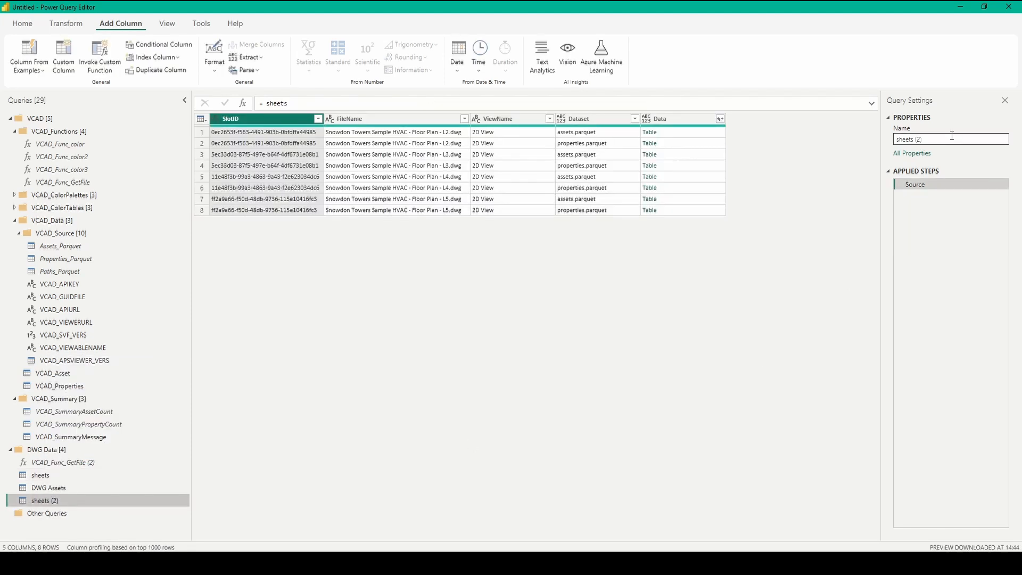
{"action": "type", "text": "DWG"}
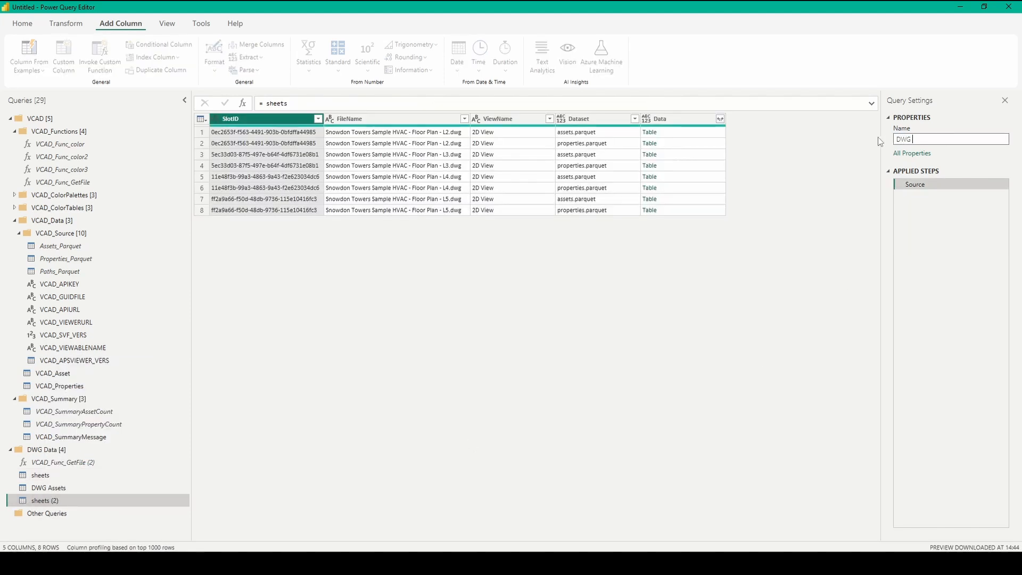
{"action": "type", "text": " Properties"}
{"action": "key", "text": "Return"}
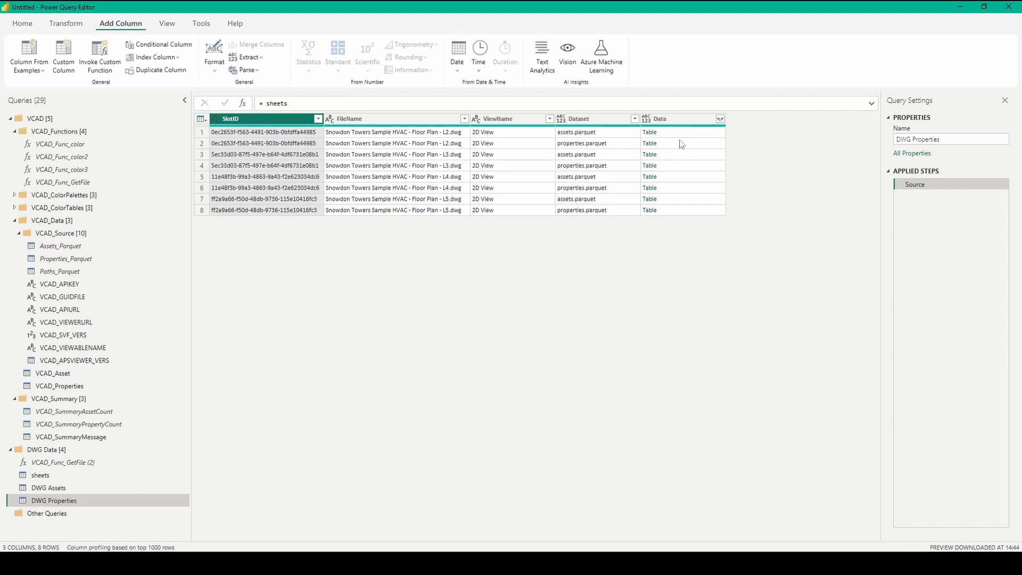
- Filter the Dataset column of DWG Properties to properties.parquet only, and remove that column
{"action": "left_click", "coordinate": [634, 119]}
{"action": "left_click", "coordinate": [493, 240]}
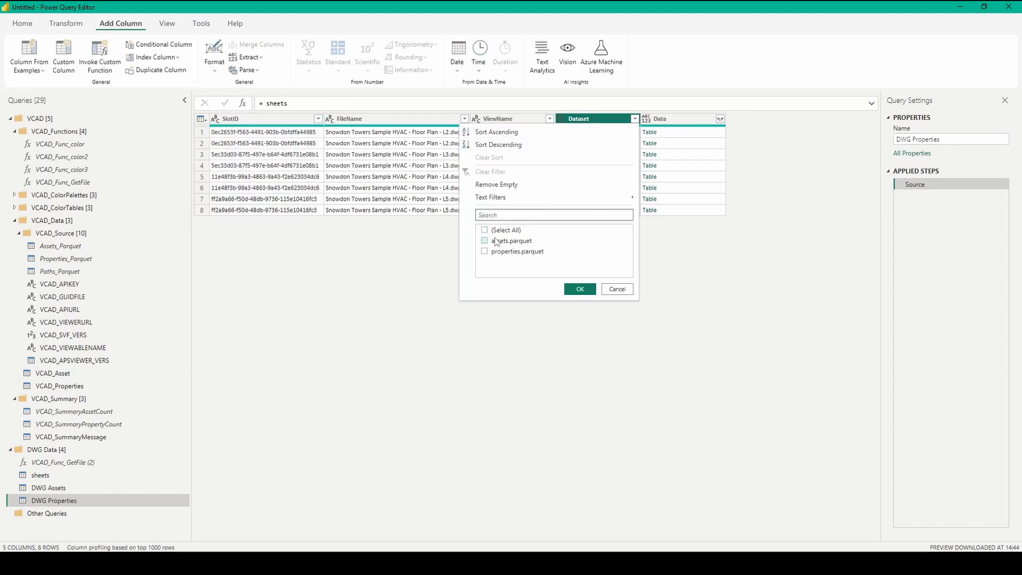
{"action": "left_click", "coordinate": [580, 289]}
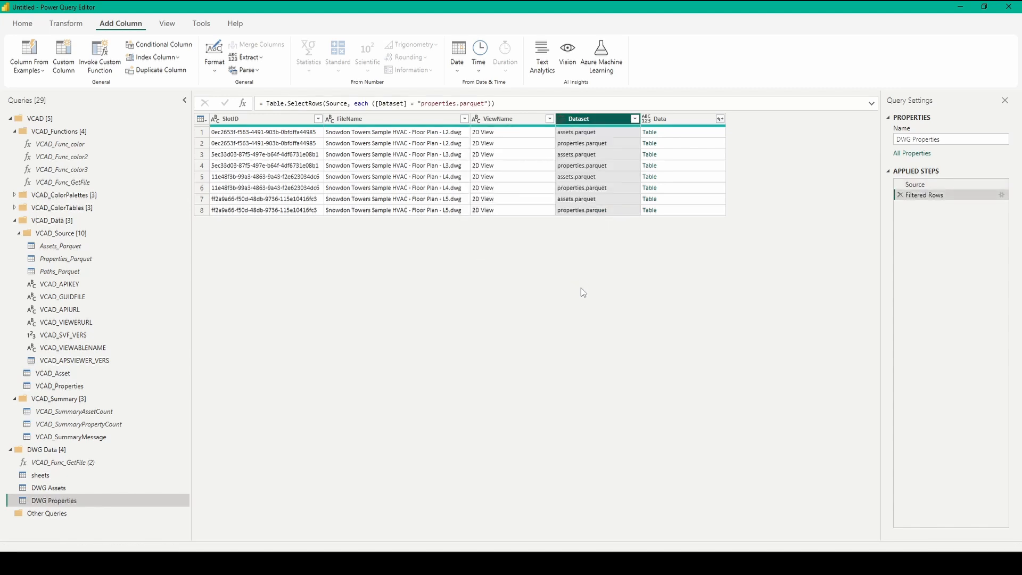
{"action": "right_click", "coordinate": [587, 125]}
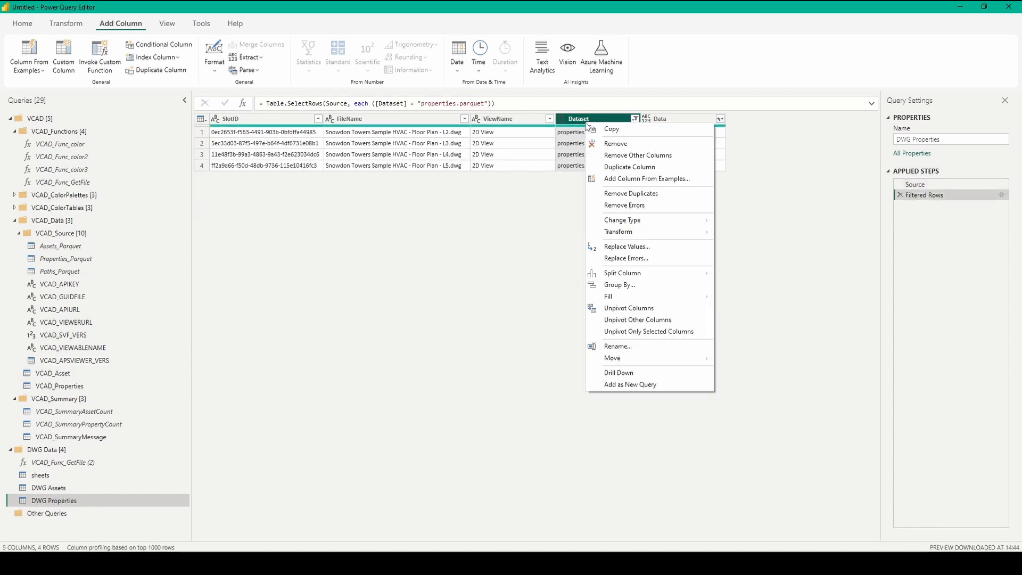
{"action": "left_click", "coordinate": [617, 151]}
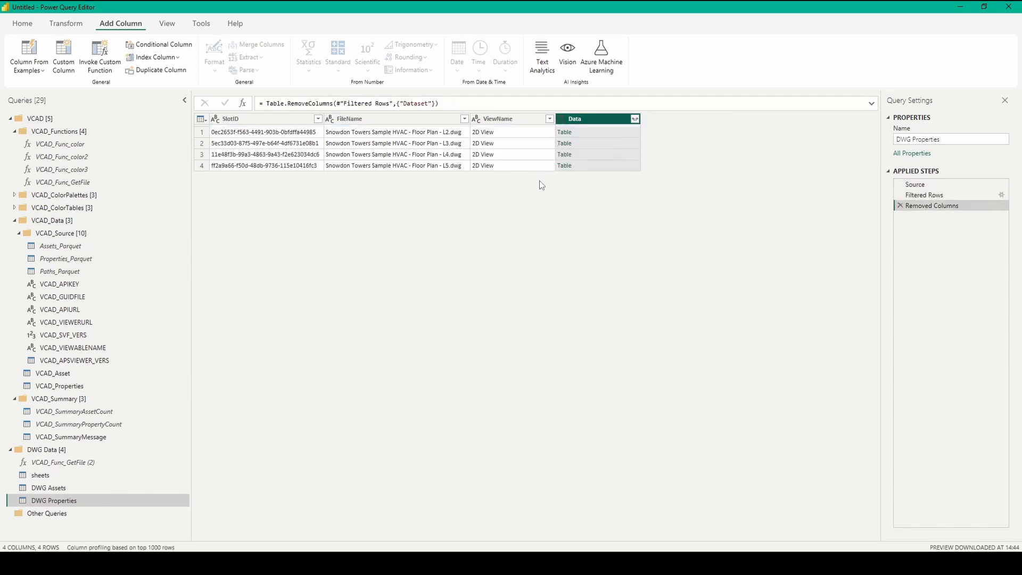
- Expand the Data column into all of its columns, objectId through objectId2, without the original column name as prefix
{"action": "left_click", "coordinate": [635, 119]}
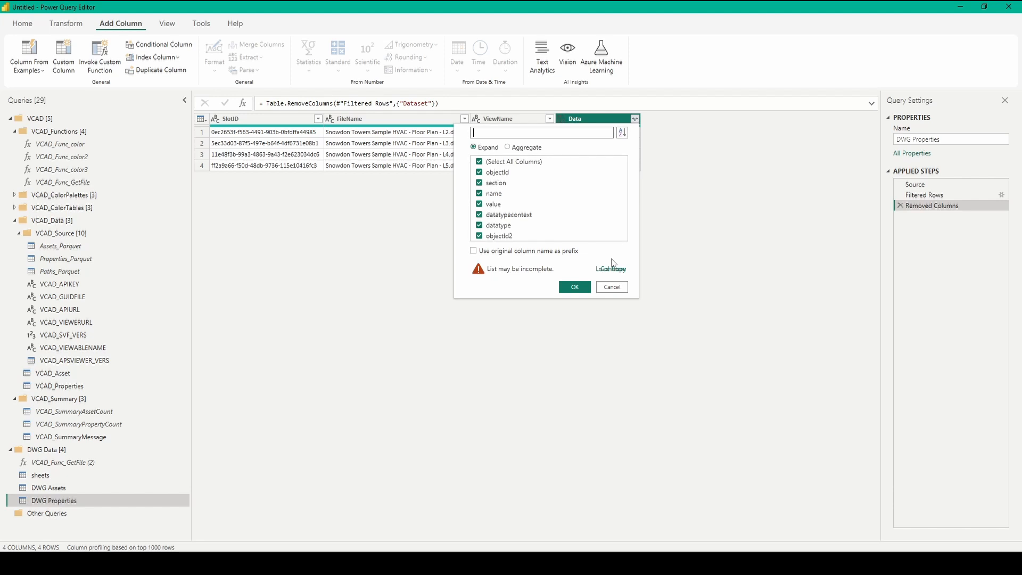
{"action": "left_click", "coordinate": [575, 287]}
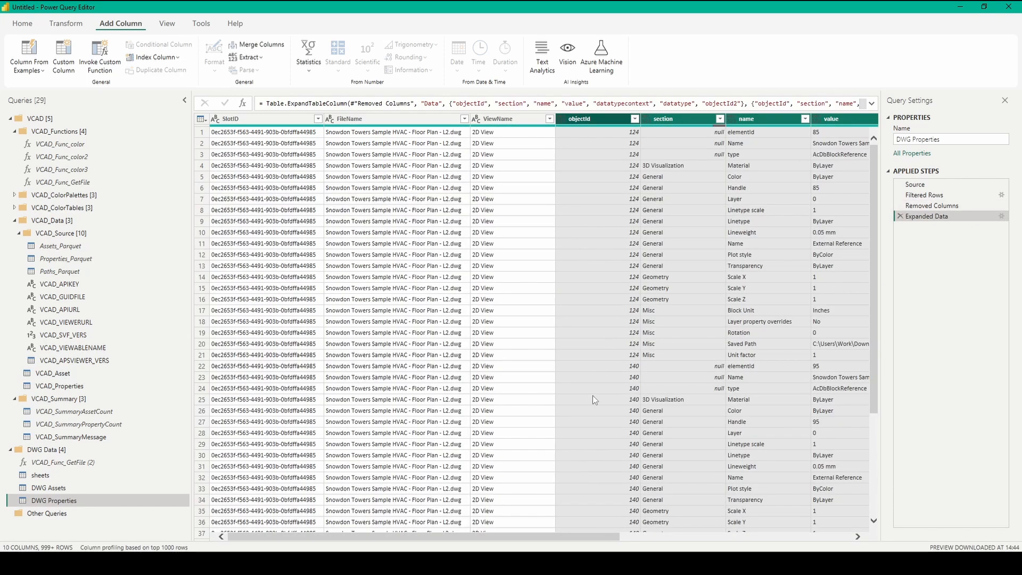
{"action": "left_click_drag", "start_coordinate": [537, 537], "coordinate": [300, 444]}
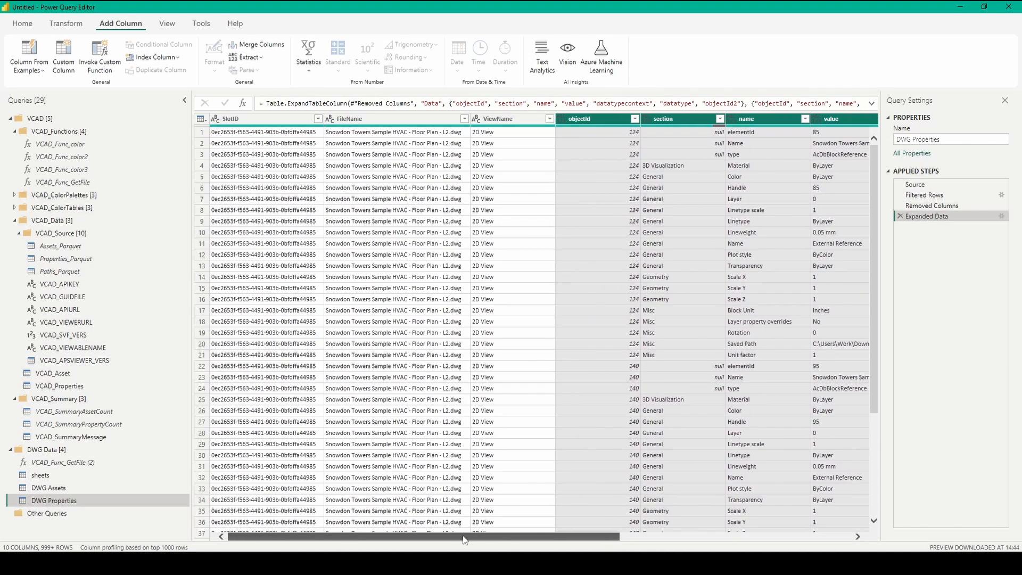
- Copy the complete query code of Properties_Parquet from the Advanced Editor and close it without changes
{"action": "left_click", "coordinate": [64, 261]}
{"action": "right_click", "coordinate": [64, 260]}
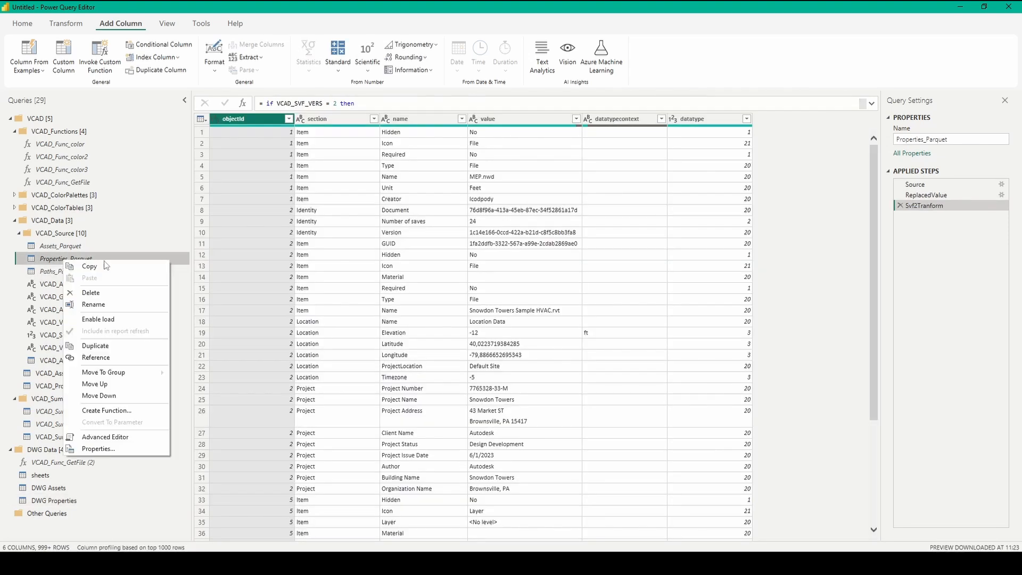
{"action": "left_click", "coordinate": [105, 437]}
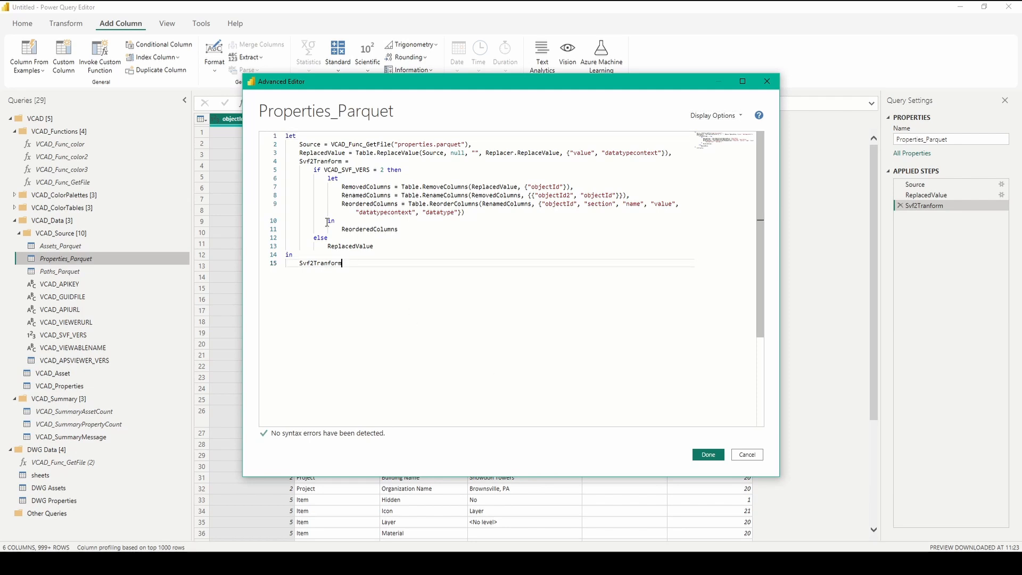
{"action": "key", "text": "ctrl+a"}
{"action": "key", "text": "ctrl+c"}
{"action": "left_click", "coordinate": [708, 454]}
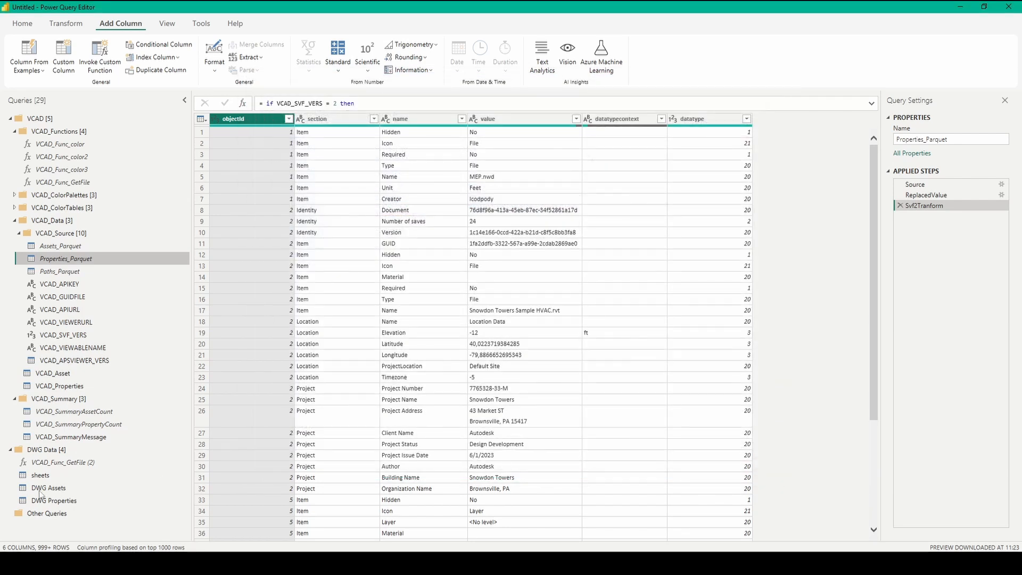
- Replace the closing in clause and Expanded Data result in the DWG Properties code with the copied Properties_Parquet code
{"action": "left_click", "coordinate": [43, 500]}
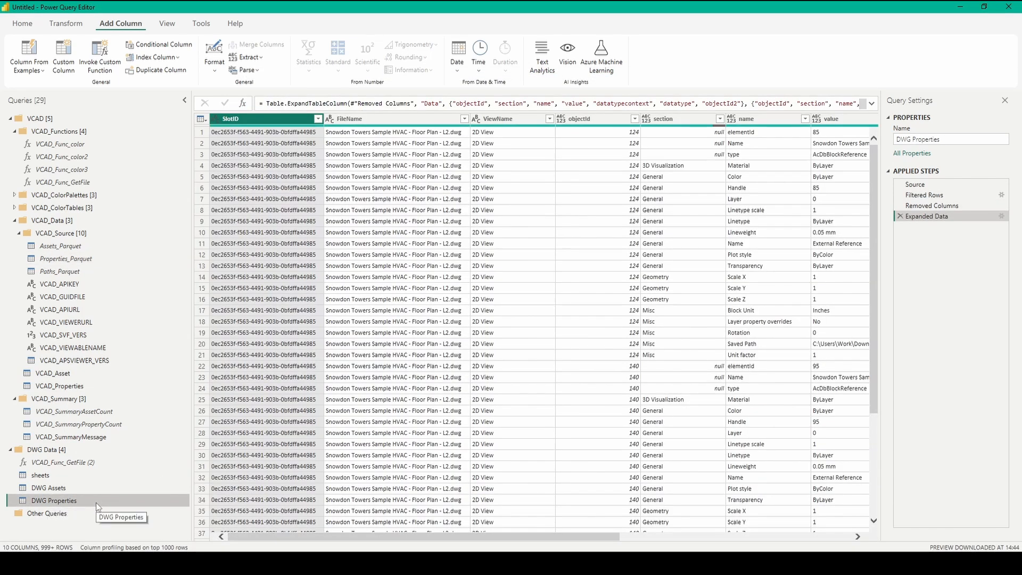
{"action": "right_click", "coordinate": [96, 502]}
{"action": "left_click", "coordinate": [118, 532]}
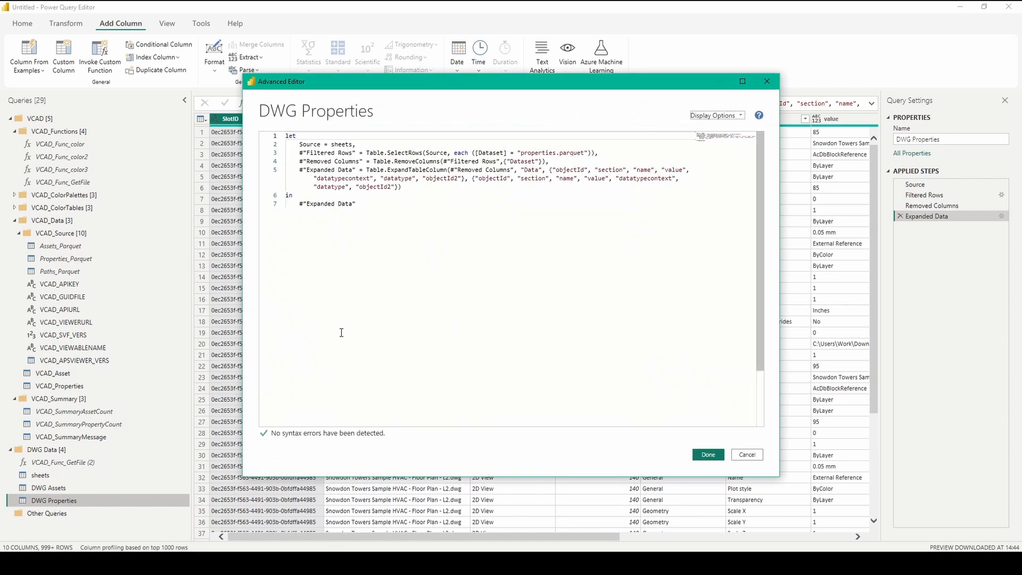
{"action": "left_click_drag", "start_coordinate": [379, 207], "coordinate": [272, 198]}
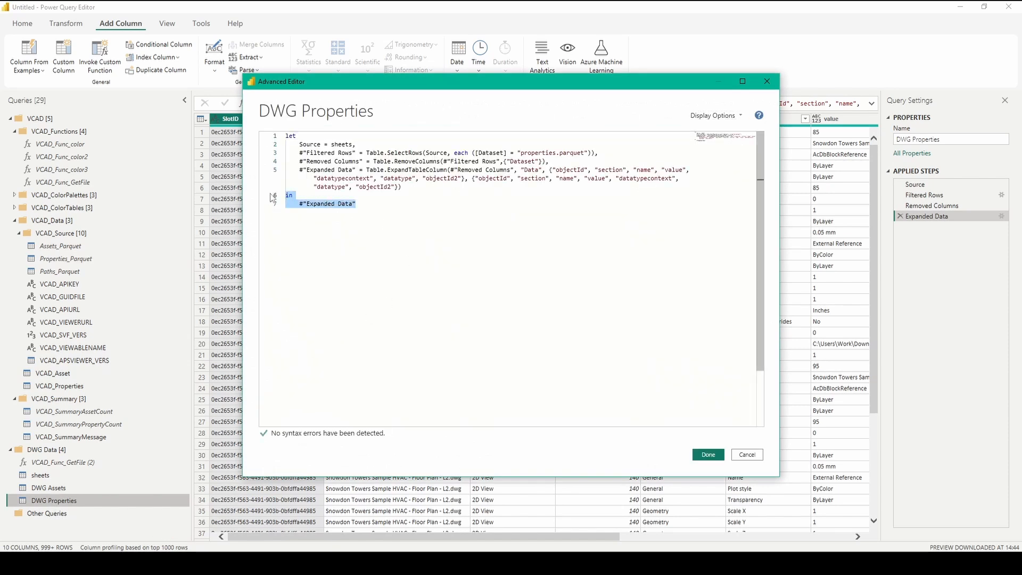
{"action": "key", "text": "BackSpace"}
{"action": "key", "text": "ctrl+v"}
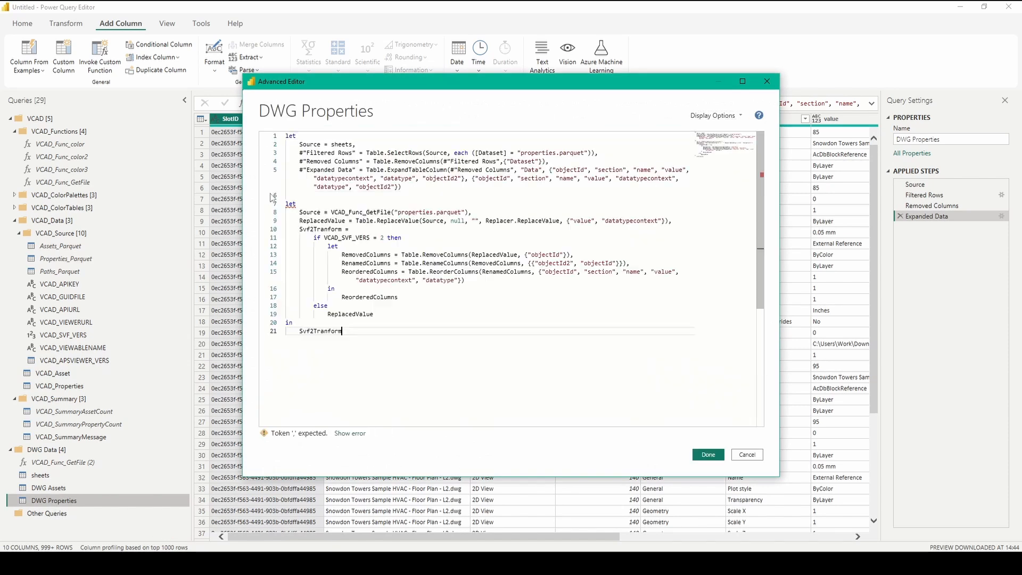
- Add a comma after the Expanded Data step and delete the pasted let and Source = VCAD_Func_GetFile lines
{"action": "left_click", "coordinate": [417, 187]}
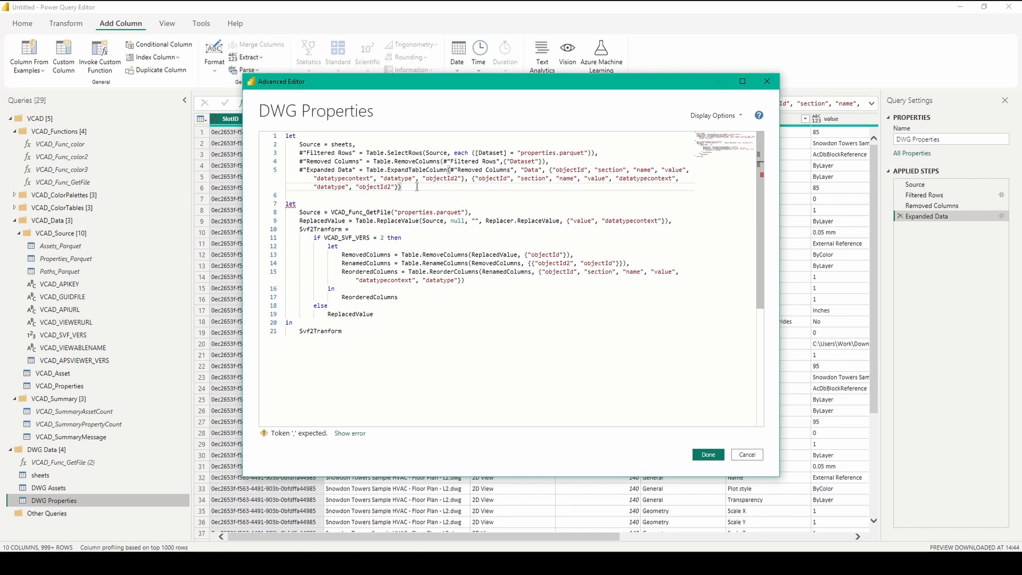
{"action": "type", "text": ","}
{"action": "left_click_drag", "start_coordinate": [485, 211], "coordinate": [286, 195]}
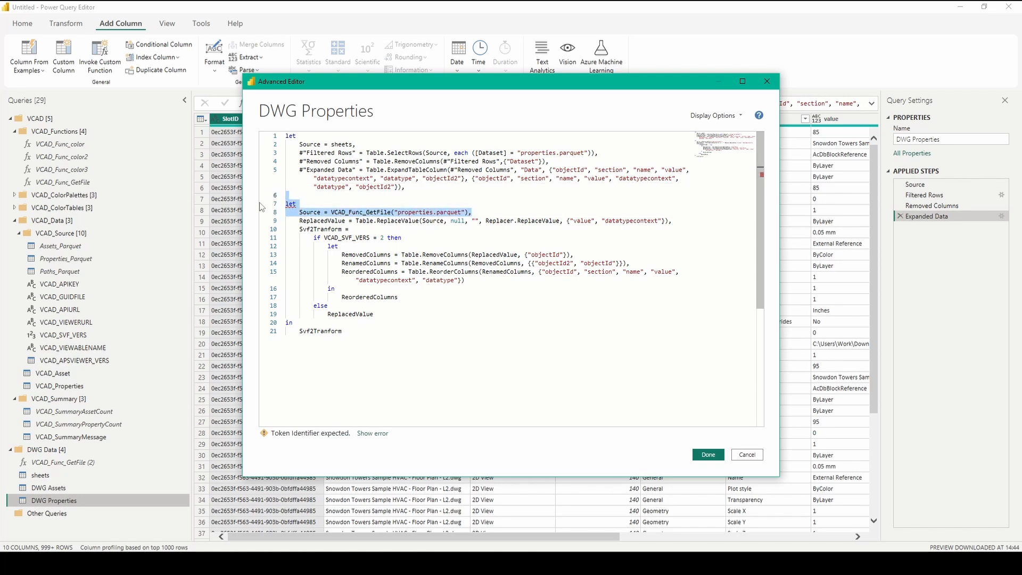
{"action": "key", "text": "BackSpace"}
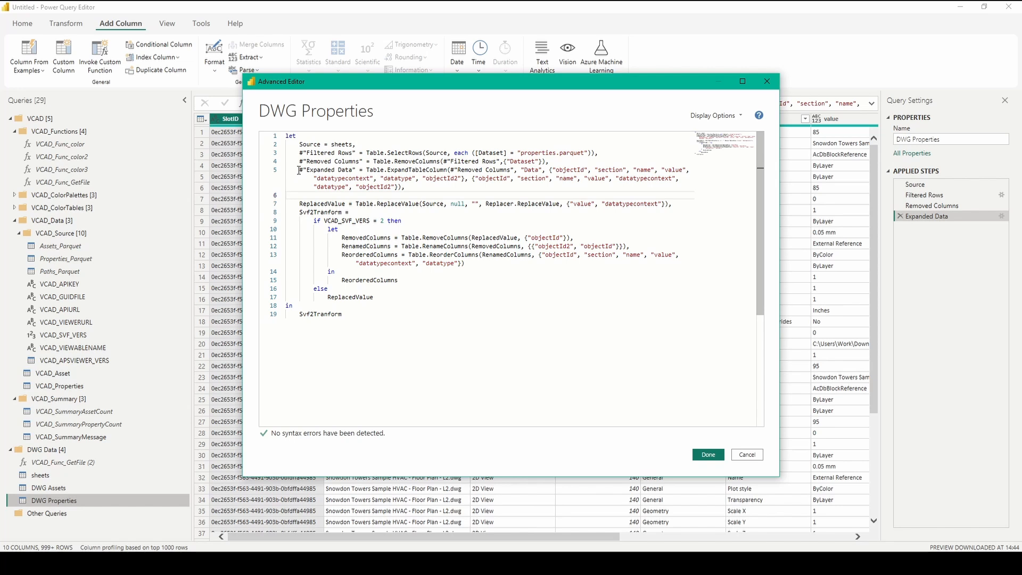
- Make the ReplacedValue step use #"Expanded Data" as its input instead of Source
{"action": "left_click_drag", "start_coordinate": [299, 169], "coordinate": [360, 170]}
{"action": "key", "text": "ctrl+c"}
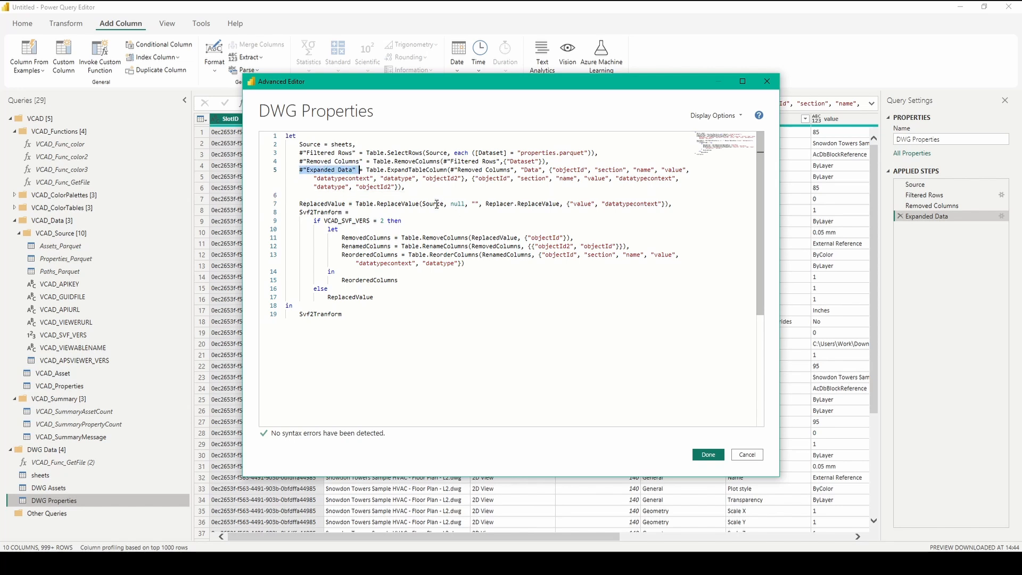
{"action": "double_click", "coordinate": [445, 204]}
{"action": "key", "text": "ctrl+v"}
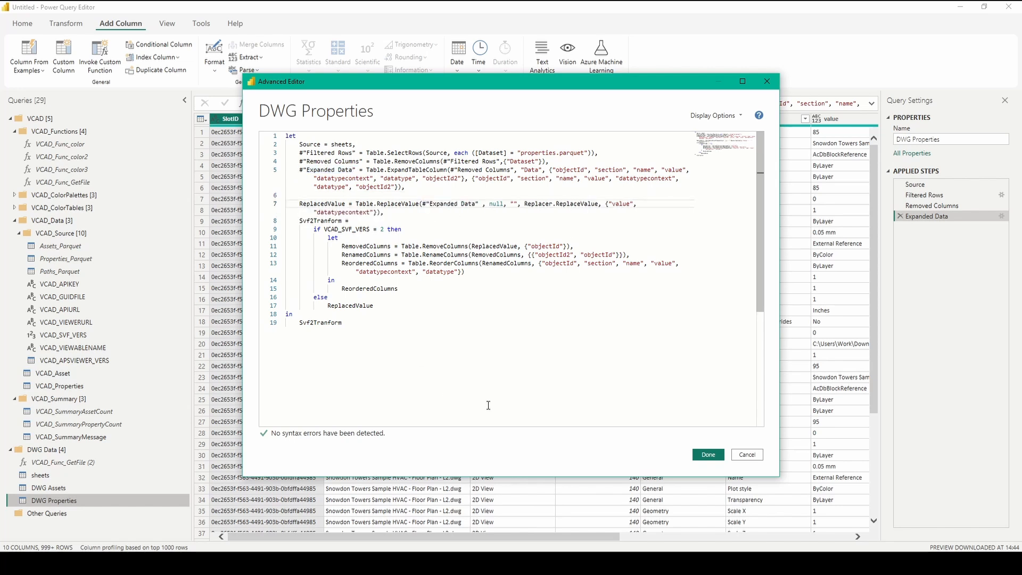
- Apply the DWG Properties code edits and inspect the Source and Changed Type steps of the VCAD_Properties query
{"action": "left_click", "coordinate": [707, 455]}
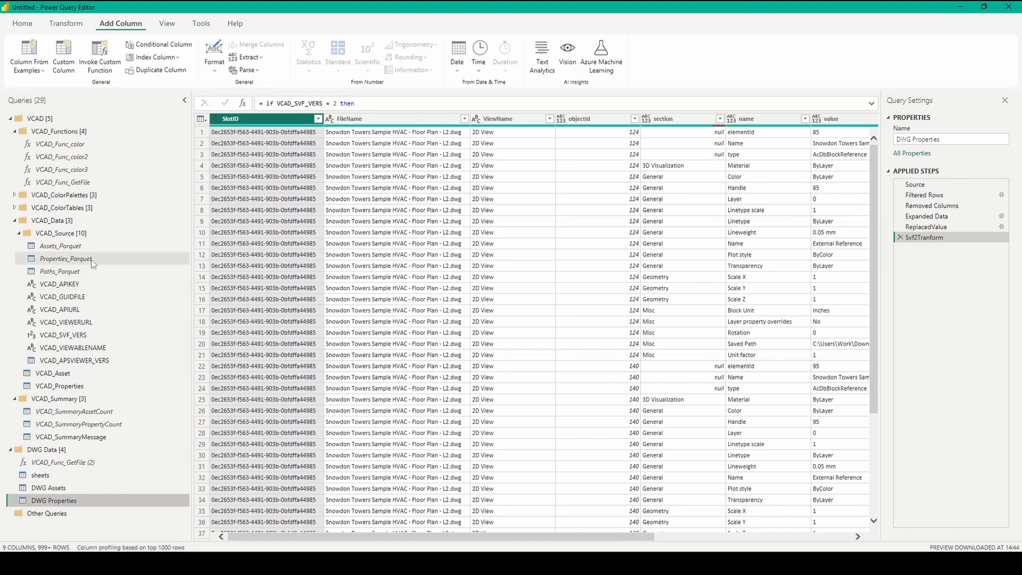
{"action": "left_click", "coordinate": [92, 387]}
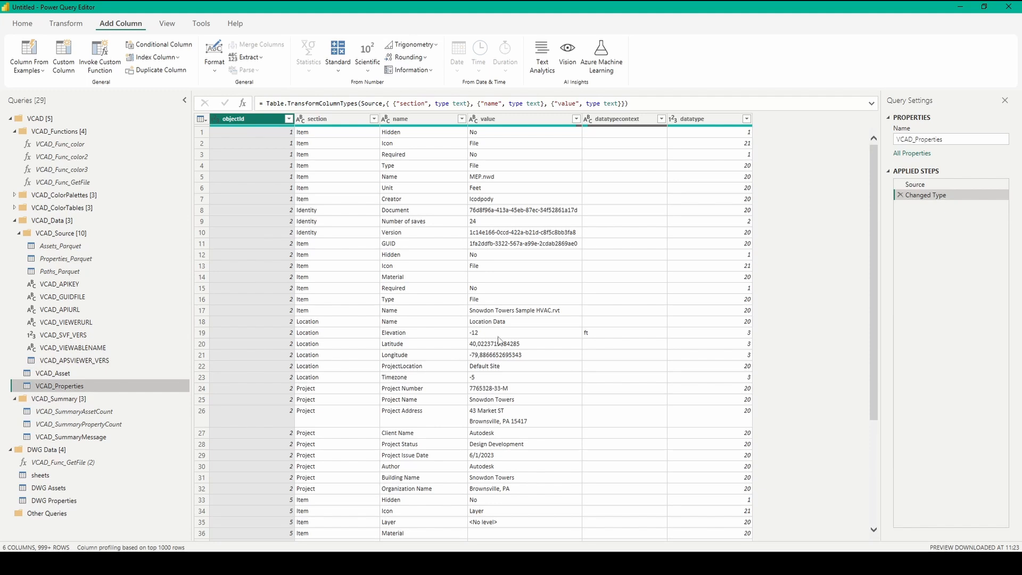
{"action": "left_click", "coordinate": [936, 184]}
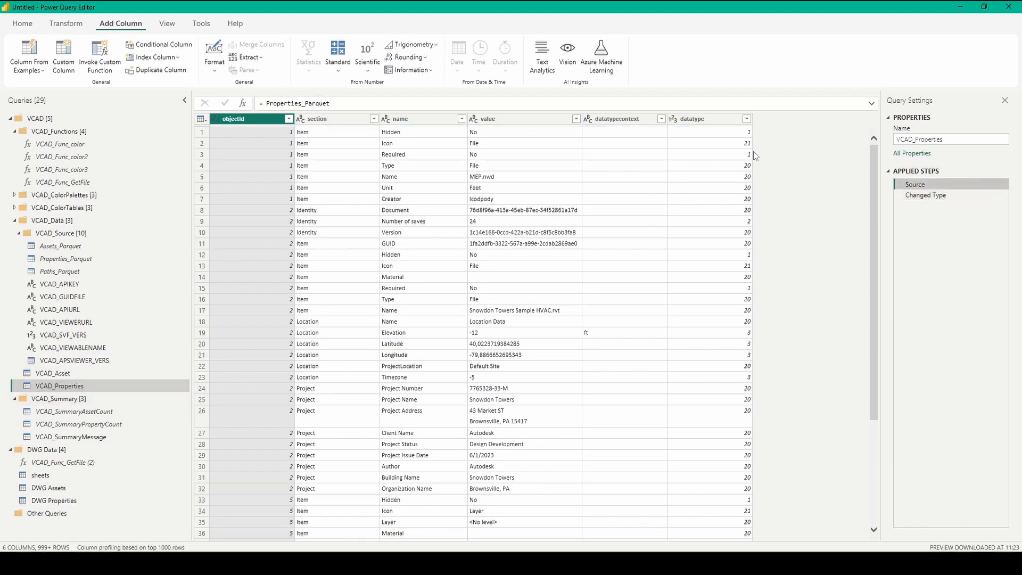
{"action": "left_click", "coordinate": [942, 194]}
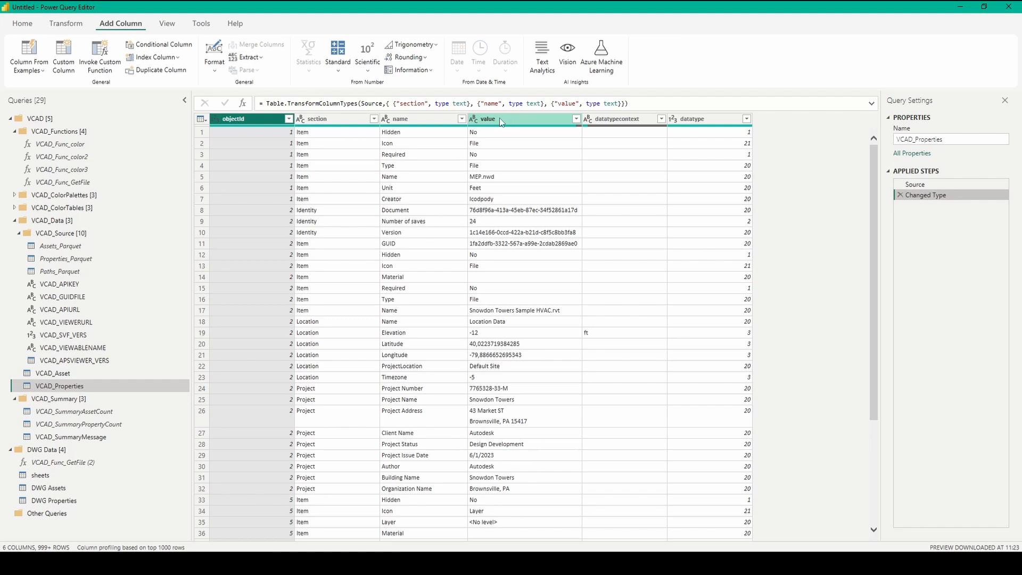
- Copy the complete query code of VCAD_Properties from the Advanced Editor and close it without changes
{"action": "right_click", "coordinate": [97, 387]}
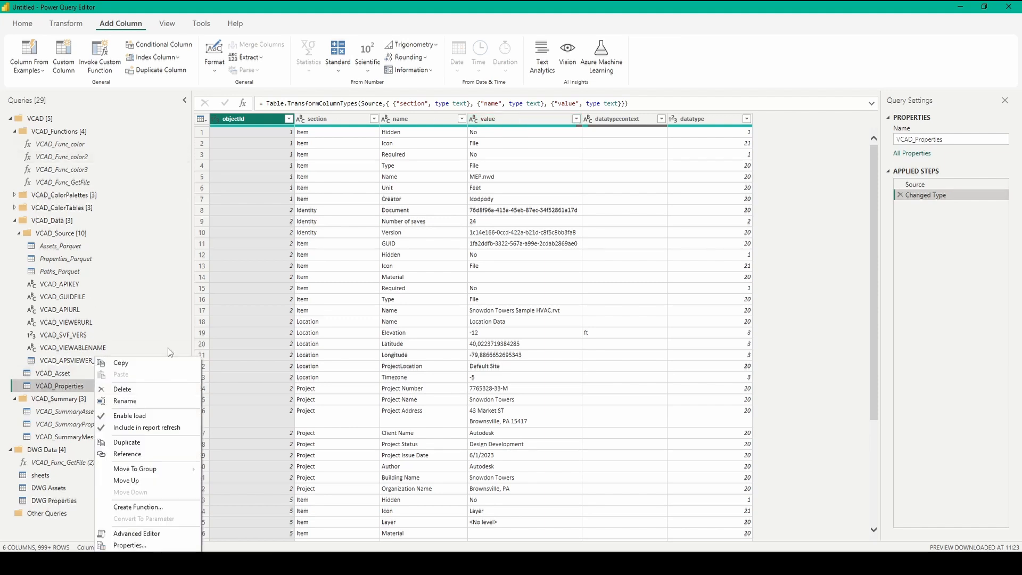
{"action": "left_click", "coordinate": [137, 533]}
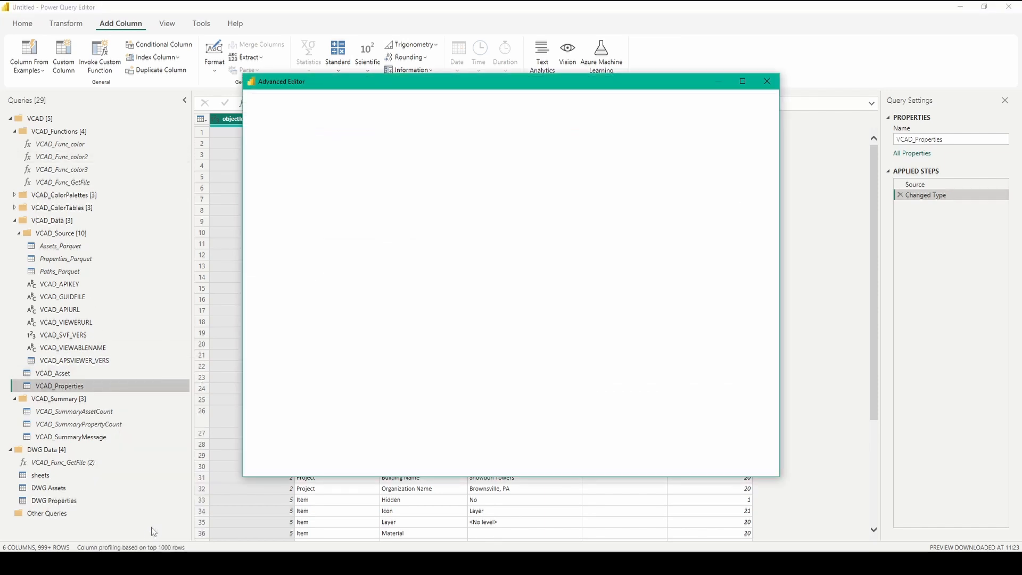
{"action": "left_click_drag", "start_coordinate": [331, 299], "coordinate": [259, 140]}
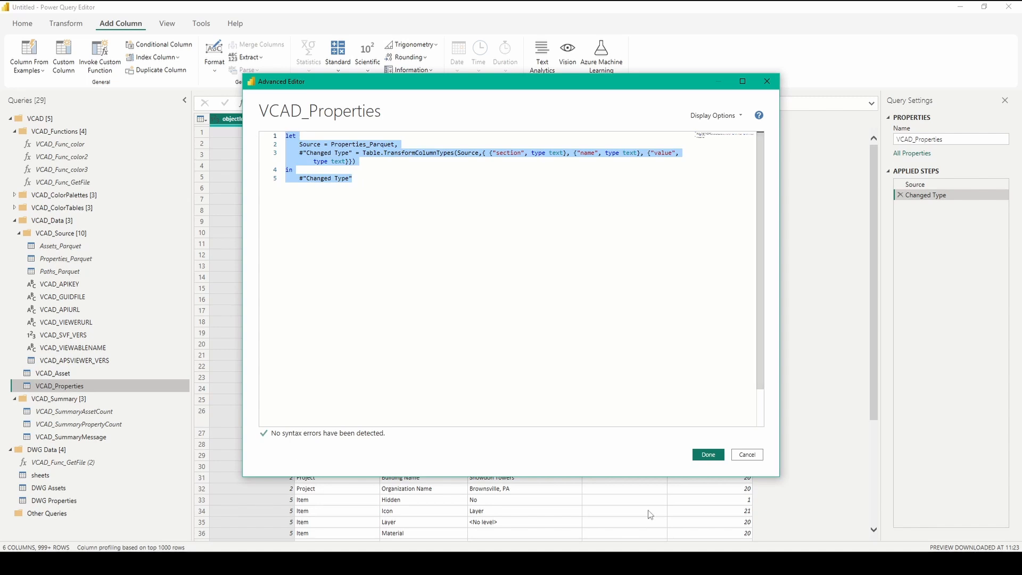
{"action": "left_click", "coordinate": [708, 454]}
- Replace the closing in clause and Svf2Tranform result in the DWG Properties code with the copied VCAD_Properties code
{"action": "left_click", "coordinate": [81, 502]}
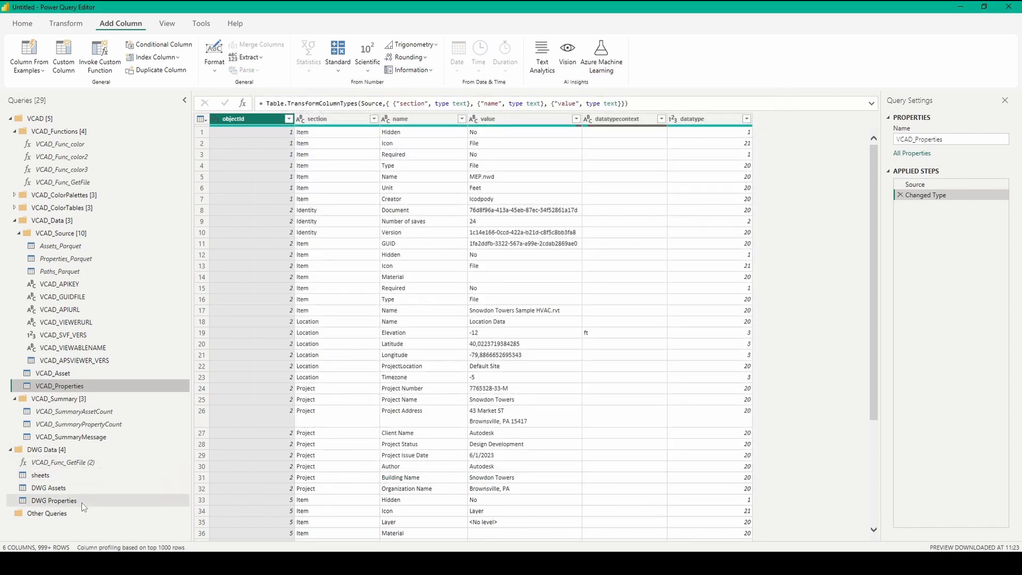
{"action": "right_click", "coordinate": [85, 503]}
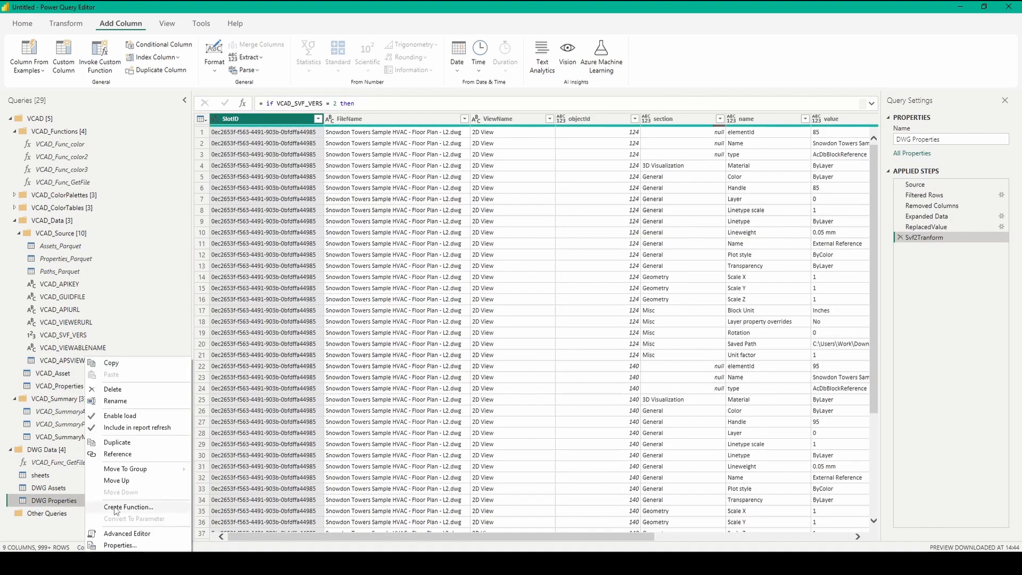
{"action": "left_click", "coordinate": [140, 534]}
{"action": "left_click_drag", "start_coordinate": [347, 323], "coordinate": [277, 313]}
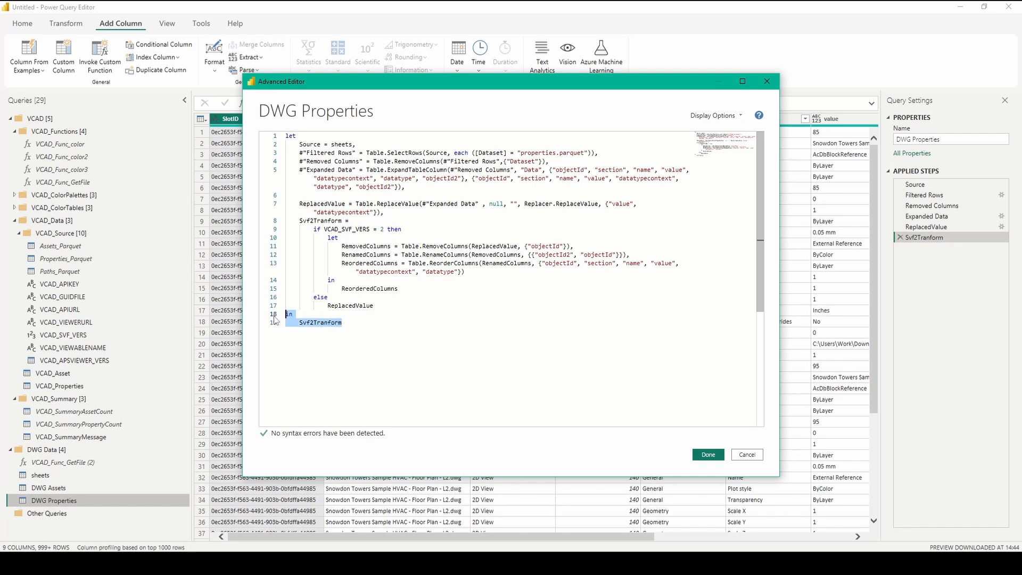
{"action": "key", "text": "BackSpace"}
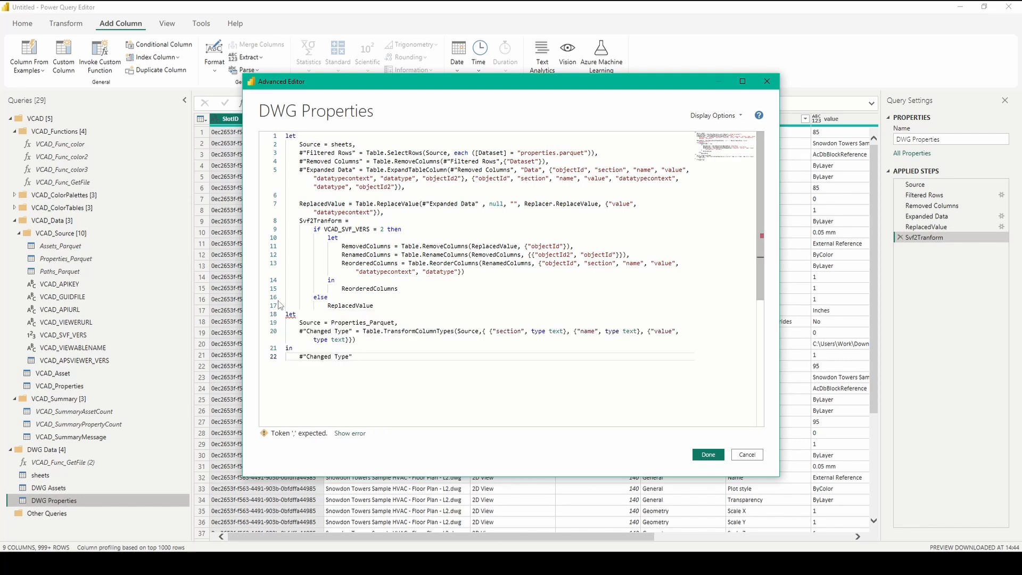
- Add a comma after the else branch's ReplacedValue and delete the pasted let and Source = Properties_Parquet lines
{"action": "left_click", "coordinate": [391, 309]}
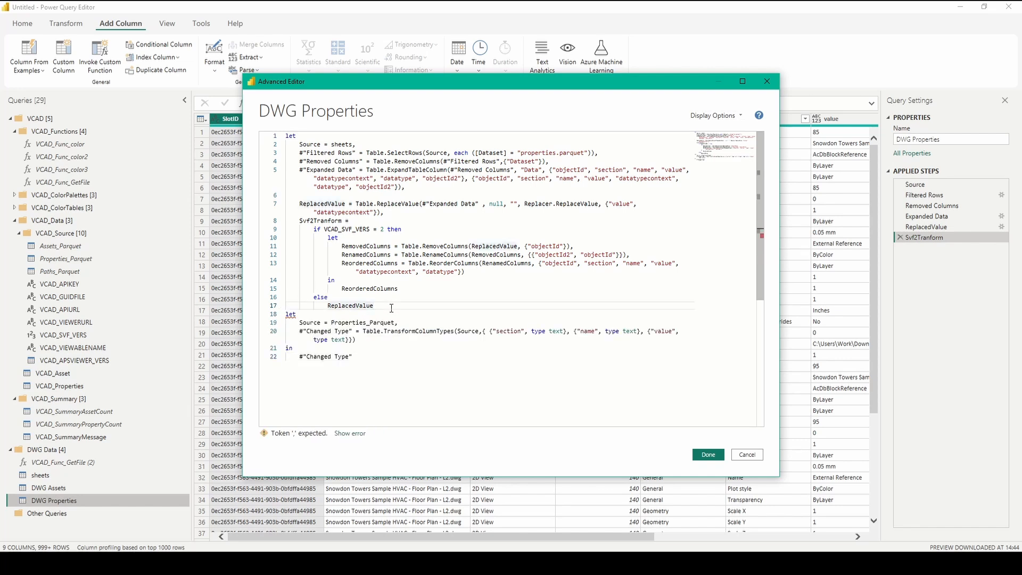
{"action": "type", "text": ","}
{"action": "left_click_drag", "start_coordinate": [406, 321], "coordinate": [287, 314]}
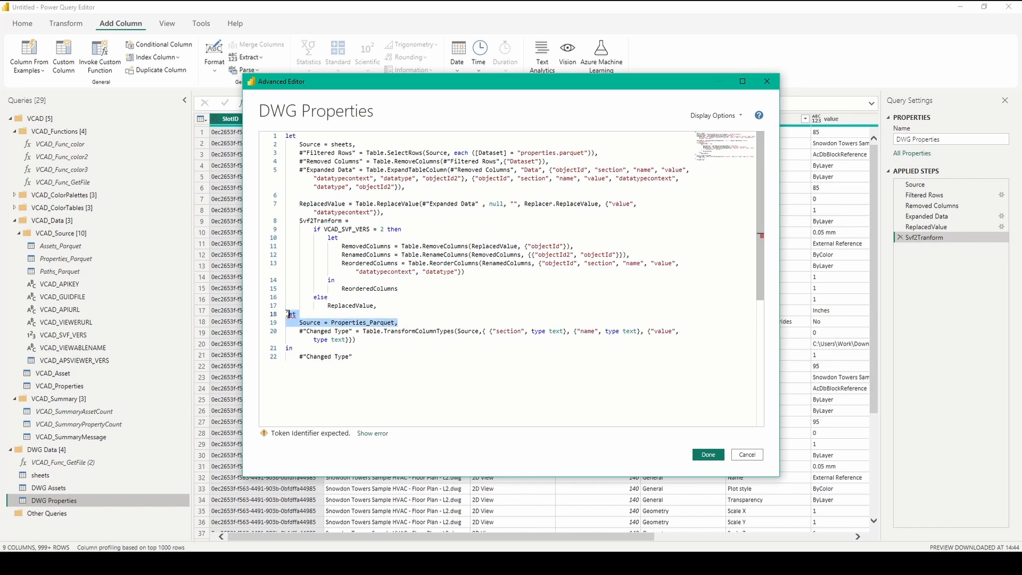
{"action": "key", "text": "BackSpace"}
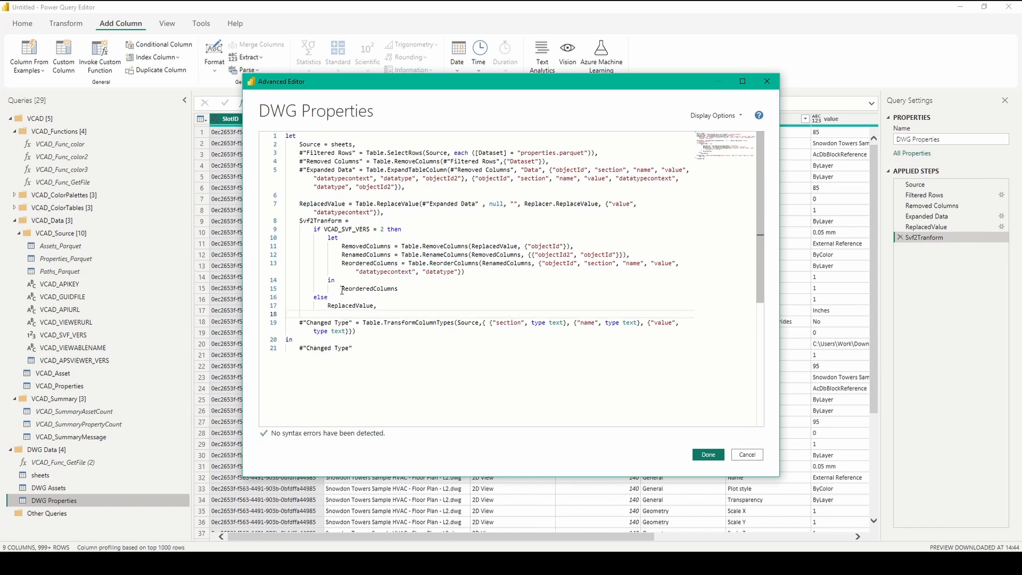
- Make the Changed Type step use Svf2Tranform as its input instead of Source and apply the DWG Properties code
{"action": "double_click", "coordinate": [340, 229]}
{"action": "double_click", "coordinate": [319, 220]}
{"action": "key", "text": "ctrl+c"}
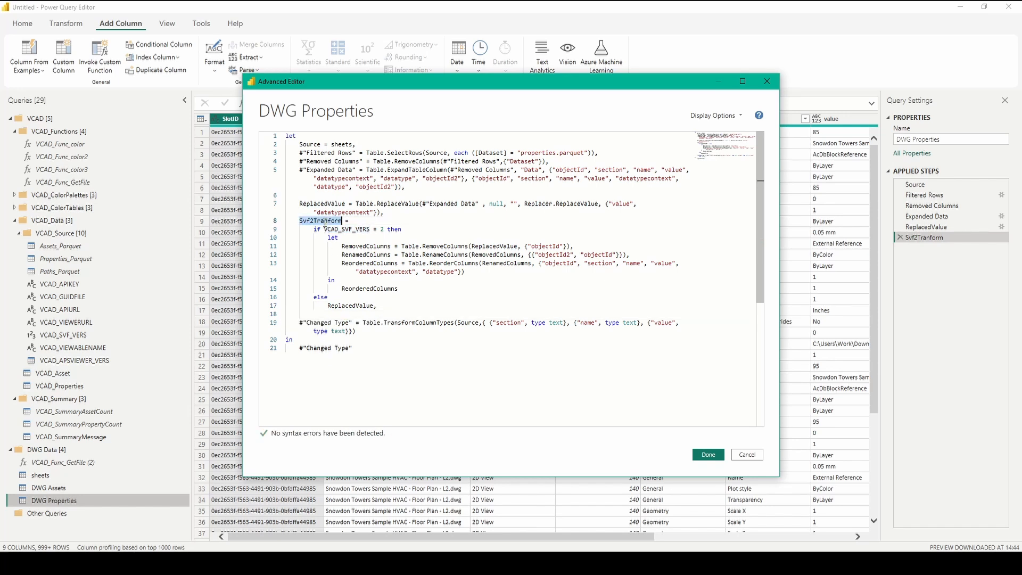
{"action": "left_click_drag", "start_coordinate": [457, 323], "coordinate": [479, 323]}
{"action": "key", "text": "ctrl+v"}
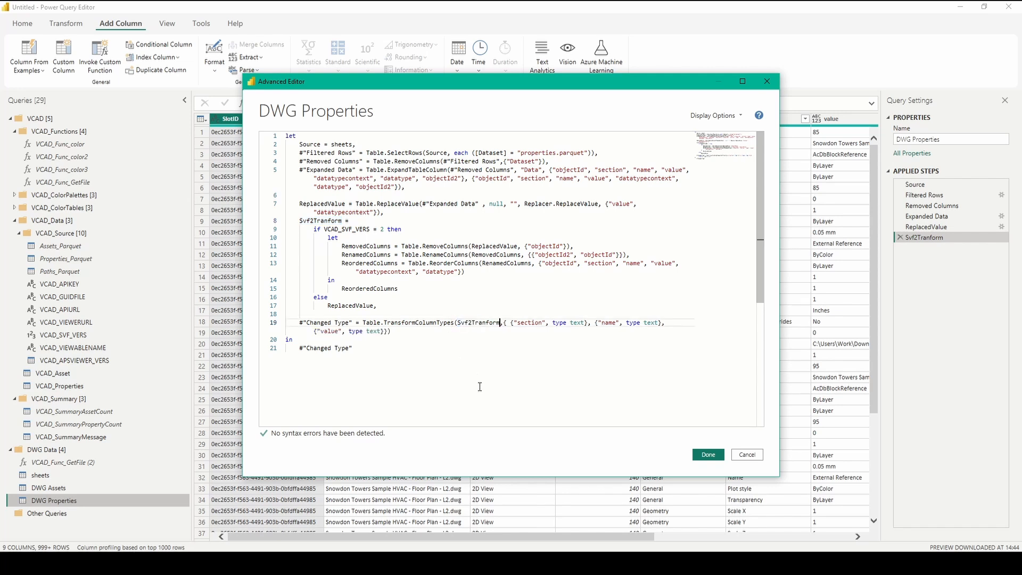
{"action": "left_click", "coordinate": [705, 454]}
- Apply the pending query changes without closing the Power Query Editor and switch to the Power BI Desktop report window
{"action": "left_click_drag", "start_coordinate": [568, 537], "coordinate": [603, 540]}
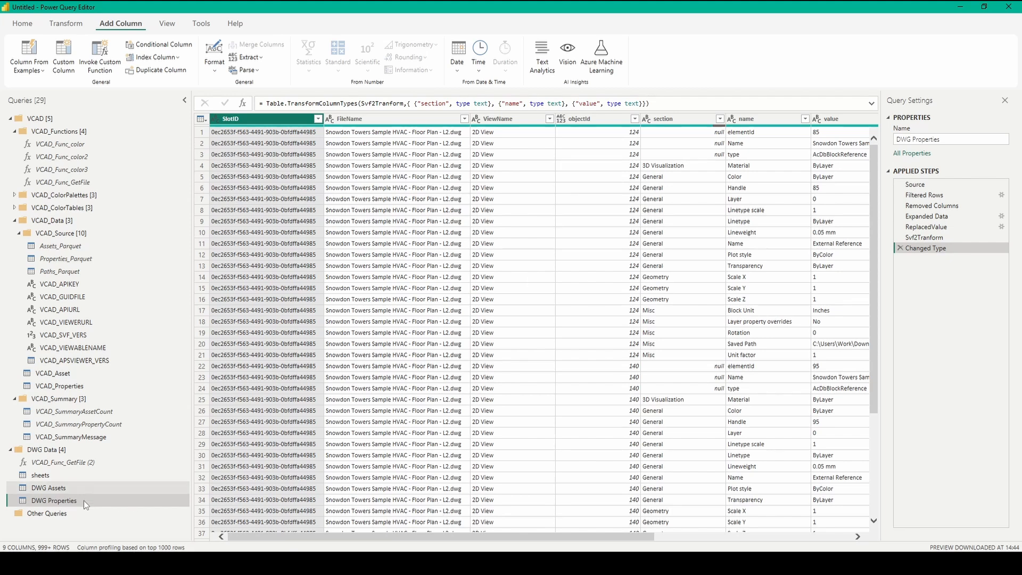
{"action": "mouse_move", "coordinate": [425, 538]}
{"action": "left_mouse_down"}
{"action": "mouse_move", "coordinate": [463, 538]}
{"action": "mouse_move", "coordinate": [429, 537]}
{"action": "left_mouse_up"}
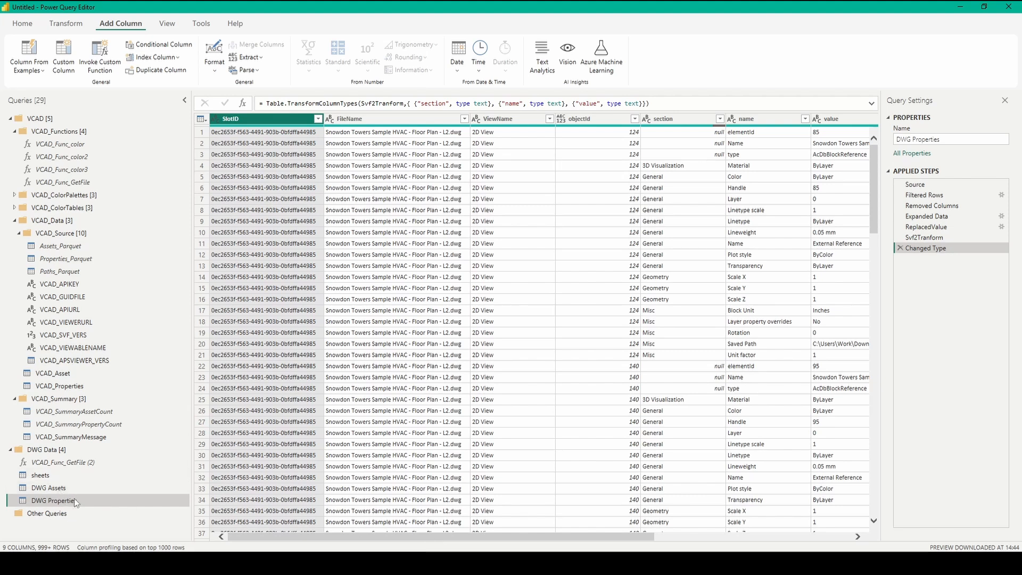
{"action": "left_click", "coordinate": [30, 24]}
{"action": "left_click", "coordinate": [29, 72]}
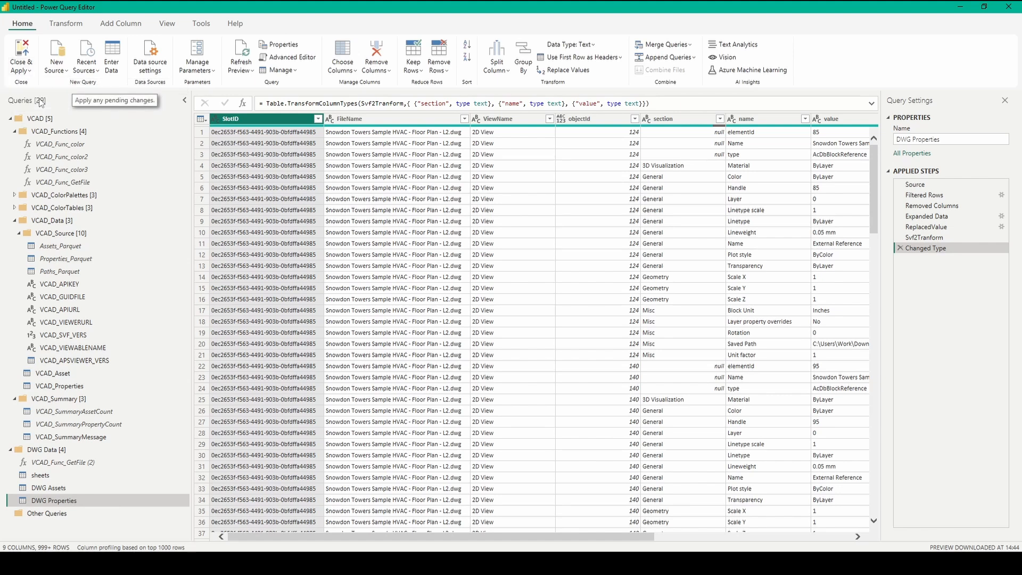
{"action": "left_click", "coordinate": [40, 101]}
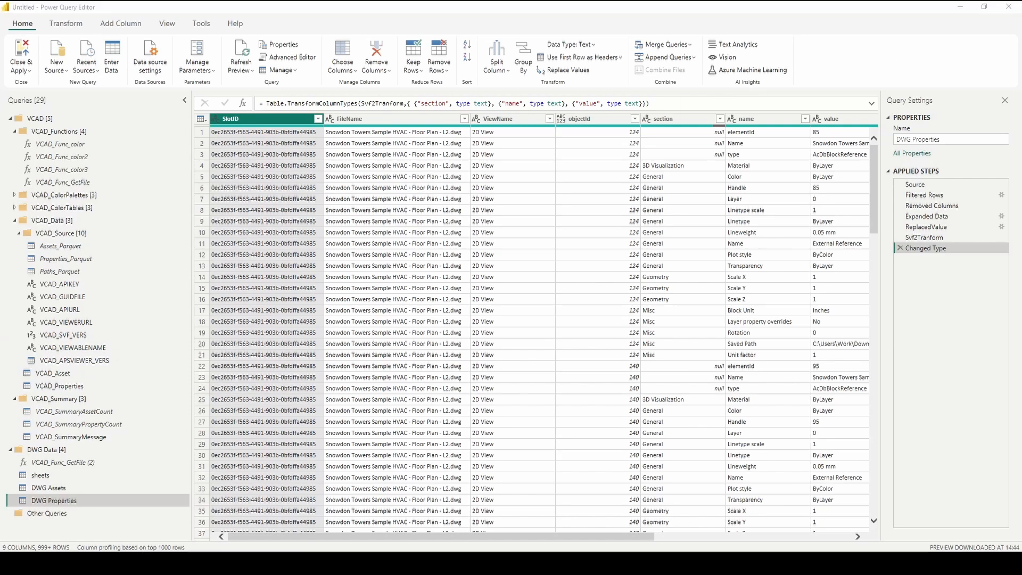
{"action": "key", "text": "alt+Tab"}
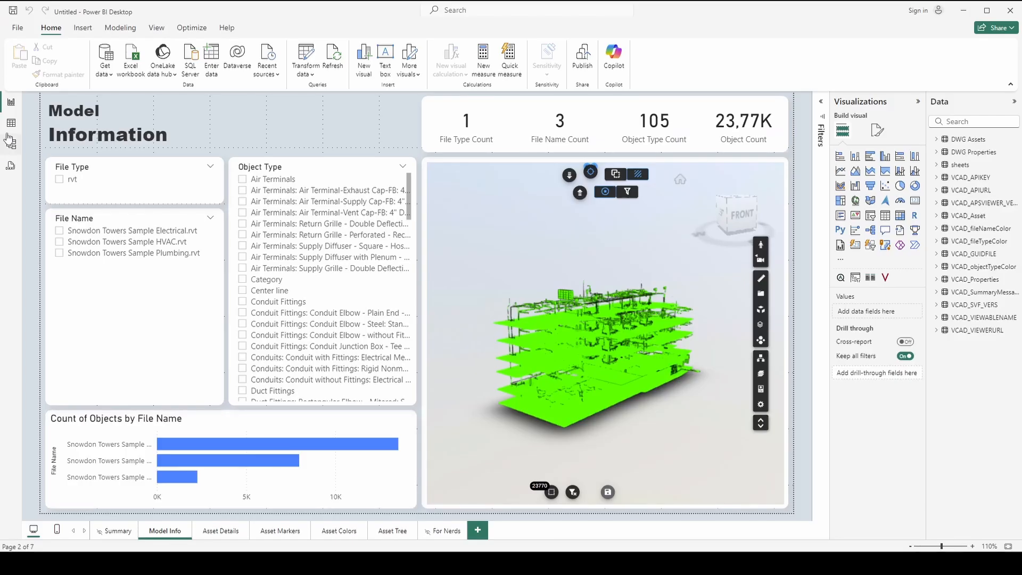
- In the model diagram, move DWG Assets and DWG Properties below the VCAD tables and VCAD_objectTypeColor and VCAD_fileTypeColor near VCAD_fileNameColor
{"action": "left_click", "coordinate": [11, 124]}
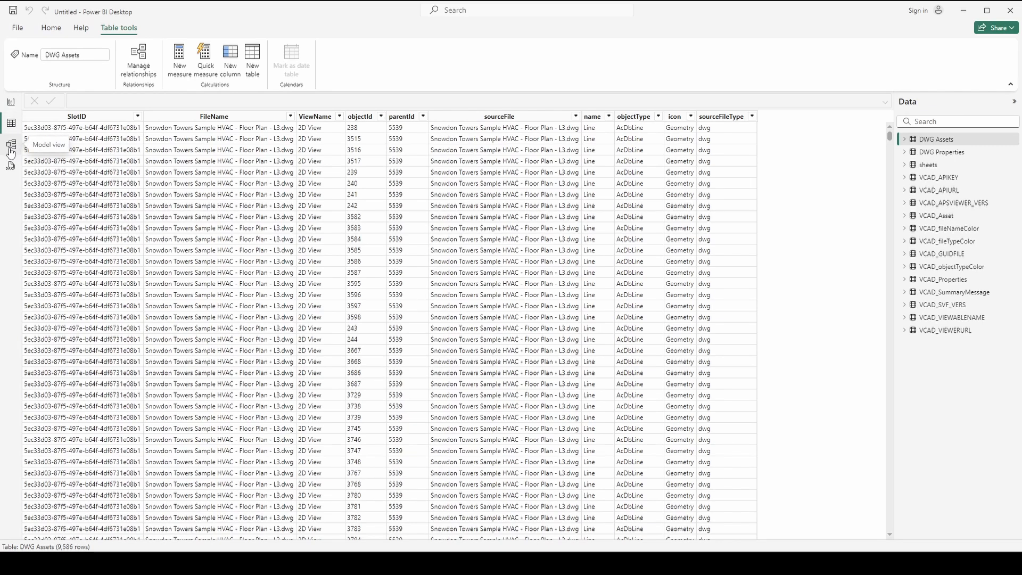
{"action": "left_click", "coordinate": [10, 148]}
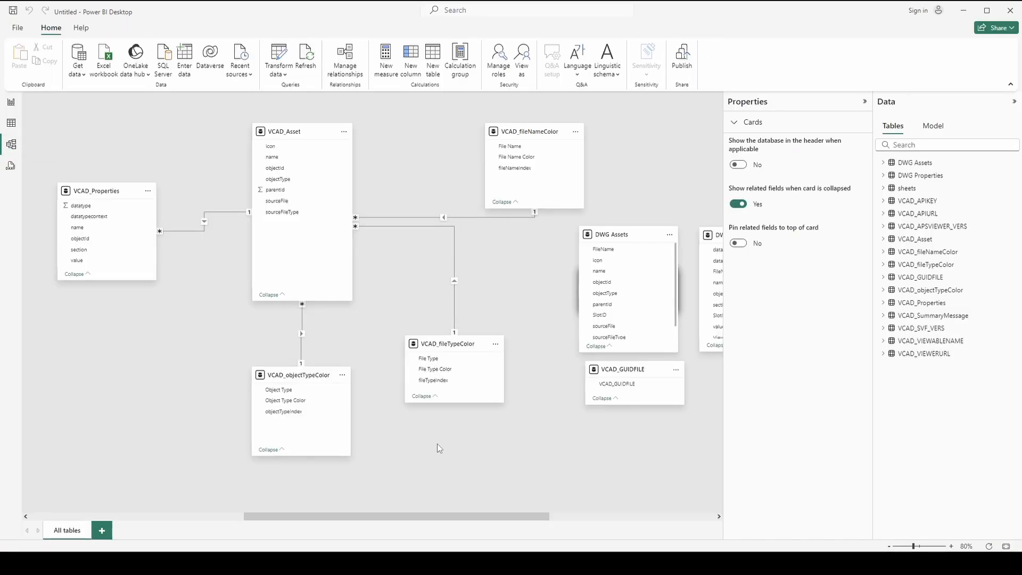
{"action": "left_click_drag", "start_coordinate": [447, 516], "coordinate": [504, 516]}
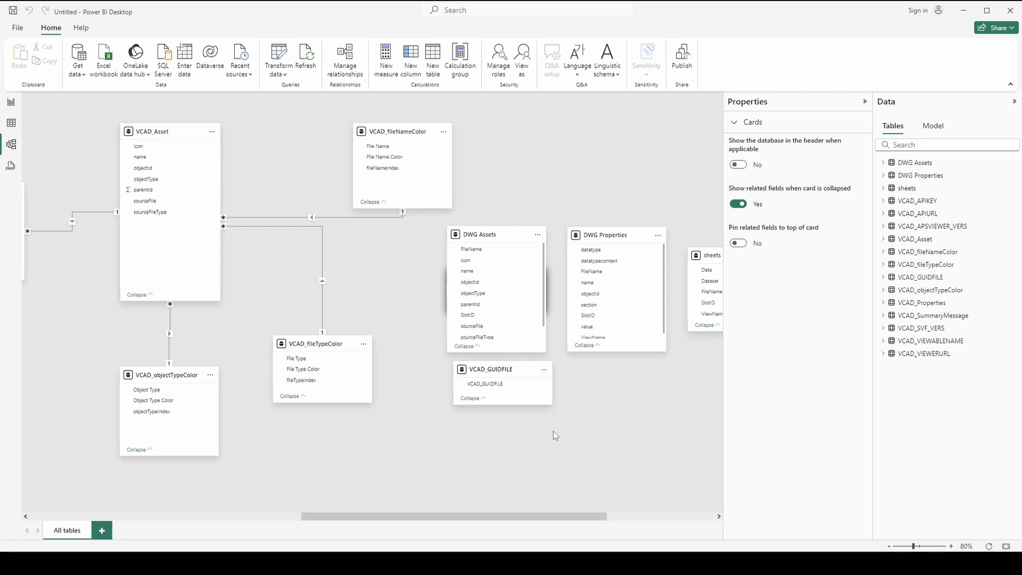
{"action": "scroll", "coordinate": [554, 431], "scroll_direction": "down", "scroll_amount": 3}
{"action": "left_click_drag", "start_coordinate": [520, 194], "coordinate": [290, 382]}
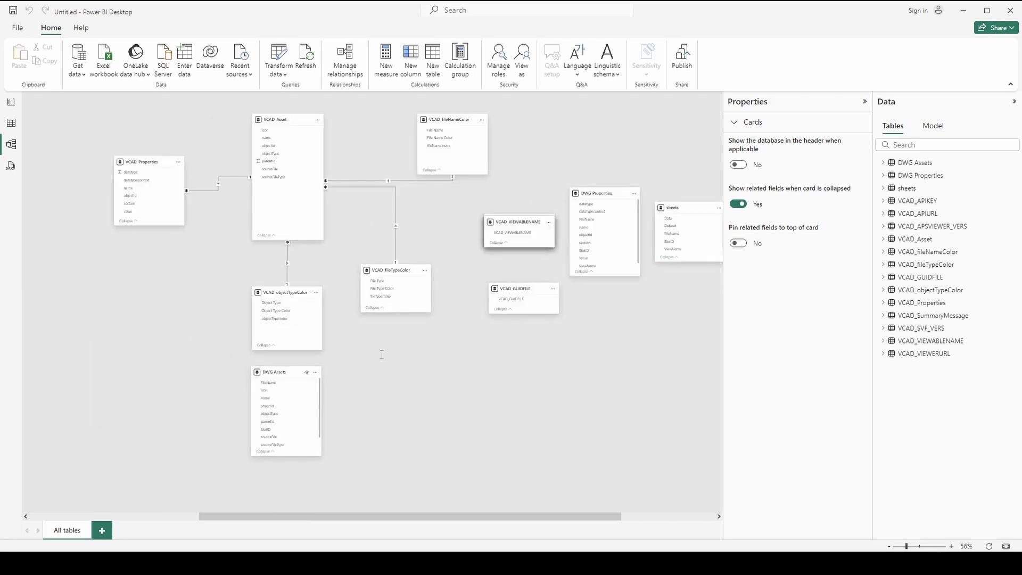
{"action": "left_click_drag", "start_coordinate": [612, 195], "coordinate": [141, 363]}
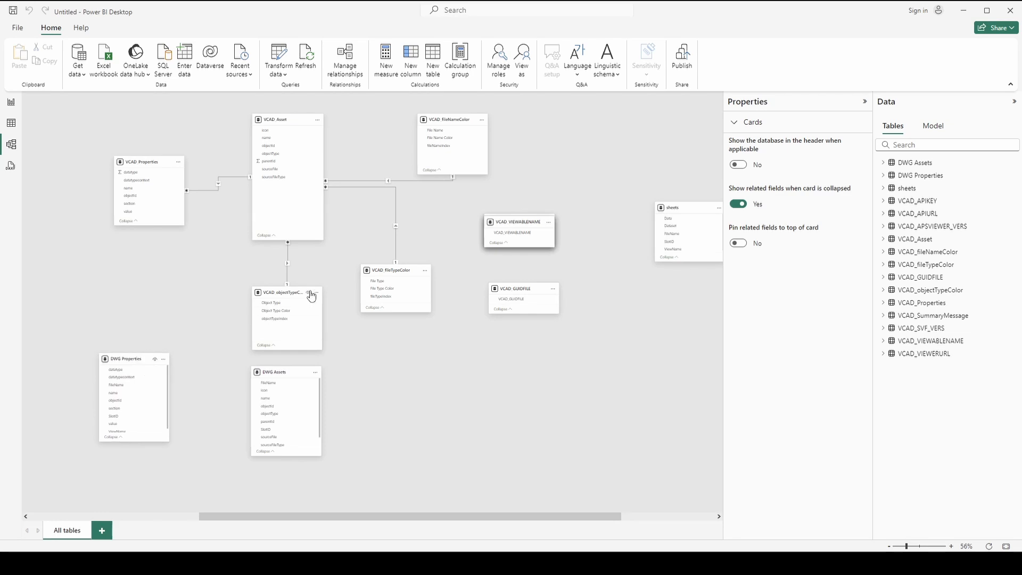
{"action": "left_click_drag", "start_coordinate": [312, 296], "coordinate": [624, 125]}
{"action": "left_click_drag", "start_coordinate": [413, 271], "coordinate": [625, 186]}
- Shift the DWG Assets and DWG Properties cards slightly up and lengthen both to show all their fields
{"action": "left_click_drag", "start_coordinate": [281, 377], "coordinate": [281, 354]}
{"action": "left_click_drag", "start_coordinate": [130, 359], "coordinate": [131, 353]}
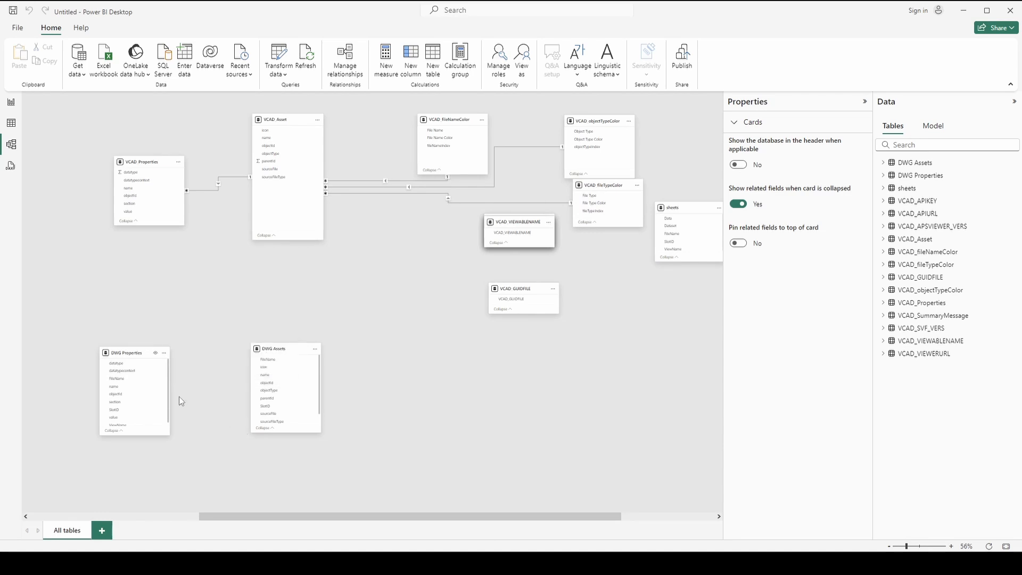
{"action": "left_click_drag", "start_coordinate": [157, 435], "coordinate": [157, 460]}
{"action": "left_click_drag", "start_coordinate": [297, 432], "coordinate": [297, 455]}
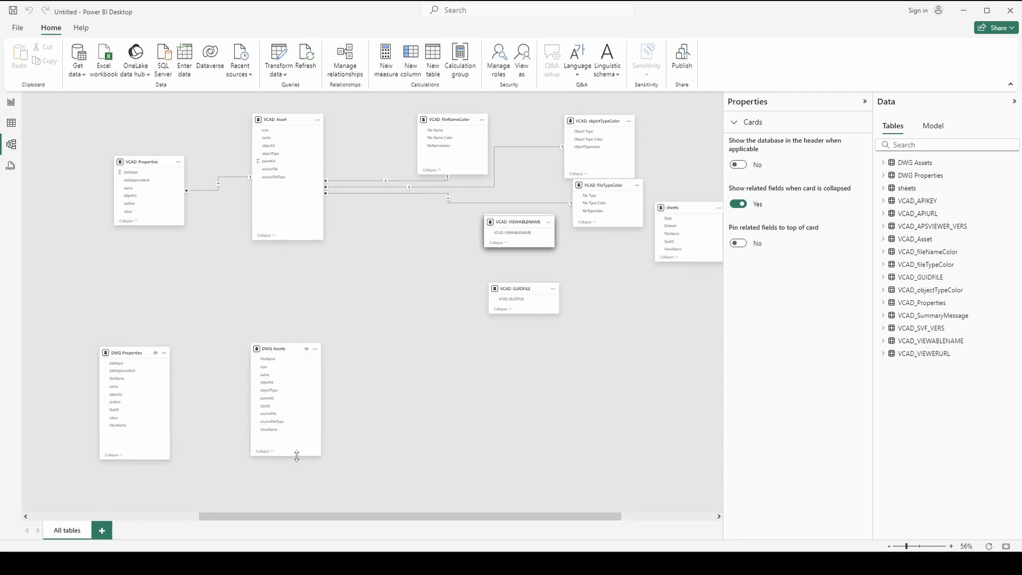
- Try to create a relationship from the objectId field of DWG Properties to the objectId field of DWG Assets
{"action": "scroll", "coordinate": [277, 458], "scroll_direction": "up", "scroll_amount": 3}
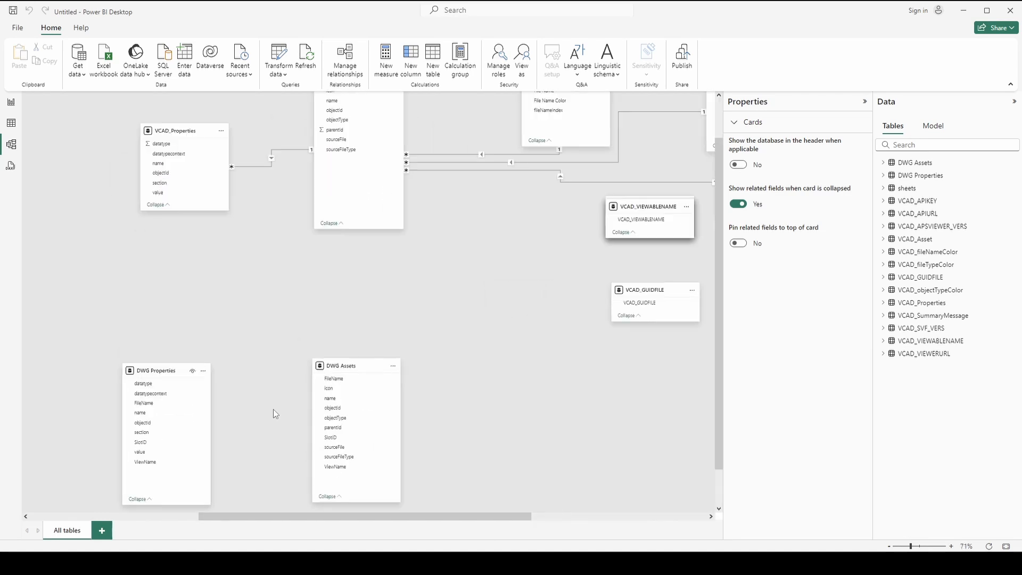
{"action": "scroll", "coordinate": [273, 410], "scroll_direction": "up", "scroll_amount": 1}
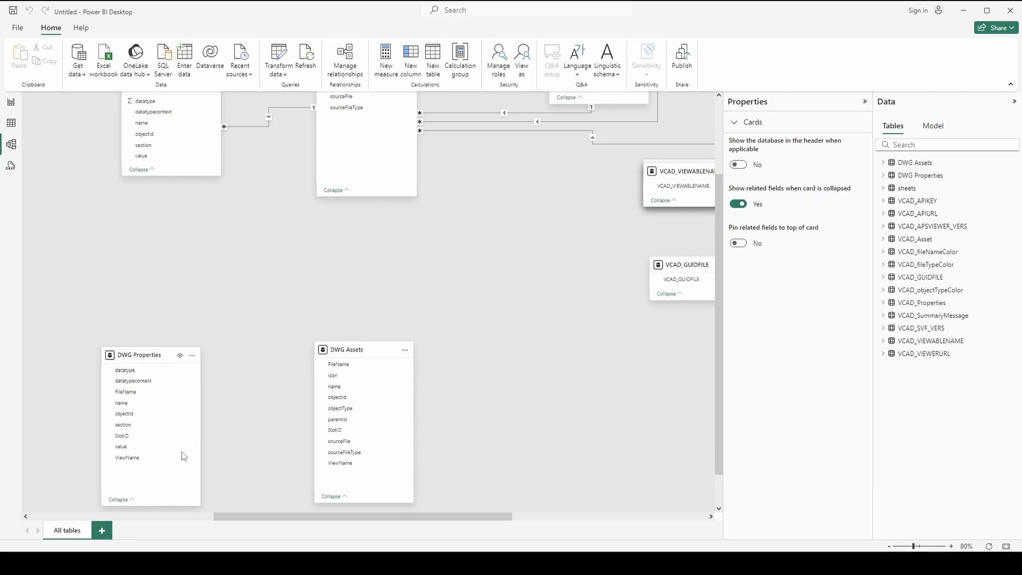
{"action": "left_click_drag", "start_coordinate": [133, 414], "coordinate": [348, 404]}
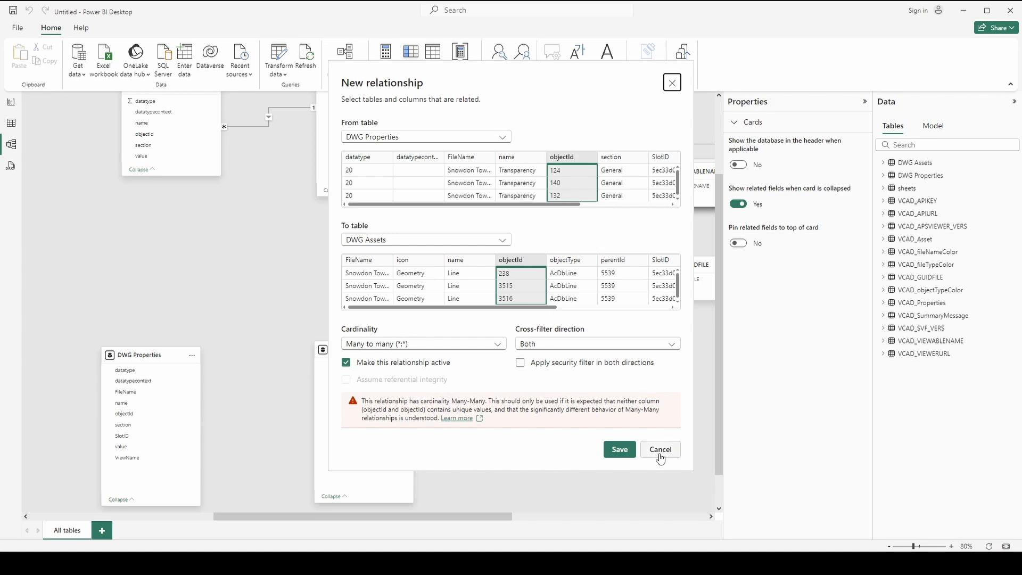
{"action": "left_click", "coordinate": [619, 450]}
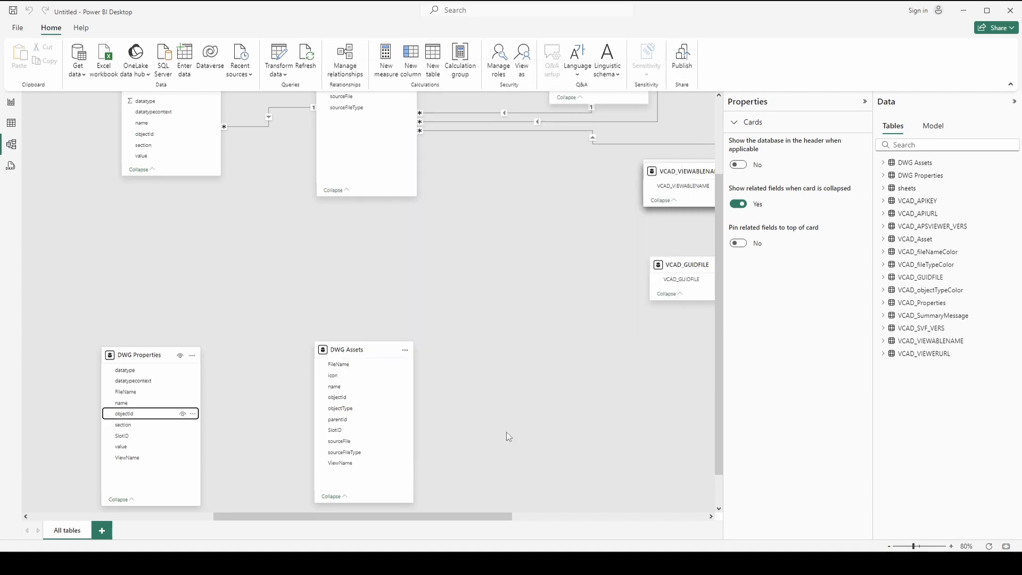
- Show the DWG Assets table data and open the filter value list of its objectId column
{"action": "left_click", "coordinate": [11, 124]}
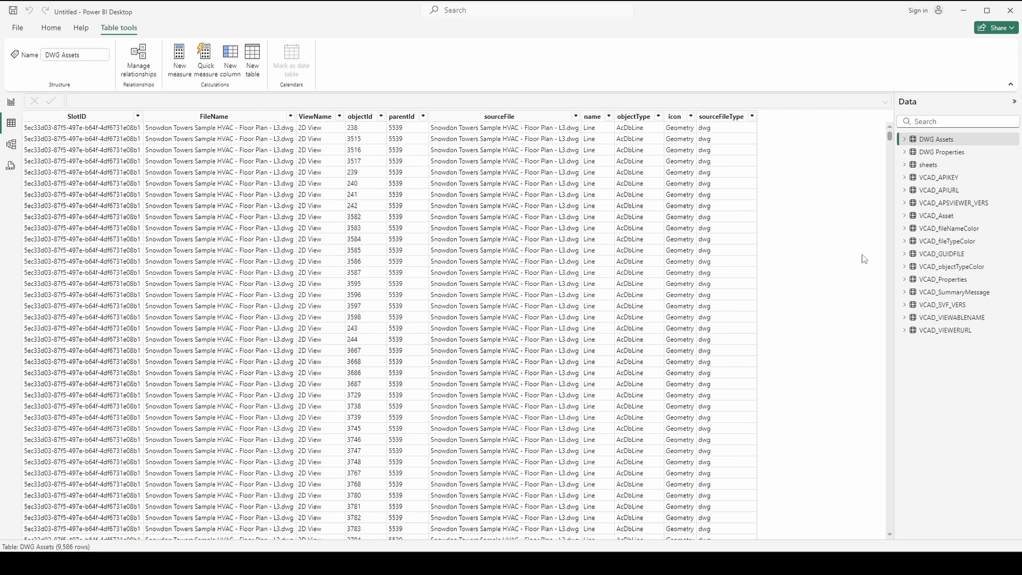
{"action": "left_click", "coordinate": [964, 141]}
{"action": "left_click", "coordinate": [367, 122]}
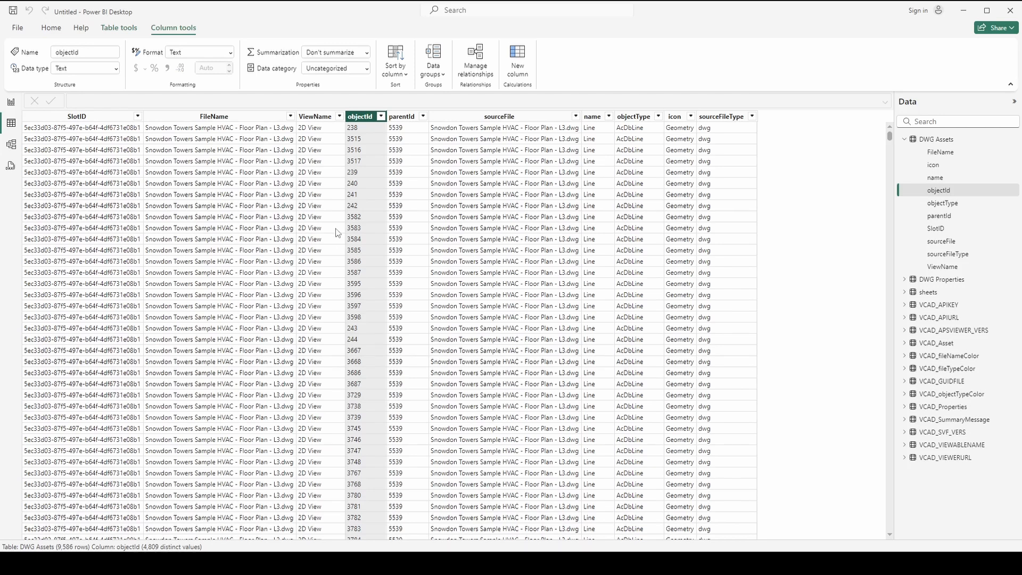
{"action": "left_click", "coordinate": [381, 117]}
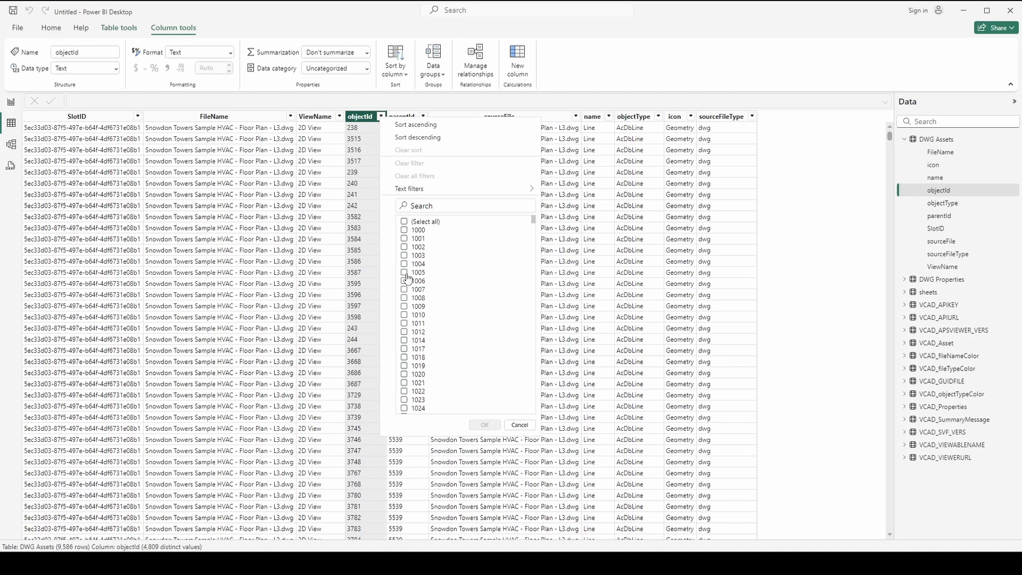
- Filter the DWG Assets table on objectId 1001 to compare the matching rows across files, and clear all filters
{"action": "left_click", "coordinate": [404, 246]}
{"action": "left_click", "coordinate": [484, 424]}
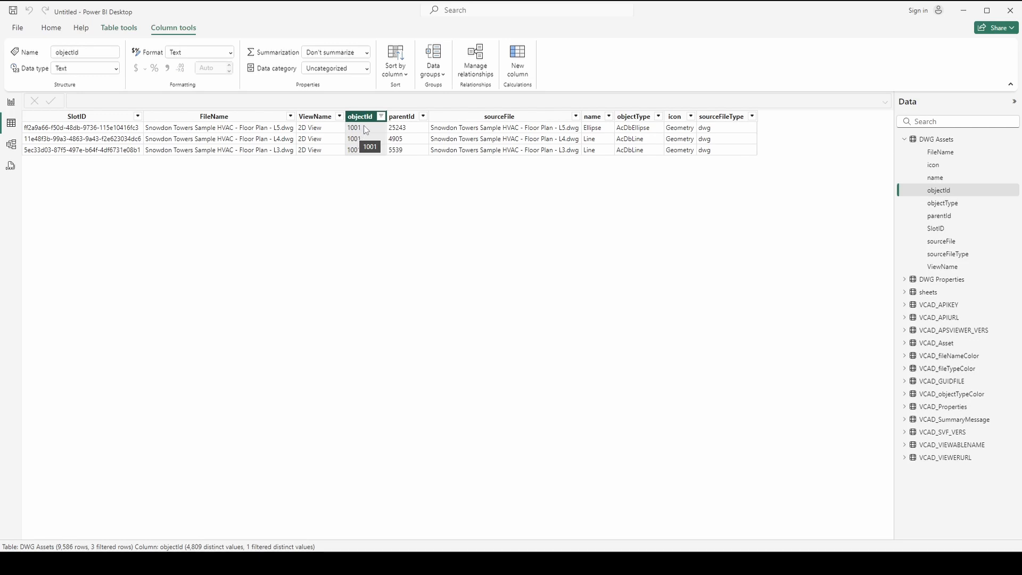
{"action": "left_click_drag", "start_coordinate": [297, 118], "coordinate": [311, 122]}
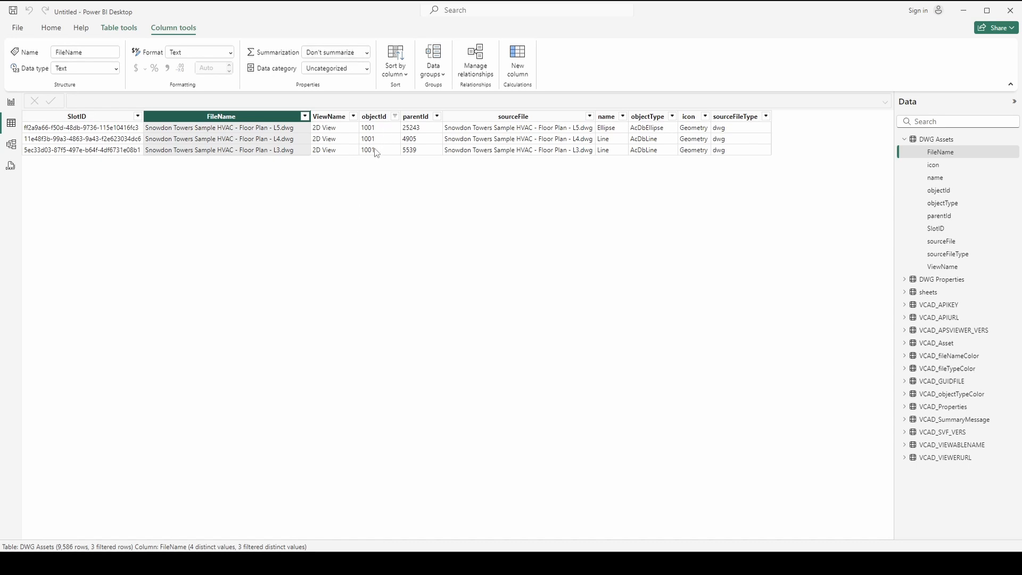
{"action": "left_click", "coordinate": [395, 116]}
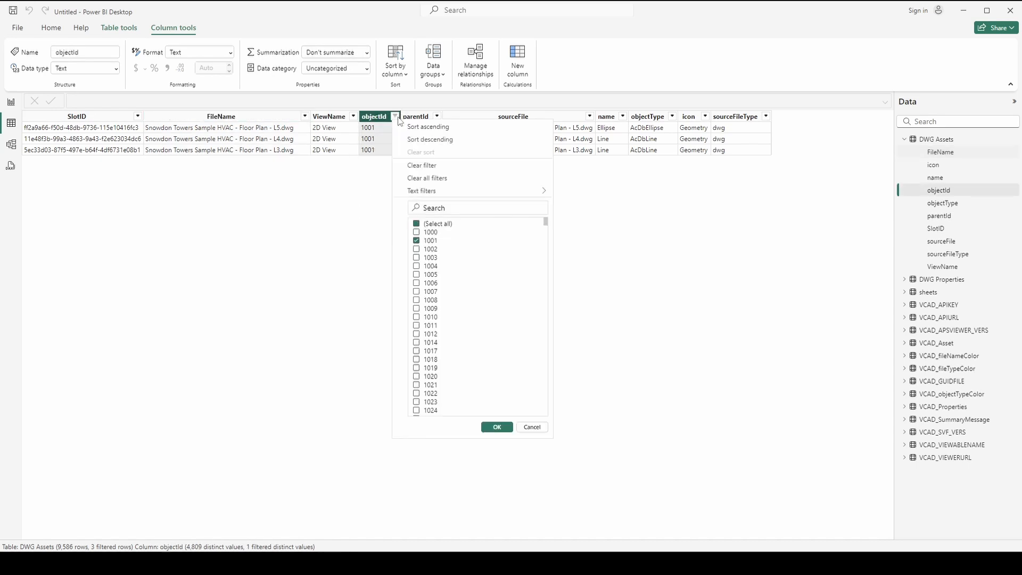
{"action": "left_click", "coordinate": [454, 179]}
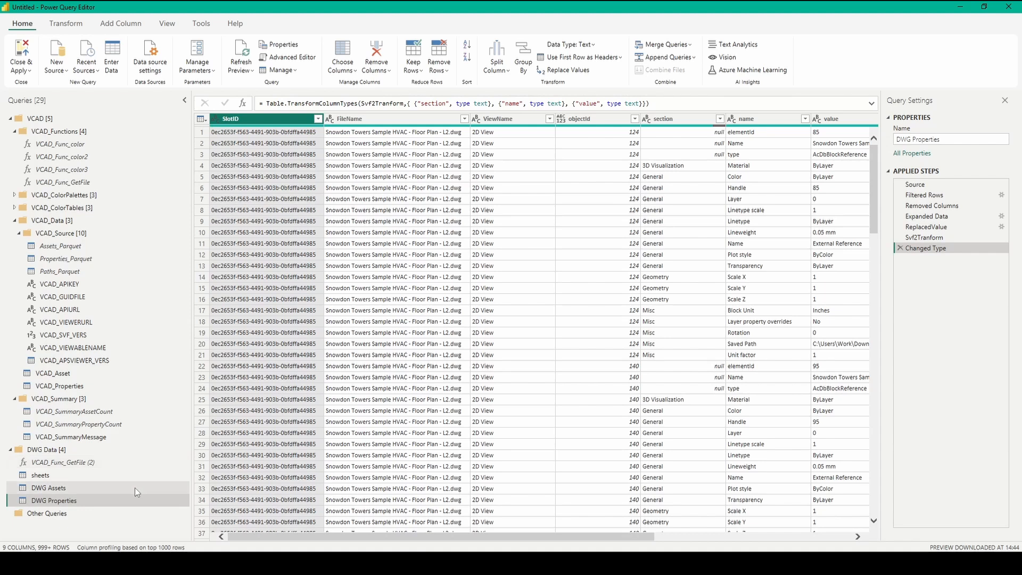
- Start a custom column in the DWG Assets query and name it UniqueKey
{"action": "left_click", "coordinate": [135, 488]}
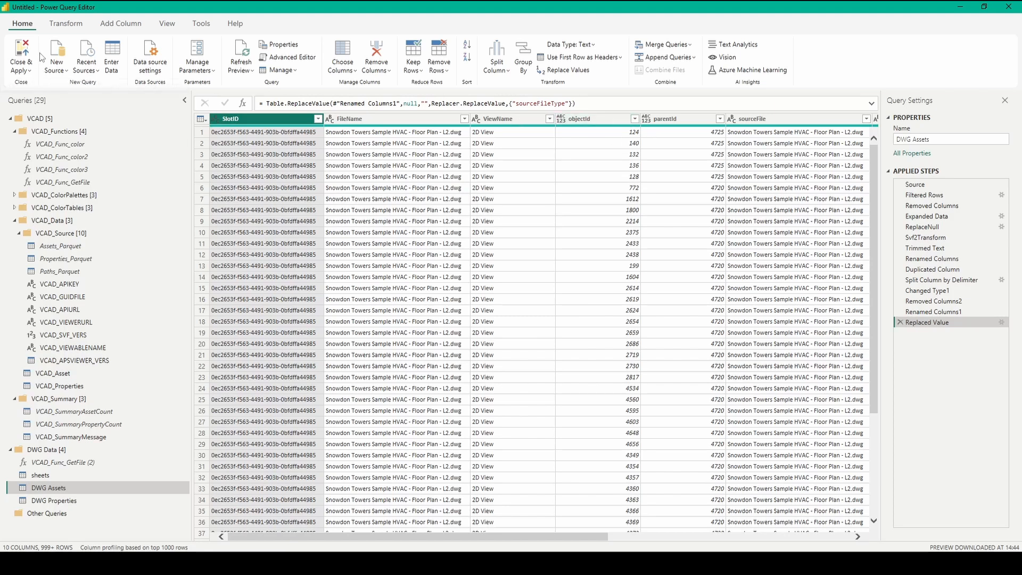
{"action": "left_click", "coordinate": [130, 25]}
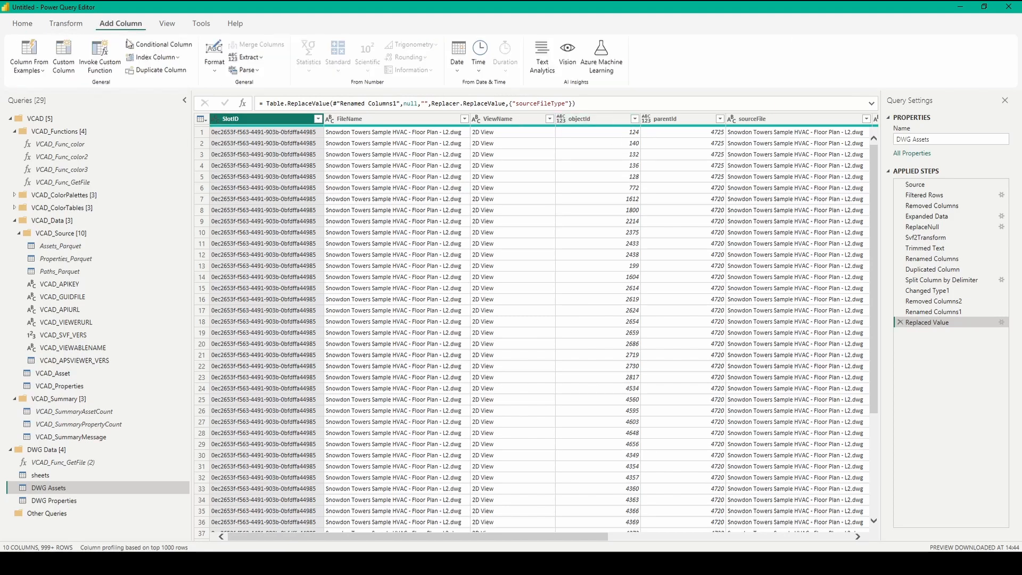
{"action": "left_click", "coordinate": [65, 54]}
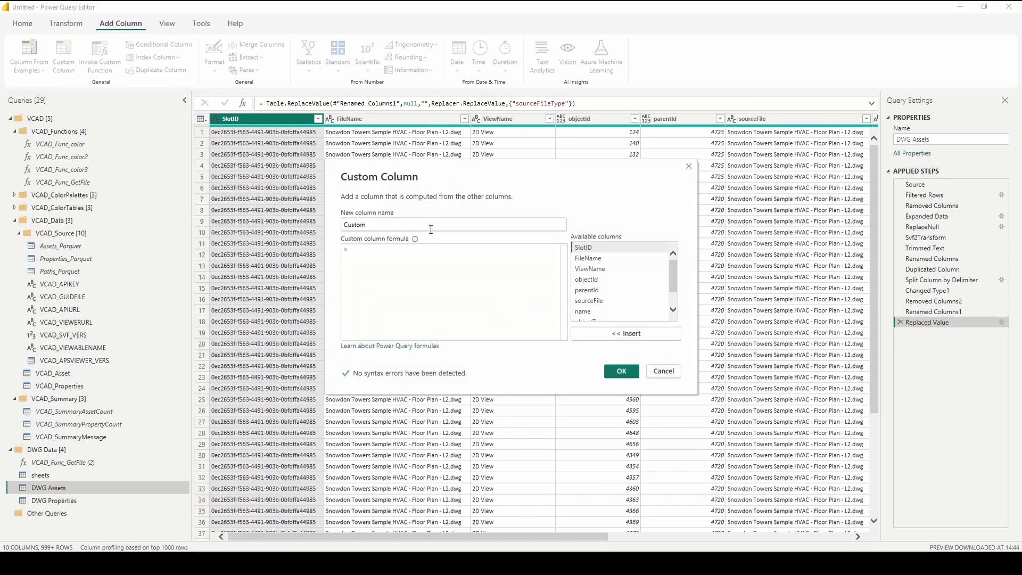
{"action": "type", "text": "UniKey"}
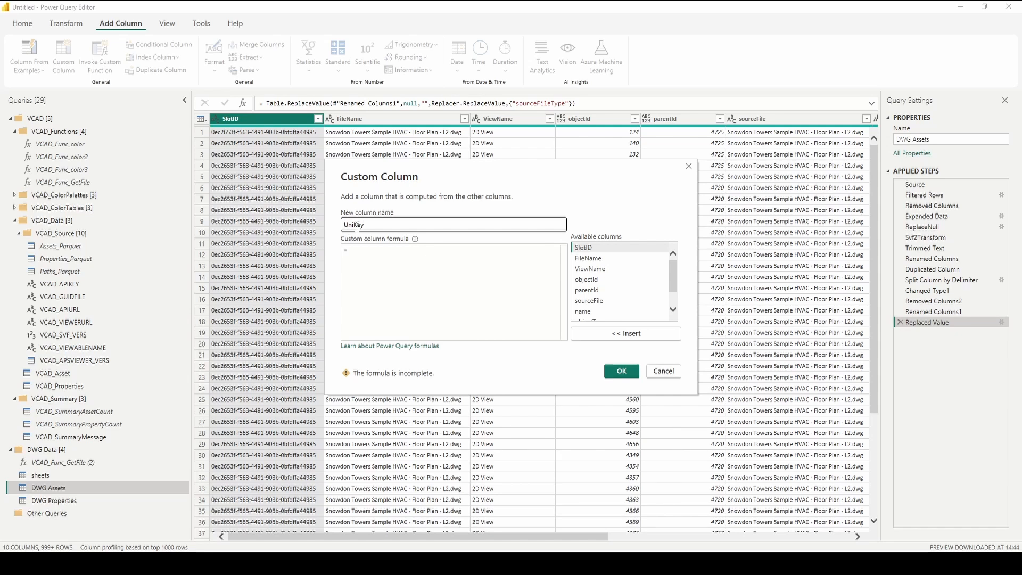
{"action": "left_click", "coordinate": [372, 259]}
{"action": "type", "text": "que"}
- Build the UniqueKey column's formula as [SlotID] & "_" & [objectId]
{"action": "left_click", "coordinate": [370, 259]}
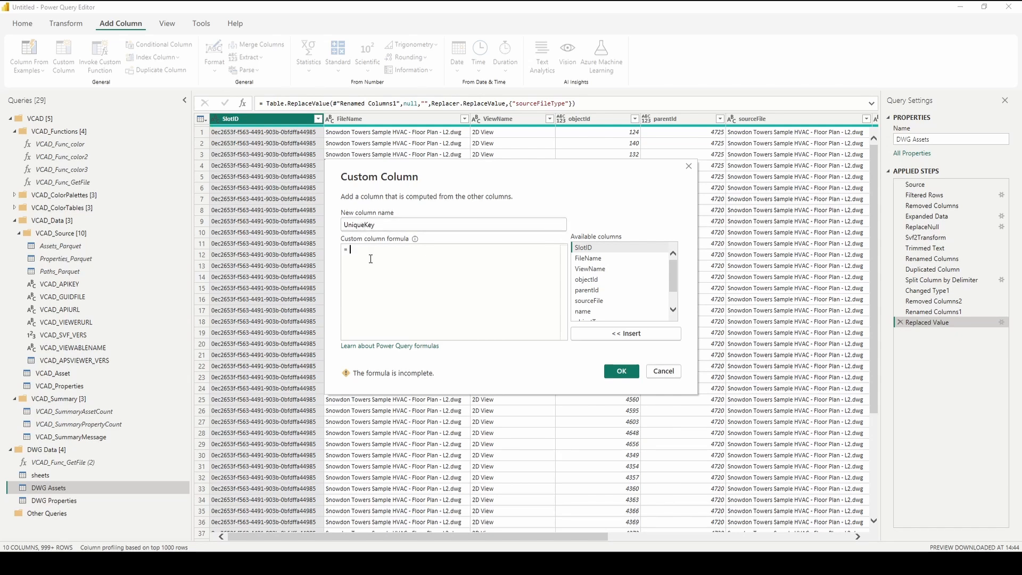
{"action": "double_click", "coordinate": [595, 247]}
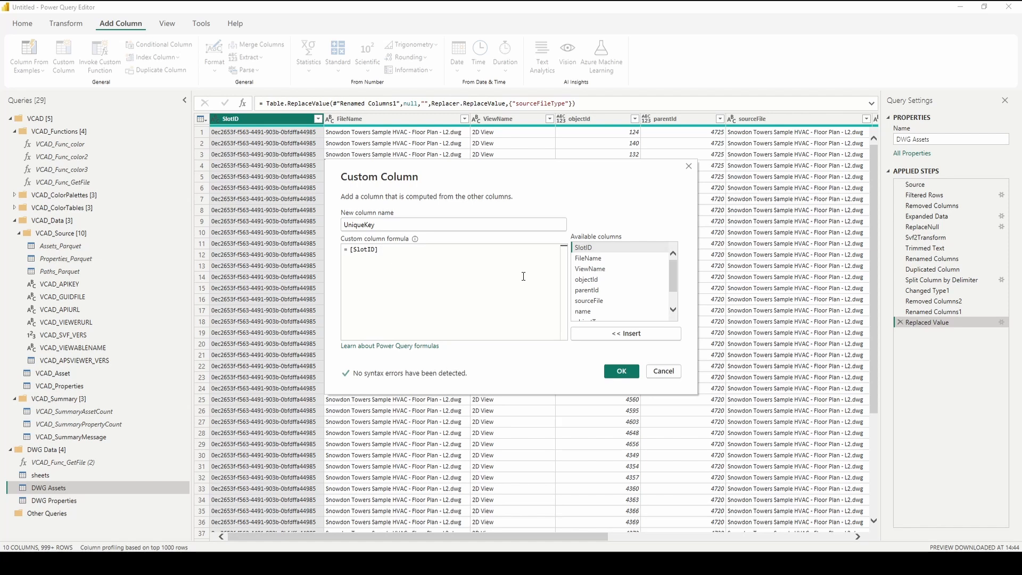
{"action": "type", "text": "& "}
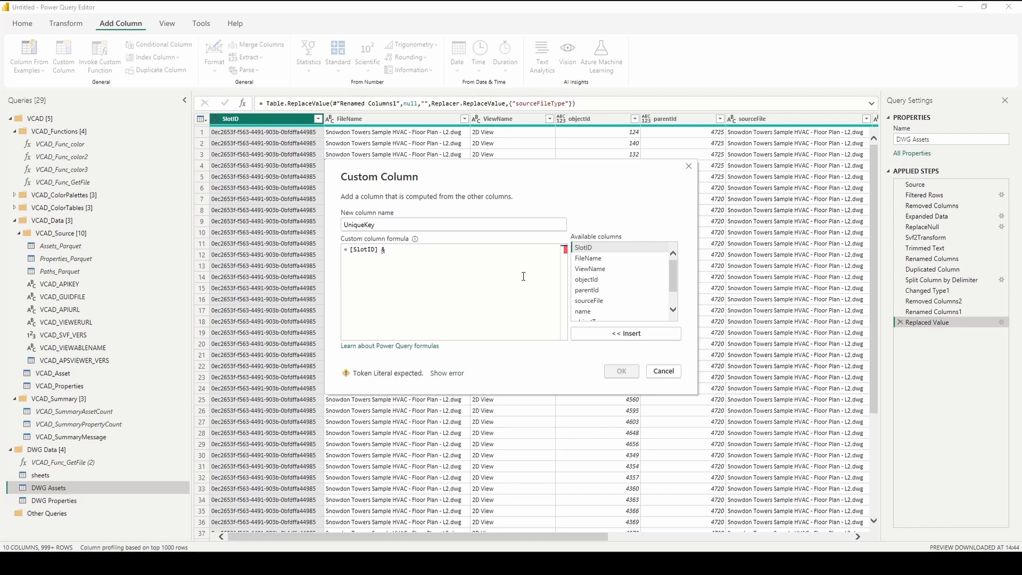
{"action": "type", "text": "\"\""}
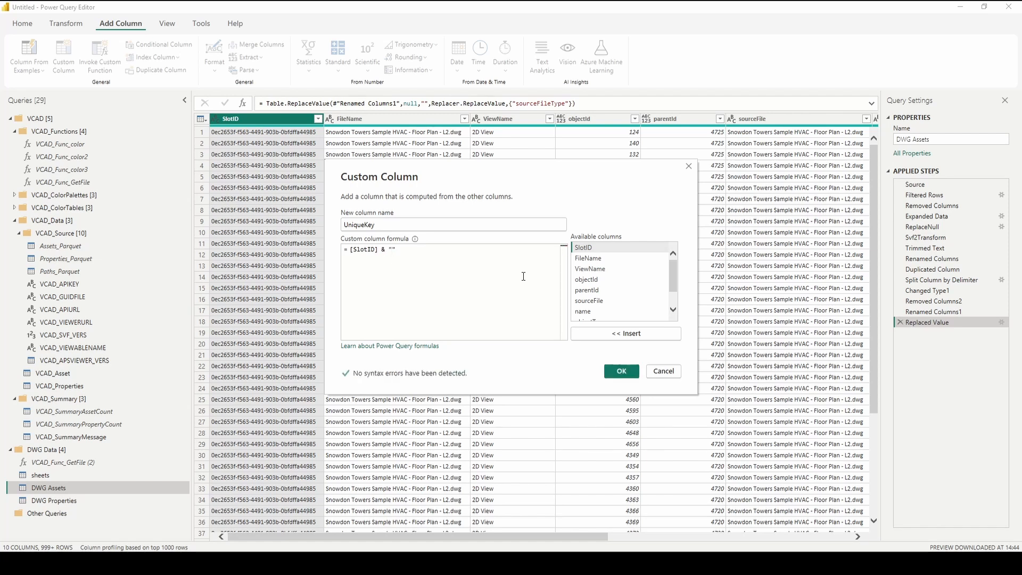
{"action": "type", "text": "_\" &"}
{"action": "double_click", "coordinate": [586, 279]}
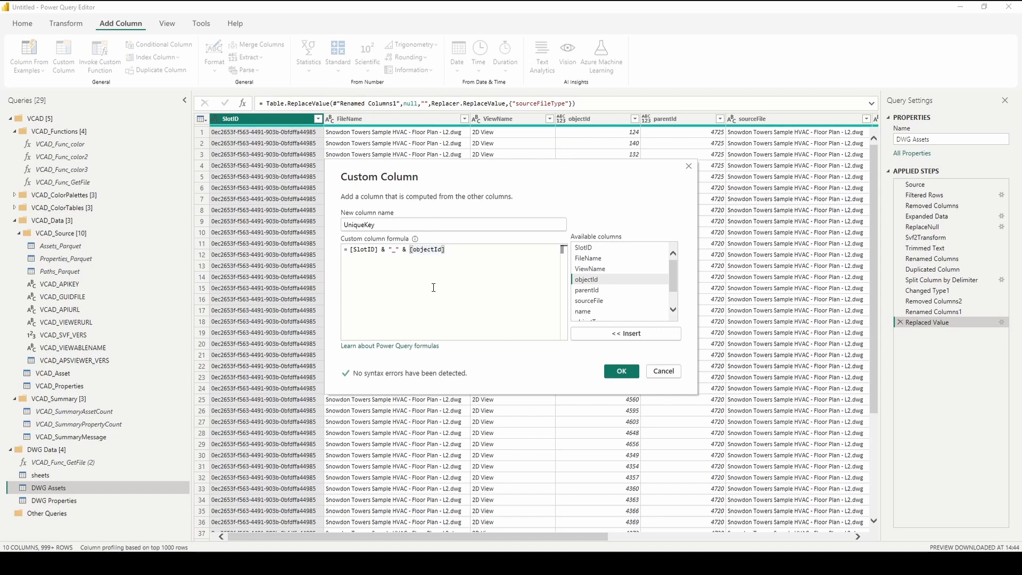
- Wrap [objectId] in Number.ToText() in the UniqueKey formula and create the column
{"action": "type", "text": "Number"}
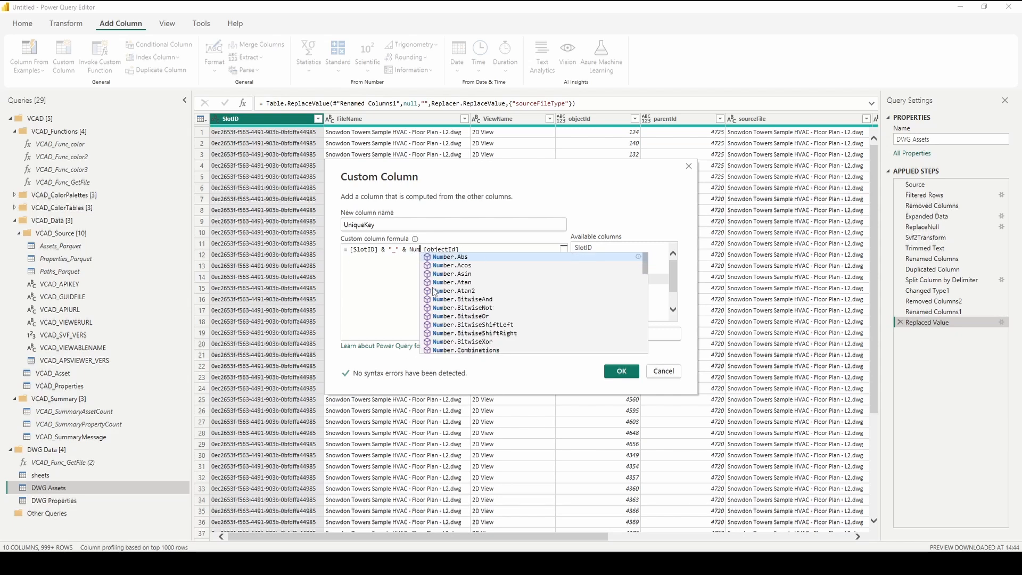
{"action": "type", "text": ".ToText"}
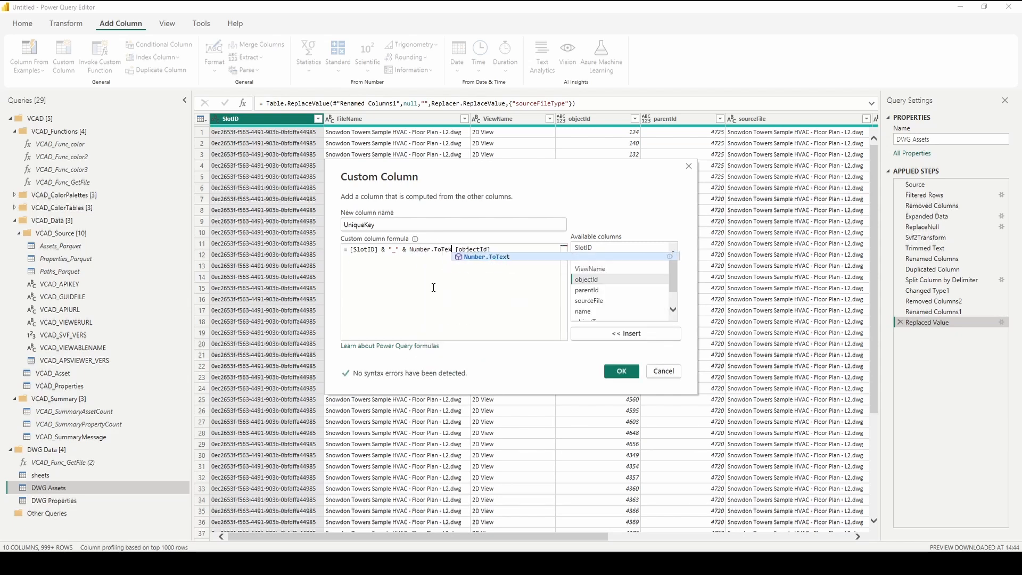
{"action": "type", "text": "("}
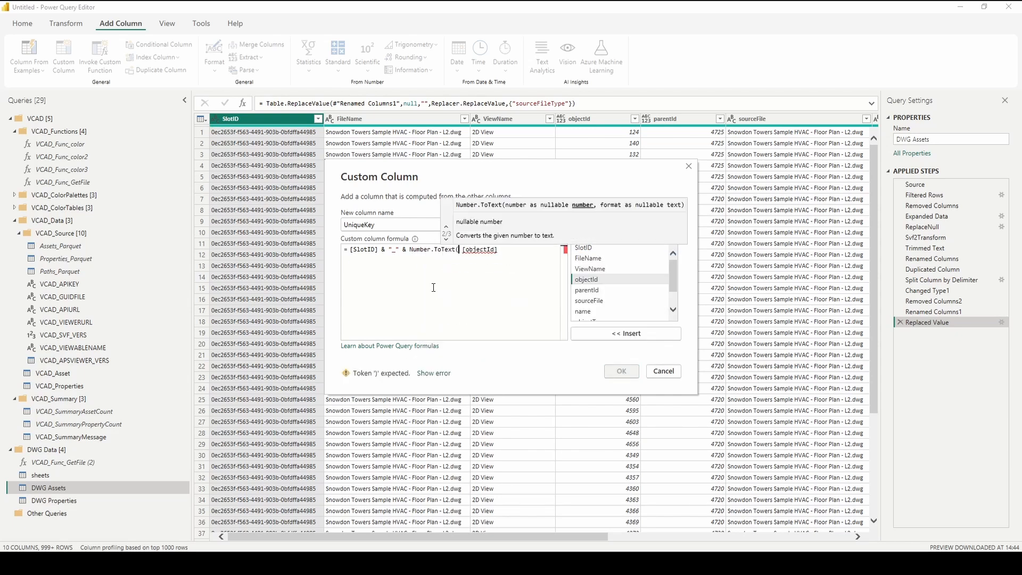
{"action": "key", "text": "BackSpace"}
{"action": "type", "text": ")"}
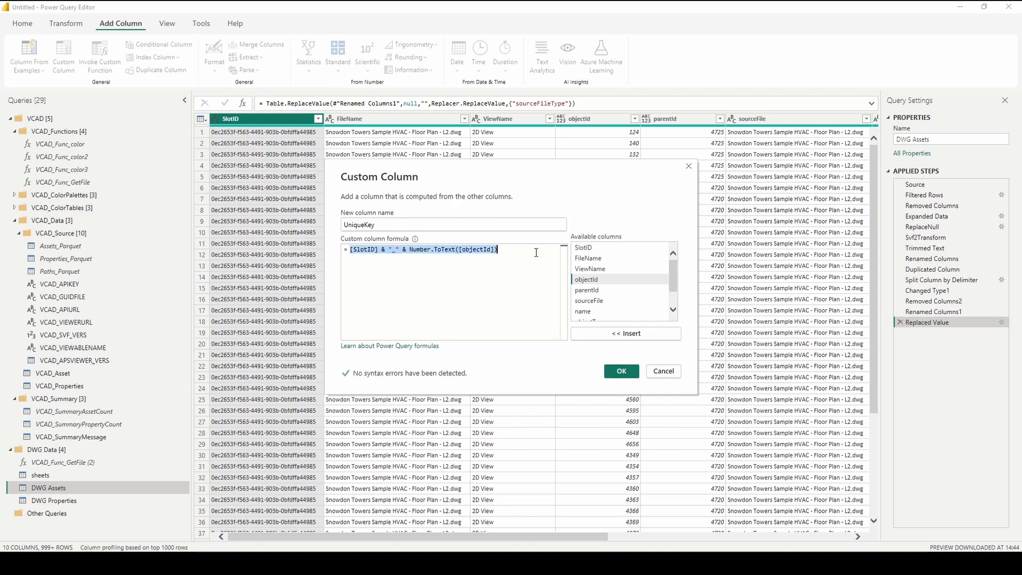
{"action": "left_click", "coordinate": [619, 371]}
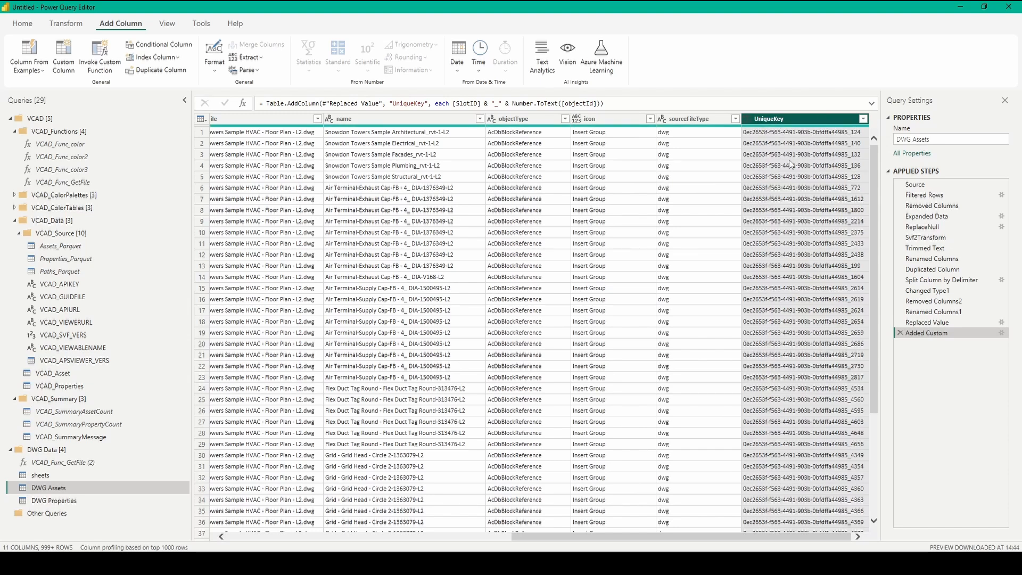
- Reopen the Added Custom step's settings, copy the whole UniqueKey formula, and leave the step unedited
{"action": "left_click", "coordinate": [1003, 334]}
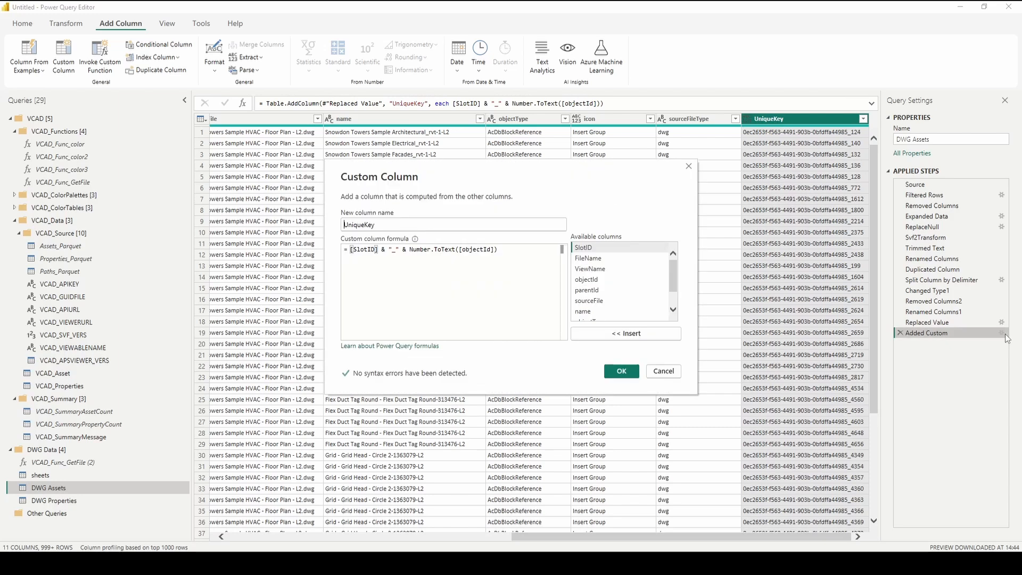
{"action": "left_click_drag", "start_coordinate": [499, 249], "coordinate": [346, 242]}
{"action": "key", "text": "ctrl+c"}
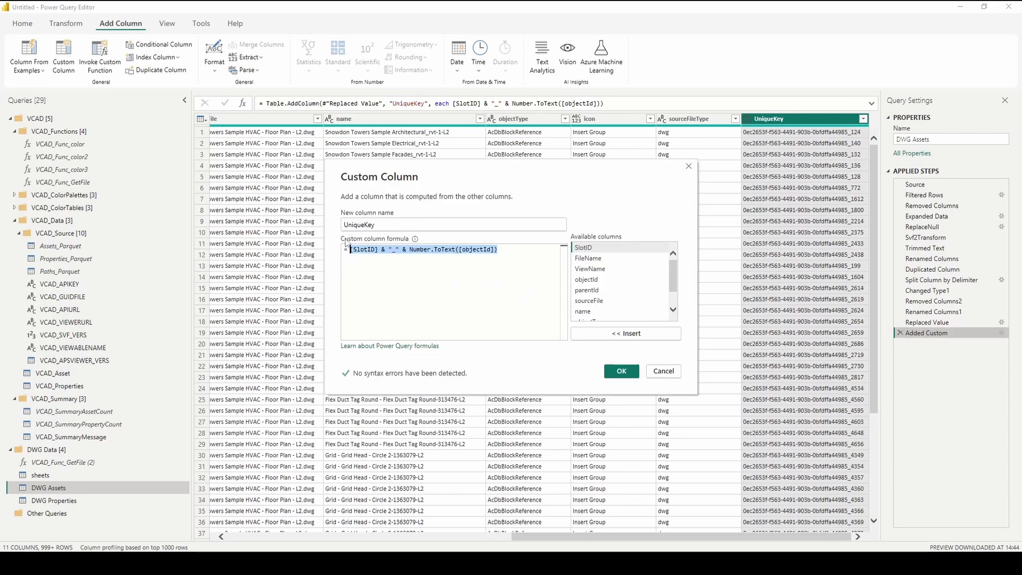
{"action": "left_click", "coordinate": [665, 371]}
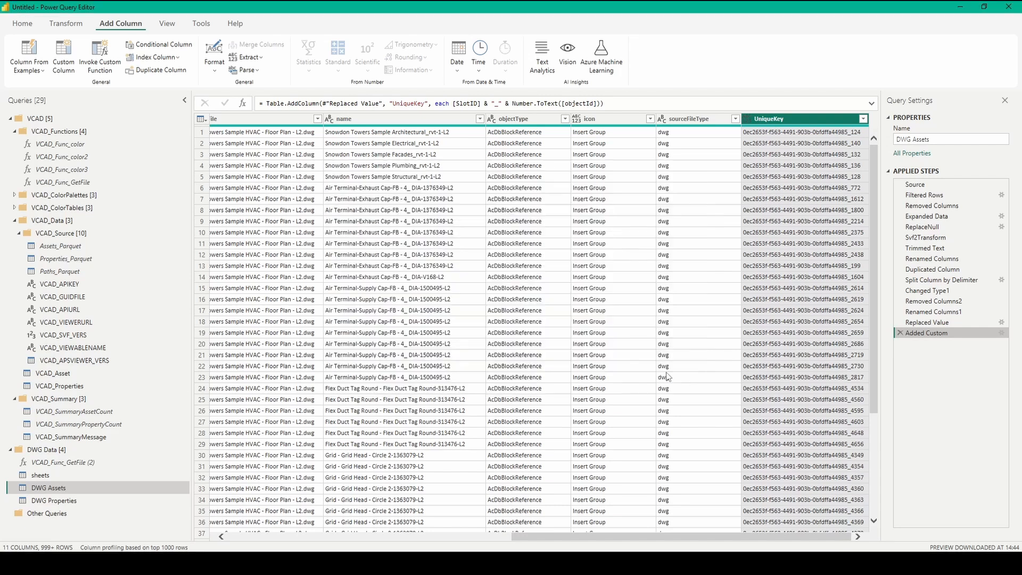
- Add a custom column named UniqueKey to the DWG Properties query, using the copied formula [SlotID] & "_" & Number.ToText([objectId])
{"action": "left_click", "coordinate": [82, 500]}
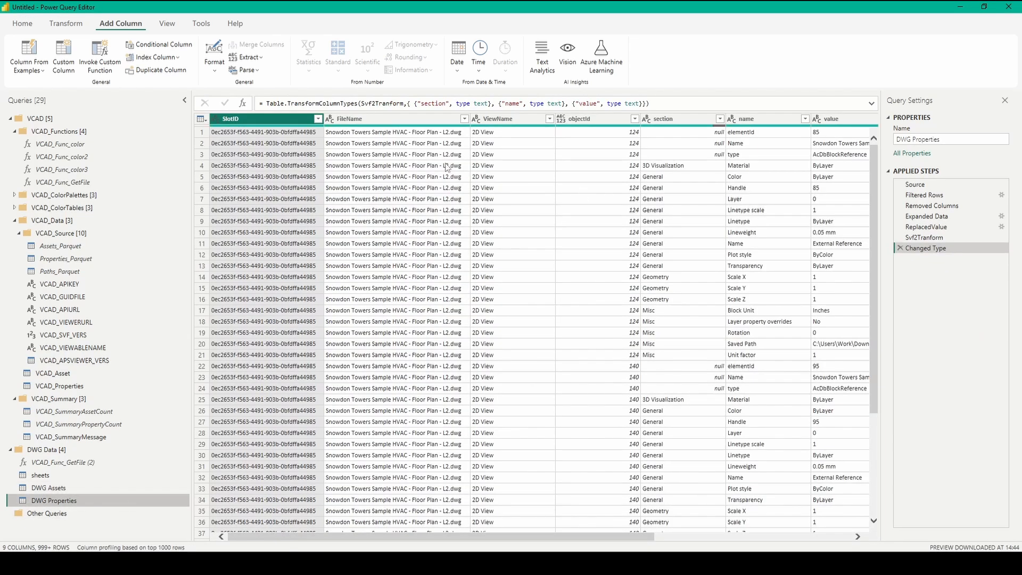
{"action": "left_click", "coordinate": [71, 57]}
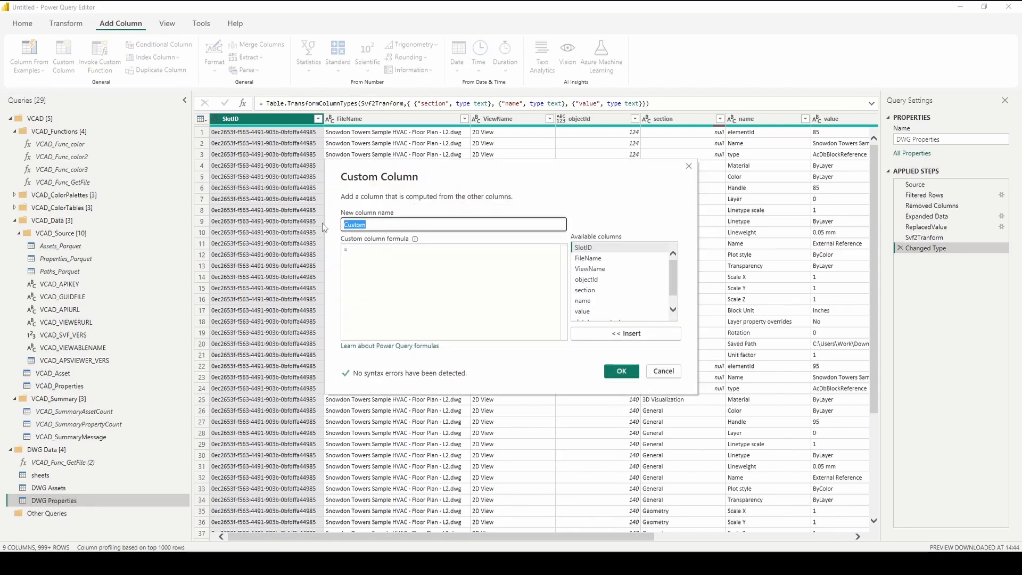
{"action": "type", "text": "UniqueKey"}
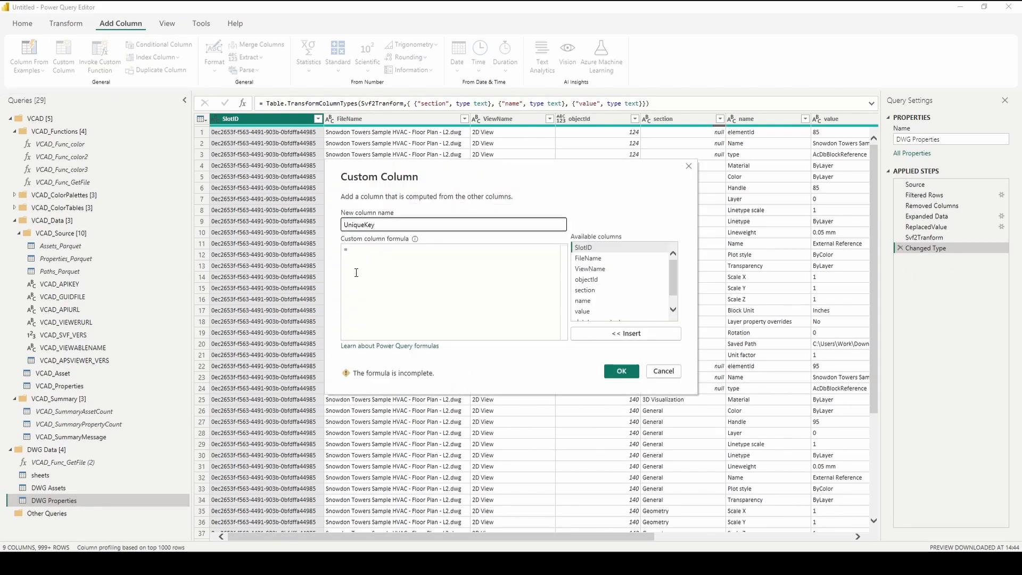
{"action": "left_click", "coordinate": [356, 272]}
{"action": "key", "text": "ctrl+v"}
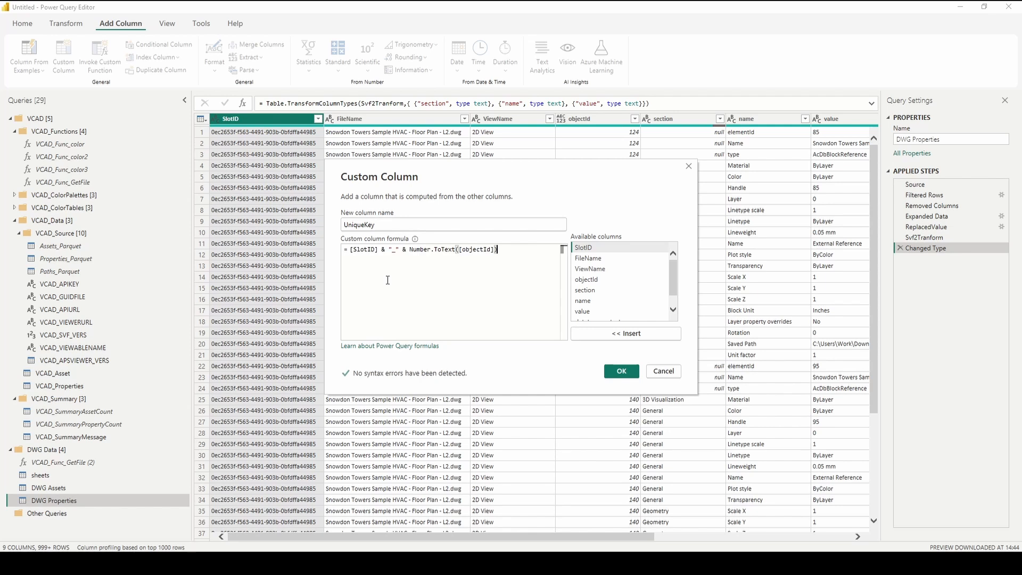
{"action": "left_click", "coordinate": [369, 249]}
{"action": "double_click", "coordinate": [483, 251]}
{"action": "left_click", "coordinate": [441, 285]}
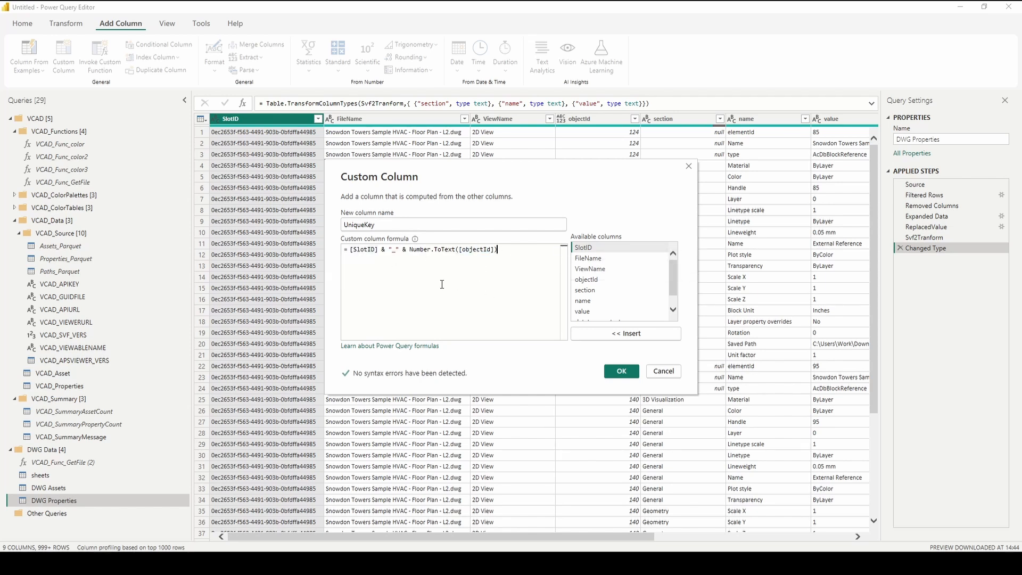
{"action": "left_click", "coordinate": [621, 371]}
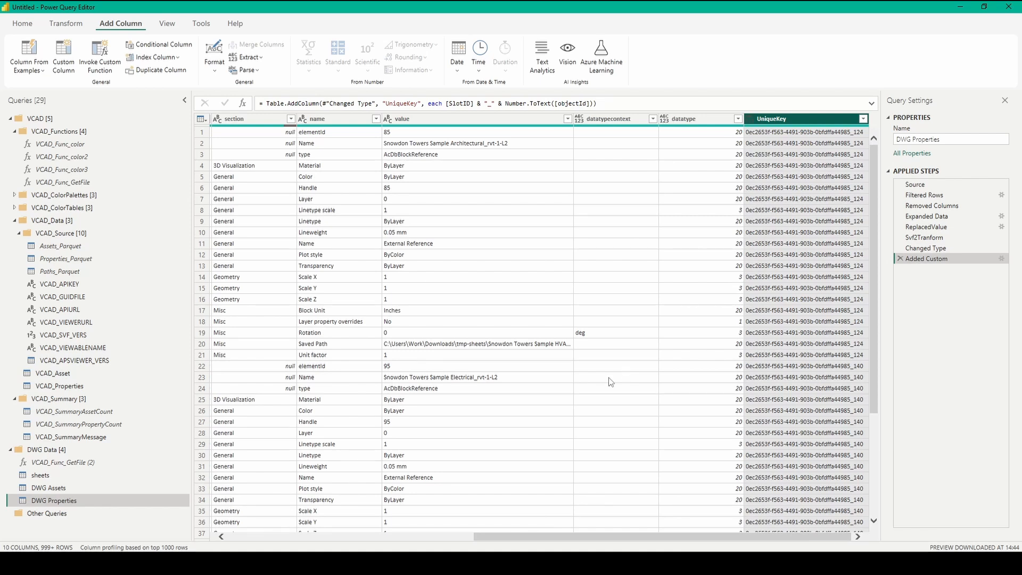
- Apply the pending query changes and switch back to the Power BI Desktop window
{"action": "left_click", "coordinate": [20, 28]}
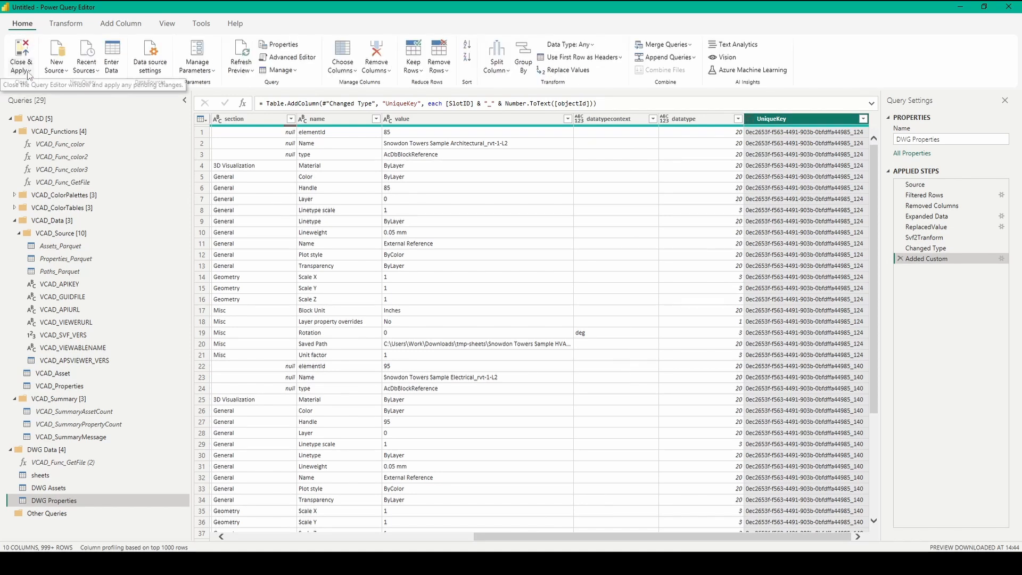
{"action": "left_click", "coordinate": [30, 70]}
{"action": "left_click", "coordinate": [32, 100]}
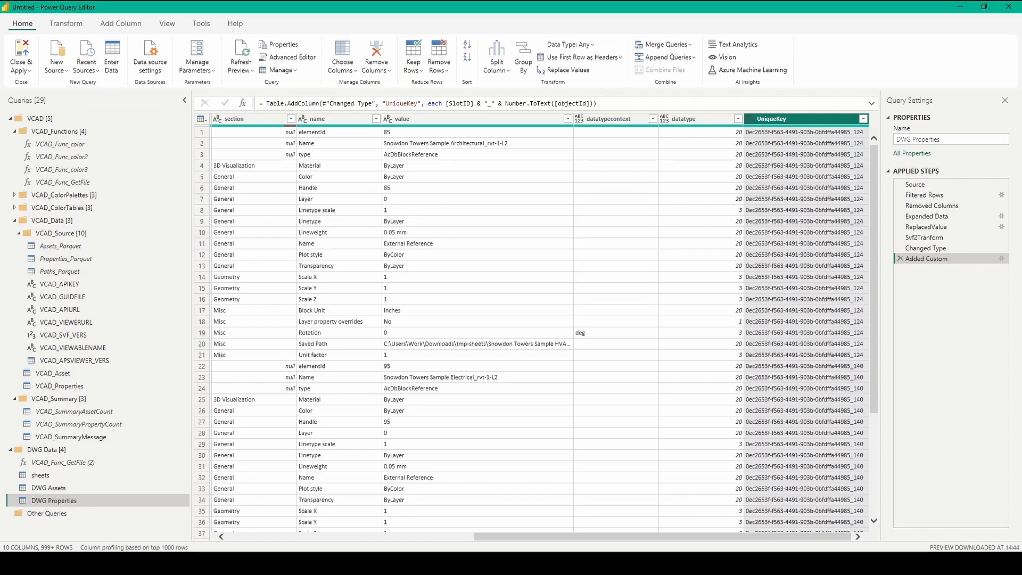
{"action": "key", "text": "alt+Tab"}
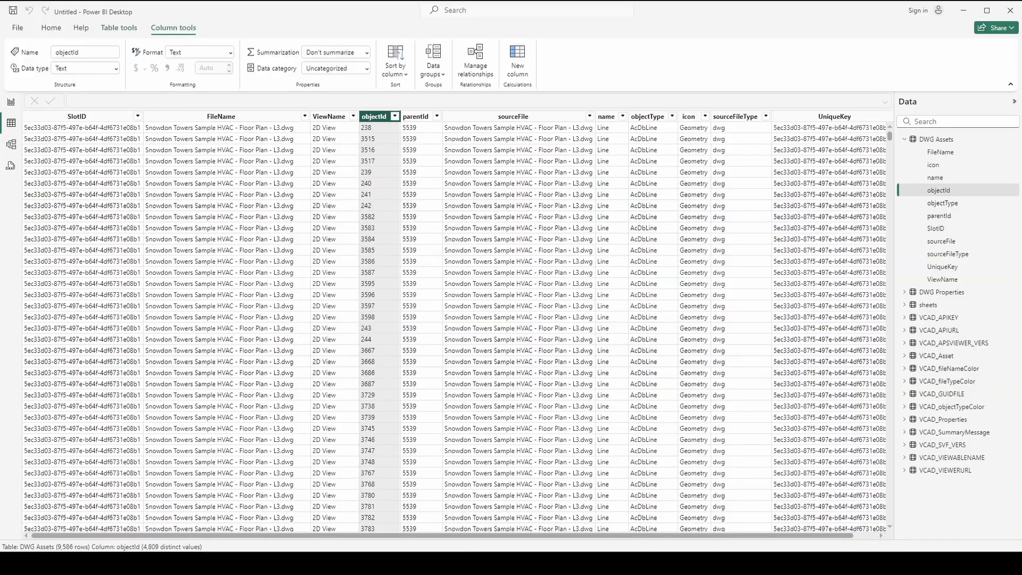
- In the data model, set the cross-filter direction of the DWG Properties–DWG Assets UniqueKey relationship to Both and apply it
{"action": "left_click", "coordinate": [11, 144]}
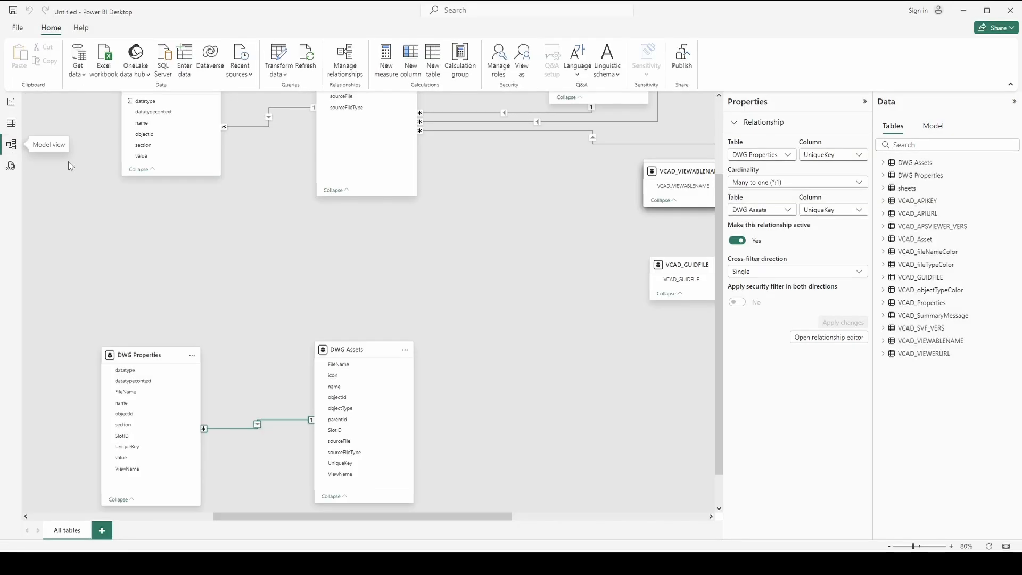
{"action": "left_click", "coordinate": [277, 419]}
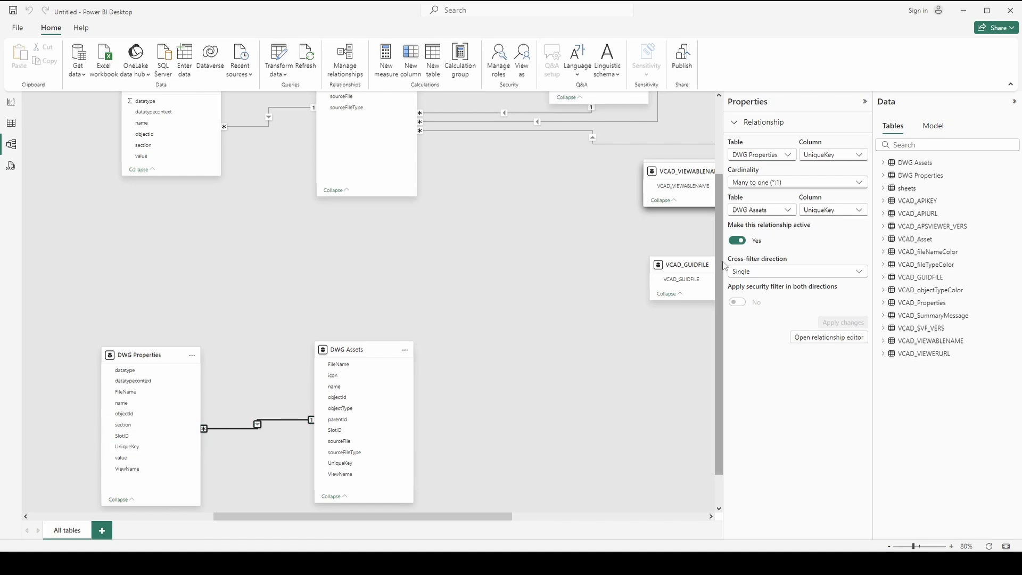
{"action": "left_click", "coordinate": [776, 272]}
{"action": "left_click", "coordinate": [770, 298]}
{"action": "left_click", "coordinate": [836, 326]}
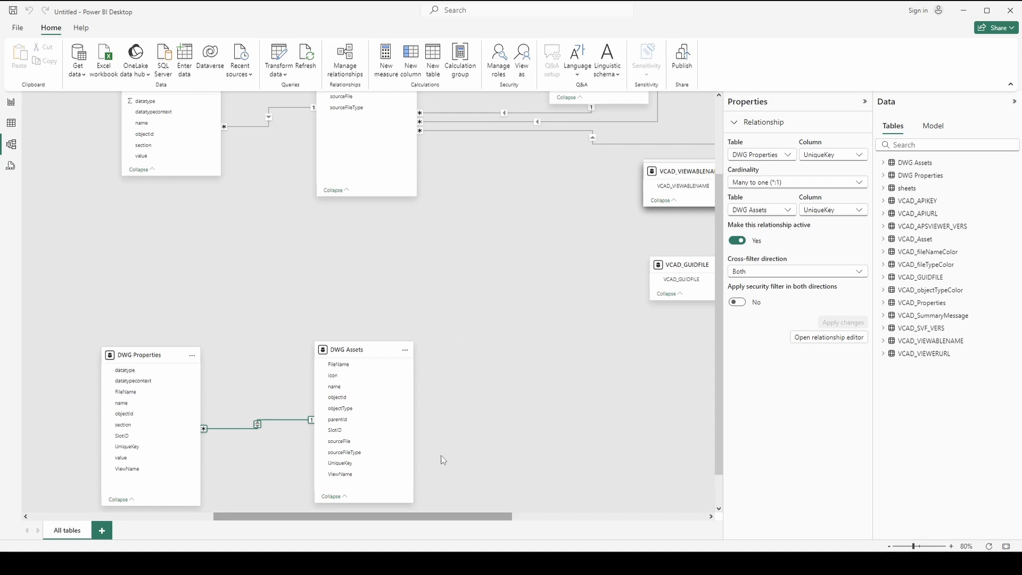
{"action": "left_click", "coordinate": [356, 313]}
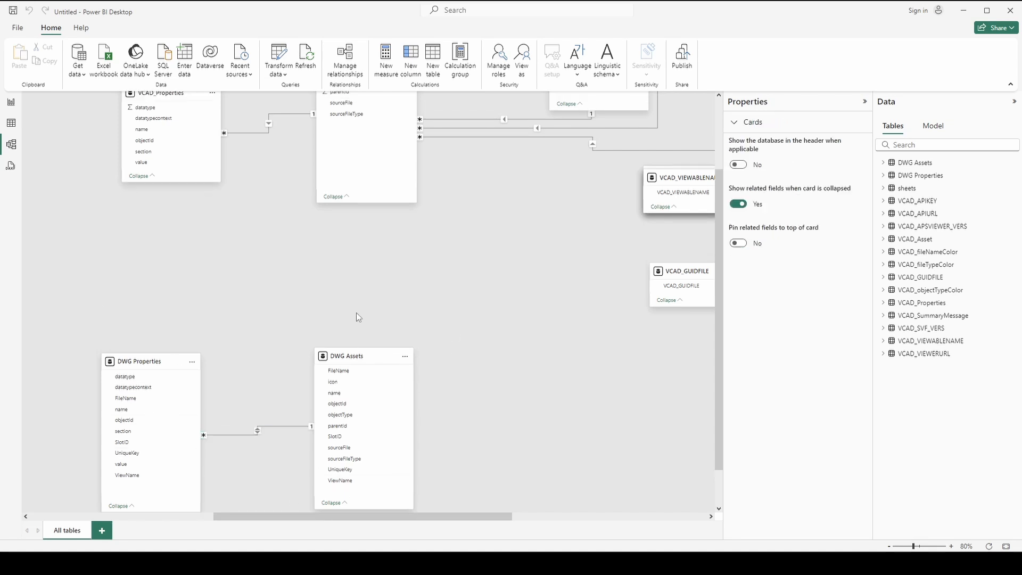
{"action": "scroll", "coordinate": [356, 318], "scroll_direction": "down", "scroll_amount": 1}
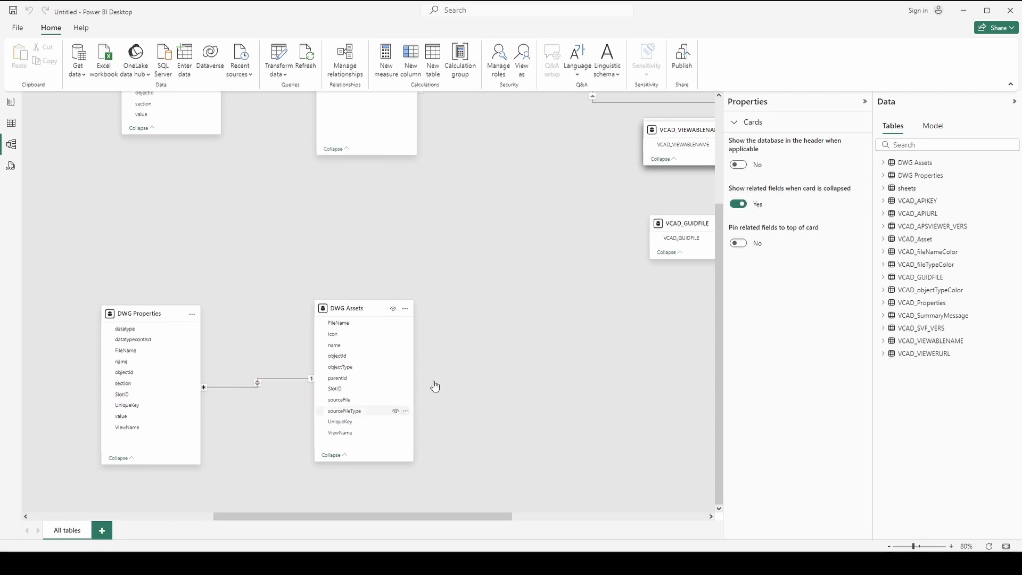
- Return to the report view and duplicate the Model Info page
{"action": "left_click", "coordinate": [10, 102]}
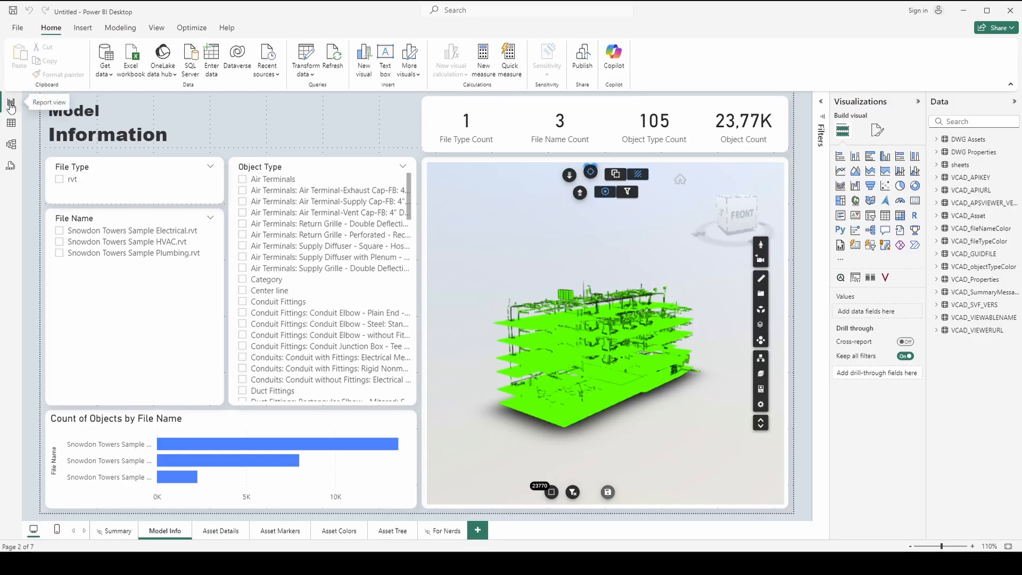
{"action": "left_click", "coordinate": [474, 161]}
{"action": "key", "text": "ctrl+c"}
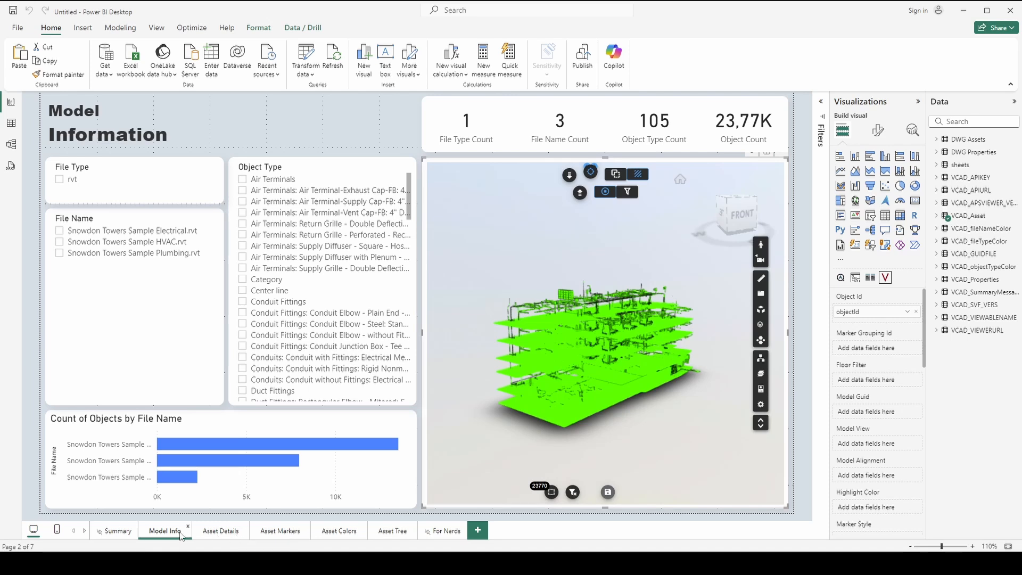
{"action": "right_click", "coordinate": [174, 536]}
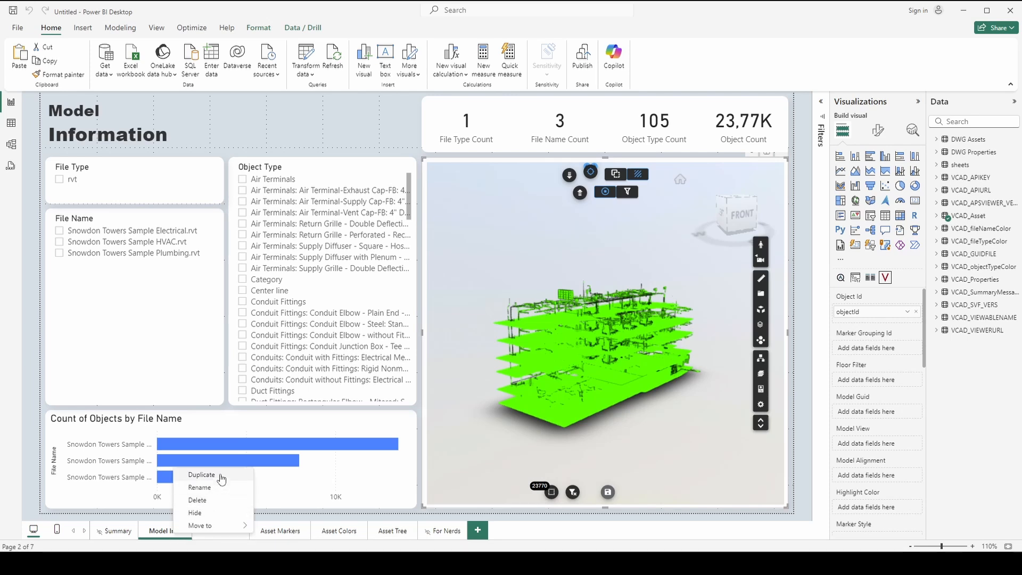
{"action": "left_click", "coordinate": [220, 476]}
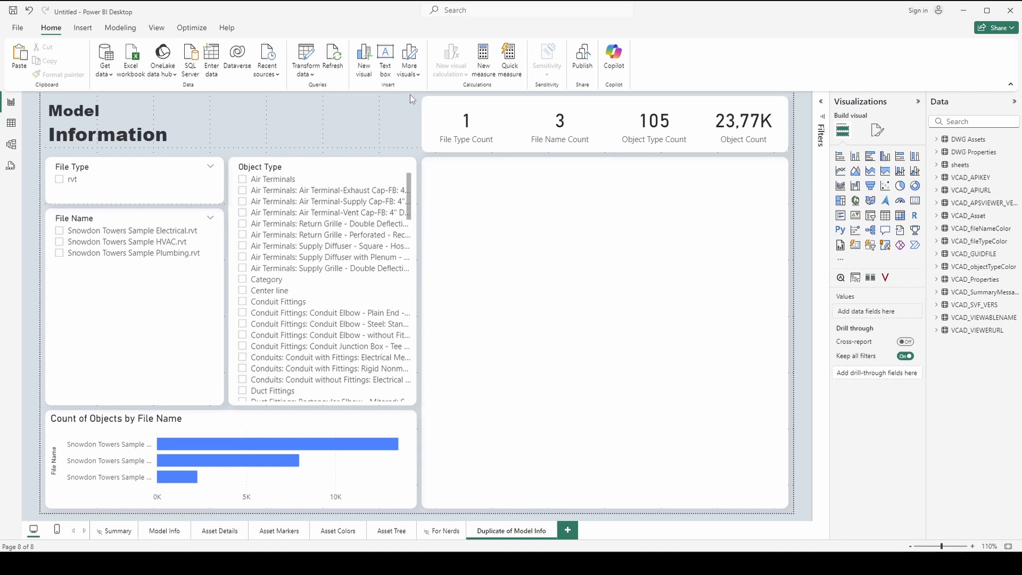
- Delete the four count cards and the File Type and Object Type slicers from the duplicated page, keeping the bar chart
{"action": "left_click_drag", "start_coordinate": [410, 94], "coordinate": [798, 155]}
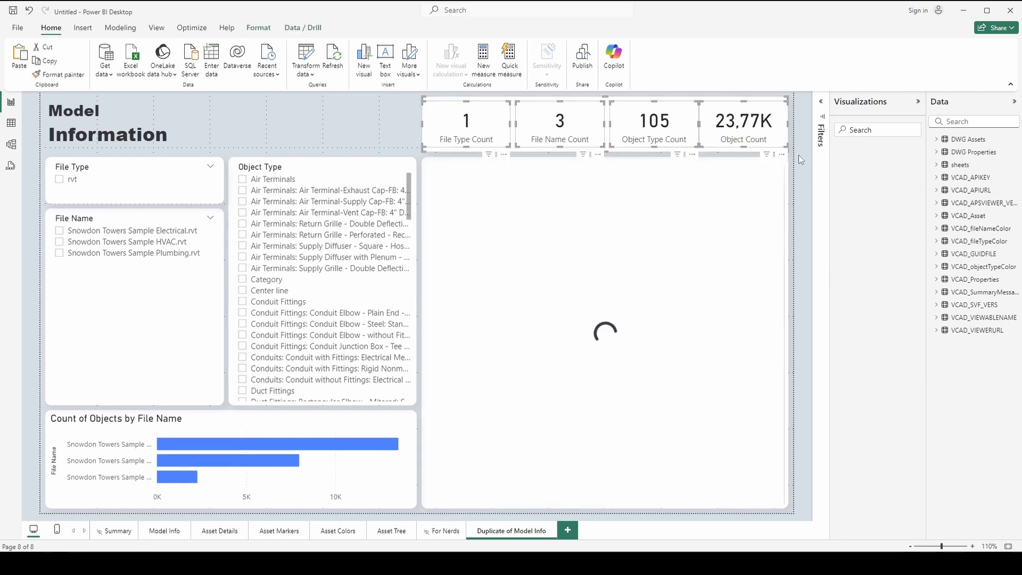
{"action": "key", "text": "Delete"}
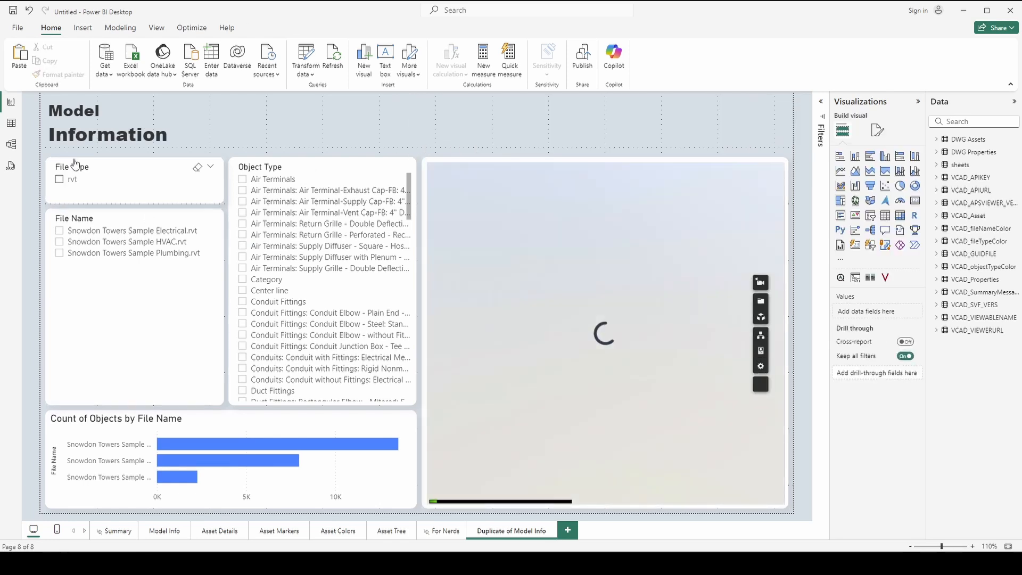
{"action": "left_click_drag", "start_coordinate": [41, 157], "coordinate": [221, 205]}
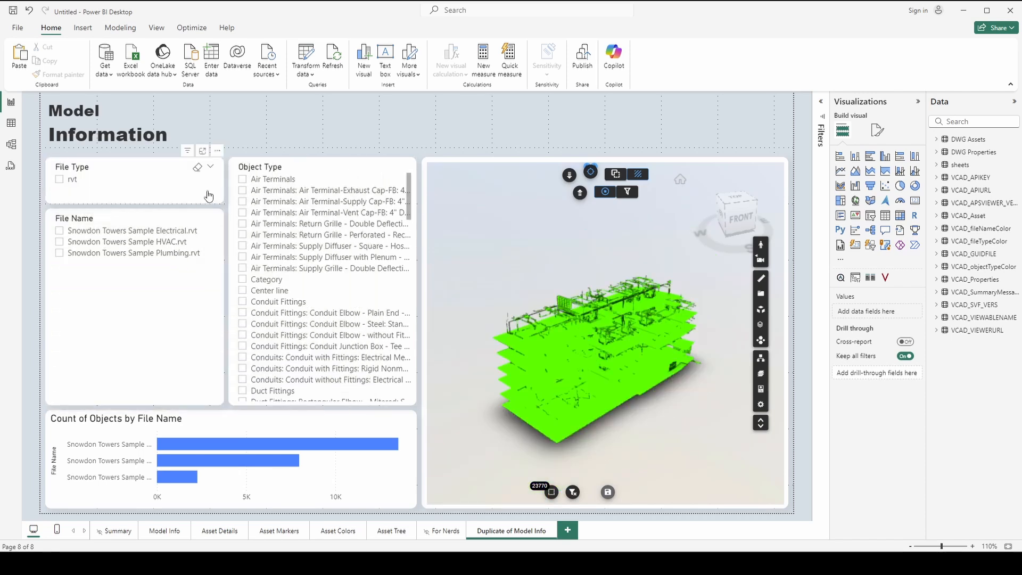
{"action": "left_click", "coordinate": [189, 168]}
{"action": "left_click", "coordinate": [275, 164], "text": "ctrl"}
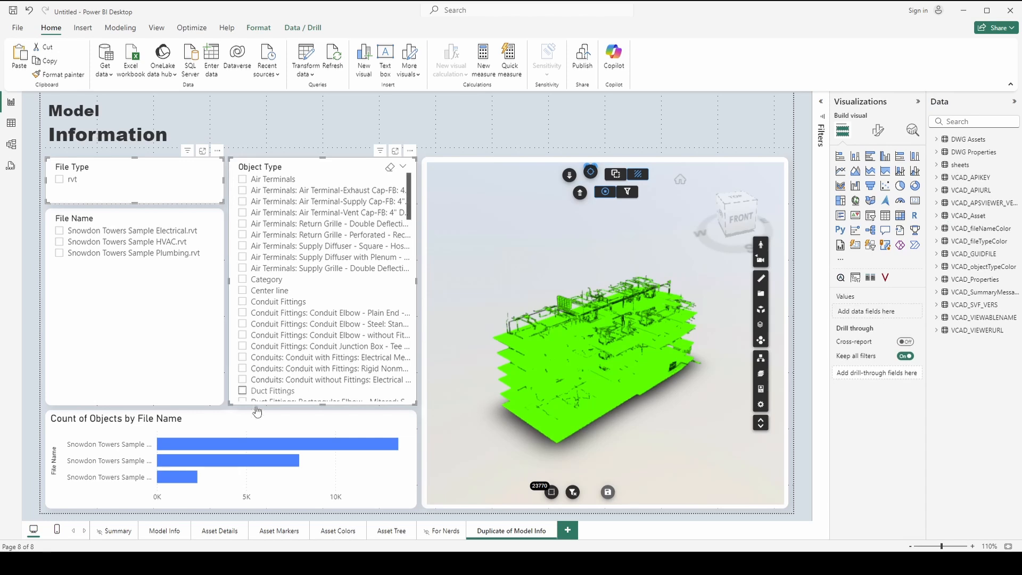
{"action": "left_click", "coordinate": [252, 419], "text": "ctrl"}
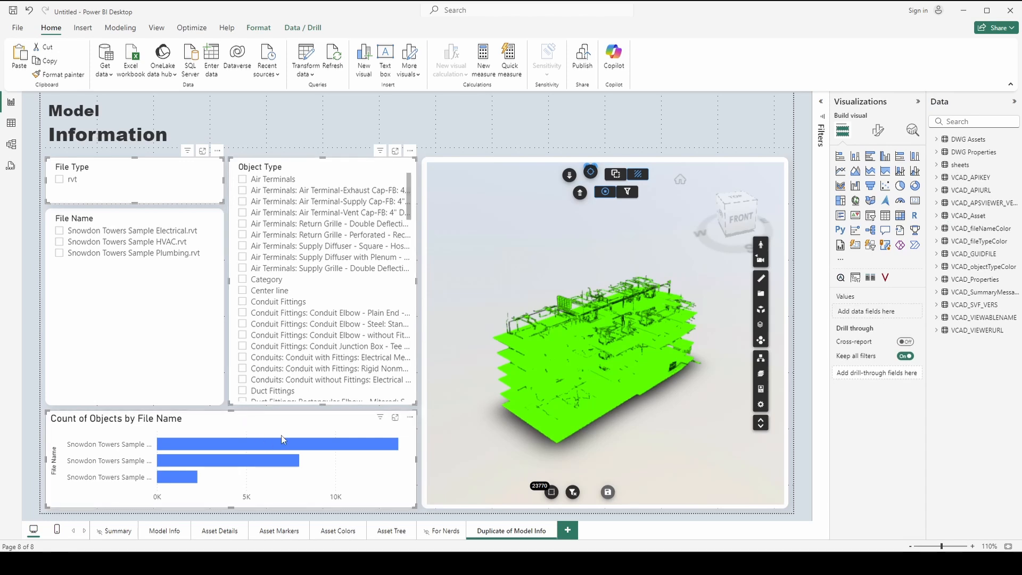
{"action": "left_click", "coordinate": [249, 420], "text": "ctrl"}
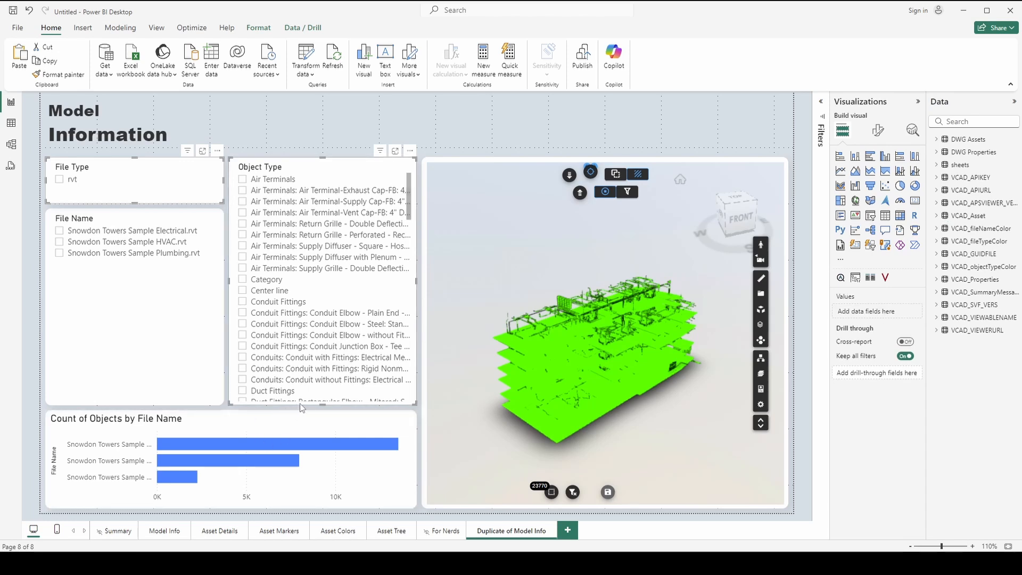
{"action": "key", "text": "Delete"}
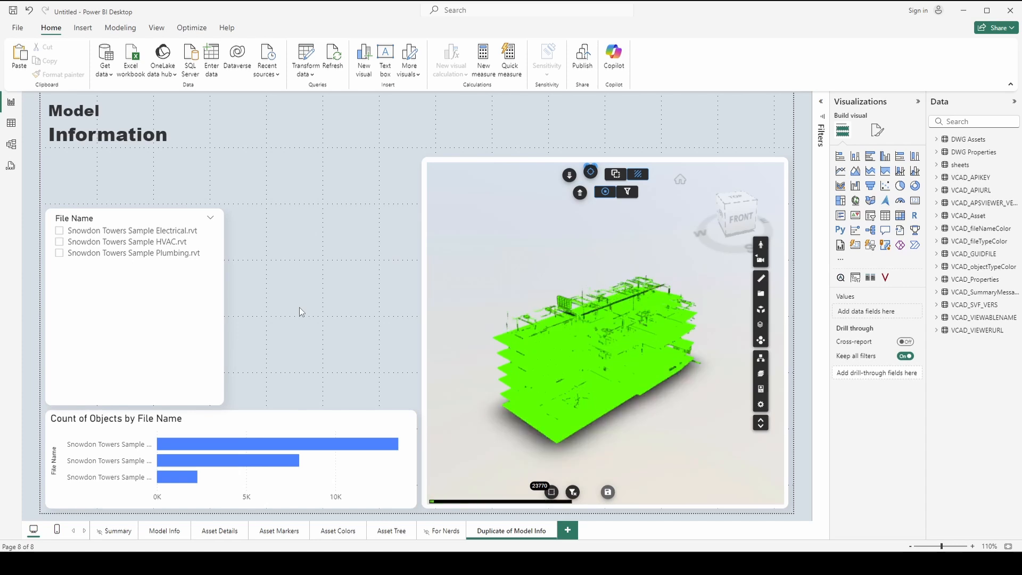
- Base the 3D viewer visual's Model Data File Id on the SlotID field of DWG Assets, with First summarization
{"action": "left_click", "coordinate": [558, 158]}
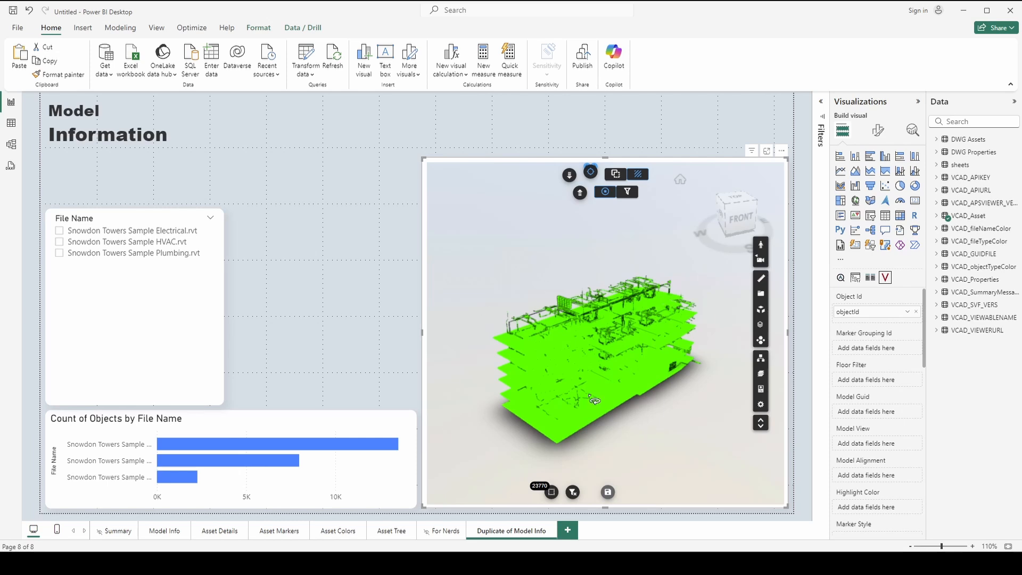
{"action": "left_click", "coordinate": [879, 131]}
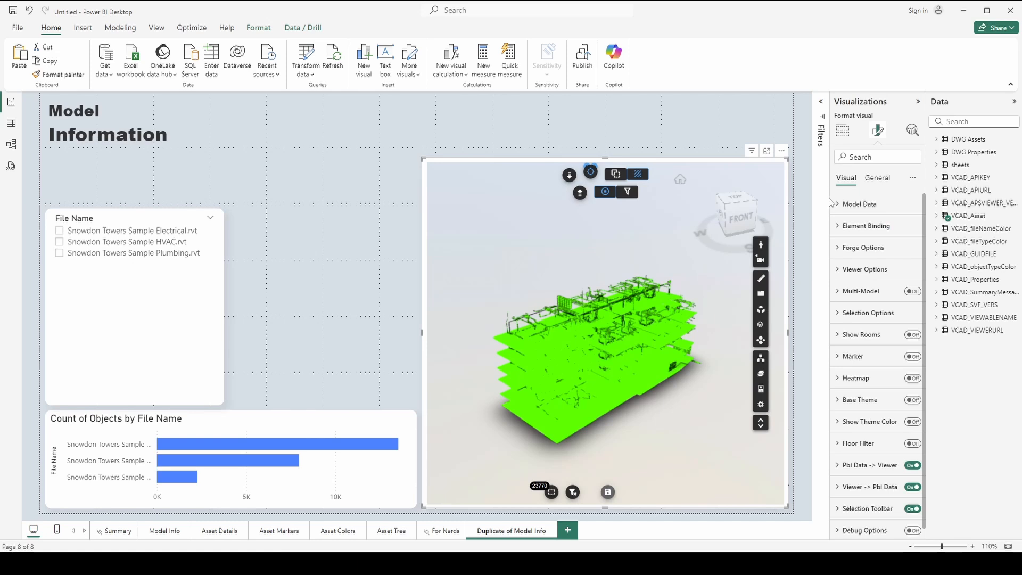
{"action": "left_click_drag", "start_coordinate": [830, 202], "coordinate": [775, 209]}
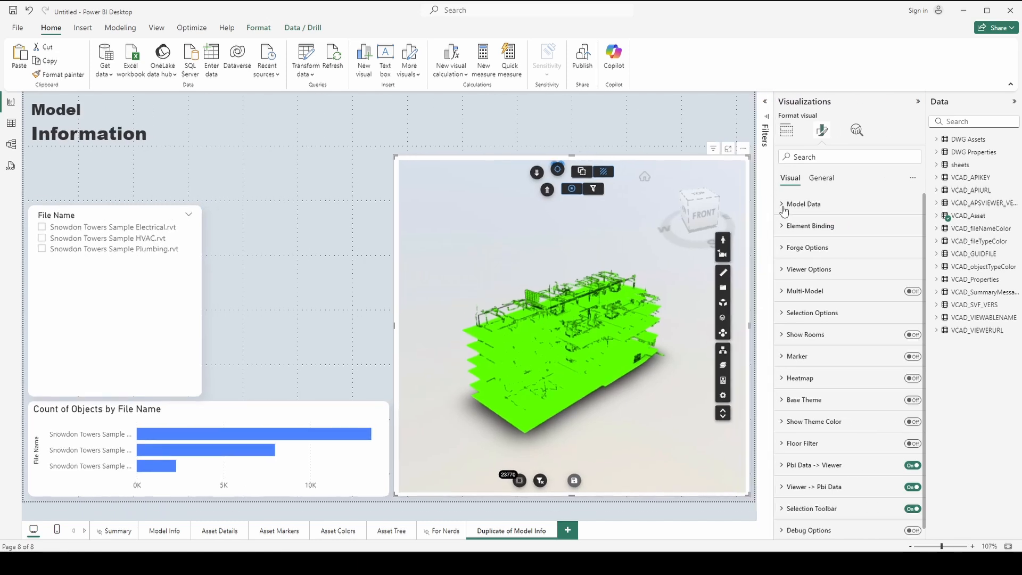
{"action": "left_click", "coordinate": [783, 205]}
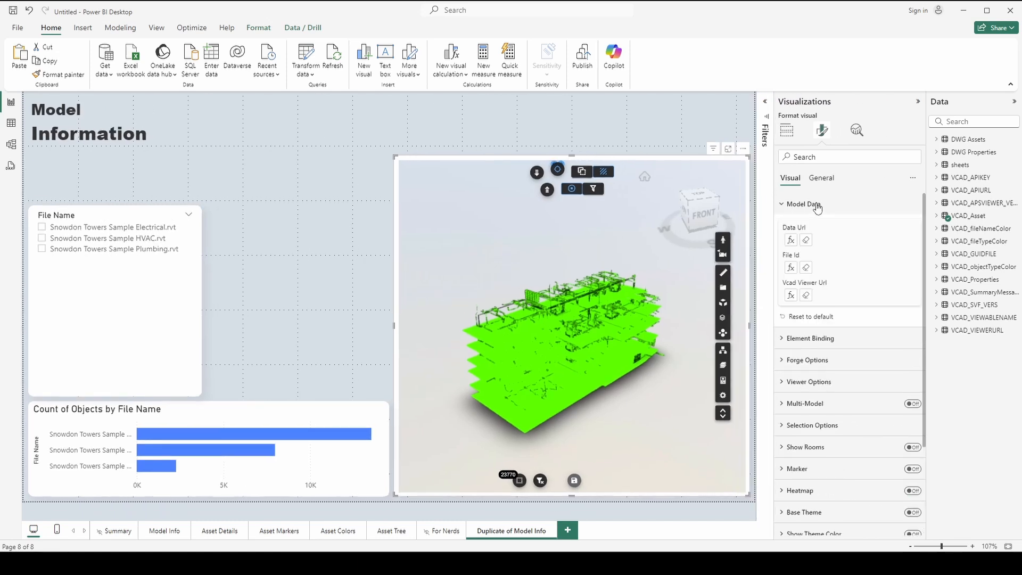
{"action": "left_click", "coordinate": [791, 268]}
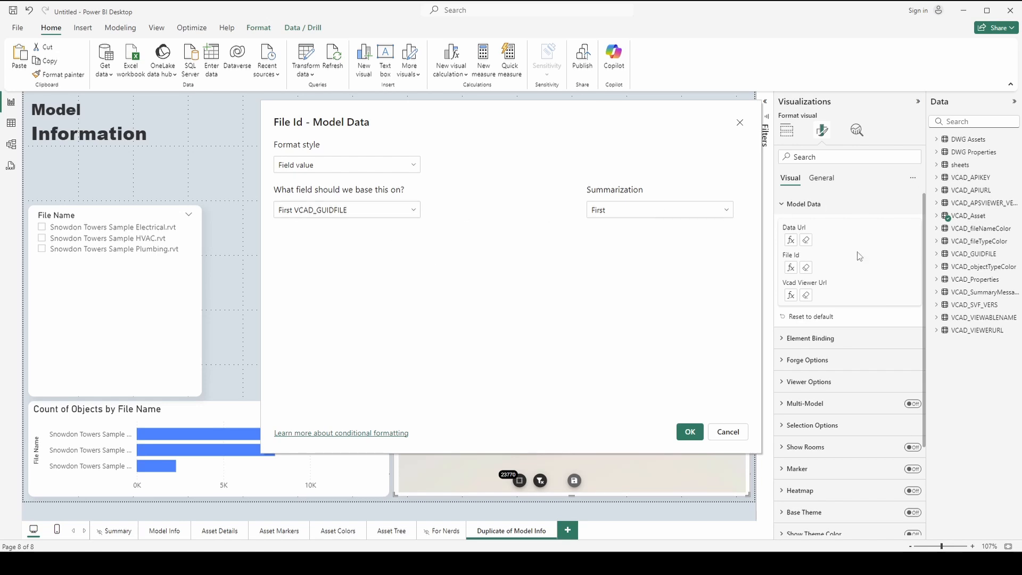
{"action": "left_click", "coordinate": [414, 210]}
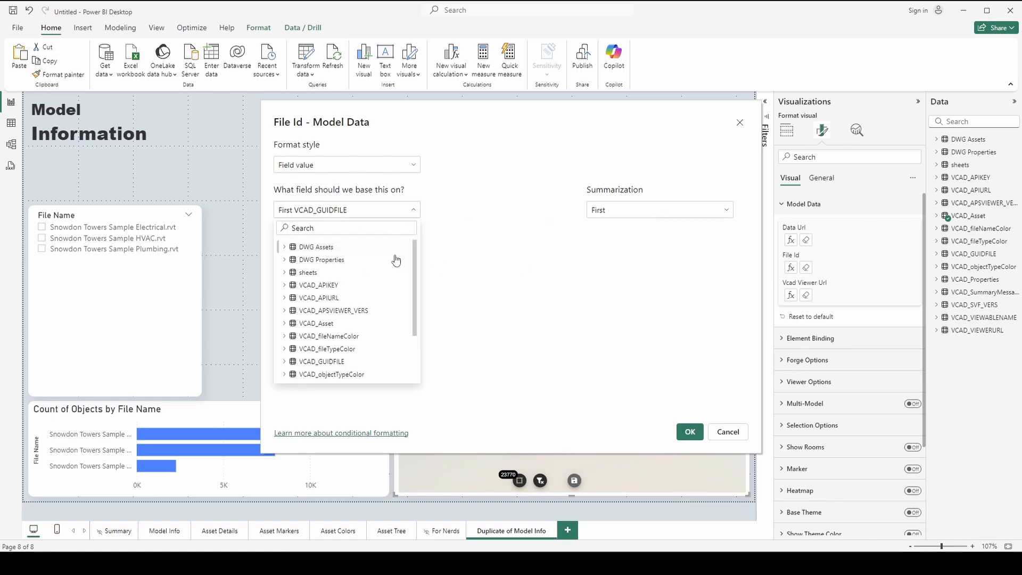
{"action": "left_click", "coordinate": [314, 249]}
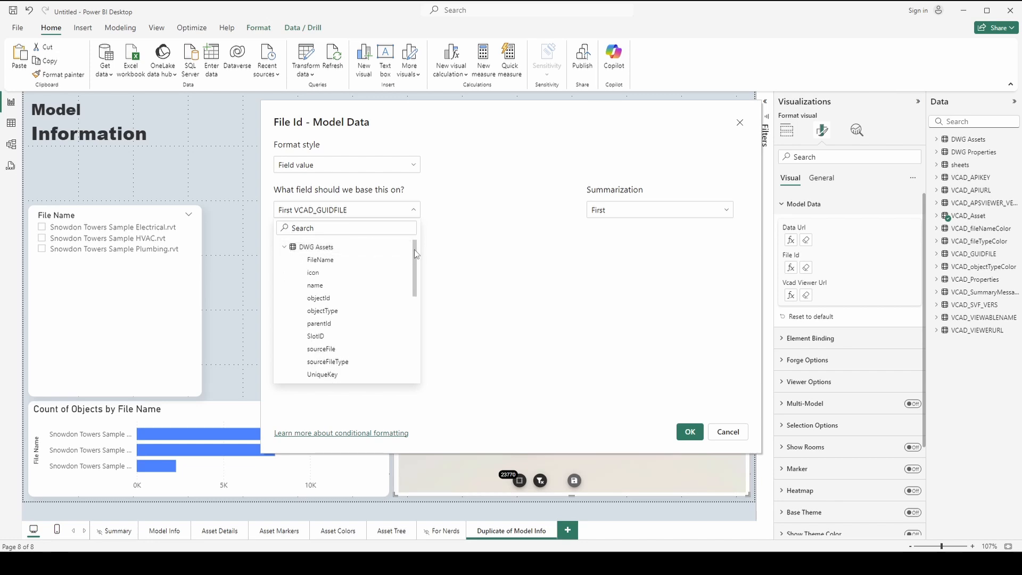
{"action": "scroll", "coordinate": [413, 258], "scroll_direction": "down", "scroll_amount": 3}
{"action": "left_click", "coordinate": [347, 298]}
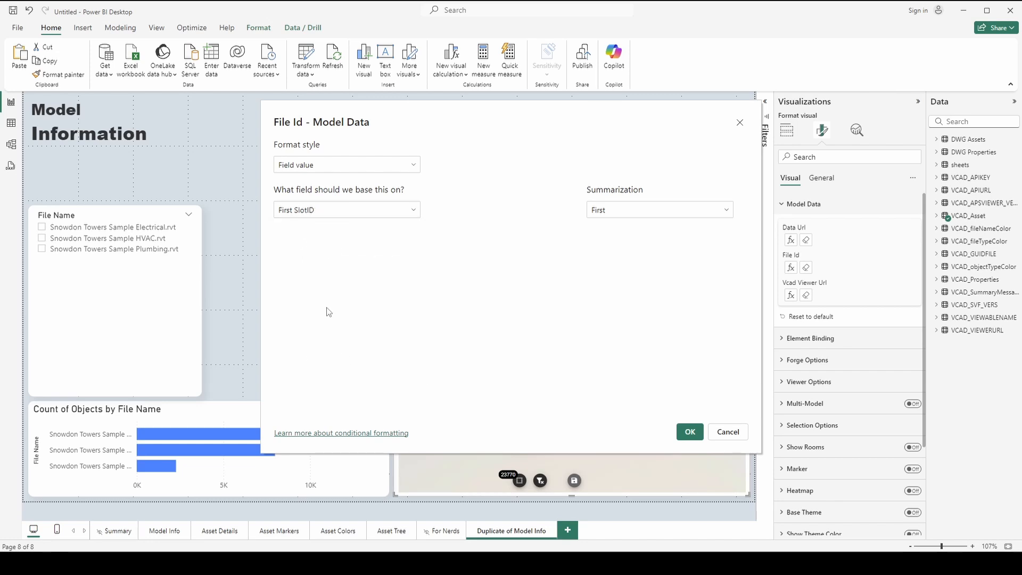
{"action": "left_click", "coordinate": [690, 432]}
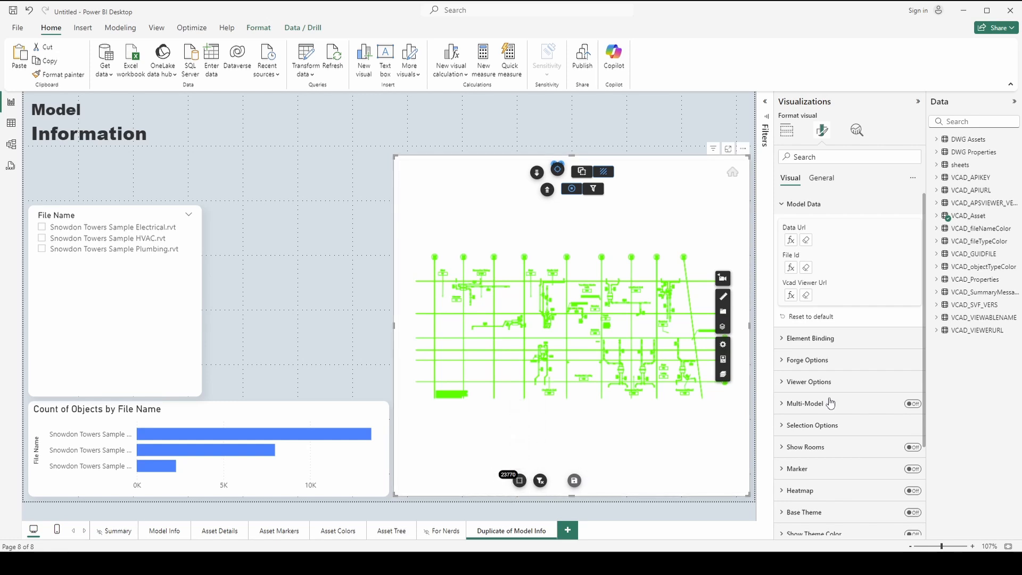
- Base the viewer's Selected View Guid in Forge Options on the ViewName field of DWG Assets, with First summarization
{"action": "left_click", "coordinate": [790, 368]}
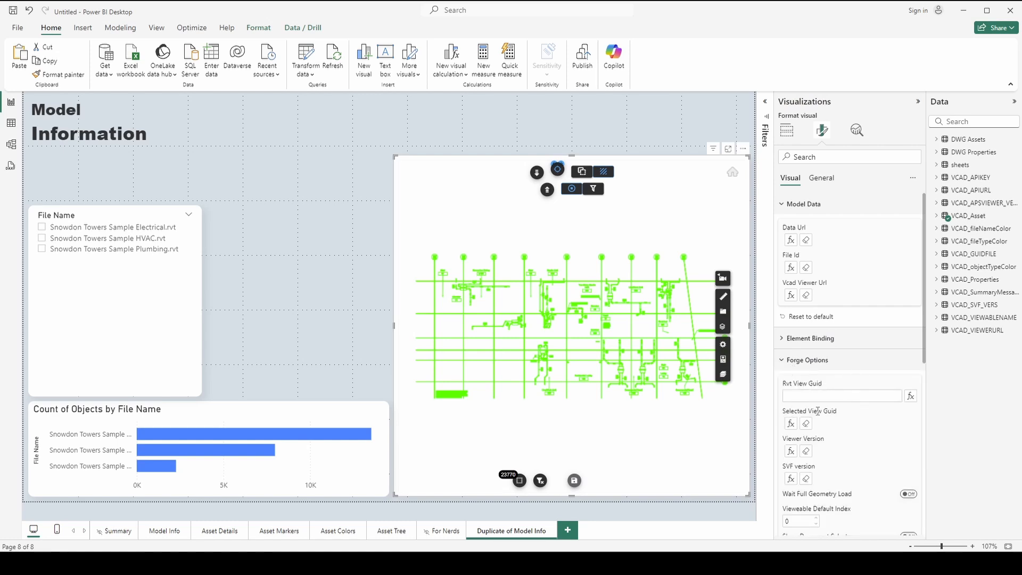
{"action": "left_click", "coordinate": [791, 424]}
{"action": "left_click", "coordinate": [387, 212]}
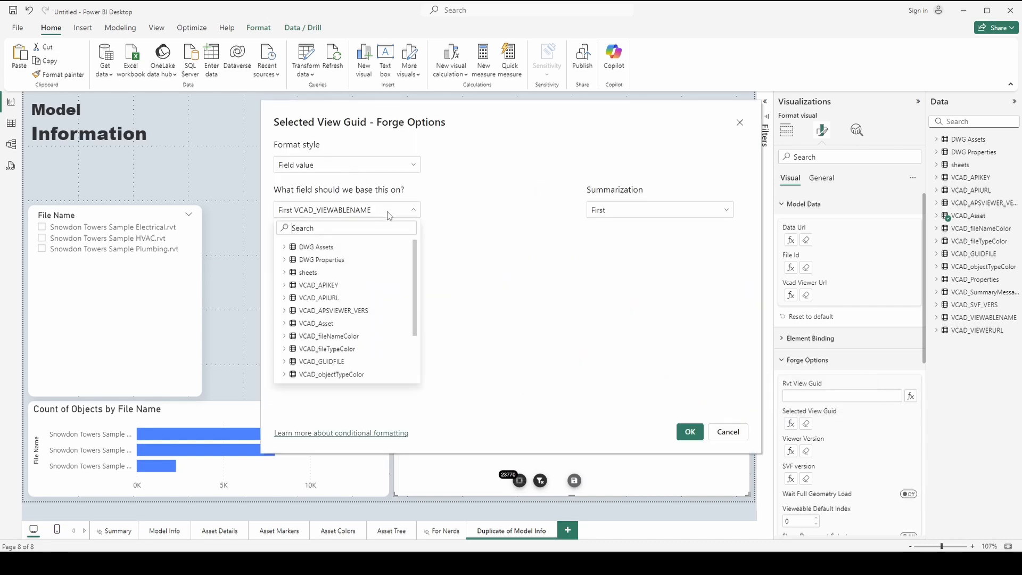
{"action": "left_click", "coordinate": [341, 248]}
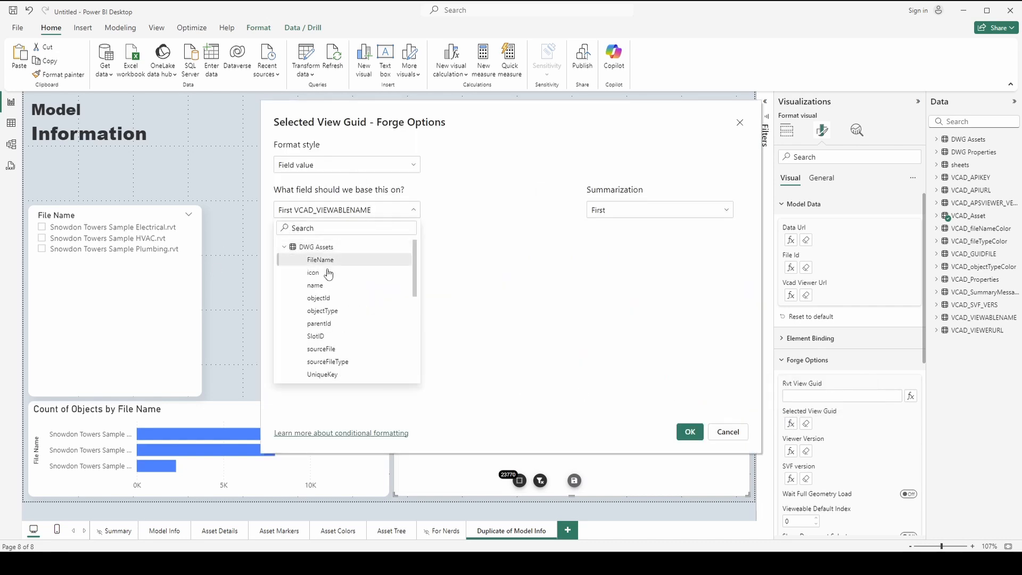
{"action": "scroll", "coordinate": [331, 352], "scroll_direction": "down", "scroll_amount": 4}
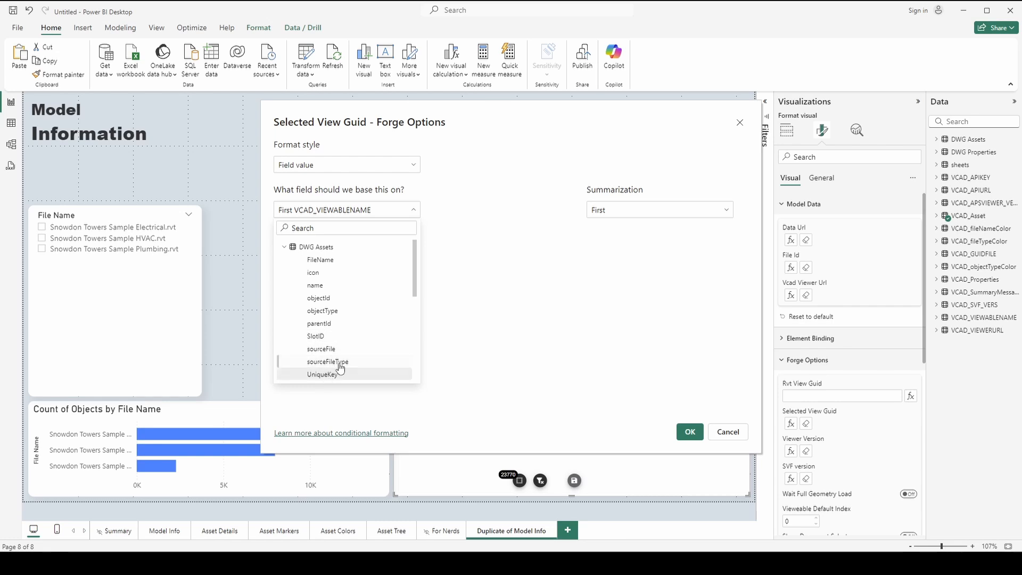
{"action": "left_click", "coordinate": [328, 285]}
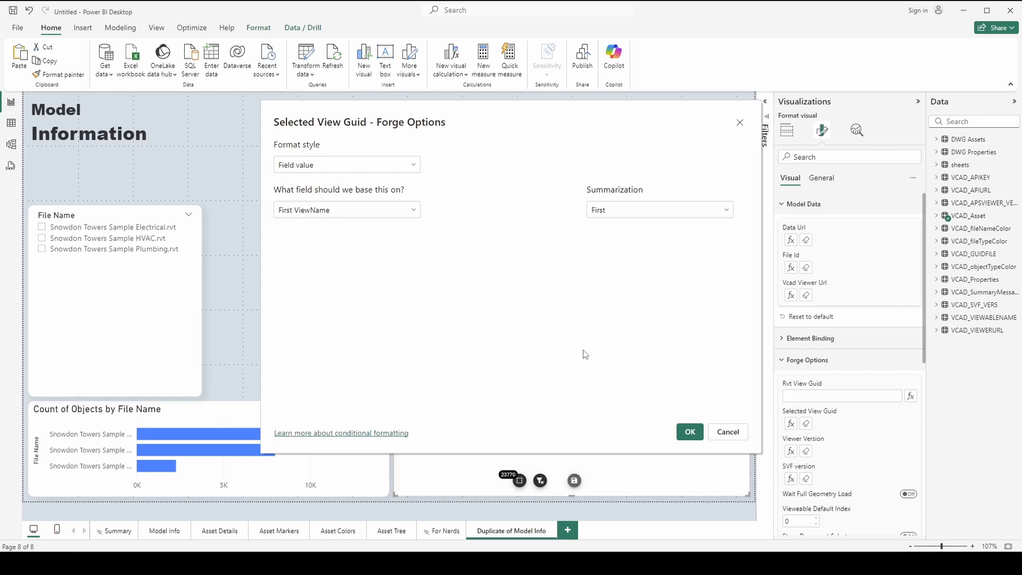
{"action": "left_click", "coordinate": [690, 431]}
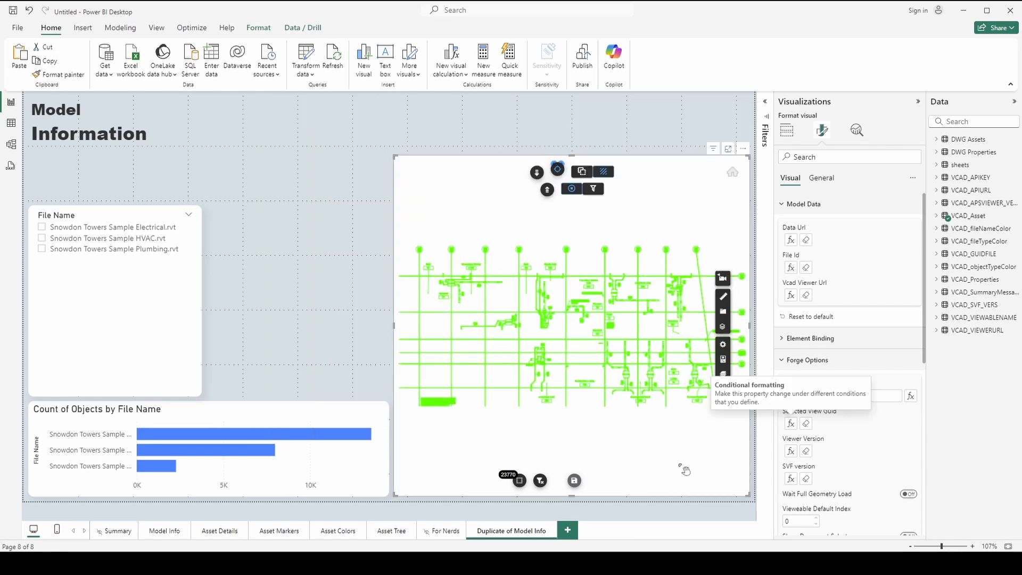
- Replace the viewer's Object Id field from VCAD_Asset with objectId from DWG Assets, and select the objects in the viewer
{"action": "left_click", "coordinate": [787, 131]}
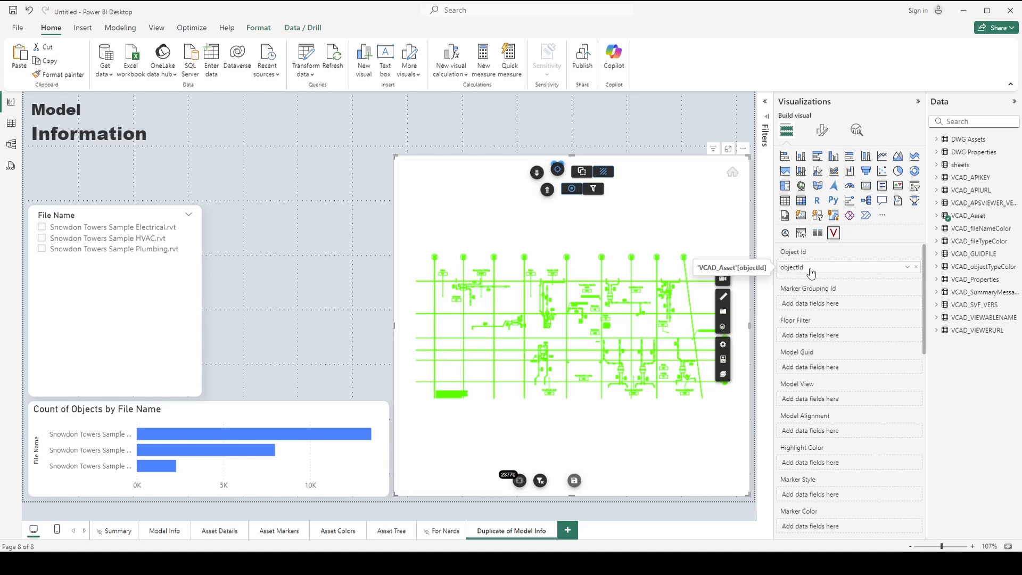
{"action": "left_click", "coordinate": [947, 139]}
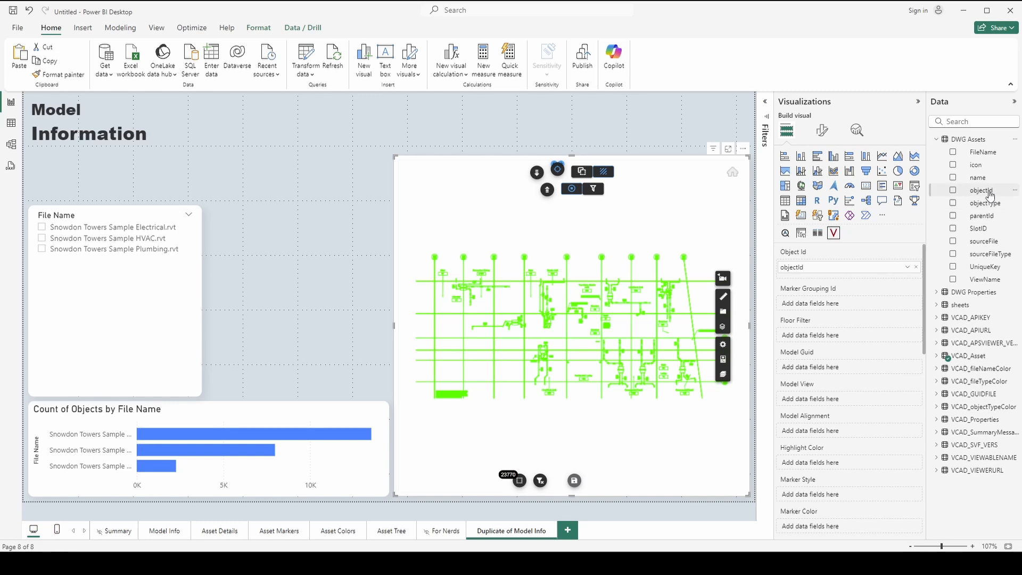
{"action": "left_click_drag", "start_coordinate": [987, 192], "coordinate": [822, 281]}
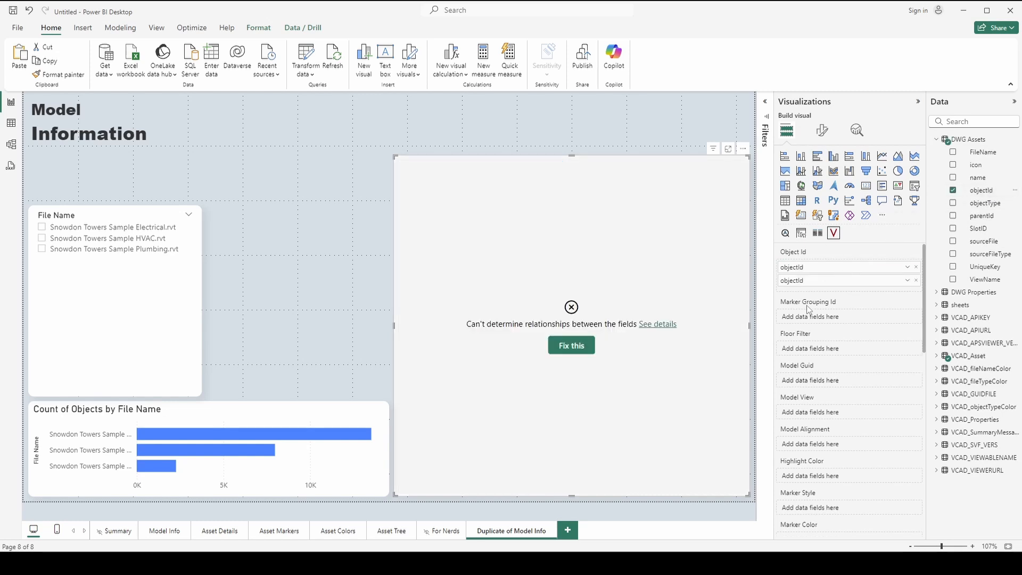
{"action": "left_click", "coordinate": [915, 280]}
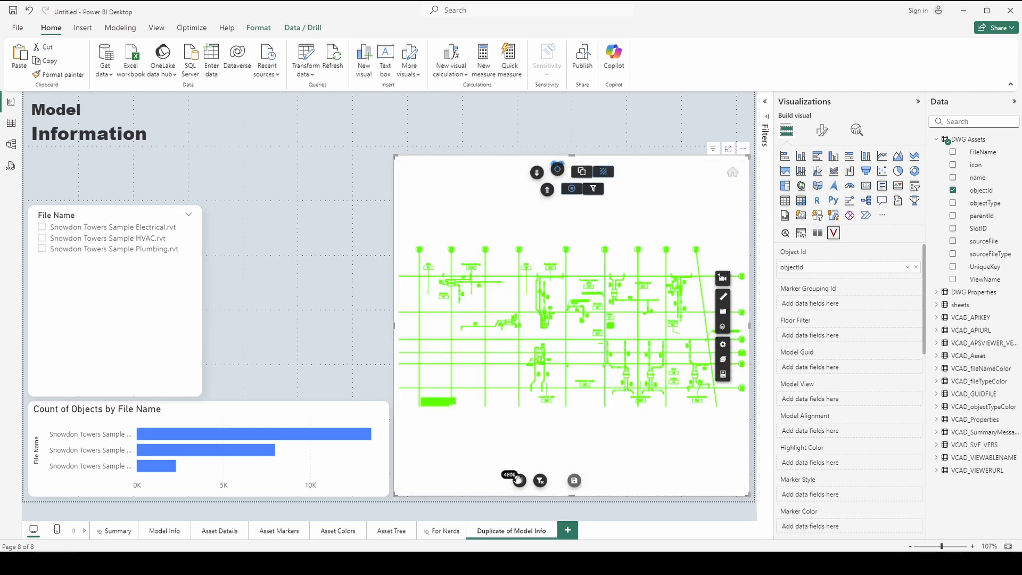
{"action": "left_click", "coordinate": [518, 480]}
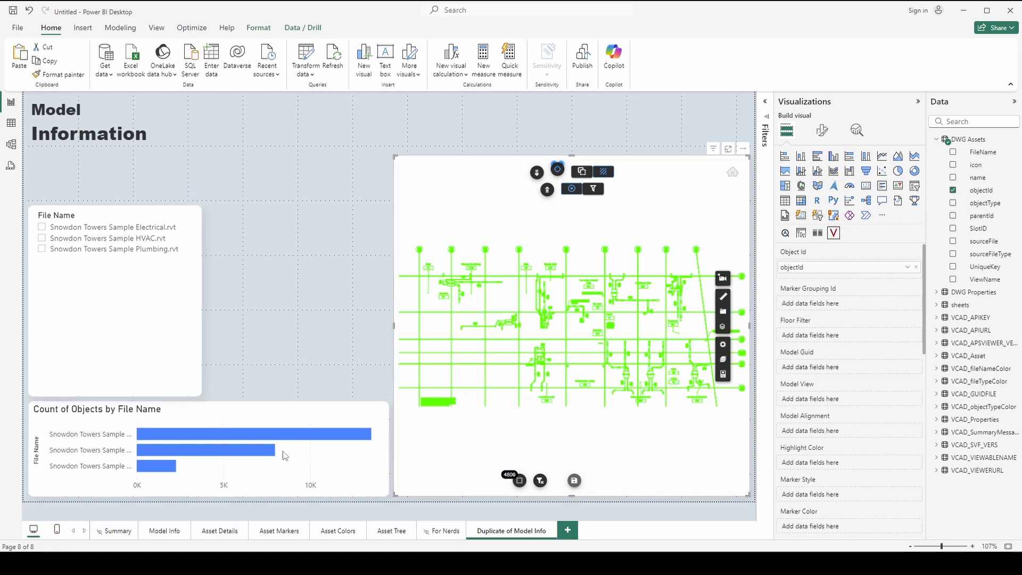
- Replace the File Name slicer's field with FileName from DWG Assets and widen the slicer to fit the full drawing names
{"action": "left_click", "coordinate": [151, 347]}
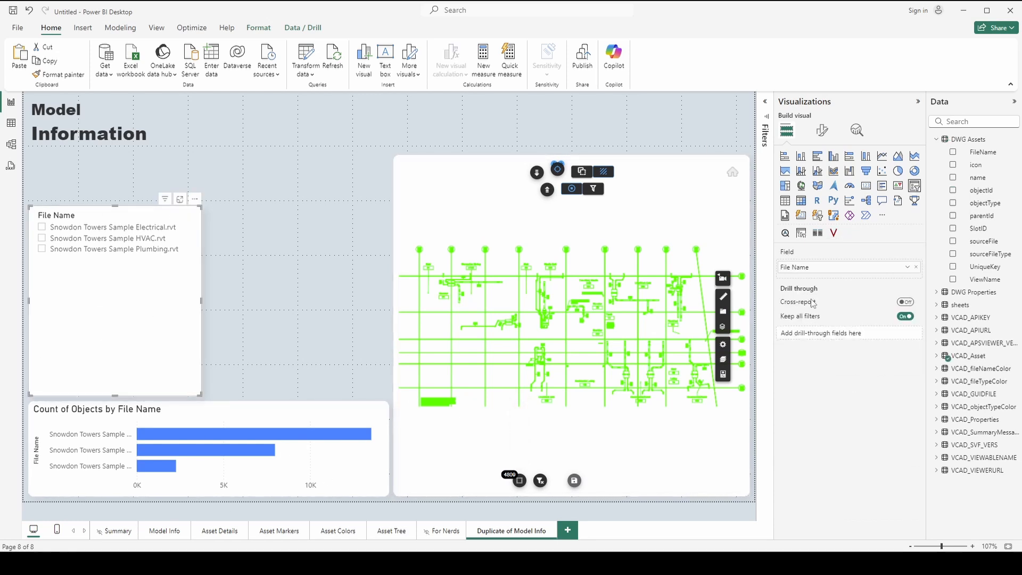
{"action": "left_click", "coordinate": [917, 269]}
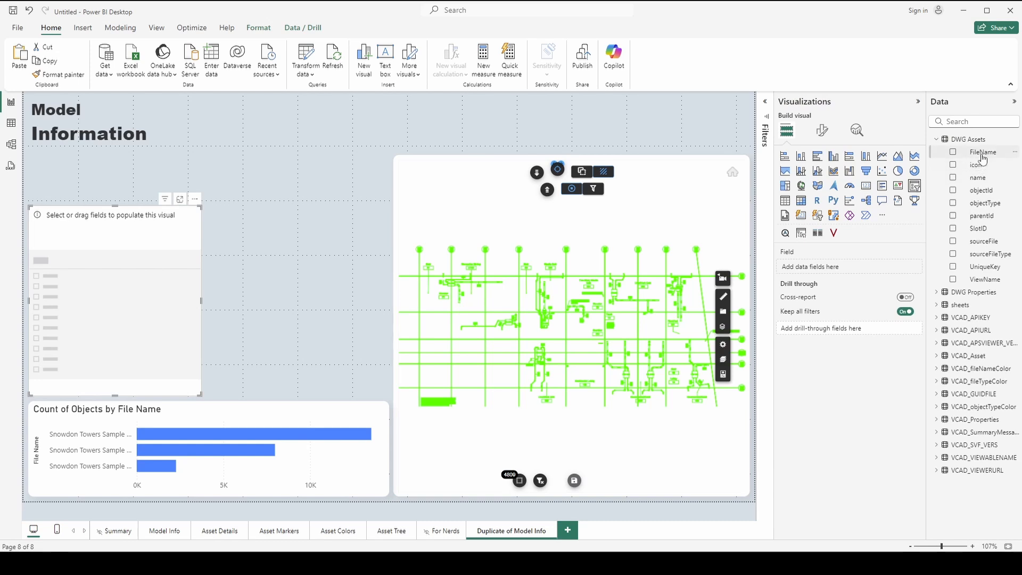
{"action": "left_click_drag", "start_coordinate": [984, 152], "coordinate": [852, 267]}
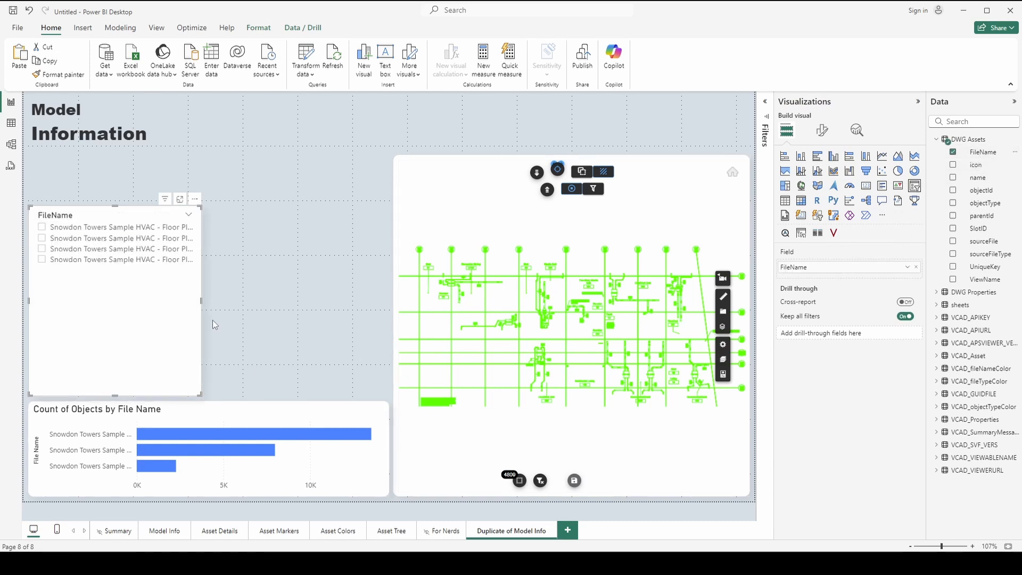
{"action": "left_click_drag", "start_coordinate": [201, 304], "coordinate": [256, 303]}
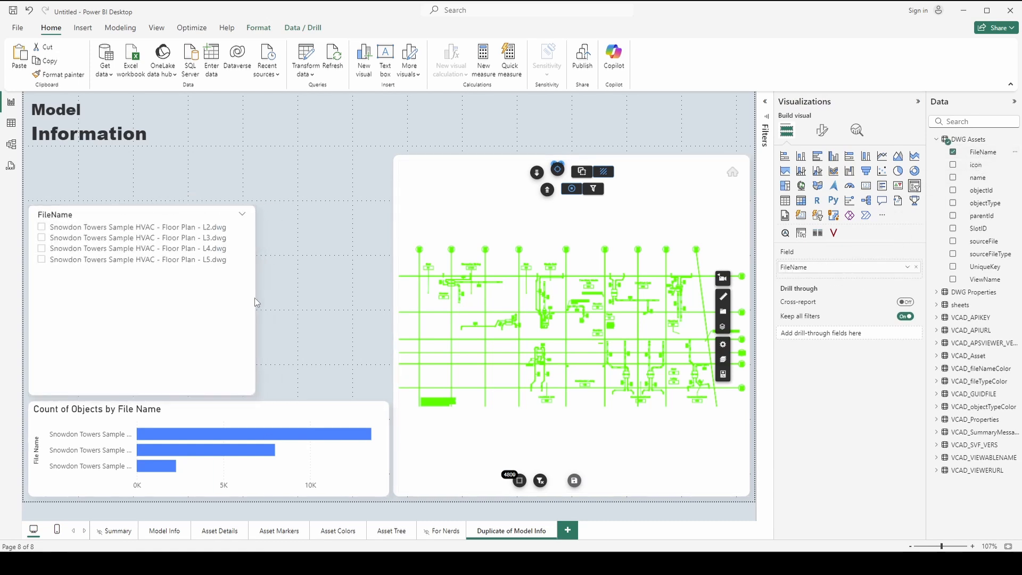
- Turn on single selection for the FileName slicer and show the Floor Plan - L4 drawing in the viewer
{"action": "left_click", "coordinate": [43, 229]}
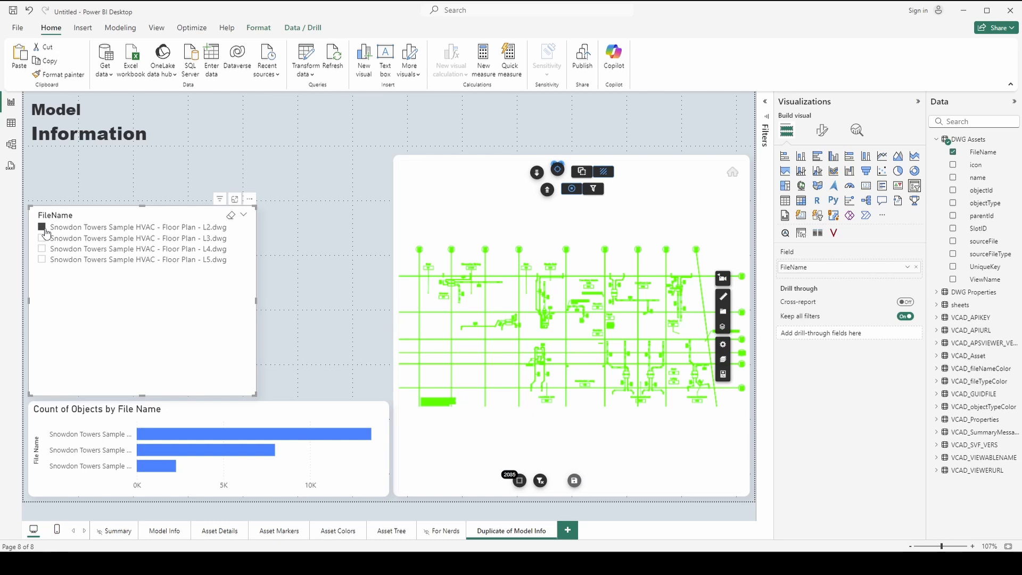
{"action": "left_click", "coordinate": [45, 231]}
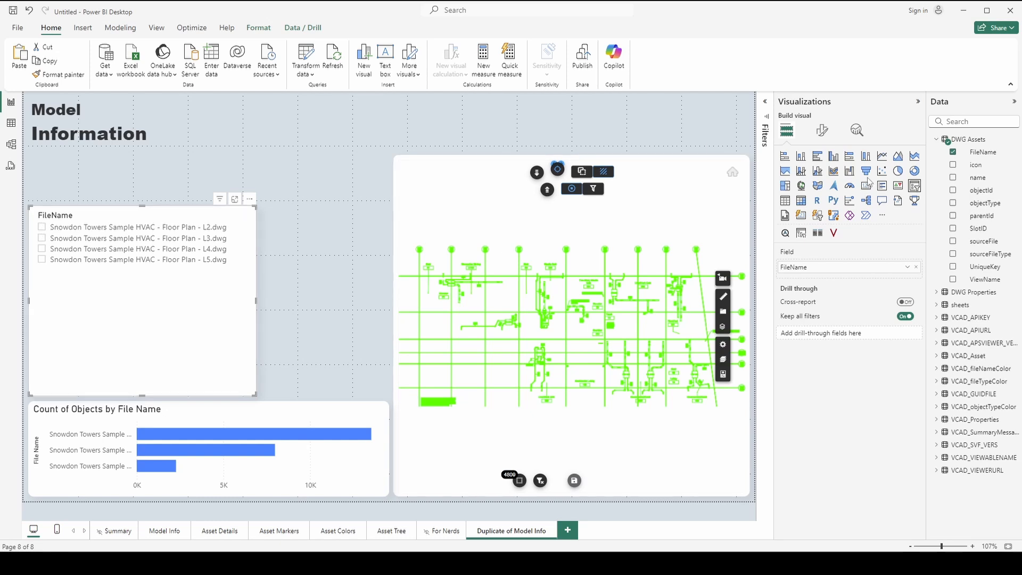
{"action": "left_click", "coordinate": [823, 131]}
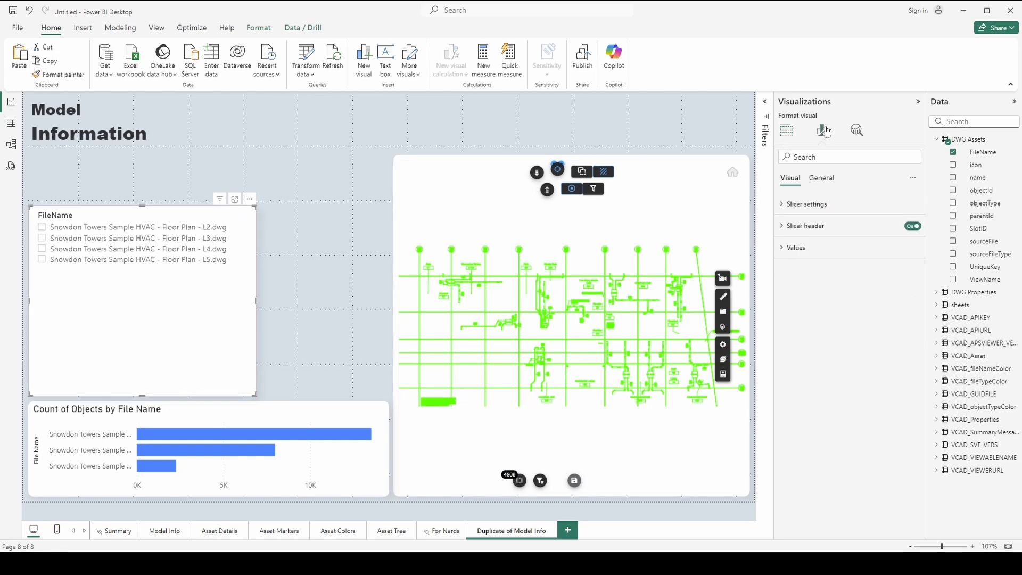
{"action": "left_click", "coordinate": [813, 210]}
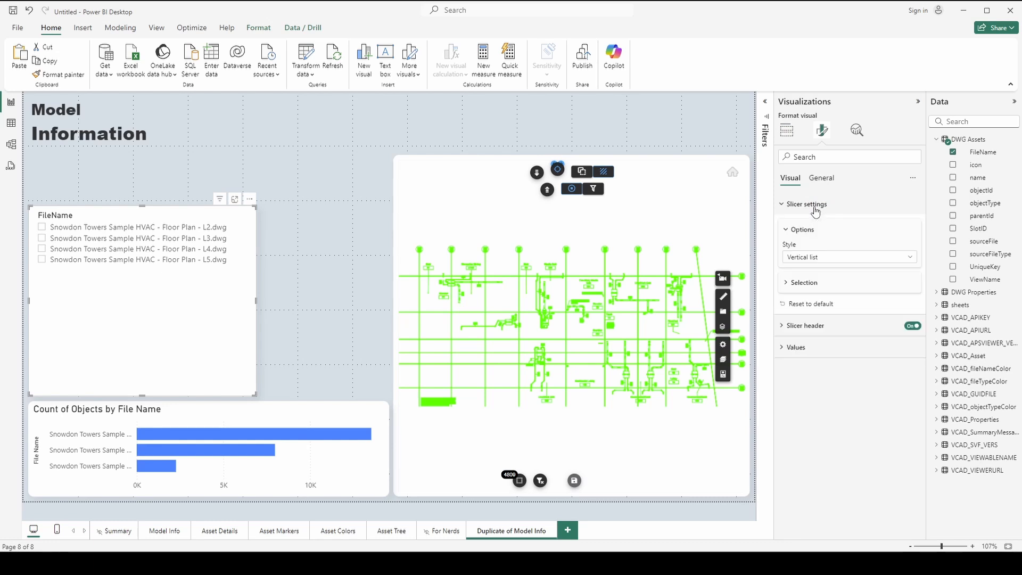
{"action": "left_click", "coordinate": [801, 283]}
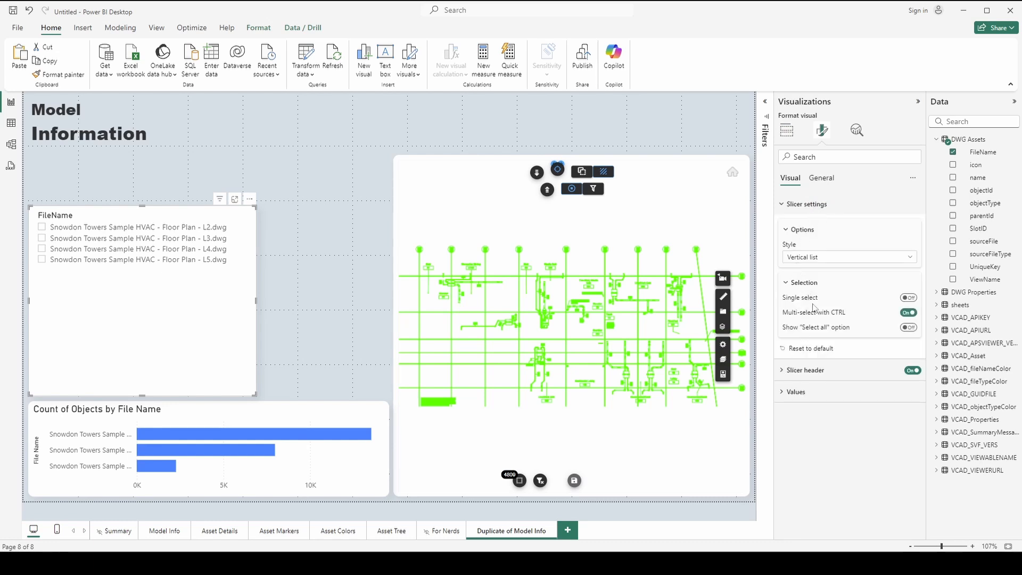
{"action": "left_click", "coordinate": [908, 298]}
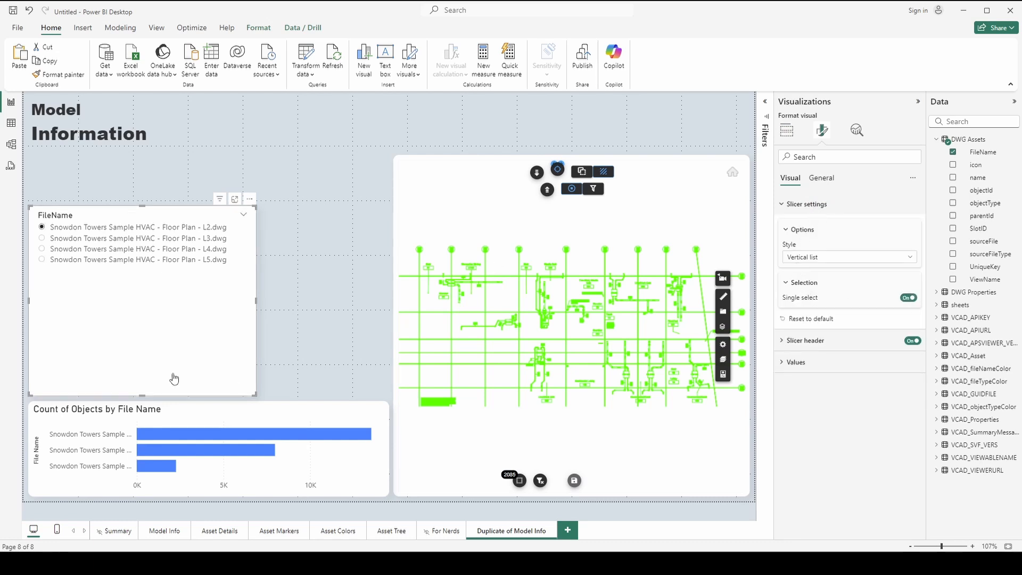
{"action": "left_click", "coordinate": [42, 249]}
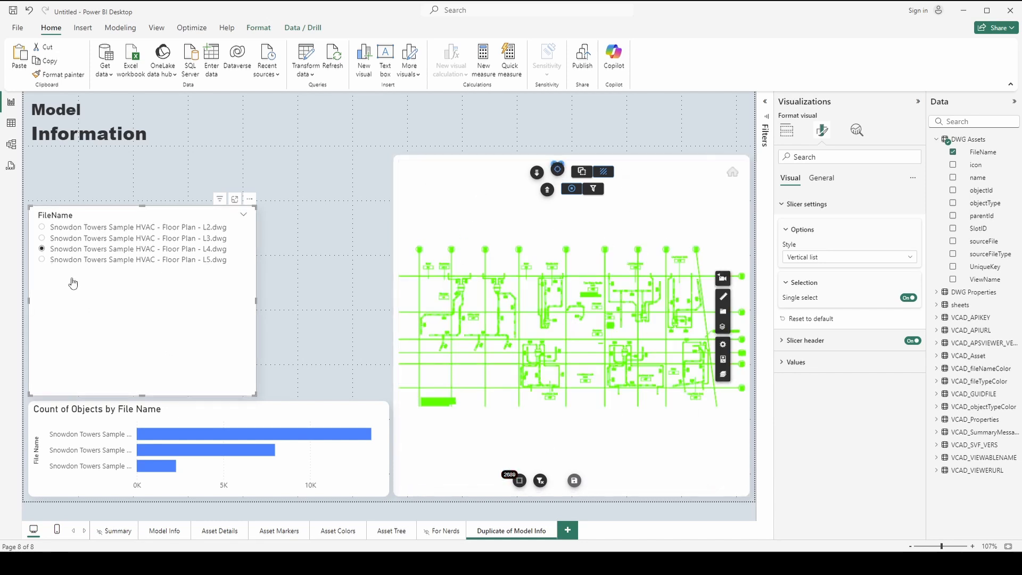
{"action": "mouse_move", "coordinate": [507, 479]}
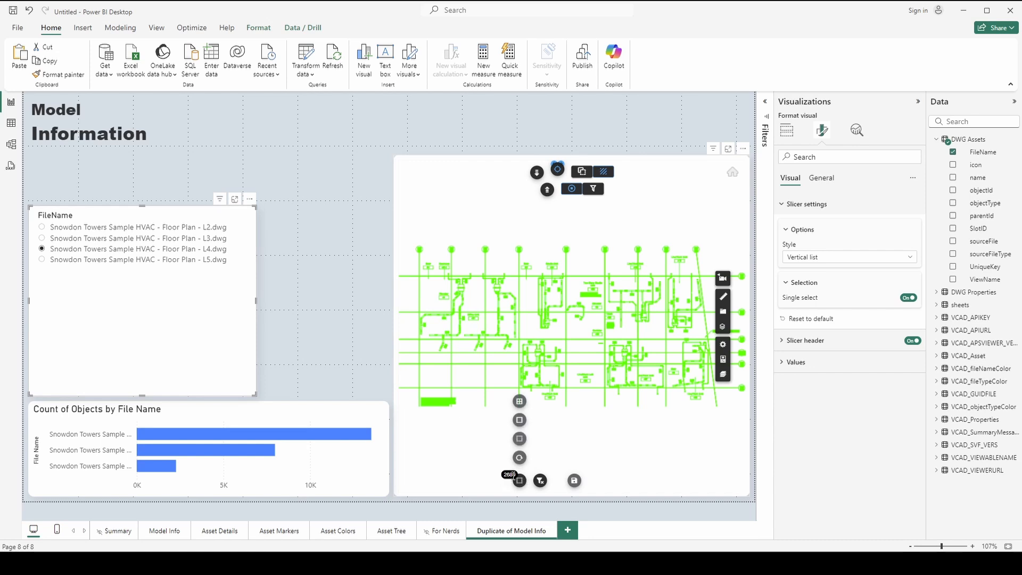
- Rebuild the object count bar chart from DWG Assets, with FileName on the Y-axis and the count of objectId on the X-axis
{"action": "left_click", "coordinate": [185, 418]}
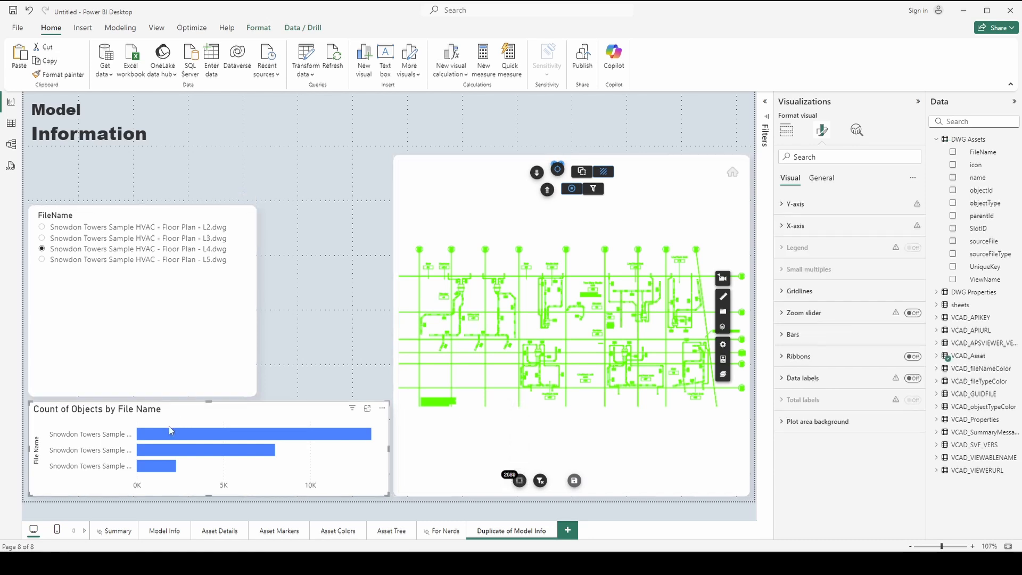
{"action": "left_click", "coordinate": [788, 134]}
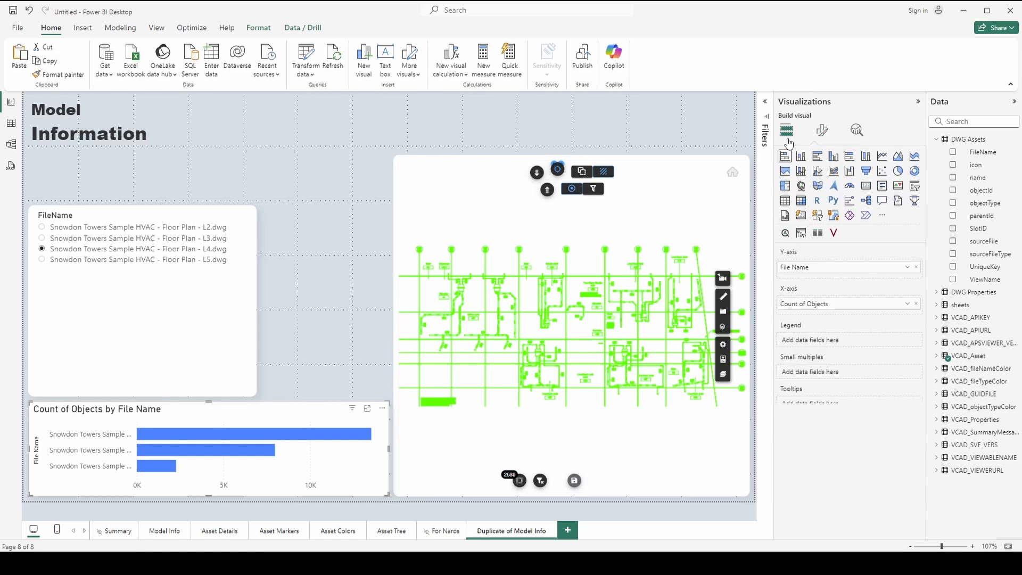
{"action": "left_click", "coordinate": [916, 266]}
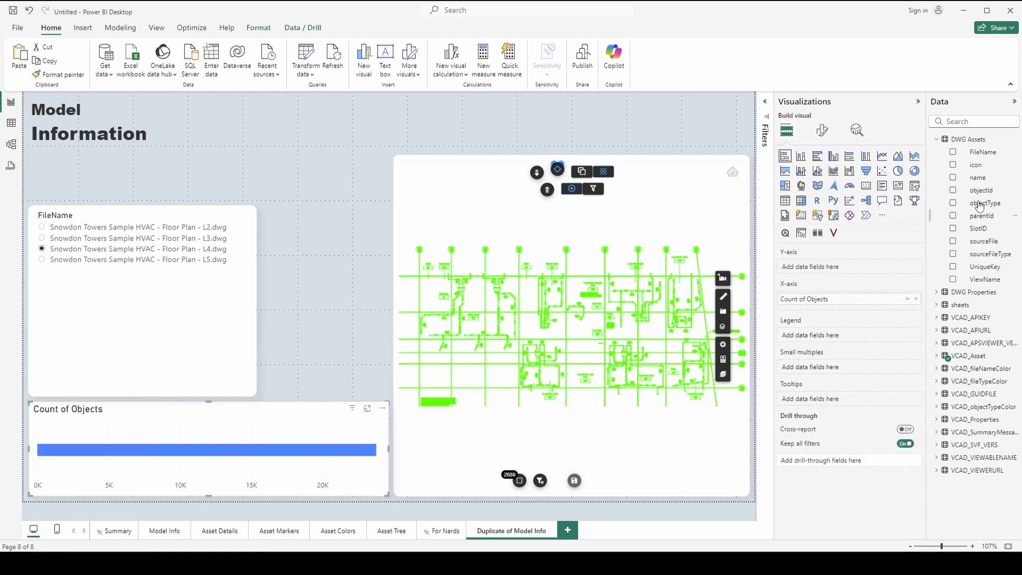
{"action": "left_click_drag", "start_coordinate": [984, 153], "coordinate": [846, 269]}
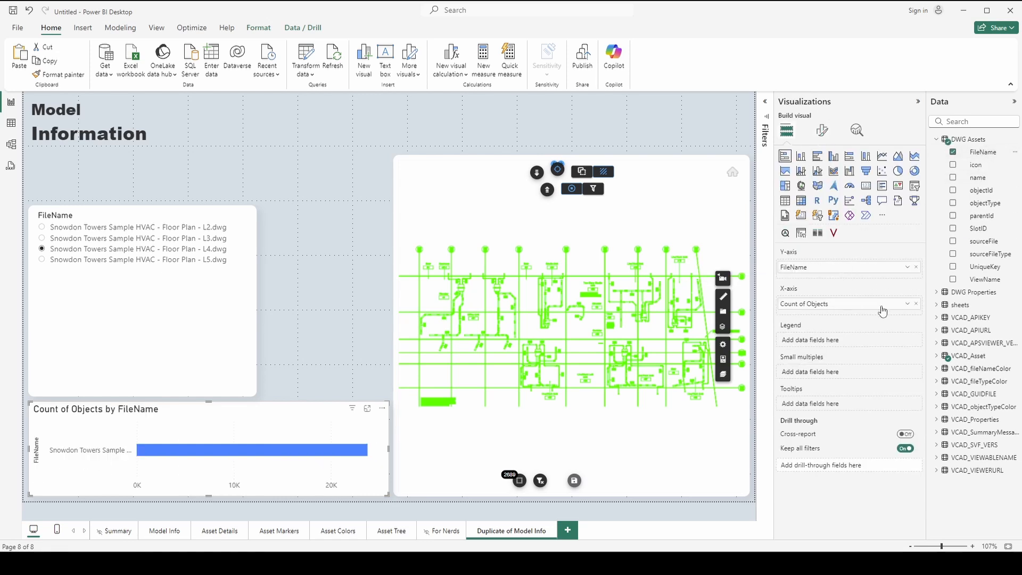
{"action": "left_click", "coordinate": [915, 304]}
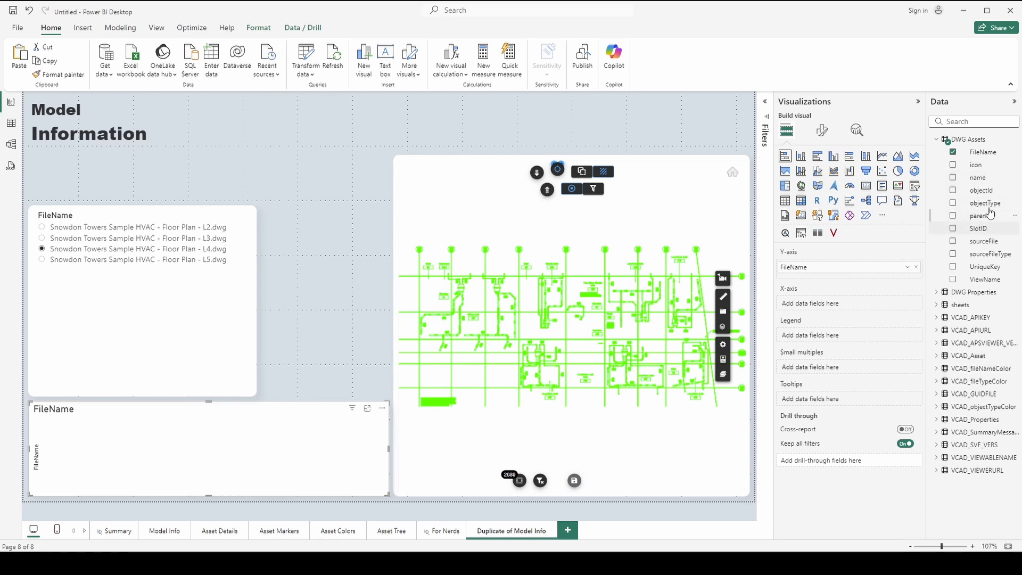
{"action": "left_click_drag", "start_coordinate": [993, 196], "coordinate": [844, 303]}
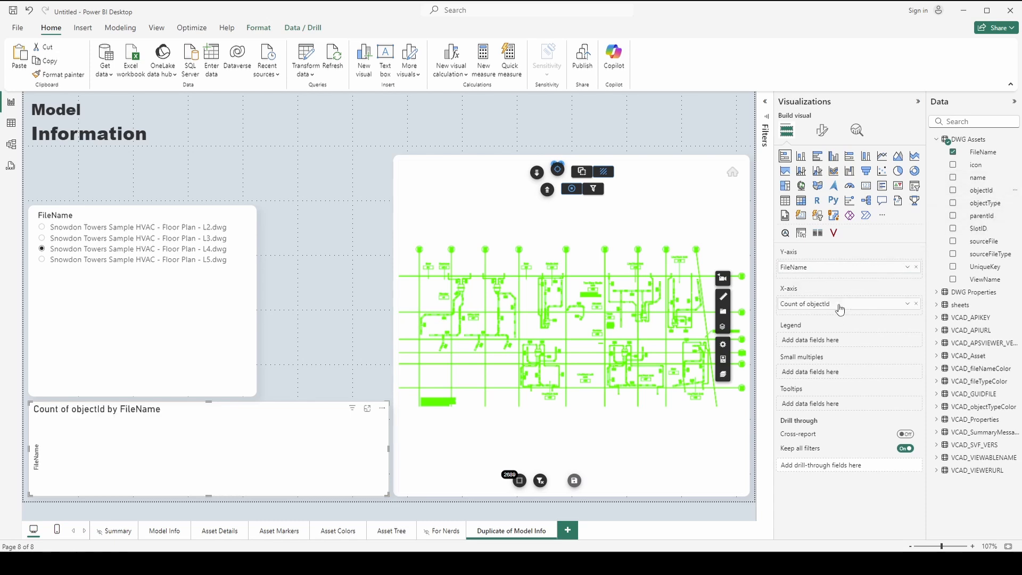
- Check the chart and viewer by filtering the page to the Floor Plan - L5 drawing and back to L4
{"action": "left_click", "coordinate": [42, 259]}
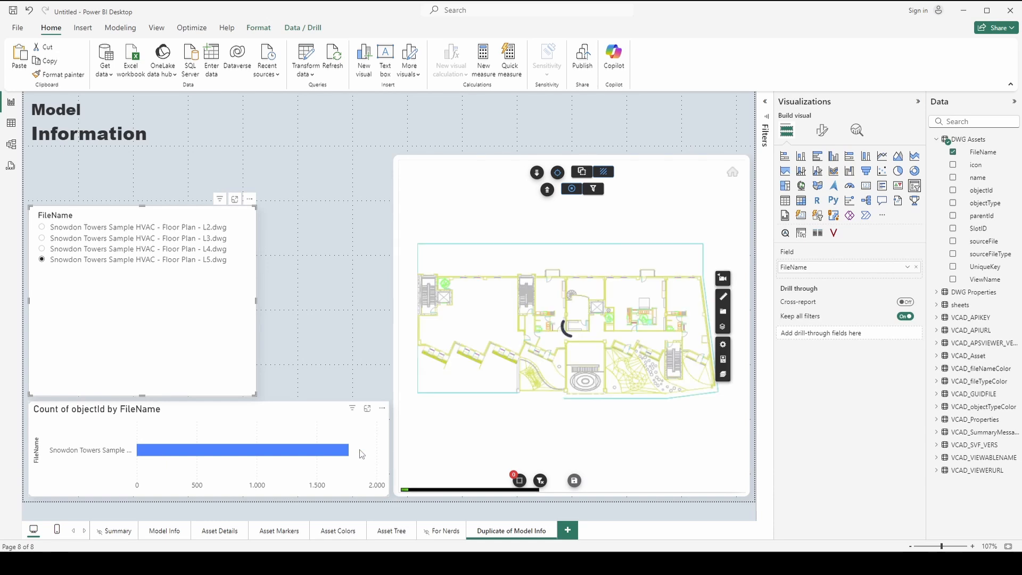
{"action": "left_click", "coordinate": [345, 456]}
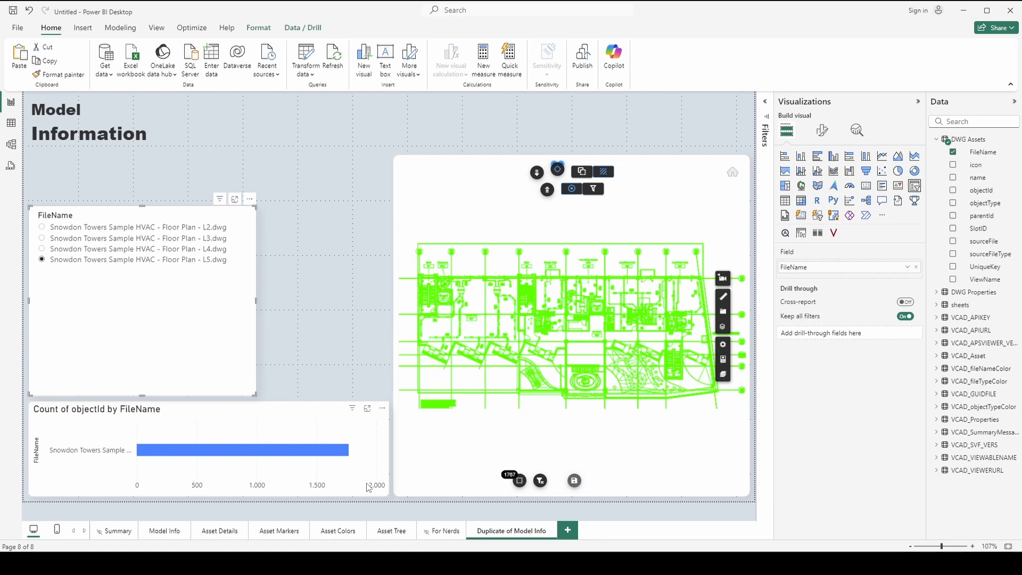
{"action": "left_click", "coordinate": [76, 252]}
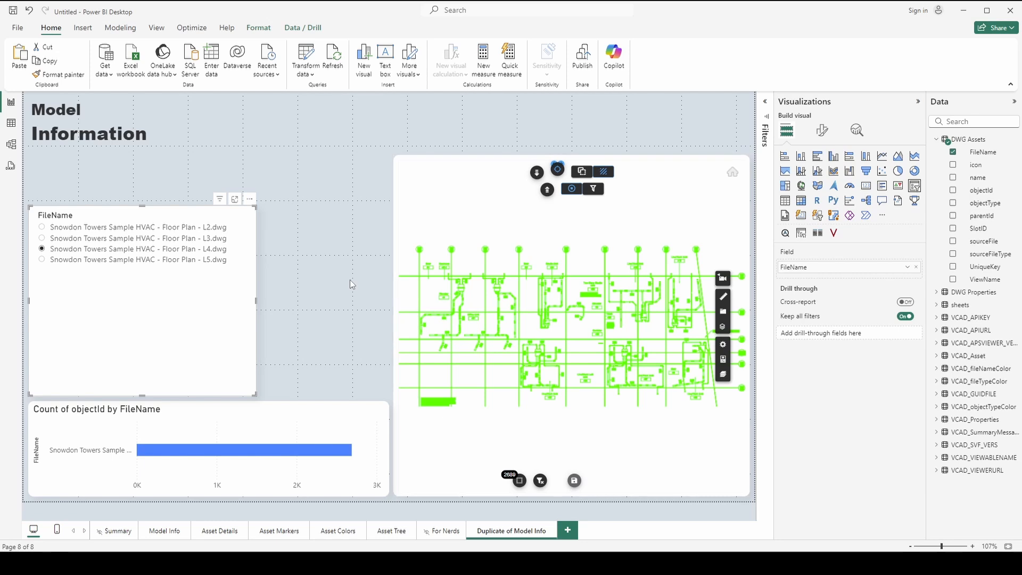
- Import the text file IfcGuid-Handle-mapping.csv from the assets folder and load it as a table
{"action": "left_click", "coordinate": [113, 81]}
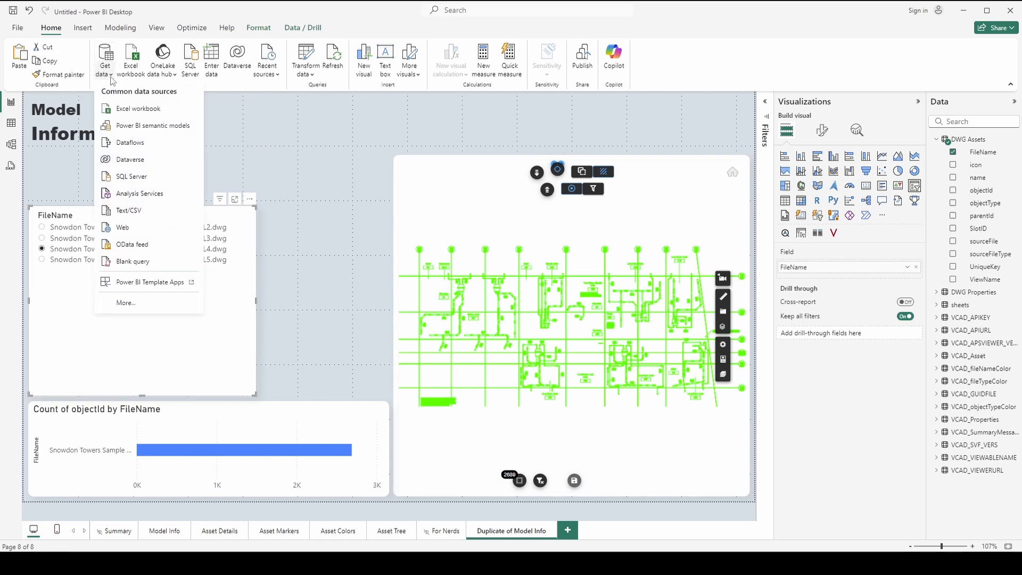
{"action": "left_click", "coordinate": [170, 211]}
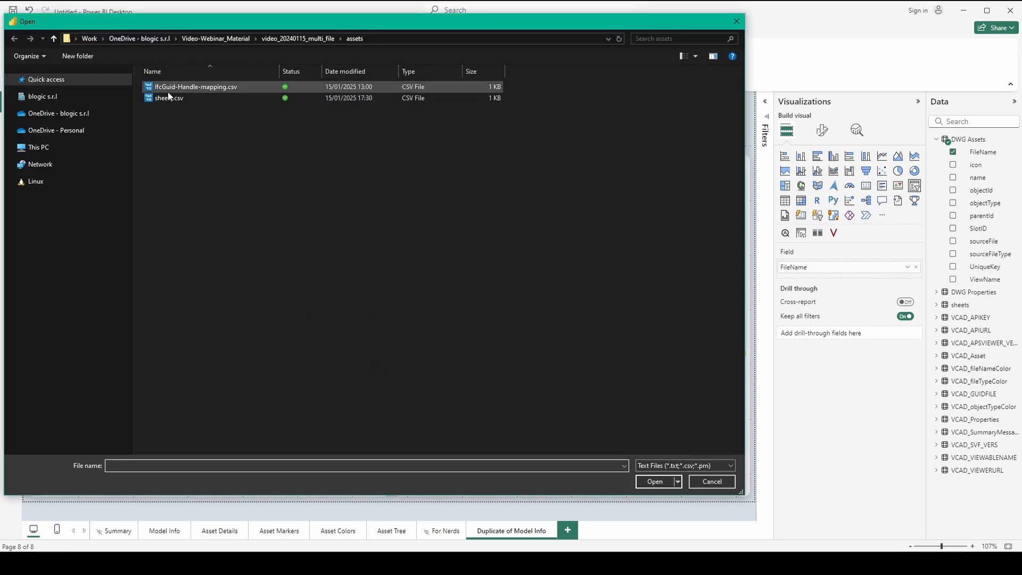
{"action": "left_click", "coordinate": [168, 91]}
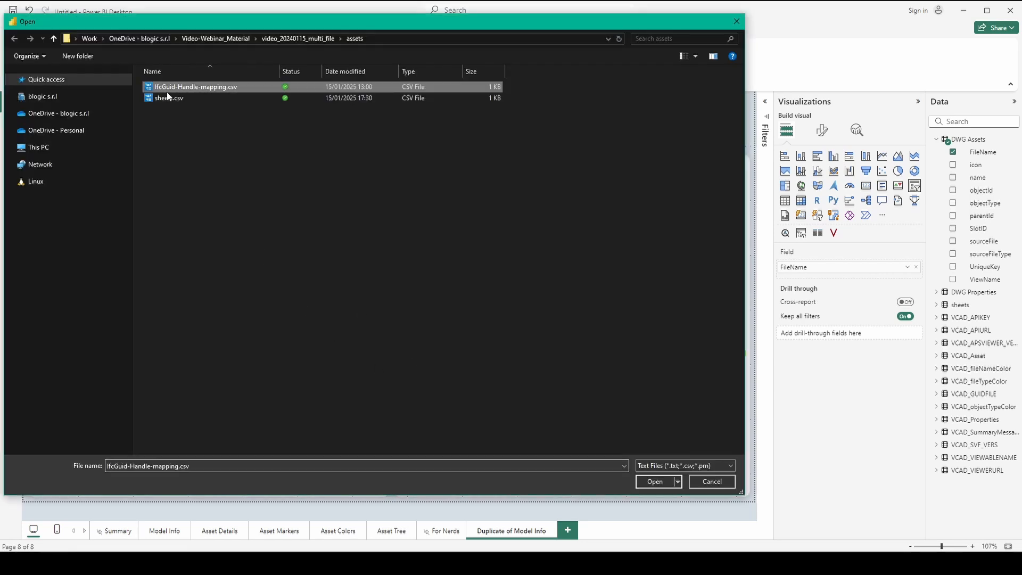
{"action": "left_click", "coordinate": [656, 486]}
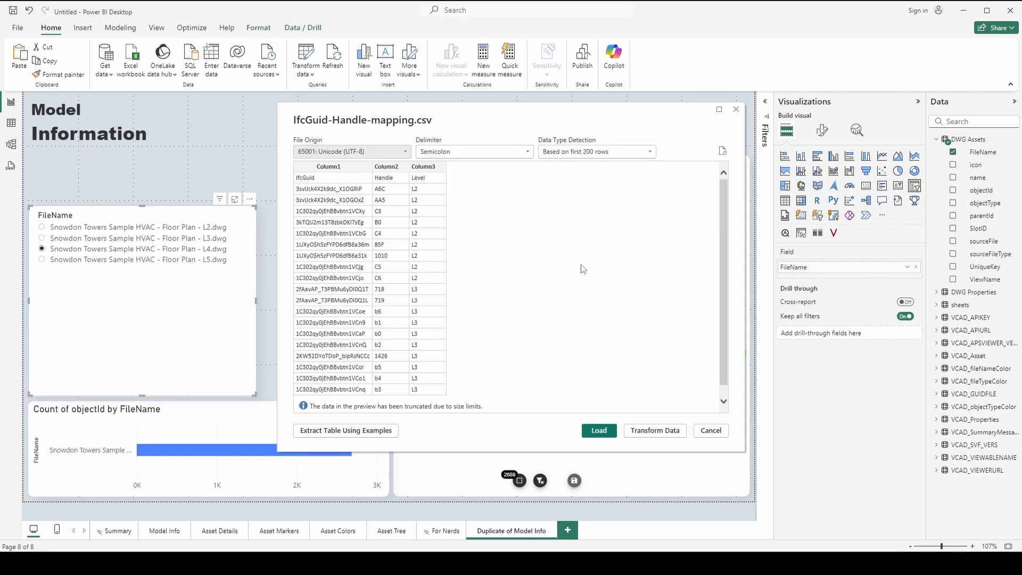
{"action": "left_click", "coordinate": [600, 431]}
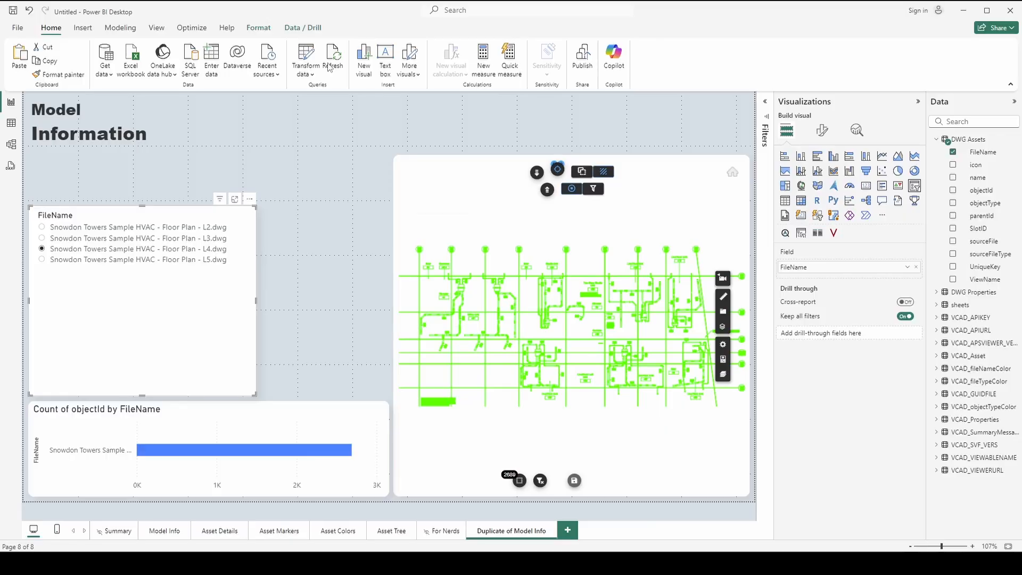
- Promote the first row of the IfcGuid-Handle-mapping query to column headers in Power Query Editor
{"action": "left_click", "coordinate": [307, 61]}
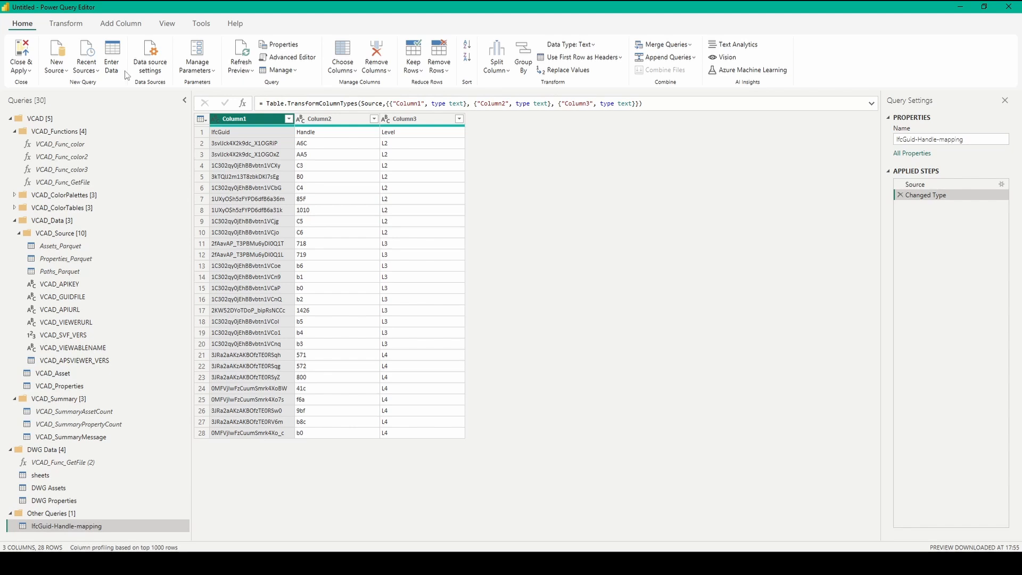
{"action": "left_click", "coordinate": [66, 23]}
{"action": "left_click", "coordinate": [58, 70]}
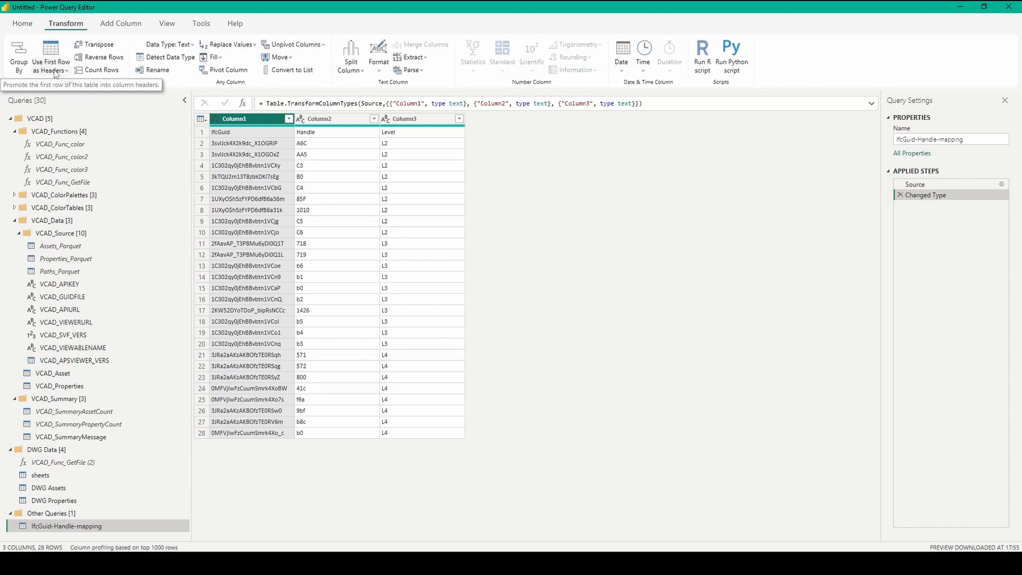
{"action": "left_click", "coordinate": [63, 87]}
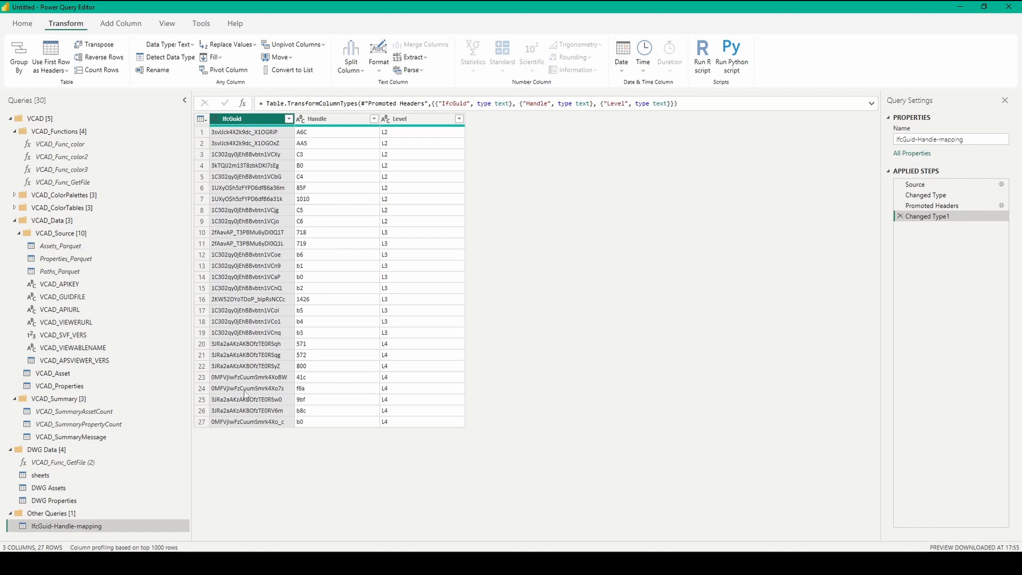
- Examine the Handle, Level and IfcGuid columns of the mapping query and the columns of VCAD_Asset
{"action": "left_click", "coordinate": [325, 121]}
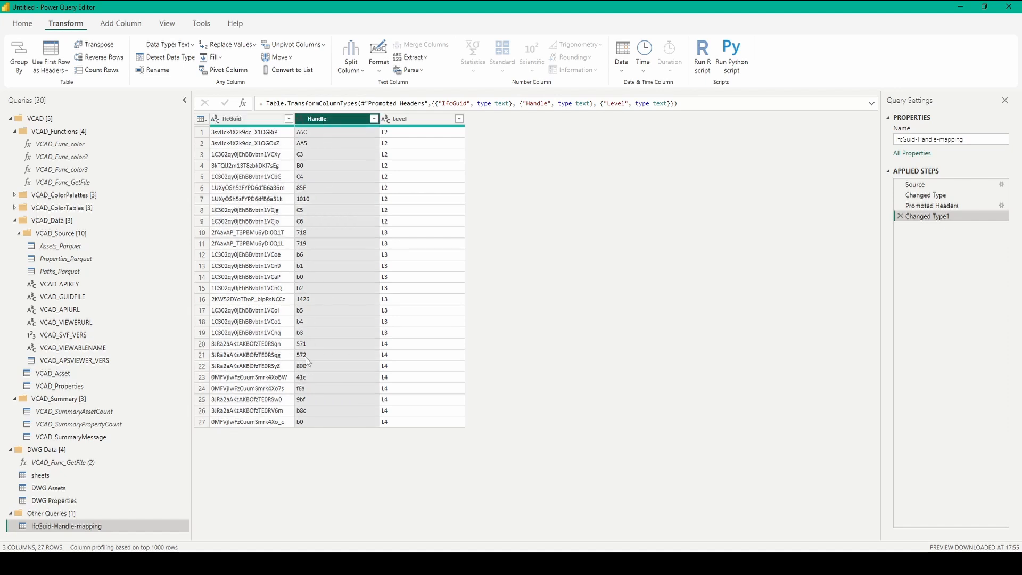
{"action": "left_click", "coordinate": [419, 176]}
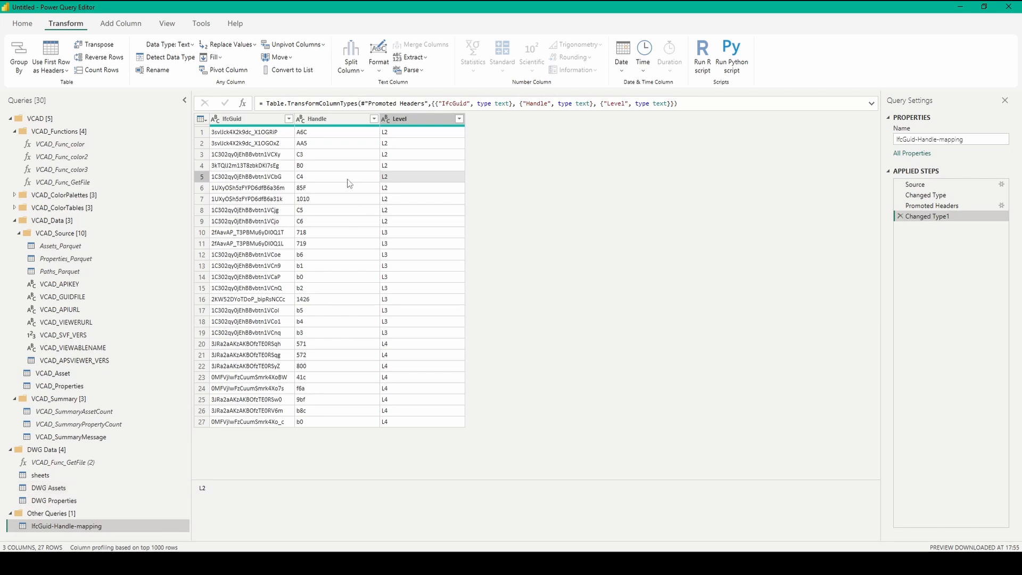
{"action": "left_click", "coordinate": [260, 120]}
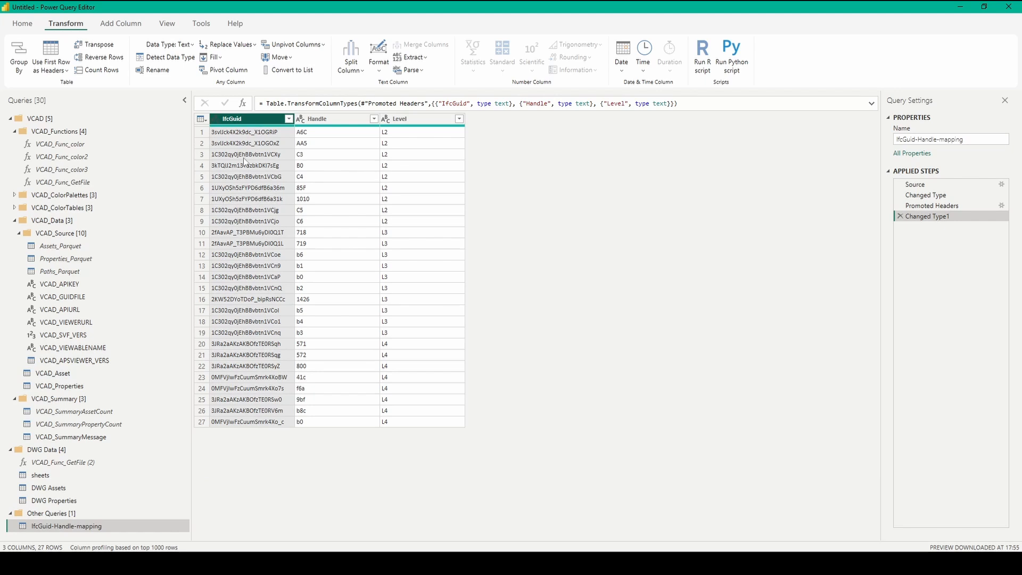
{"action": "left_click", "coordinate": [97, 371]}
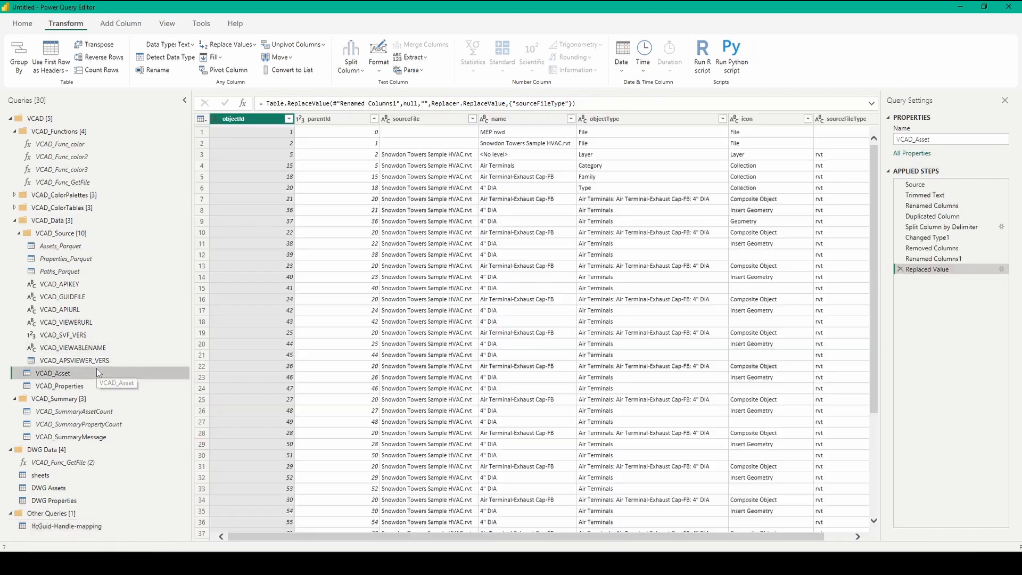
{"action": "left_click_drag", "start_coordinate": [476, 536], "coordinate": [524, 535]}
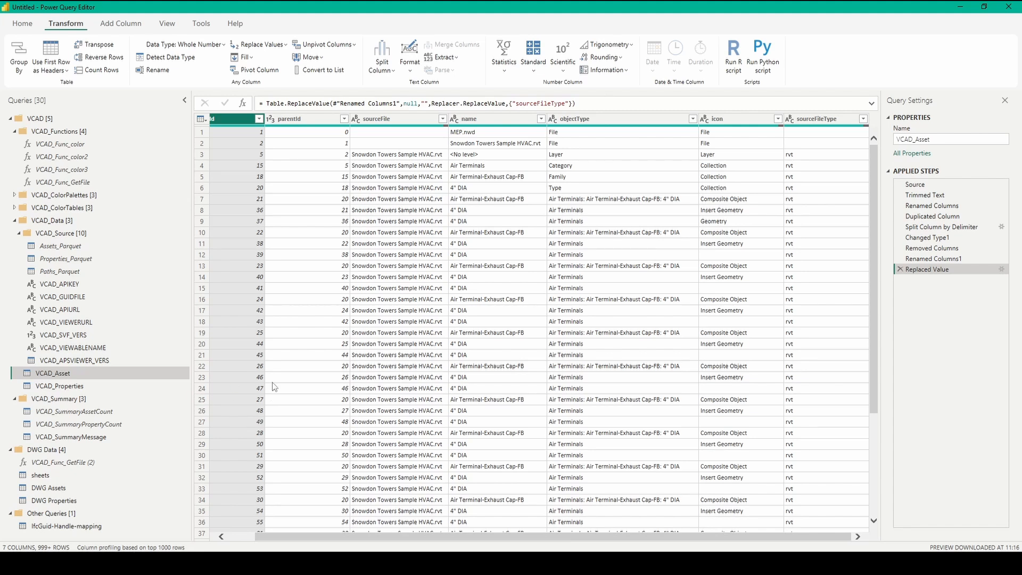
- Create a reference query from VCAD_Properties and name it IfcGuids
{"action": "left_click", "coordinate": [14, 399]}
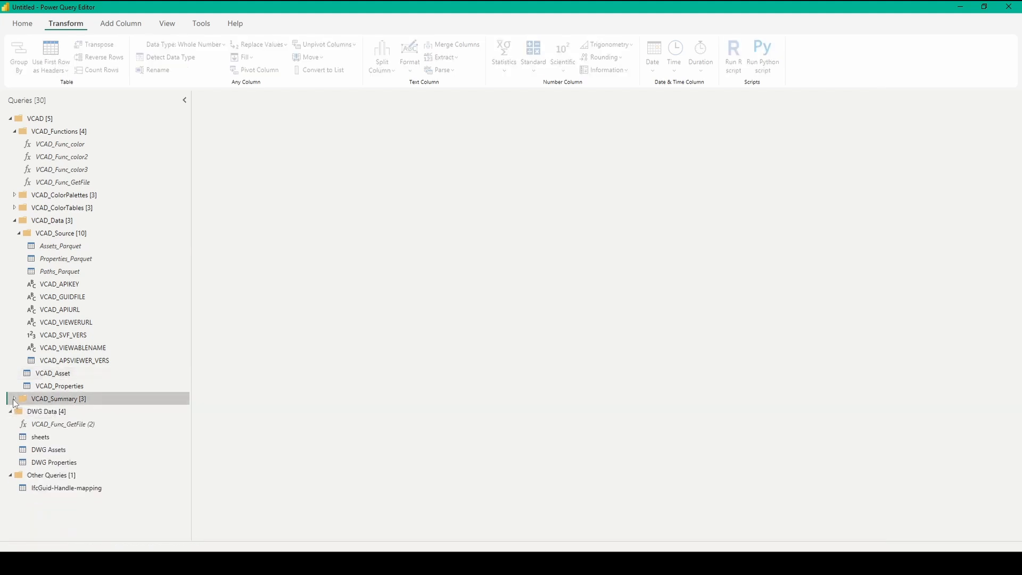
{"action": "left_click", "coordinate": [52, 384]}
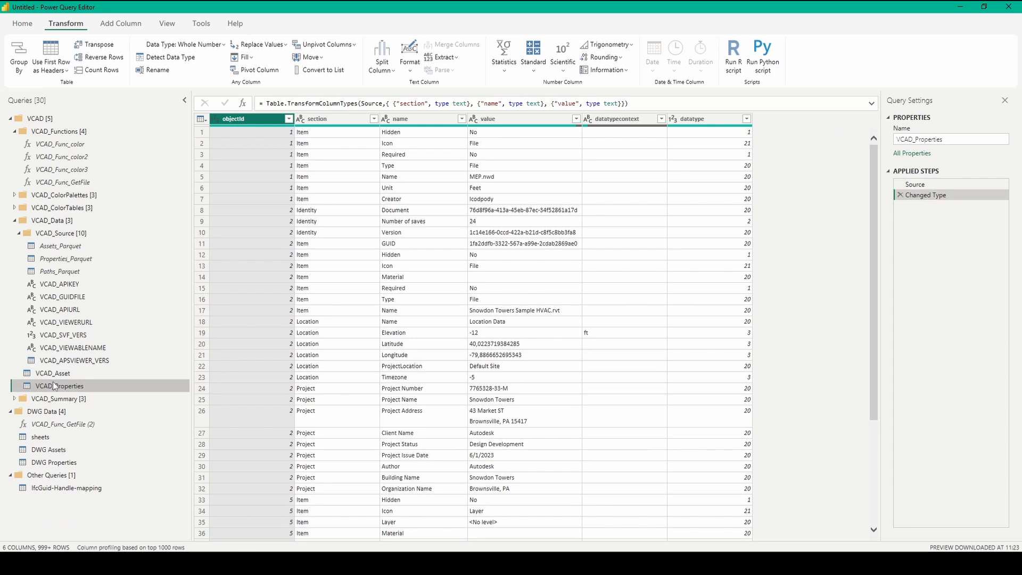
{"action": "right_click", "coordinate": [54, 385]}
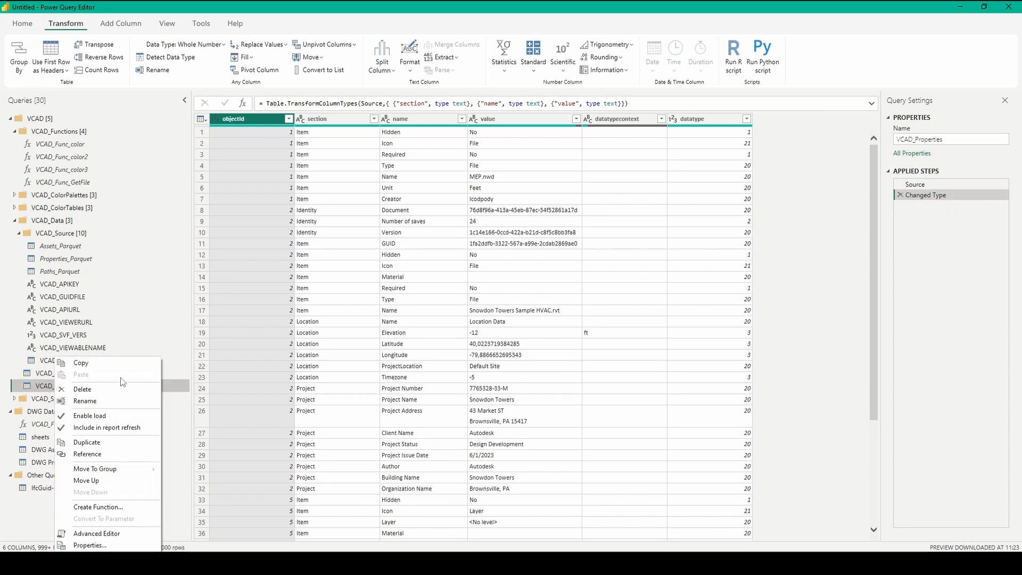
{"action": "left_click", "coordinate": [118, 458]}
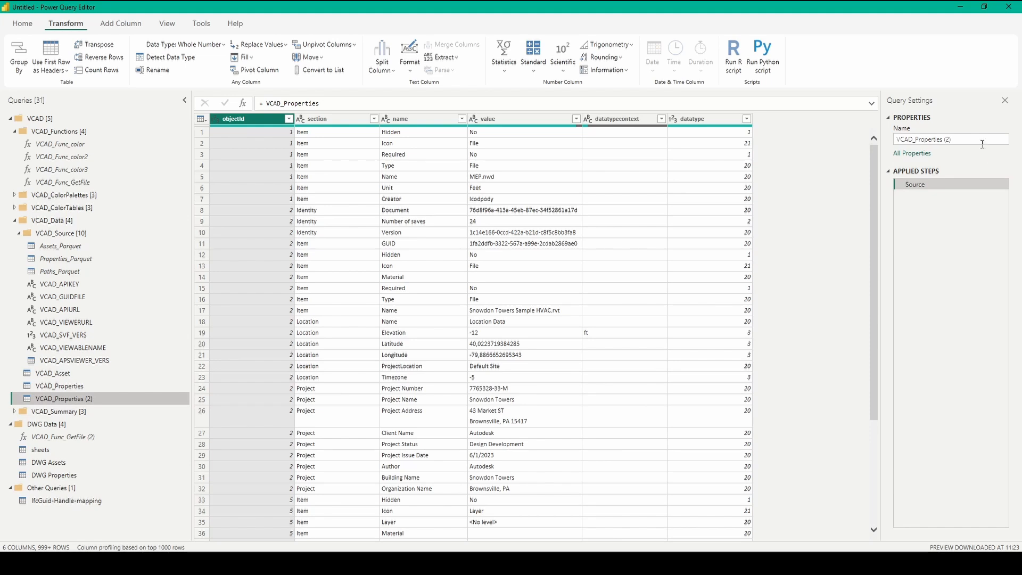
{"action": "left_click", "coordinate": [982, 144]}
{"action": "key", "text": "BackSpace"}
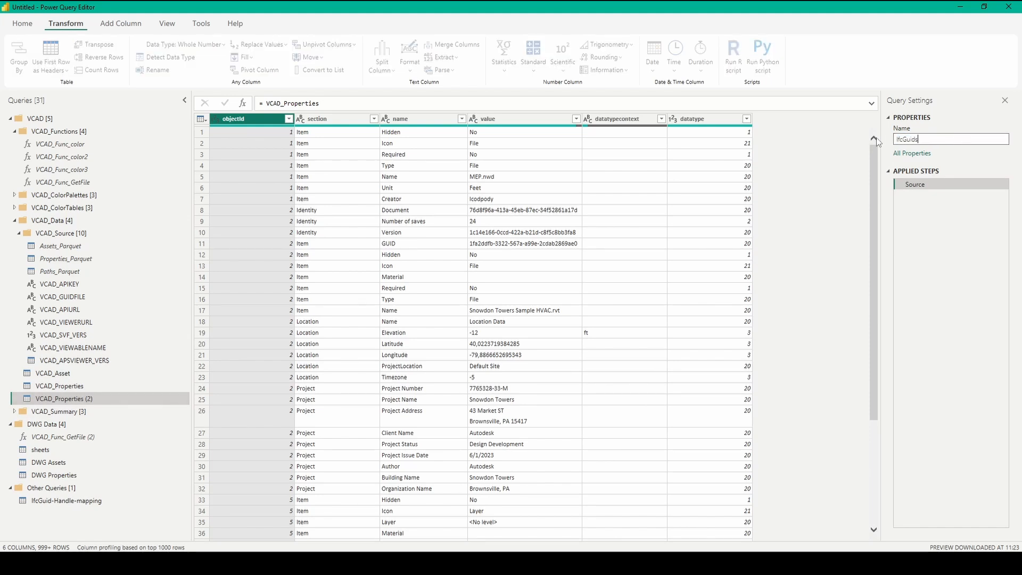
{"action": "key", "text": "Return"}
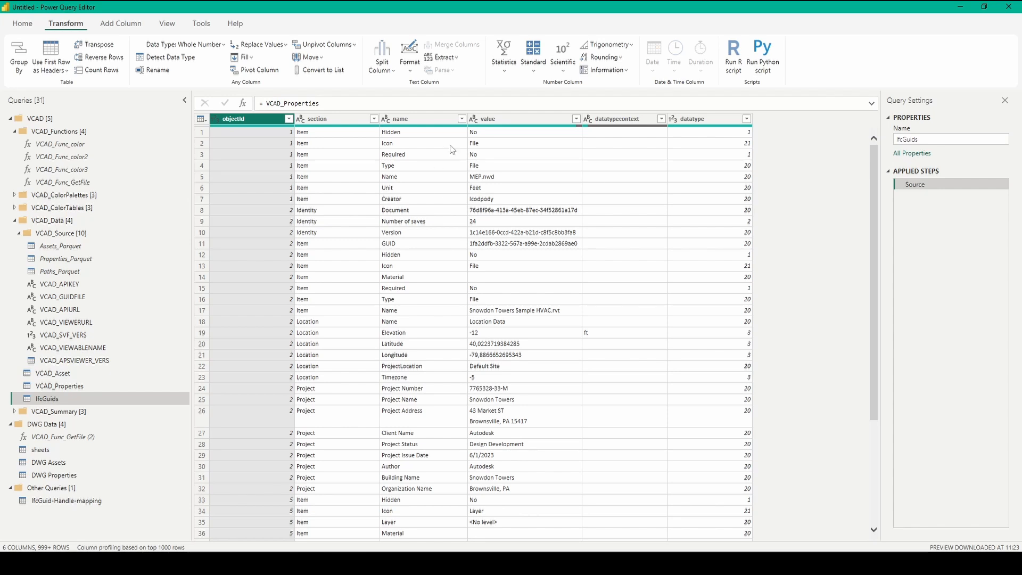
- Filter the name column of the IfcGuids query to keep only the IfcGUID rows
{"action": "left_click", "coordinate": [461, 118]}
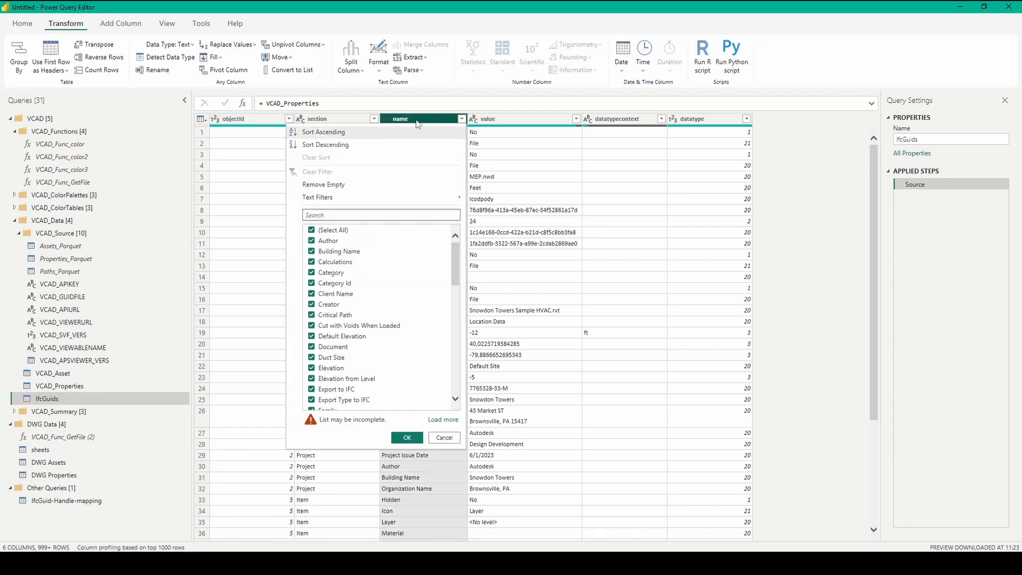
{"action": "scroll", "coordinate": [382, 291], "scroll_direction": "down", "scroll_amount": 3}
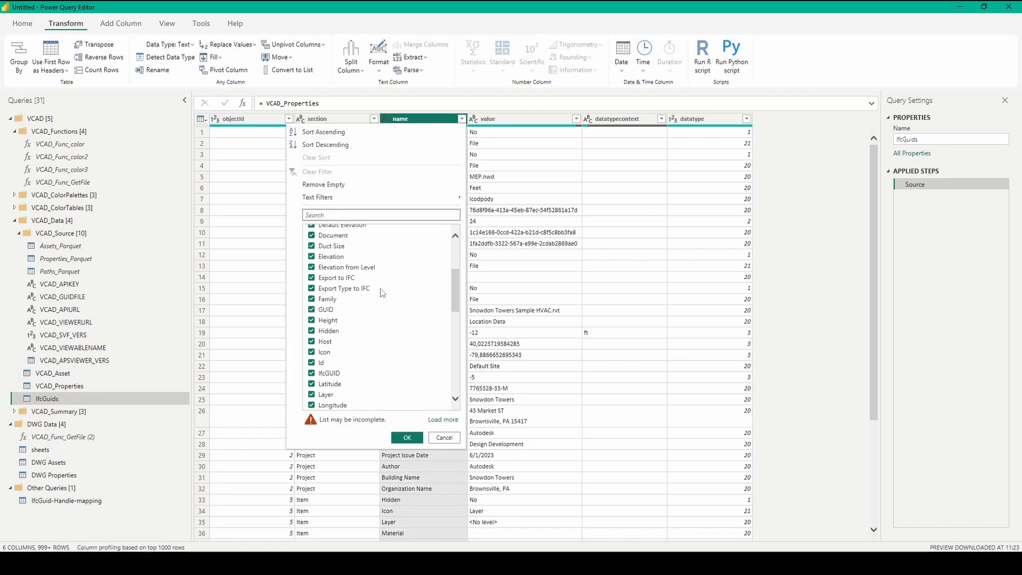
{"action": "scroll", "coordinate": [385, 284], "scroll_direction": "up", "scroll_amount": 3}
{"action": "left_click", "coordinate": [341, 232]}
{"action": "scroll", "coordinate": [371, 277], "scroll_direction": "down", "scroll_amount": 4}
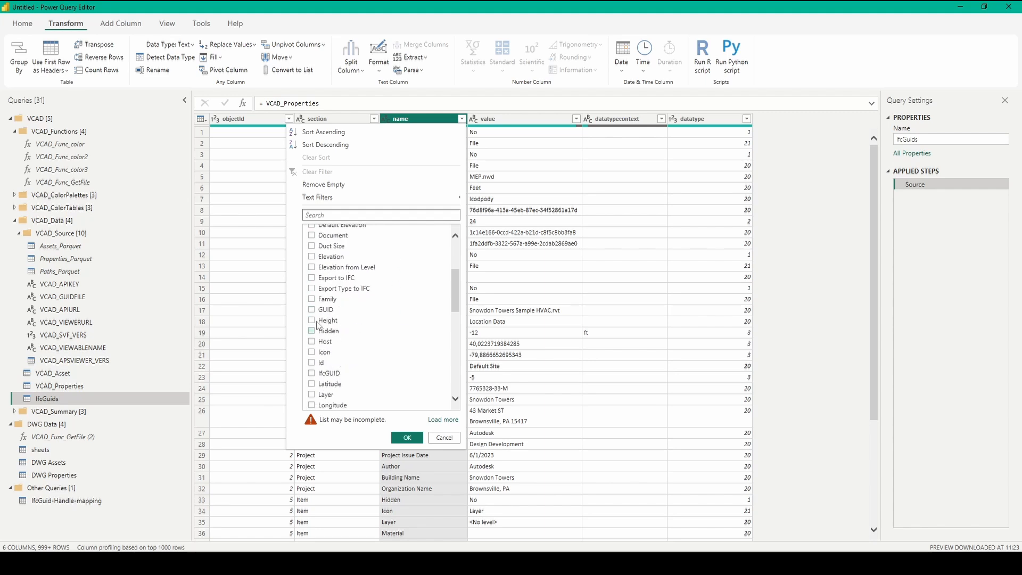
{"action": "left_click", "coordinate": [321, 377]}
{"action": "left_click", "coordinate": [407, 437]}
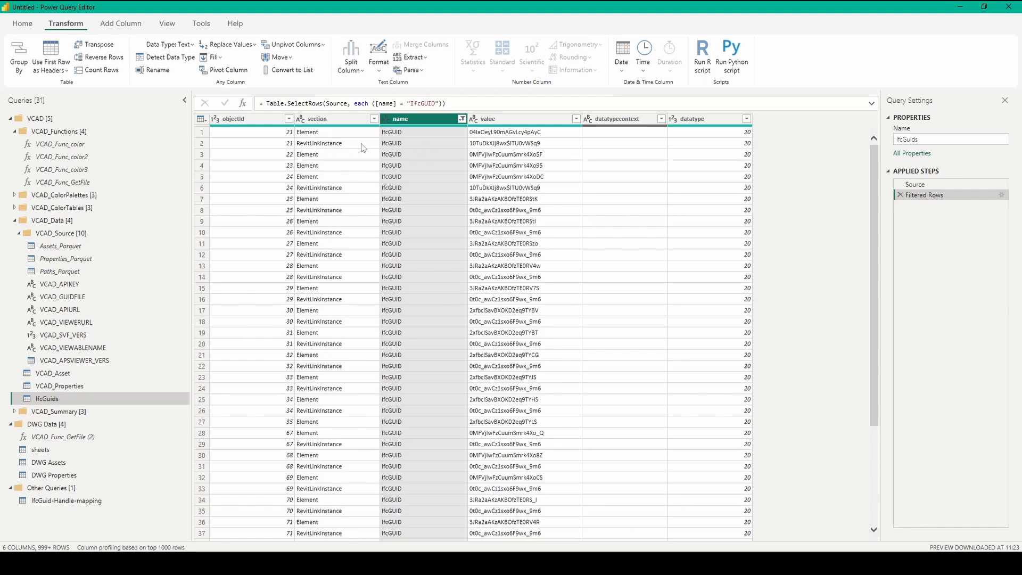
- Filter the section column of the IfcGuids query to keep only the Element rows
{"action": "left_click", "coordinate": [373, 118]}
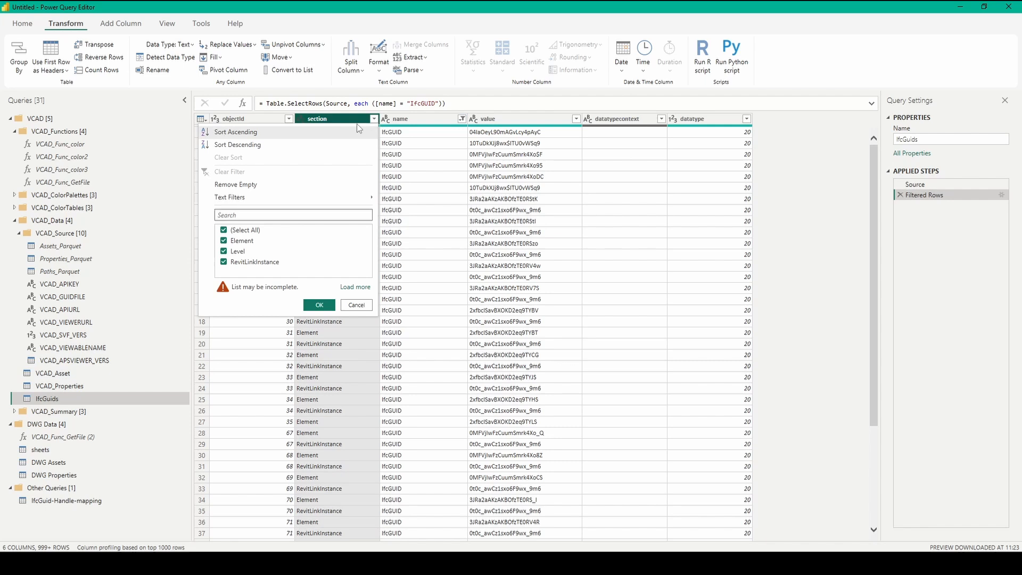
{"action": "left_click", "coordinate": [244, 229]}
{"action": "left_click", "coordinate": [230, 240]}
{"action": "left_click", "coordinate": [322, 306]}
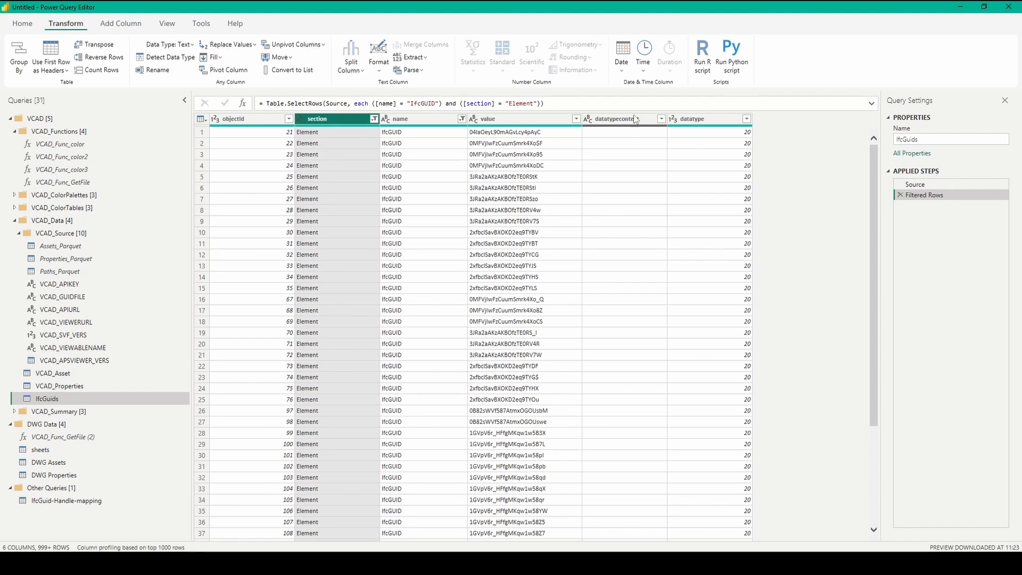
{"action": "scroll", "coordinate": [352, 440], "scroll_direction": "down", "scroll_amount": 5}
{"action": "scroll", "coordinate": [352, 440], "scroll_direction": "up", "scroll_amount": 5}
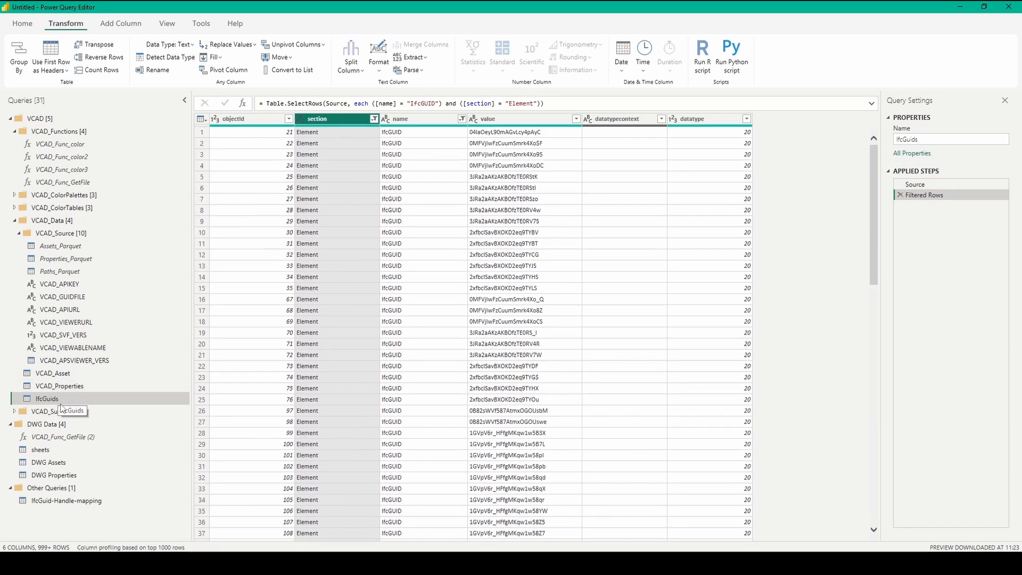
- Merge the IfcGuids query into VCAD_Asset, matching on objectId in both tables with a Left Outer join
{"action": "left_click", "coordinate": [77, 376]}
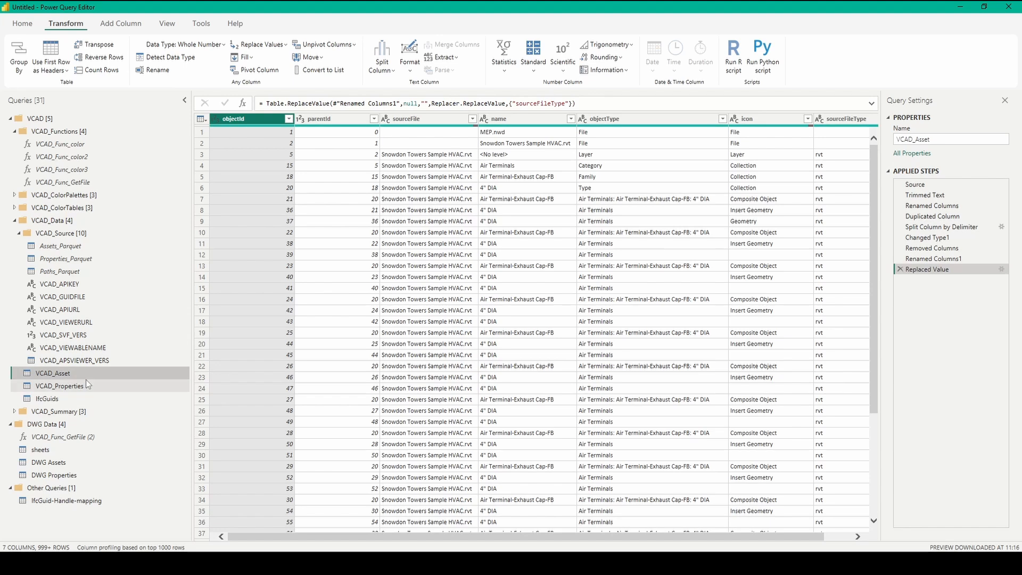
{"action": "left_click", "coordinate": [23, 23]}
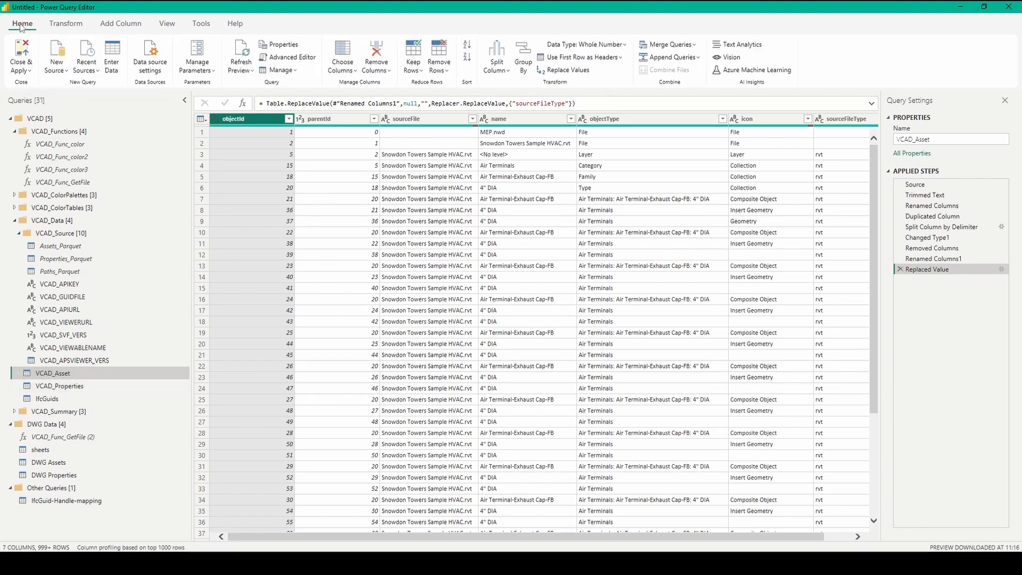
{"action": "left_click", "coordinate": [687, 45]}
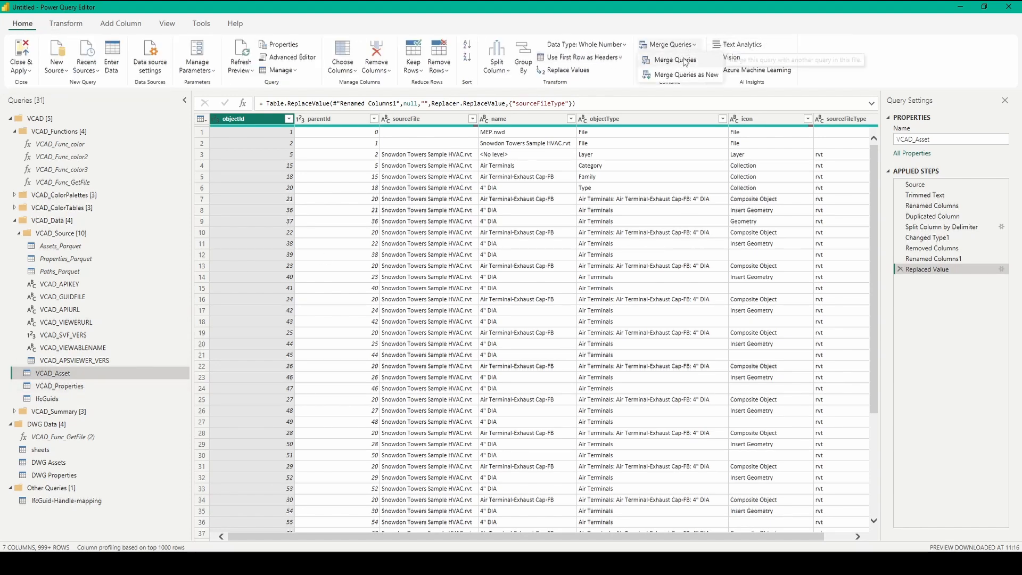
{"action": "left_click", "coordinate": [685, 62]}
{"action": "left_click", "coordinate": [410, 265]}
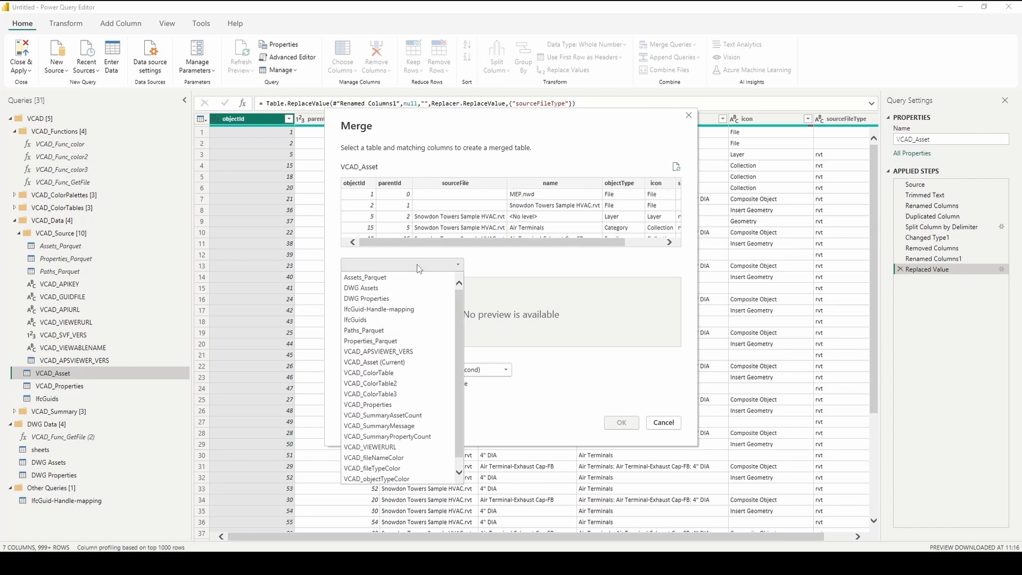
{"action": "left_click", "coordinate": [394, 318]}
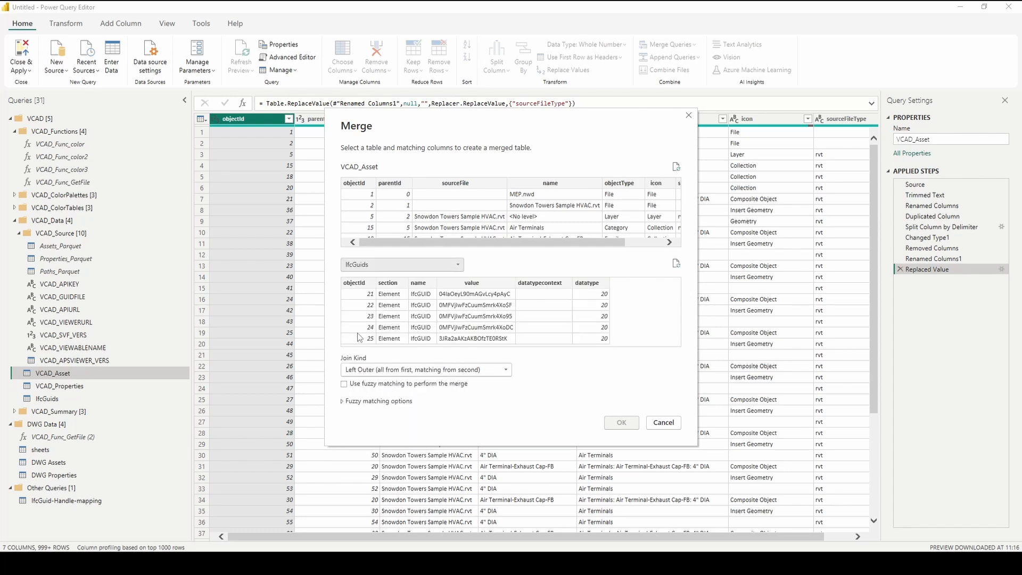
{"action": "mouse_move", "coordinate": [429, 244]}
{"action": "left_mouse_down"}
{"action": "mouse_move", "coordinate": [483, 242]}
{"action": "mouse_move", "coordinate": [430, 237]}
{"action": "left_mouse_up"}
{"action": "left_click", "coordinate": [354, 183]}
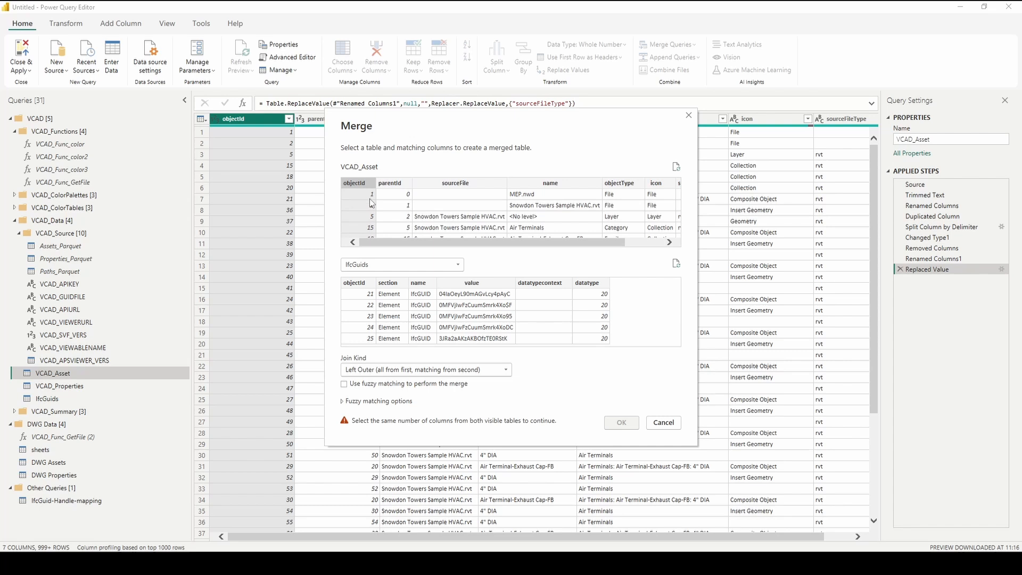
{"action": "left_click", "coordinate": [364, 284]}
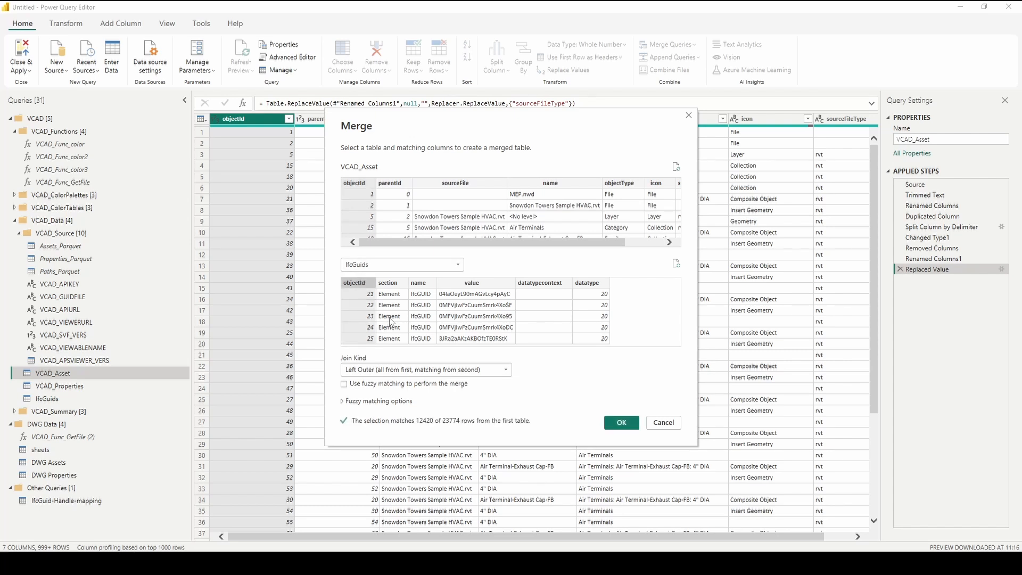
{"action": "left_click", "coordinate": [623, 423]}
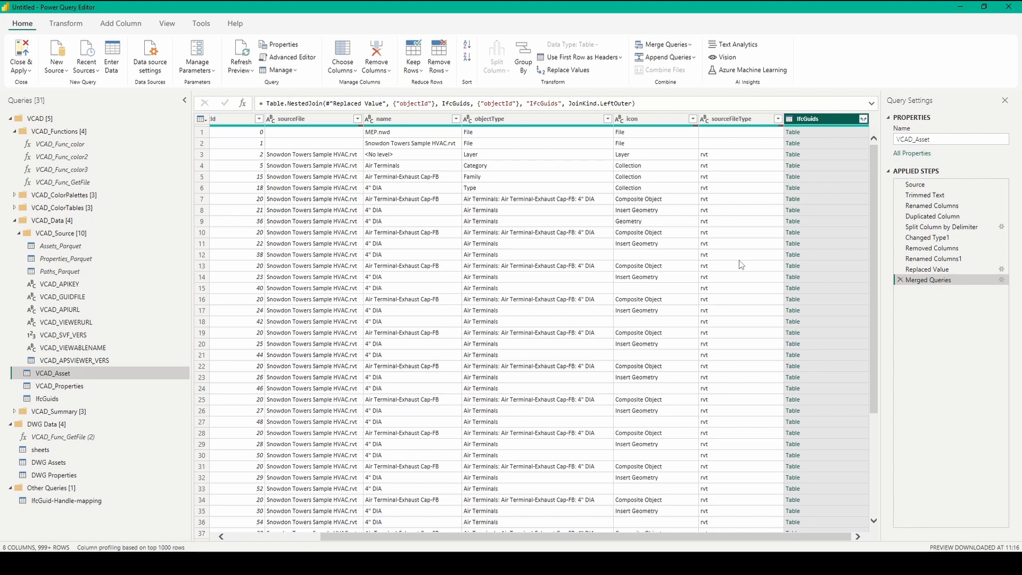
- Expand the merged IfcGuids column in VCAD_Asset with only the value column included
{"action": "left_click", "coordinate": [863, 119]}
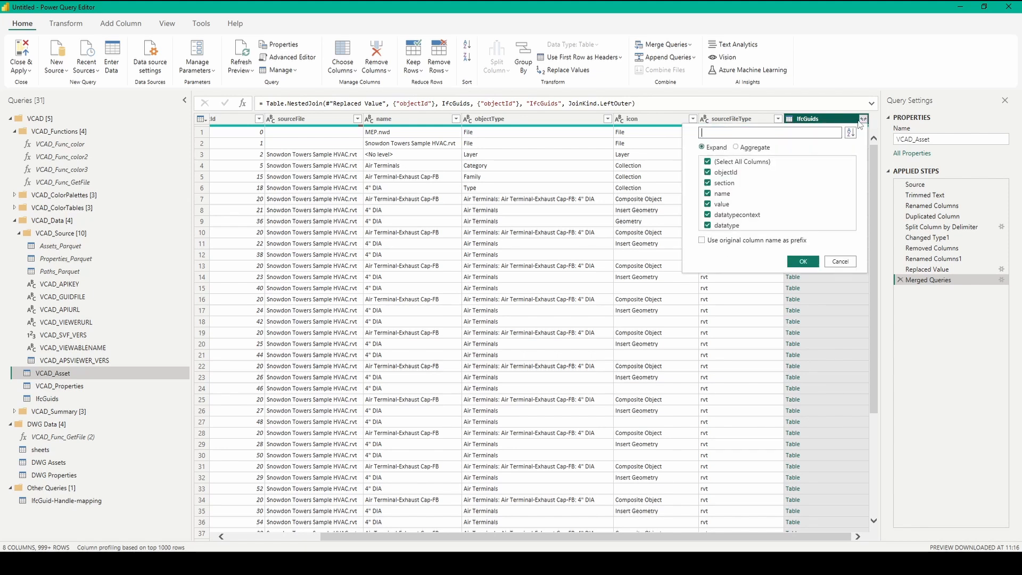
{"action": "left_click", "coordinate": [733, 162]}
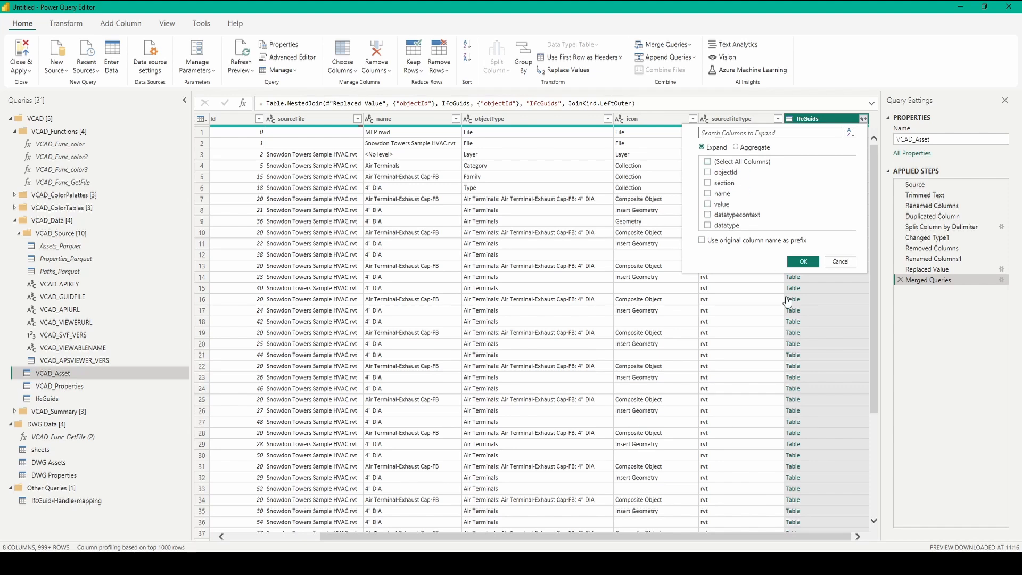
{"action": "left_click", "coordinate": [716, 205]}
{"action": "left_click", "coordinate": [797, 262]}
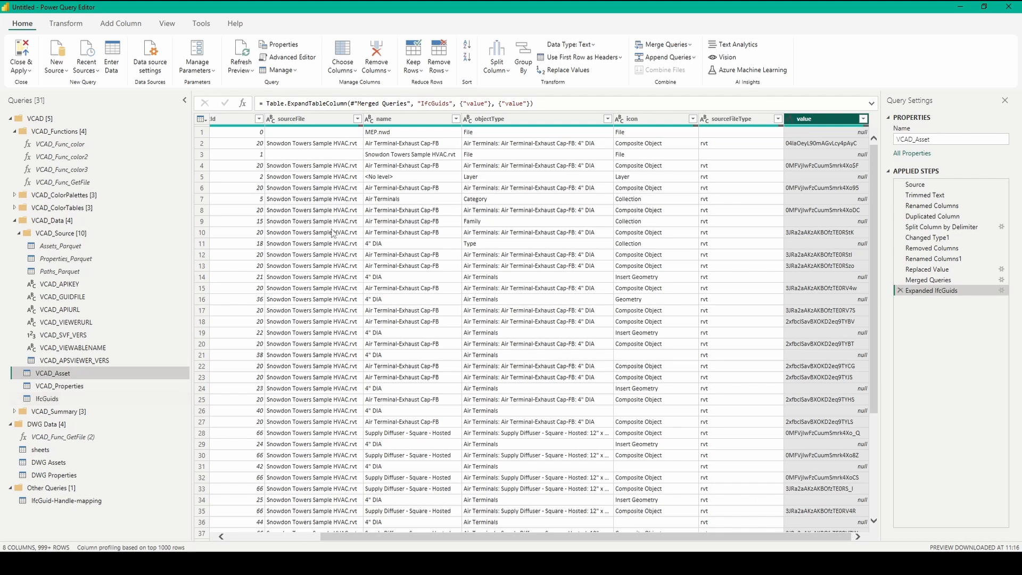
- Rename the expanded value column in VCAD_Asset to IfcGuid
{"action": "right_click", "coordinate": [814, 124]}
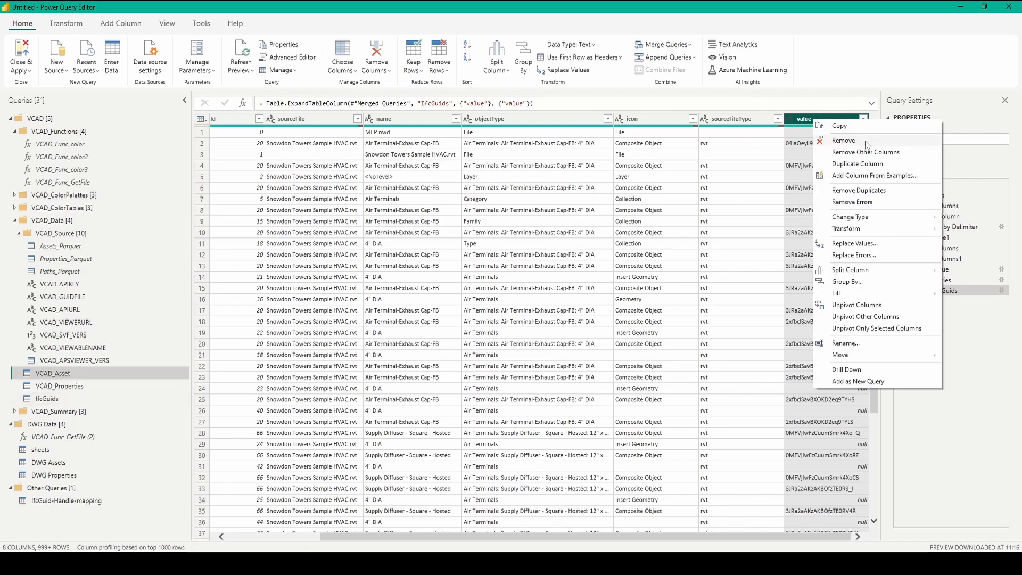
{"action": "left_click", "coordinate": [856, 344]}
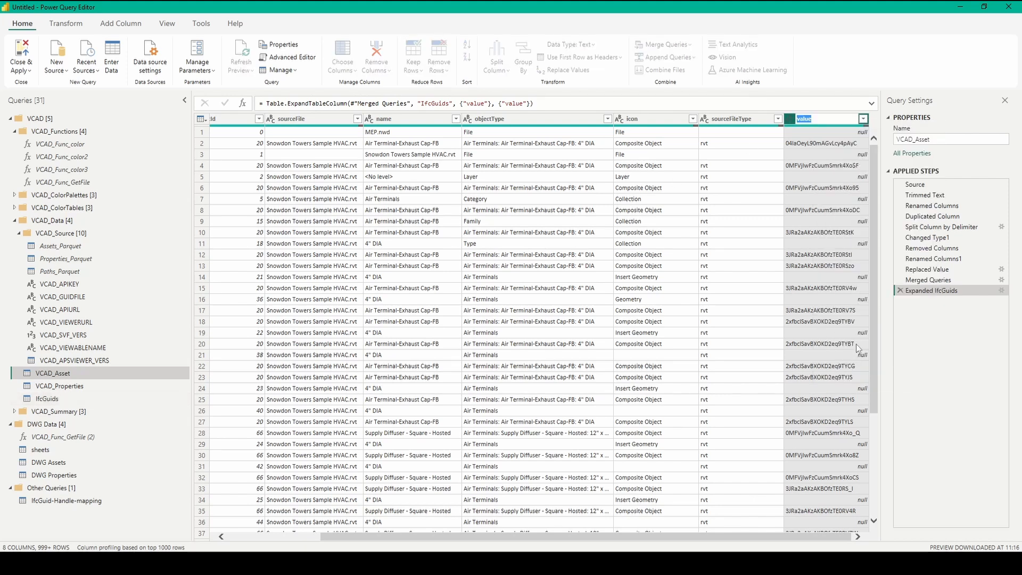
{"action": "type", "text": "IfcGuid"}
{"action": "key", "text": "Return"}
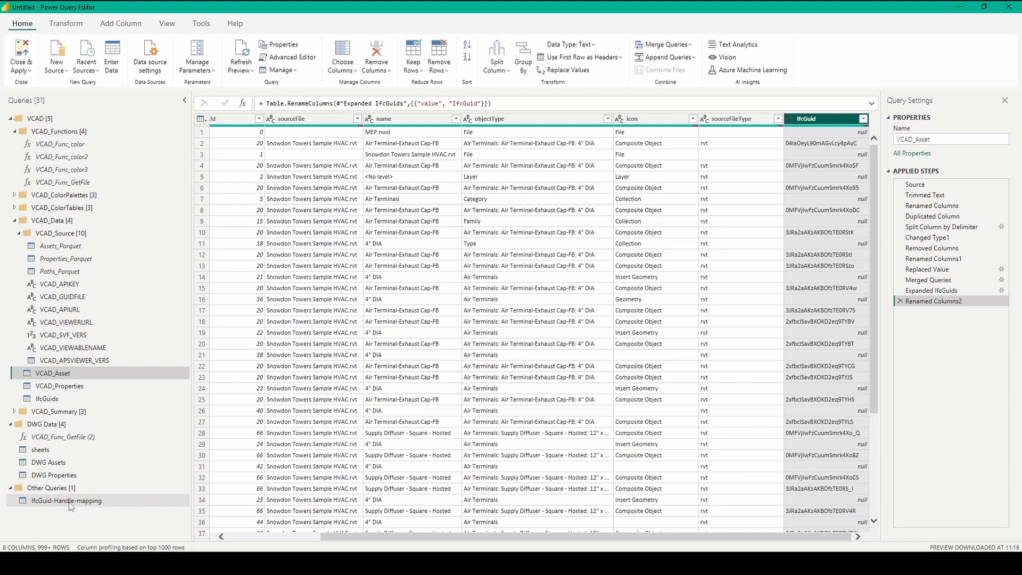
- Create a reference query from DWG Properties and name it DWG Handles
{"action": "left_click", "coordinate": [55, 477]}
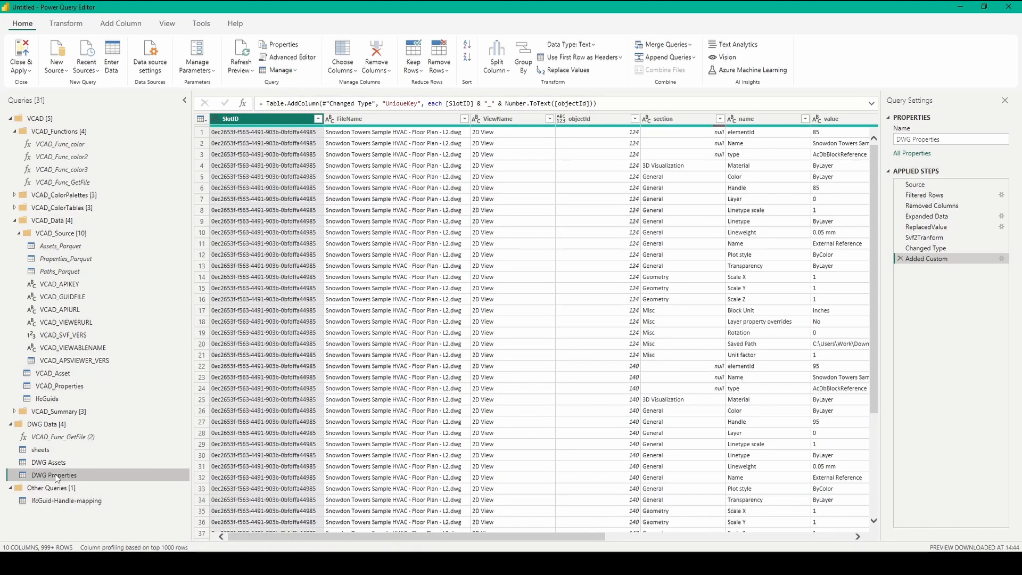
{"action": "right_click", "coordinate": [57, 478]}
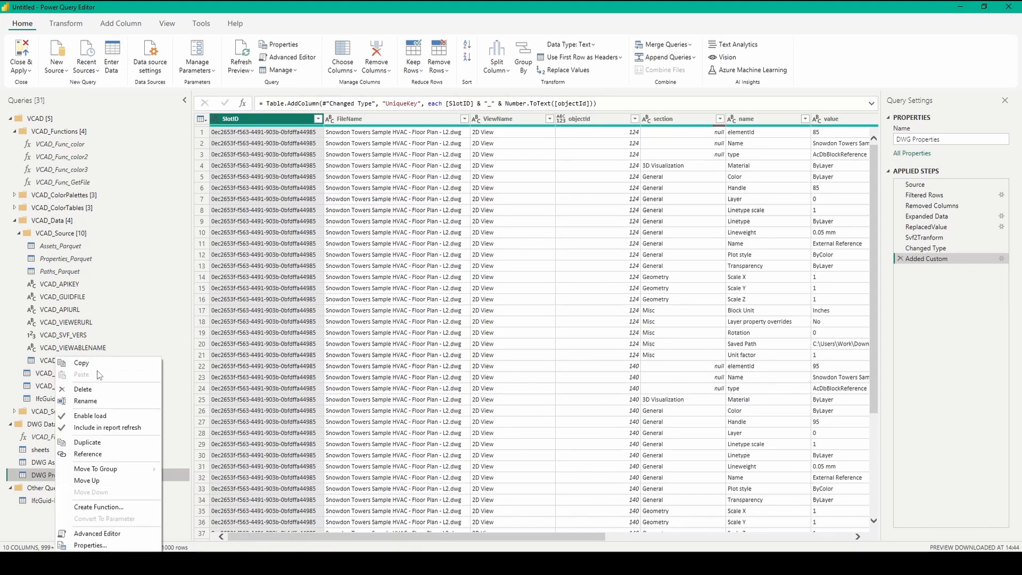
{"action": "left_click", "coordinate": [88, 454]}
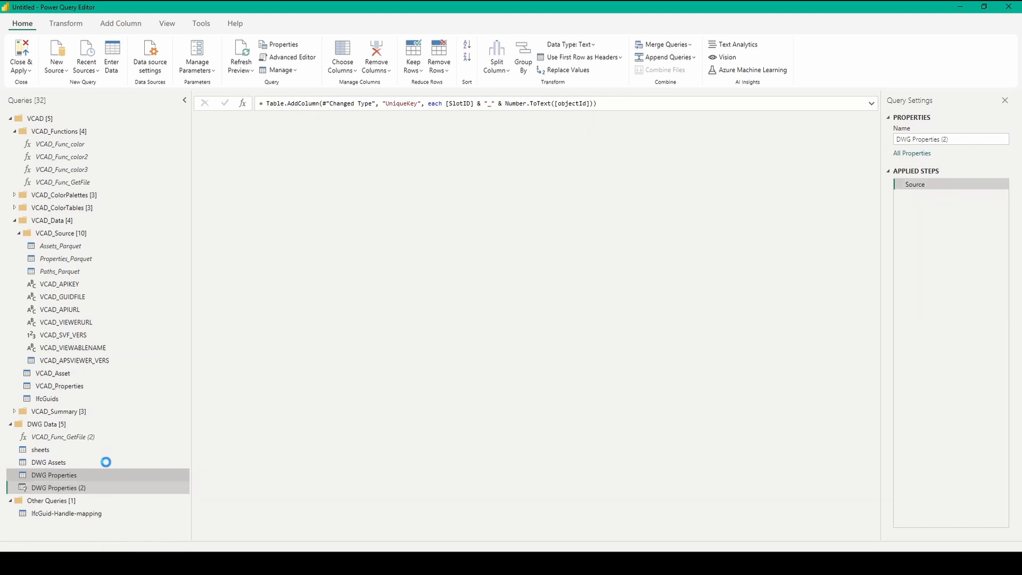
{"action": "right_click", "coordinate": [88, 487]}
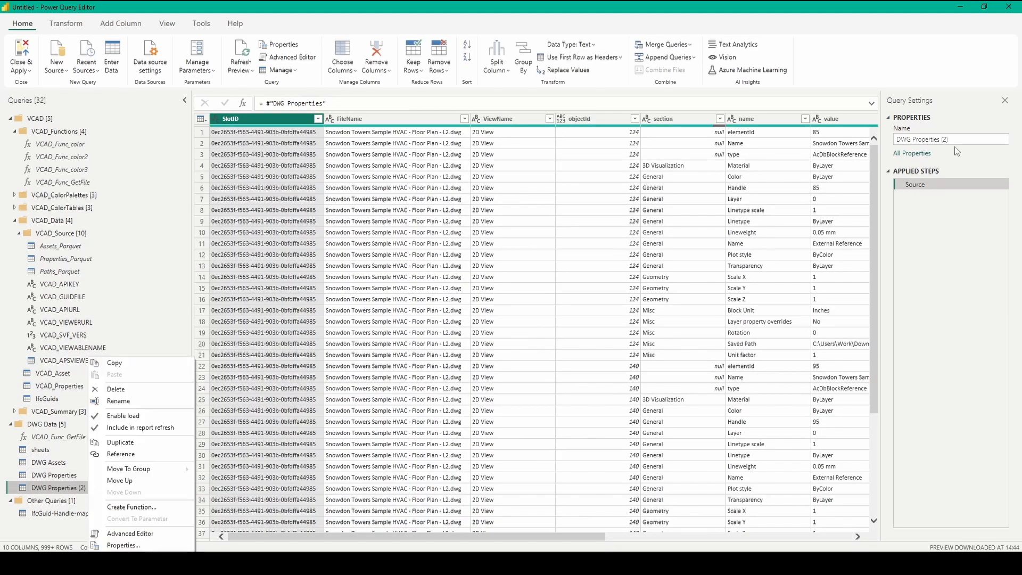
{"action": "left_click_drag", "start_coordinate": [957, 139], "coordinate": [925, 140]}
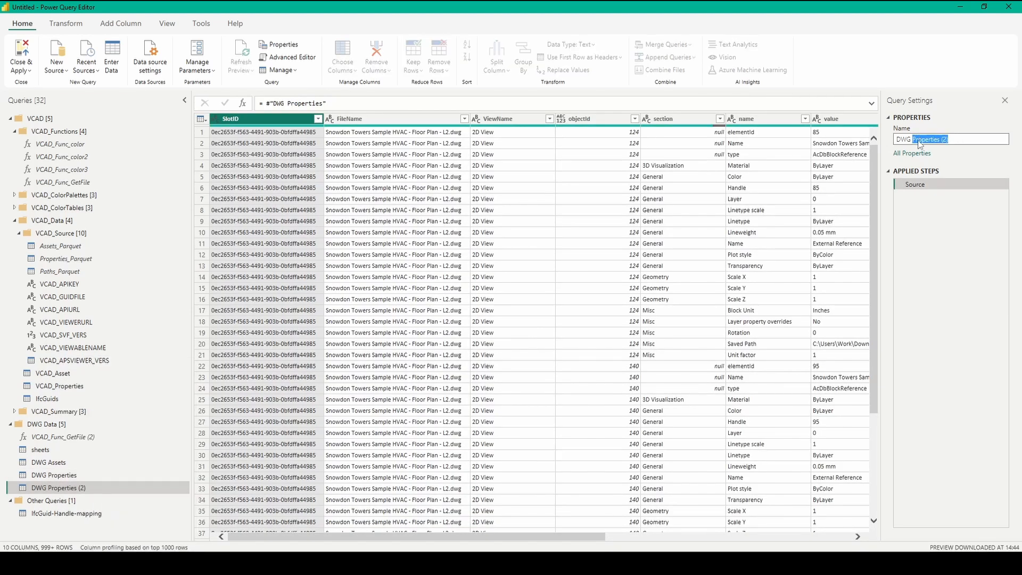
{"action": "type", "text": "Handles"}
{"action": "key", "text": "Return"}
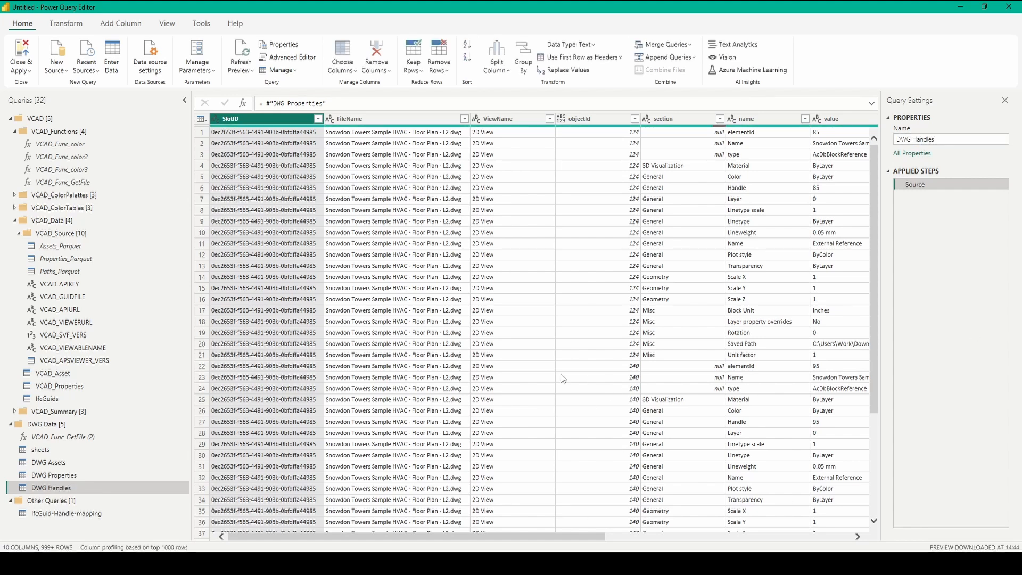
- Filter the name column of DWG Handles to only Handle rows and check the section column in the filtered data
{"action": "left_click_drag", "start_coordinate": [423, 533], "coordinate": [591, 536]}
{"action": "left_click", "coordinate": [516, 118]}
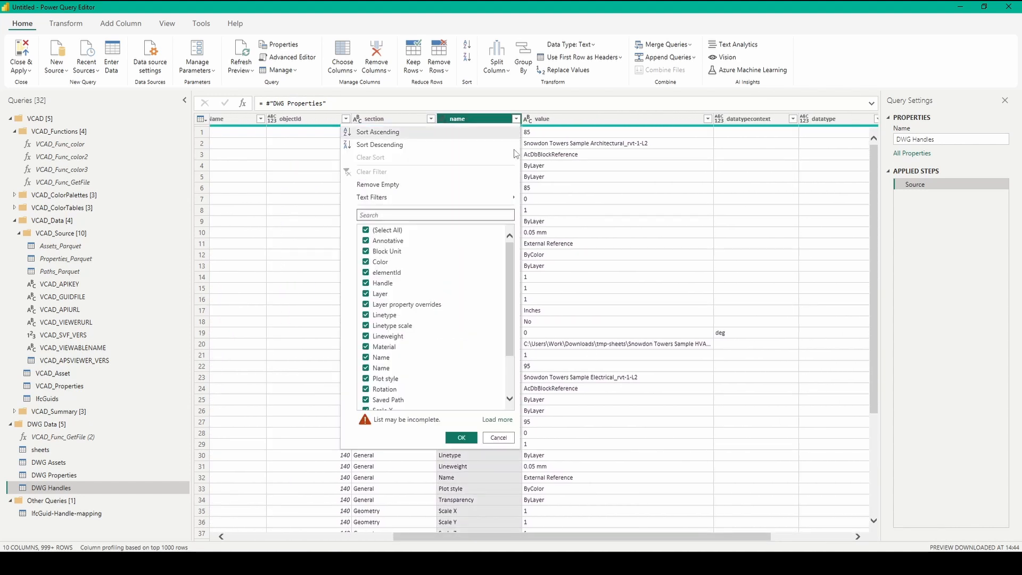
{"action": "left_click", "coordinate": [388, 231]}
{"action": "left_click", "coordinate": [381, 284]}
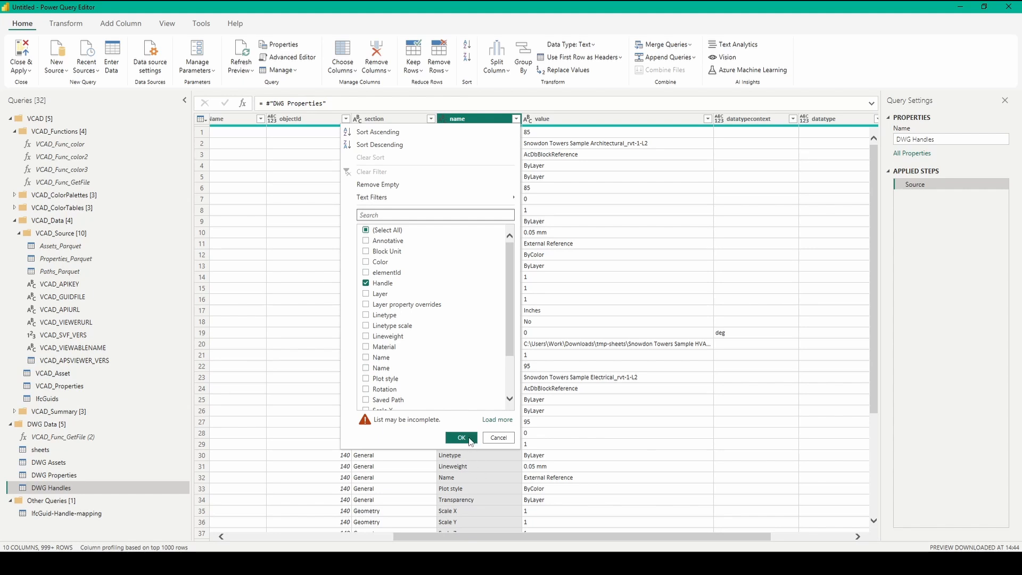
{"action": "left_click", "coordinate": [471, 440]}
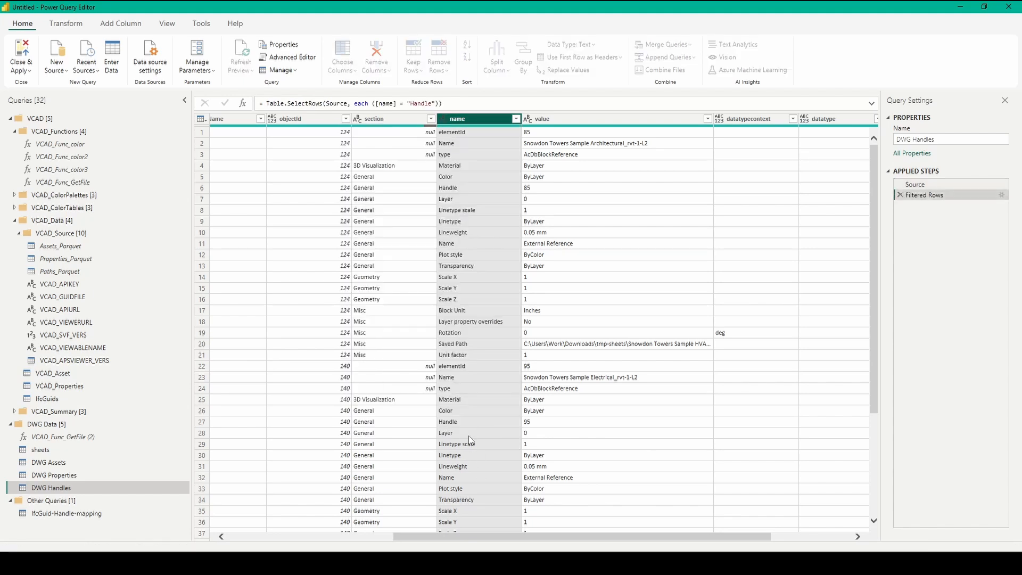
{"action": "left_click", "coordinate": [431, 118]}
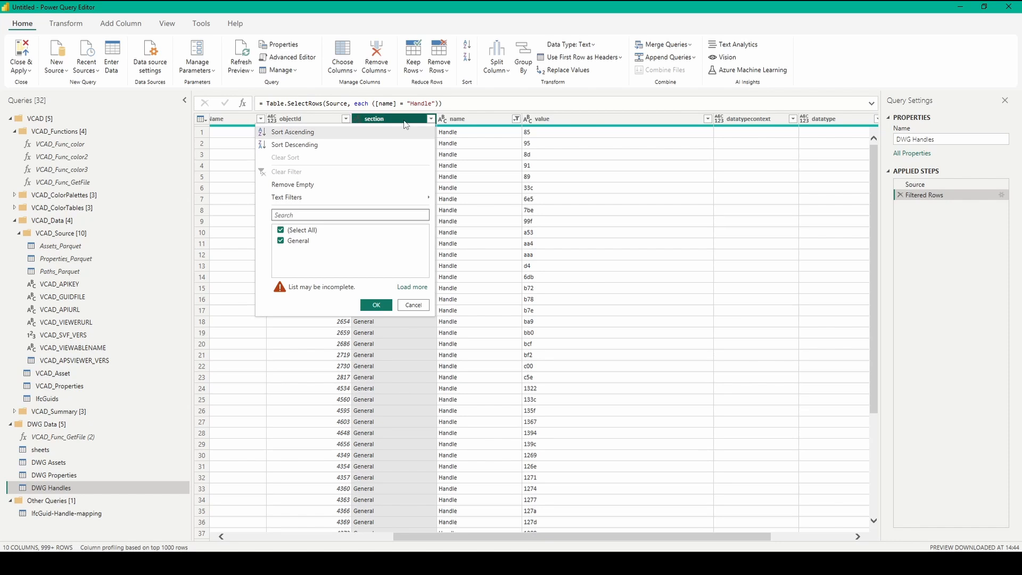
{"action": "key", "text": "Escape"}
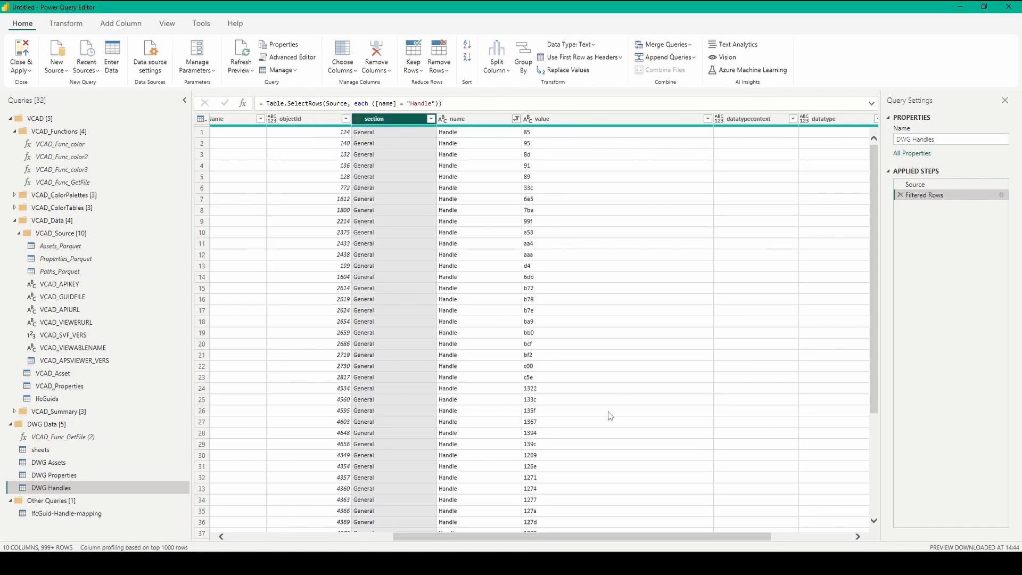
{"action": "scroll", "coordinate": [569, 179], "scroll_direction": "down", "scroll_amount": 15}
{"action": "scroll", "coordinate": [567, 176], "scroll_direction": "up", "scroll_amount": 15}
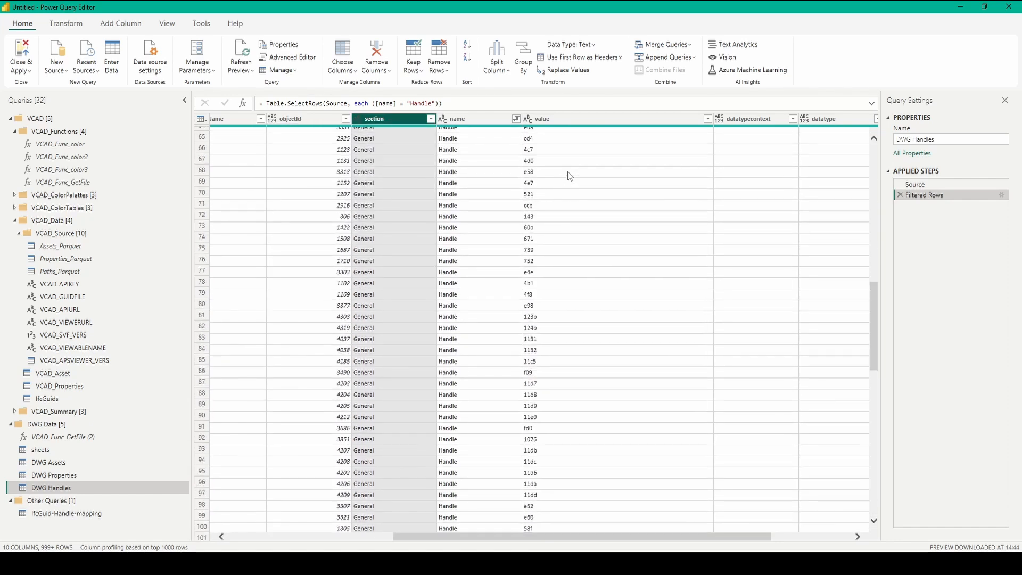
{"action": "left_click_drag", "start_coordinate": [539, 537], "coordinate": [486, 540]}
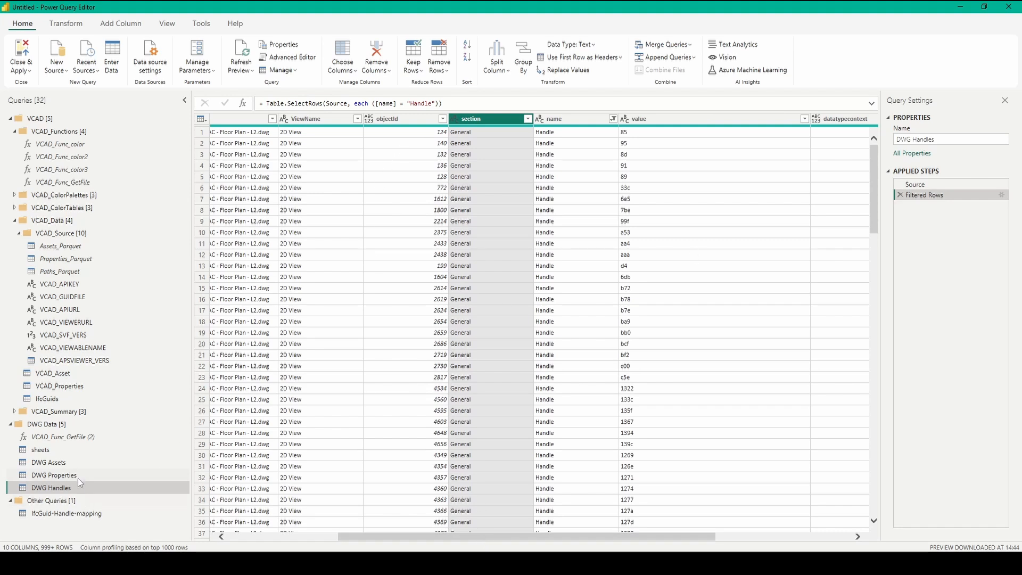
- Merge the DWG Handles query into DWG Assets, matching on UniqueKey in both tables with a Left Outer join
{"action": "left_click", "coordinate": [61, 463]}
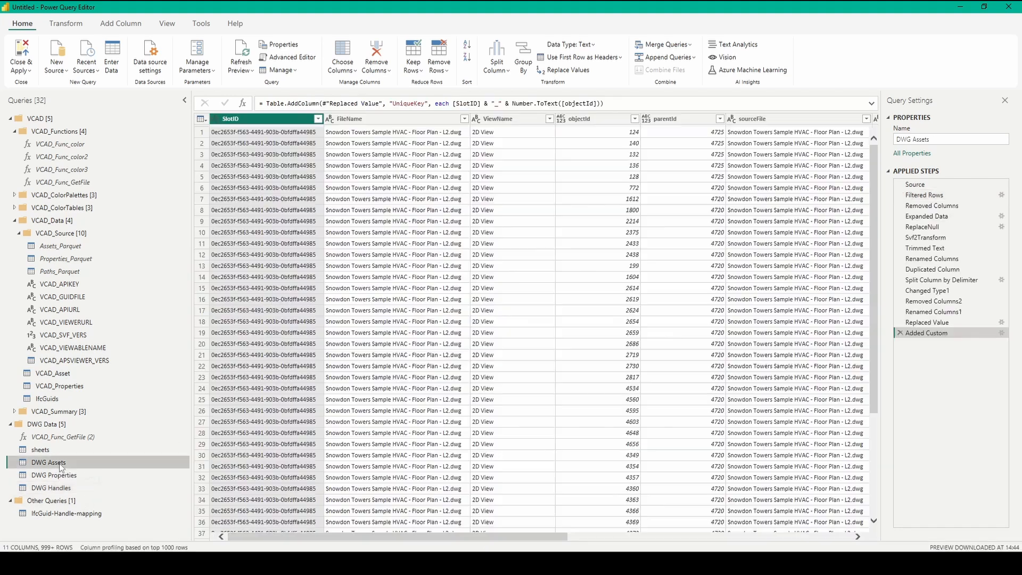
{"action": "left_click", "coordinate": [678, 48]}
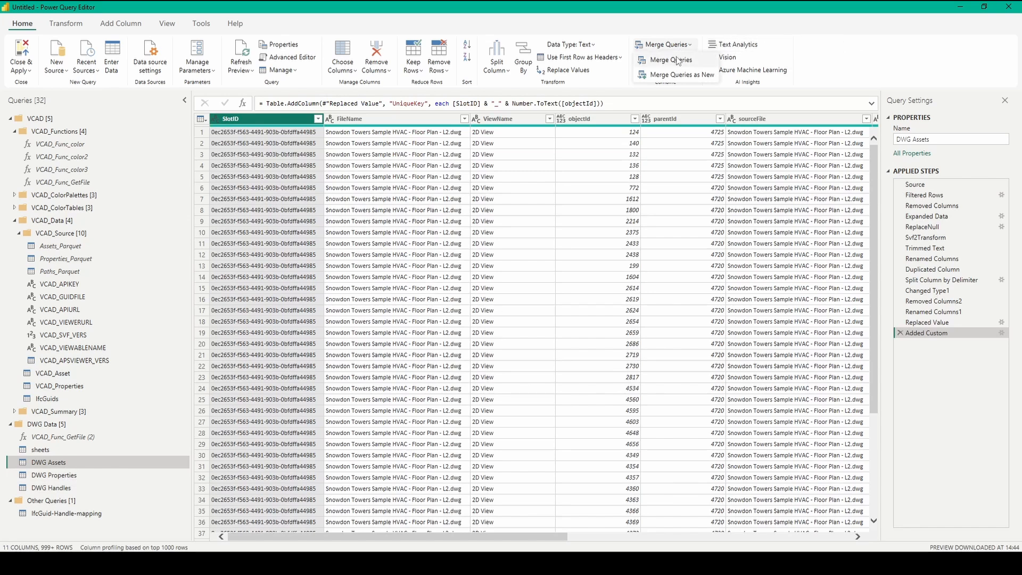
{"action": "left_click", "coordinate": [670, 60]}
{"action": "left_click_drag", "start_coordinate": [438, 246], "coordinate": [628, 244]}
{"action": "left_click", "coordinate": [596, 185]}
{"action": "left_click", "coordinate": [422, 269]}
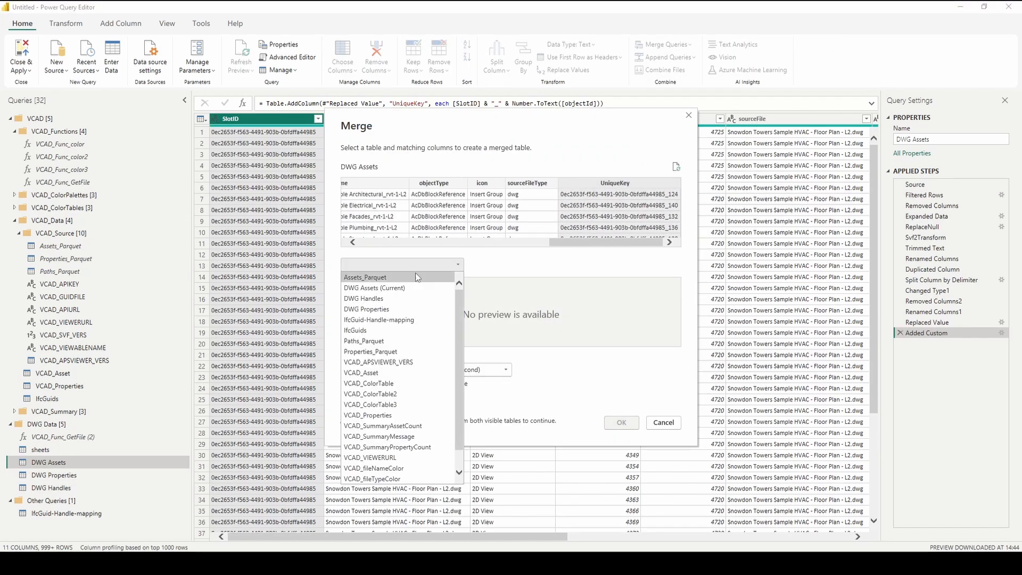
{"action": "left_click", "coordinate": [404, 297]}
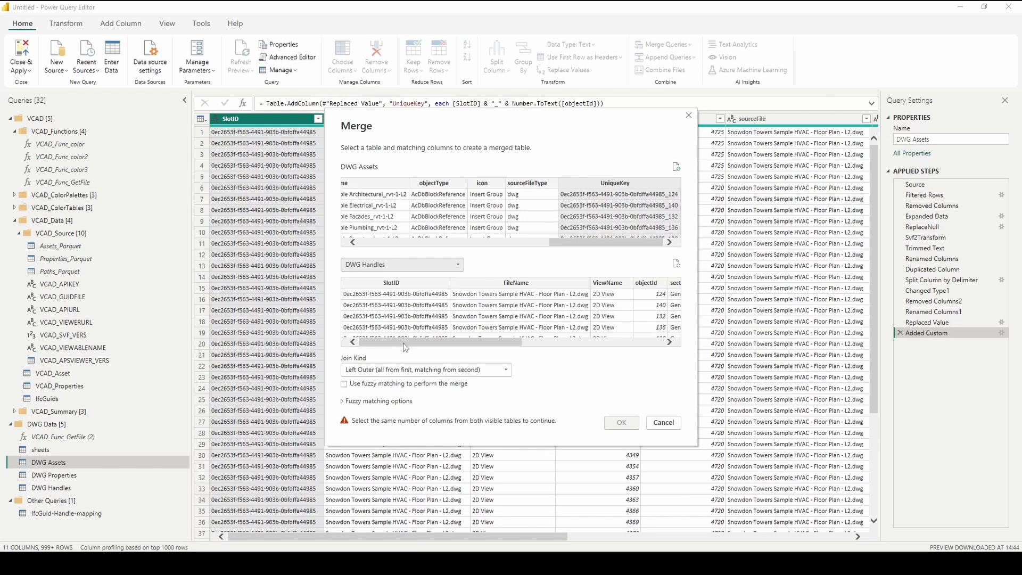
{"action": "left_click_drag", "start_coordinate": [407, 344], "coordinate": [550, 344]}
{"action": "left_click", "coordinate": [631, 283]}
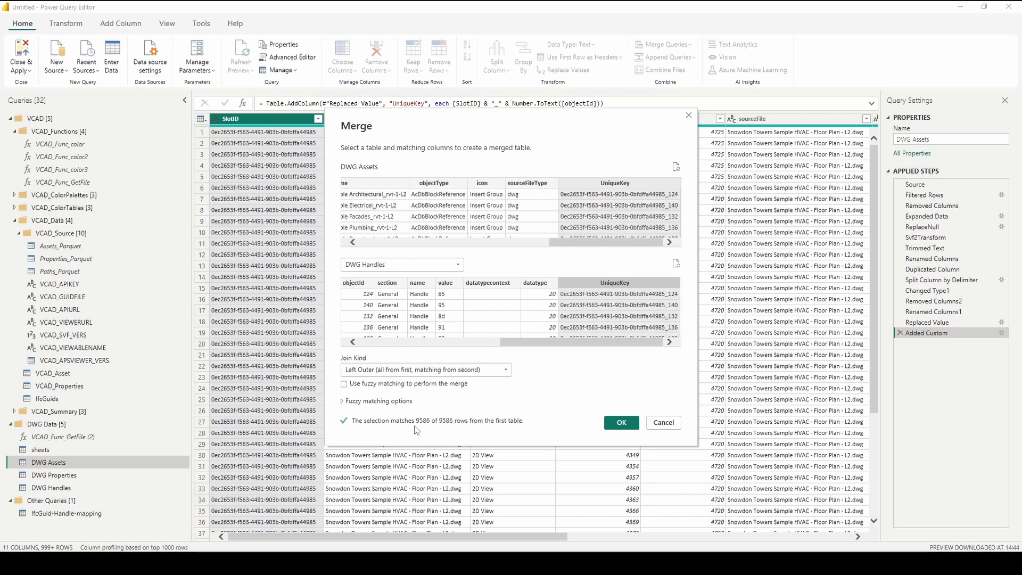
{"action": "left_click", "coordinate": [614, 425]}
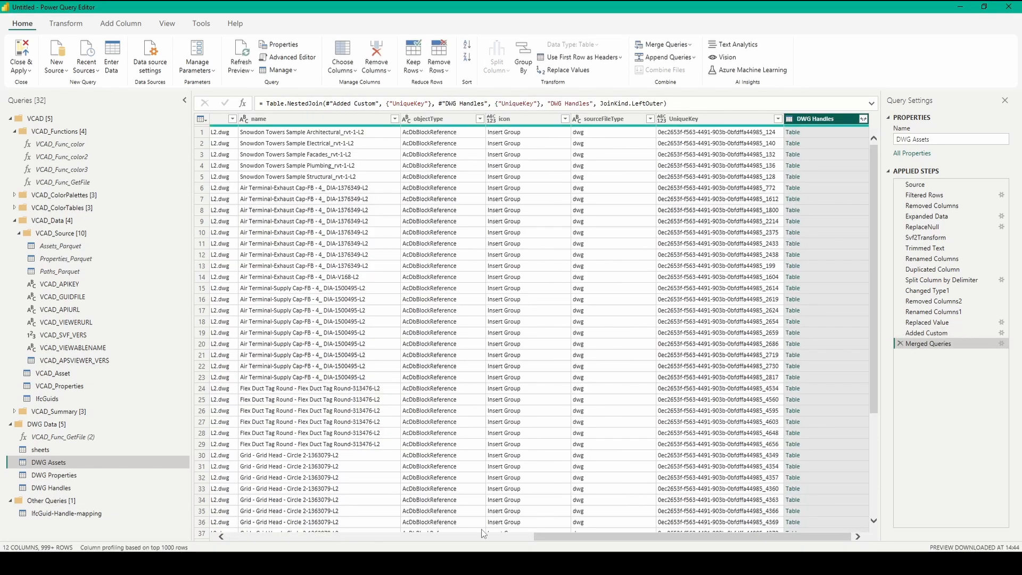
- Expand the merged DWG Handles column in DWG Assets with only the value column included
{"action": "left_click", "coordinate": [863, 119]}
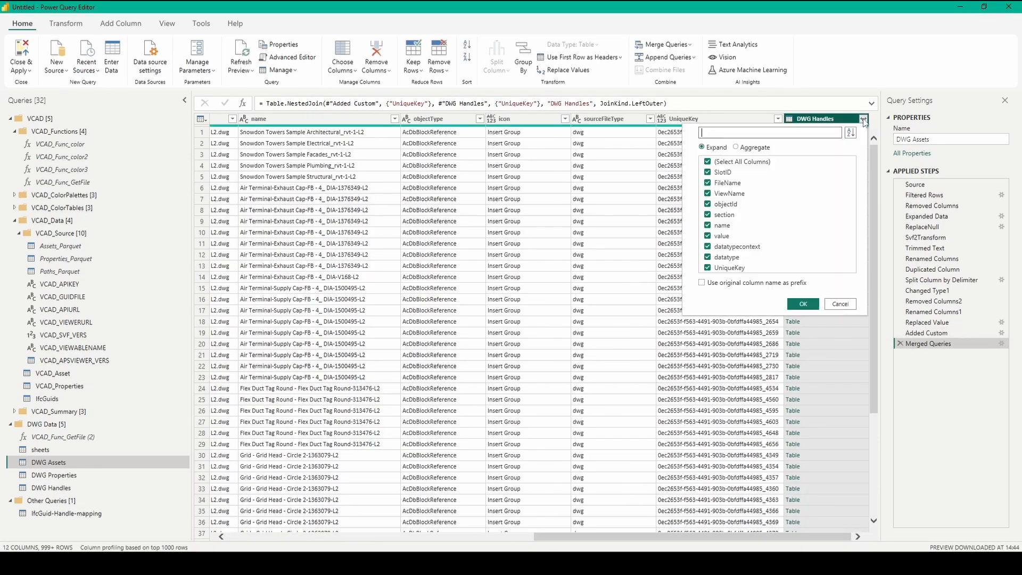
{"action": "left_click", "coordinate": [742, 162]}
{"action": "left_click", "coordinate": [716, 236]}
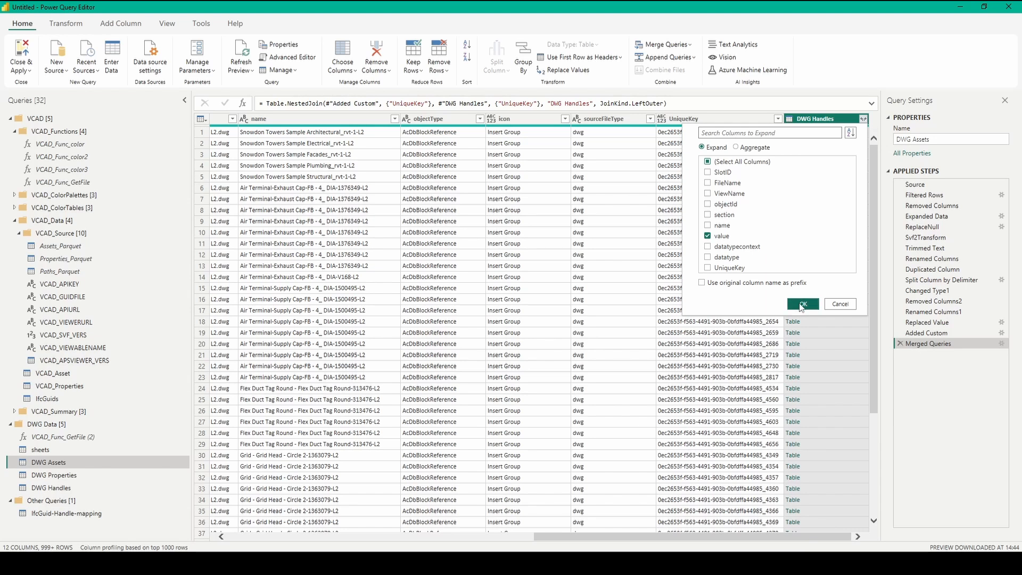
{"action": "left_click", "coordinate": [803, 304]}
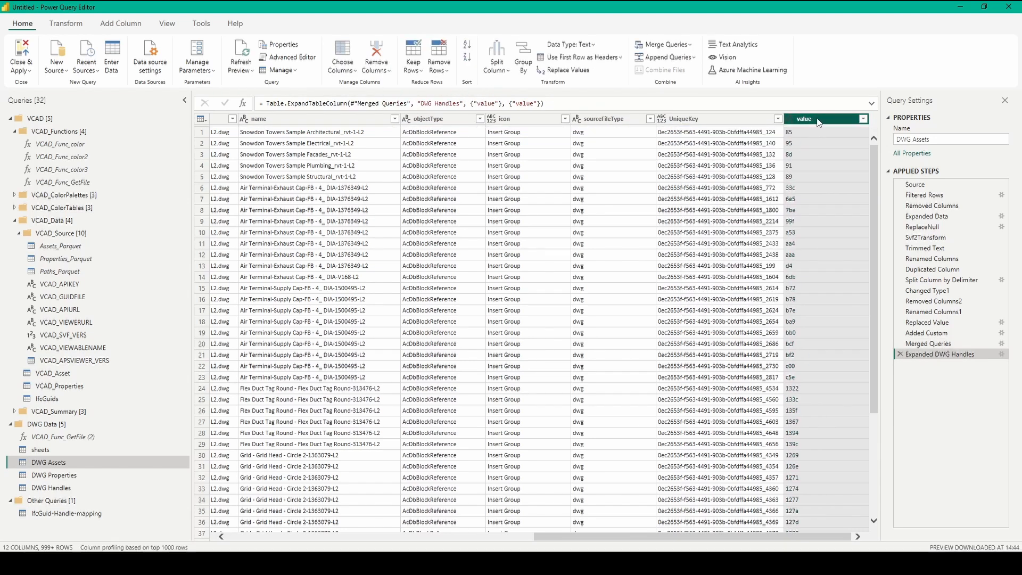
- Rename the expanded value column in DWG Assets to Handle
{"action": "right_click", "coordinate": [817, 119]}
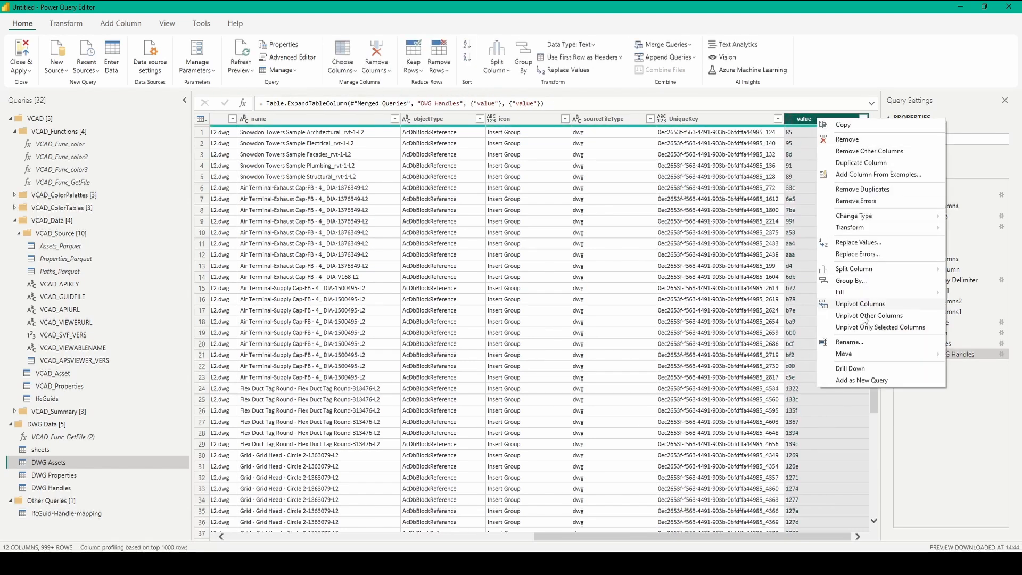
{"action": "left_click", "coordinate": [867, 345]}
{"action": "type", "text": "H"}
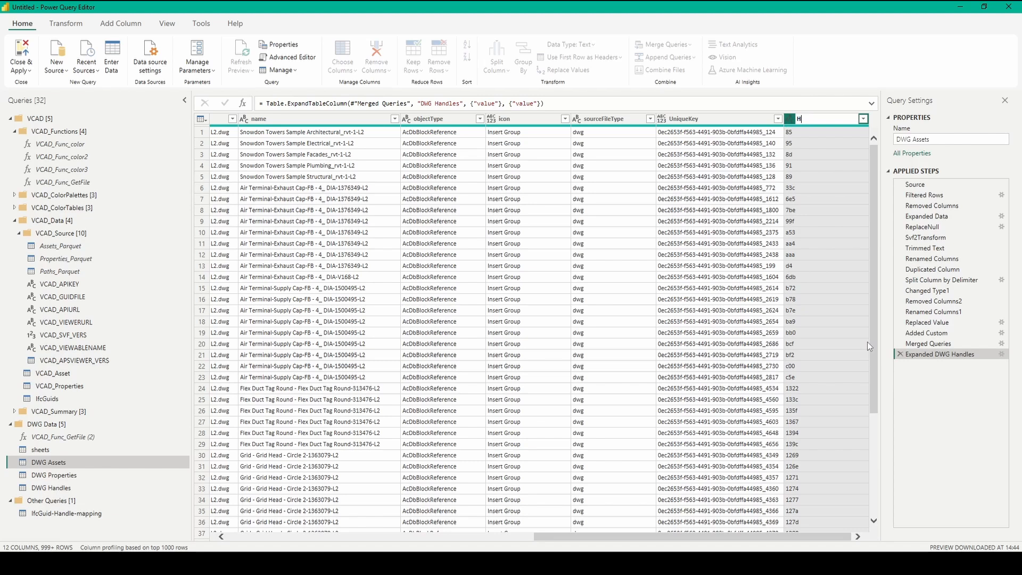
{"action": "type", "text": "andle"}
{"action": "key", "text": "Return"}
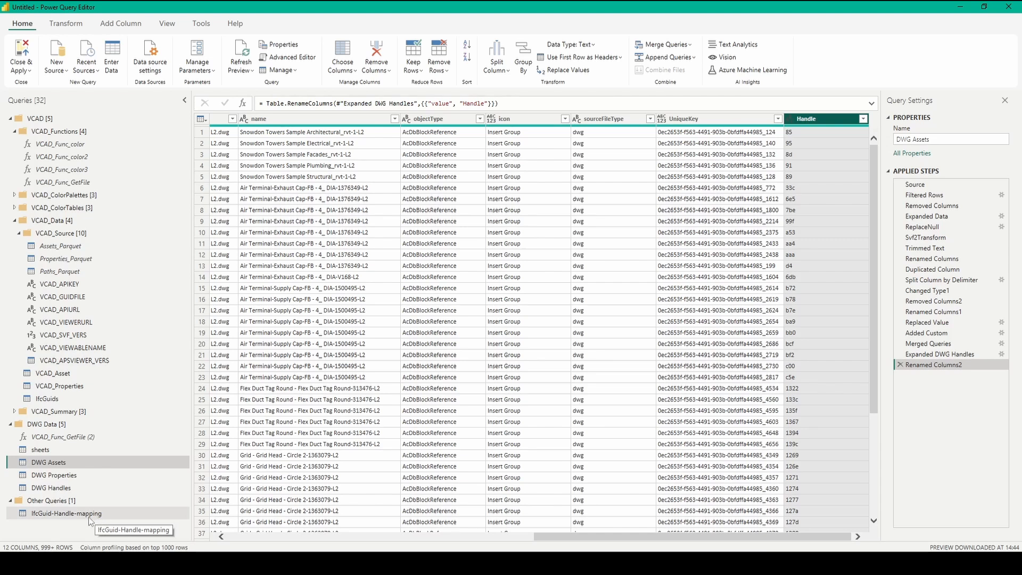
- Apply the pending query changes to the data model without closing the query editor
{"action": "left_click", "coordinate": [21, 70]}
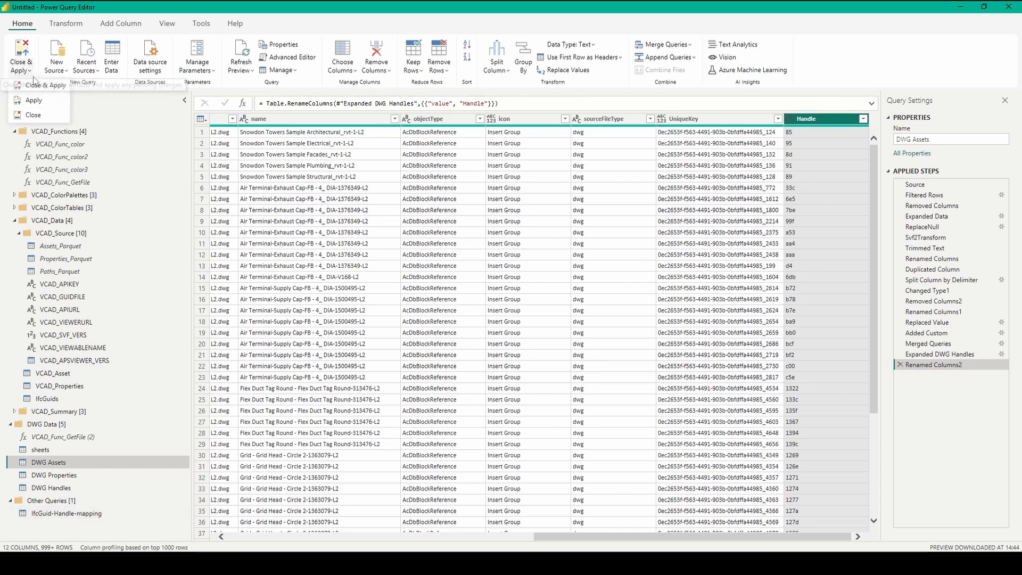
{"action": "left_click", "coordinate": [33, 100]}
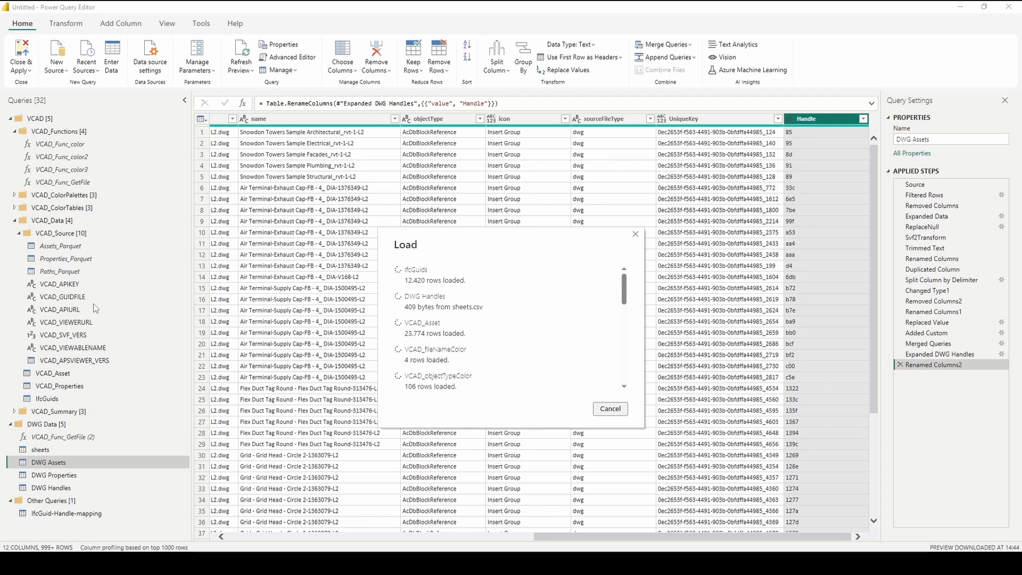
{"action": "mouse_move", "coordinate": [624, 289]}
{"action": "left_mouse_down"}
{"action": "mouse_move", "coordinate": [624, 340]}
{"action": "mouse_move", "coordinate": [626, 288]}
{"action": "left_mouse_up"}
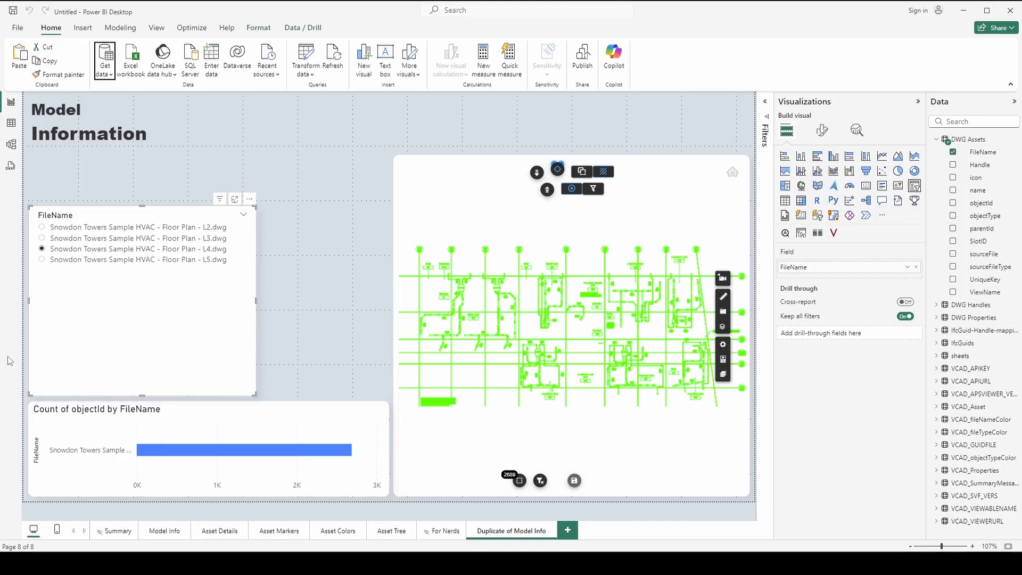
- In the model diagram, place the DWG Handles table beside DWG Assets and the IfcGuids table above DWG Handles
{"action": "left_click", "coordinate": [12, 145]}
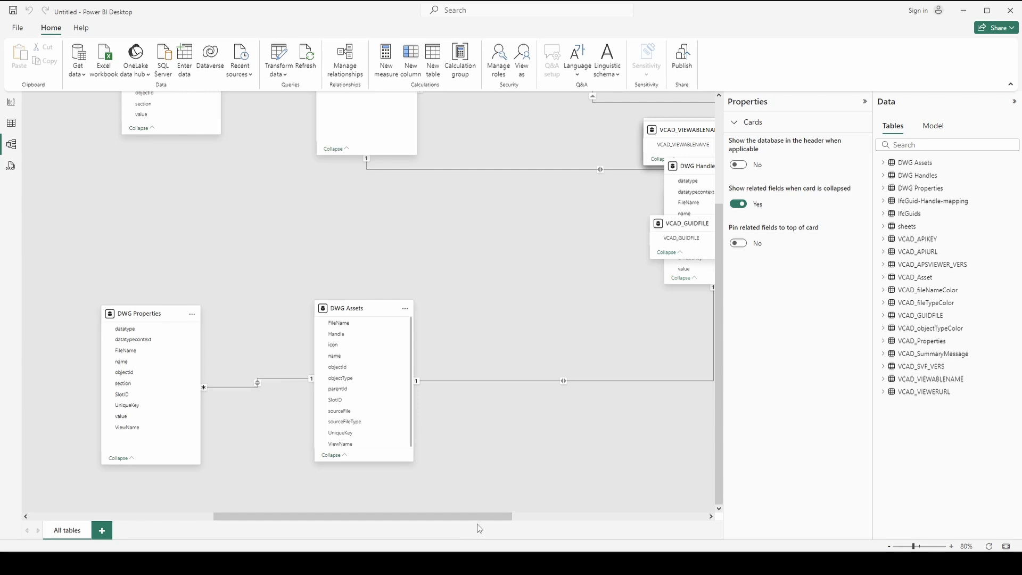
{"action": "left_click_drag", "start_coordinate": [478, 524], "coordinate": [574, 521]}
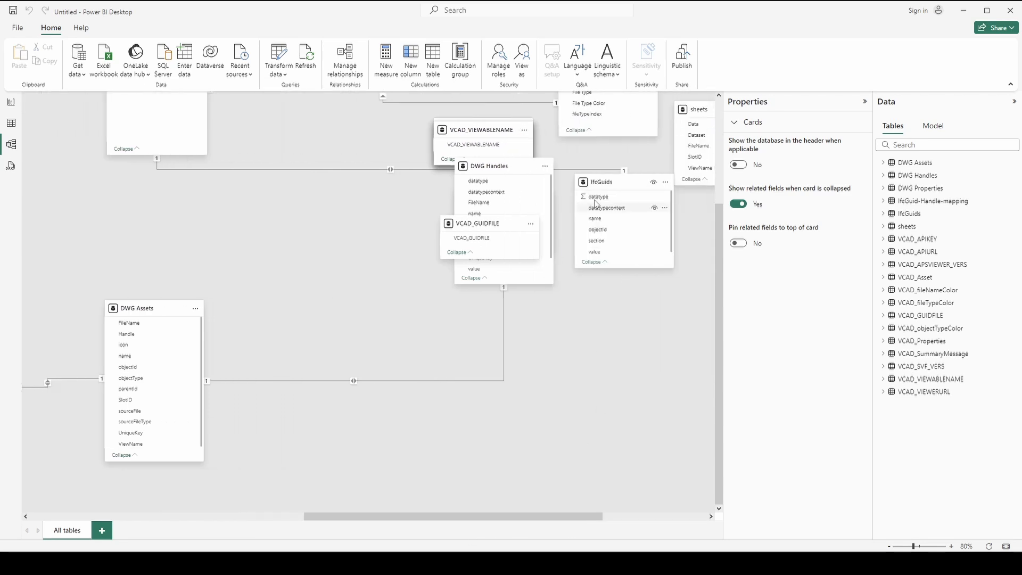
{"action": "left_click_drag", "start_coordinate": [494, 171], "coordinate": [326, 316]}
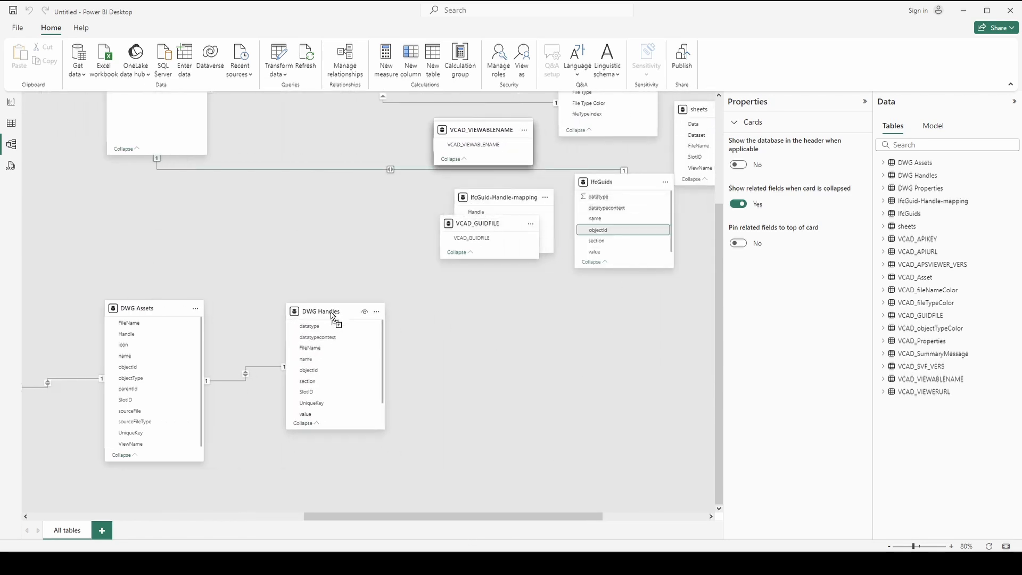
{"action": "left_click_drag", "start_coordinate": [605, 180], "coordinate": [102, 183]}
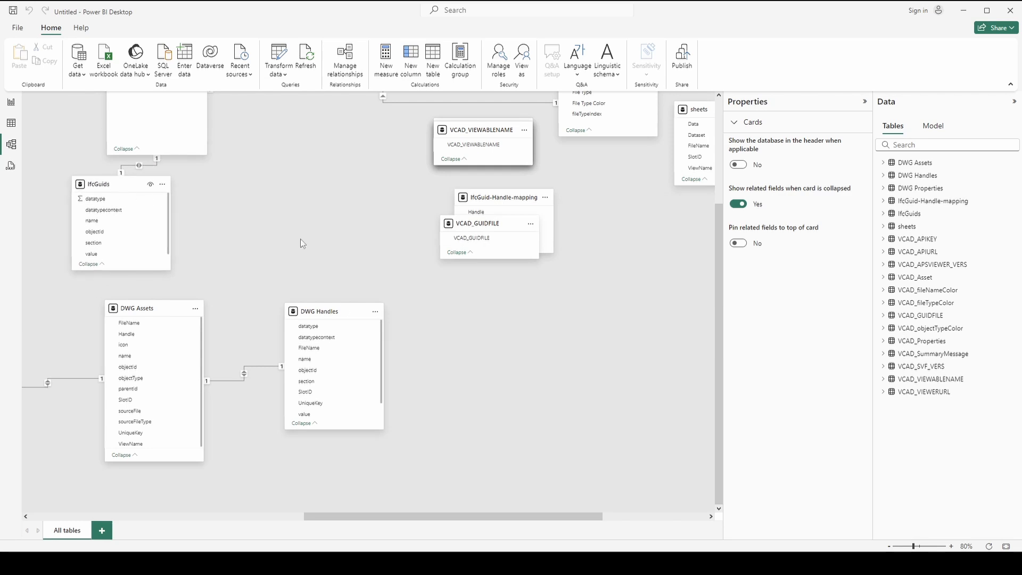
{"action": "left_click_drag", "start_coordinate": [365, 506], "coordinate": [271, 506]}
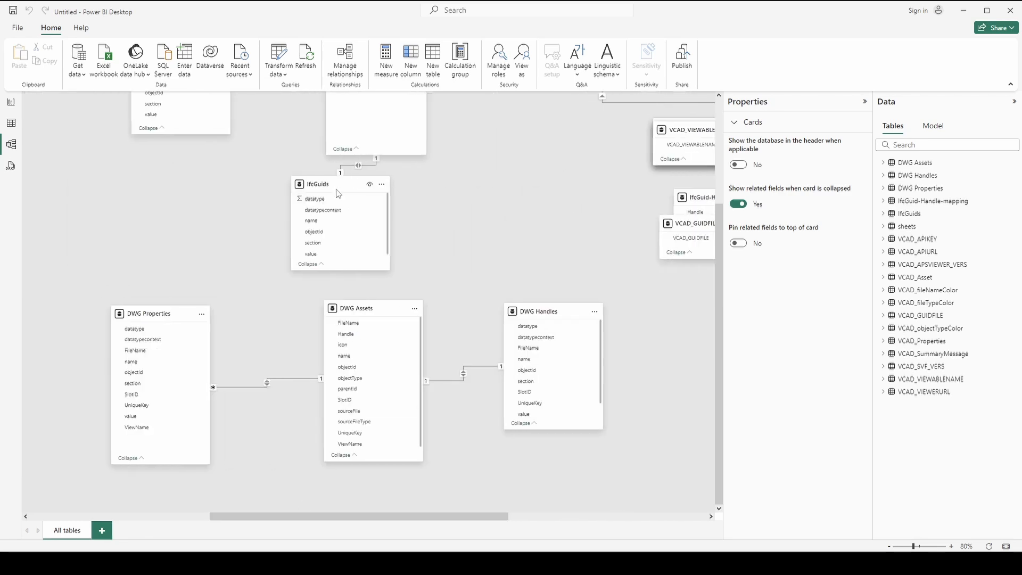
{"action": "left_click_drag", "start_coordinate": [344, 184], "coordinate": [567, 170]}
{"action": "left_click_drag", "start_coordinate": [564, 318], "coordinate": [598, 318]}
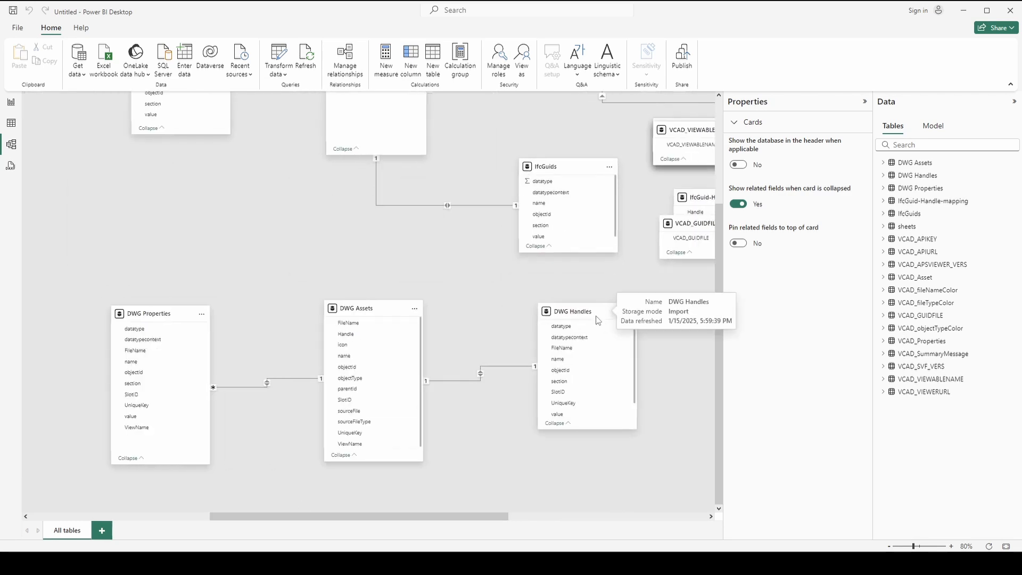
- Place the IfcGuid-Handle-mapping table between VCAD_Asset and DWG Assets and widen its card to fit the full name
{"action": "scroll", "coordinate": [621, 346], "scroll_direction": "down", "scroll_amount": 1}
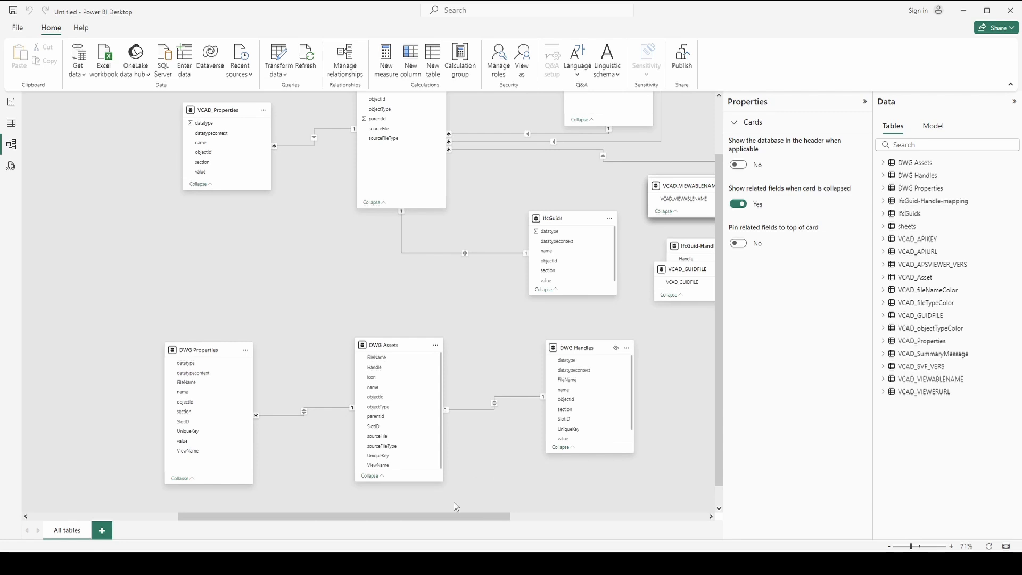
{"action": "left_click_drag", "start_coordinate": [455, 516], "coordinate": [581, 516]}
{"action": "scroll", "coordinate": [582, 436], "scroll_direction": "up", "scroll_amount": 2}
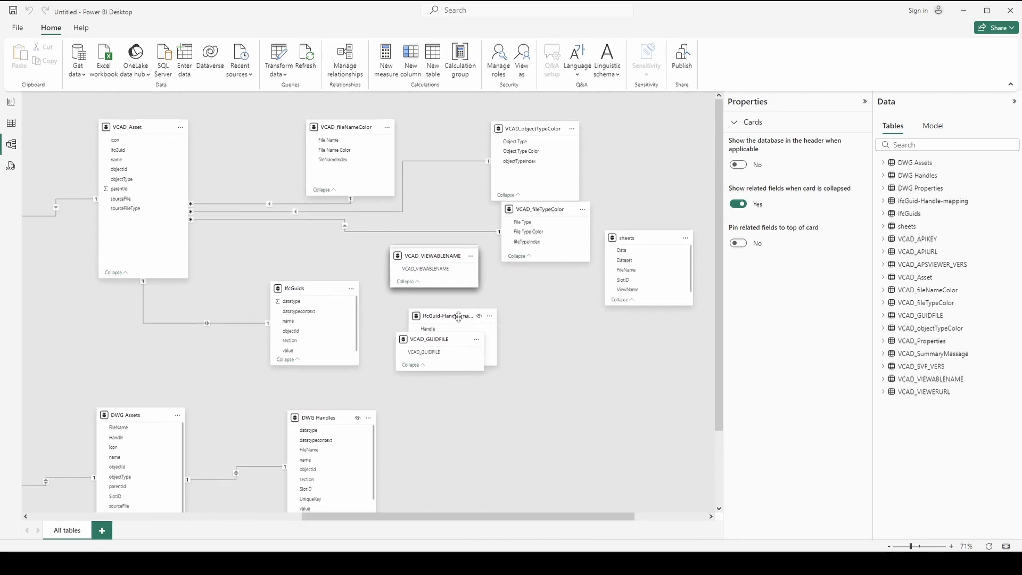
{"action": "left_click_drag", "start_coordinate": [431, 317], "coordinate": [89, 342]}
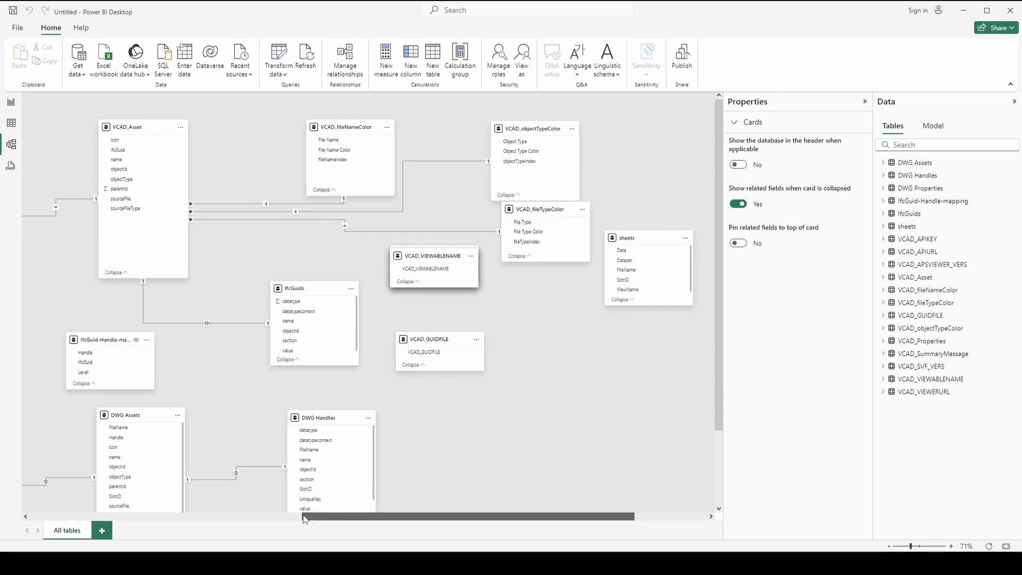
{"action": "left_click_drag", "start_coordinate": [304, 516], "coordinate": [209, 517]}
{"action": "left_click_drag", "start_coordinate": [355, 359], "coordinate": [381, 362]}
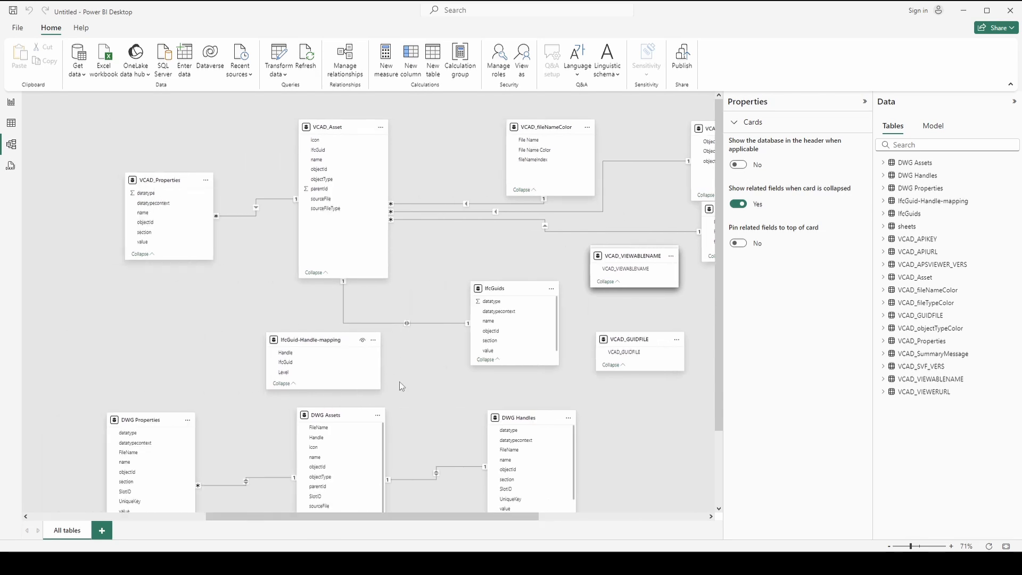
- Relate DWG Assets to IfcGuid-Handle-mapping on their Handle columns, as an active many-to-many relationship with cross-filtering in both directions
{"action": "scroll", "coordinate": [395, 301], "scroll_direction": "down", "scroll_amount": 3}
{"action": "scroll", "coordinate": [394, 301], "scroll_direction": "up", "scroll_amount": 1, "text": "ctrl"}
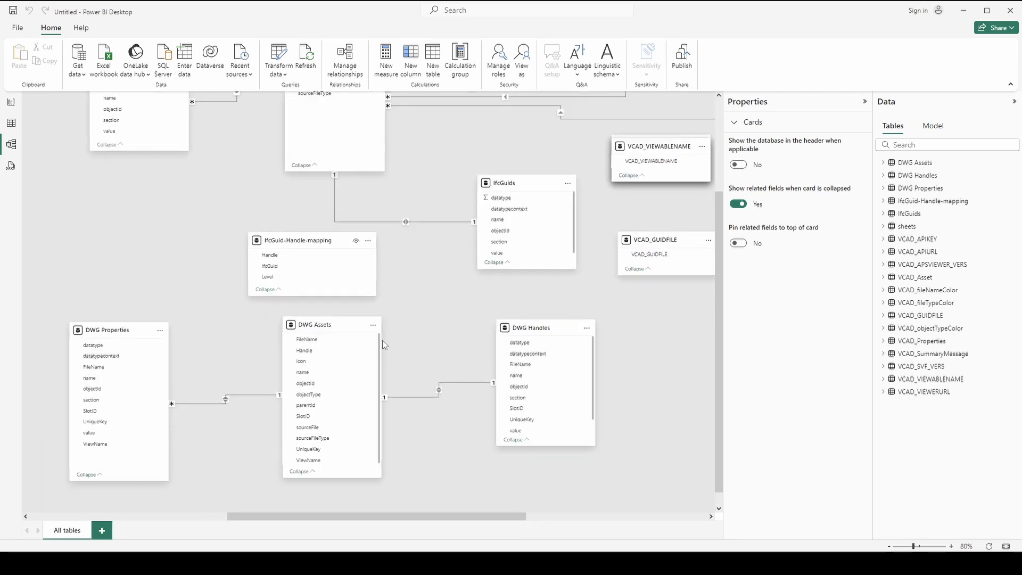
{"action": "left_click_drag", "start_coordinate": [718, 254], "coordinate": [718, 218]}
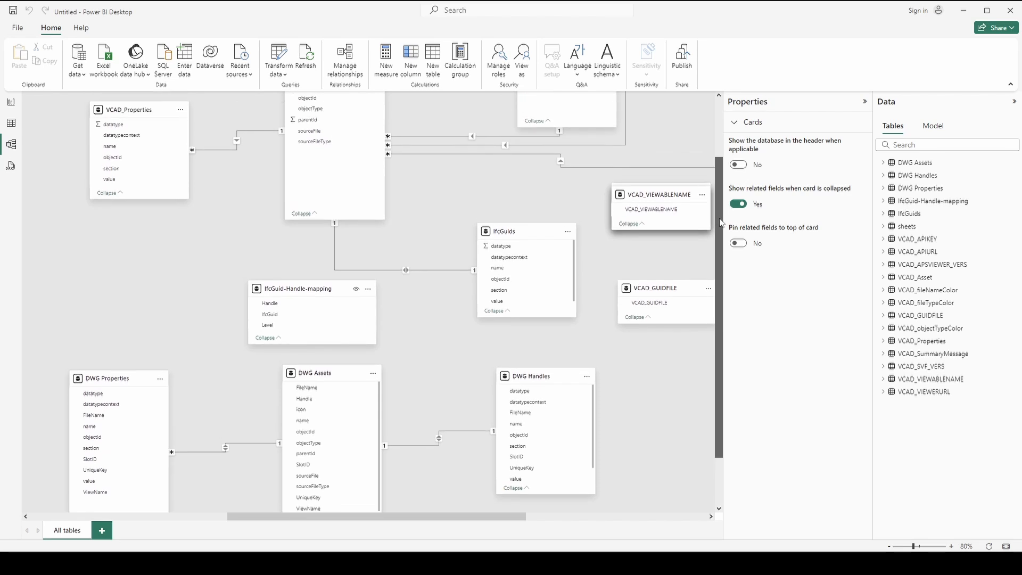
{"action": "left_click_drag", "start_coordinate": [306, 402], "coordinate": [304, 307]}
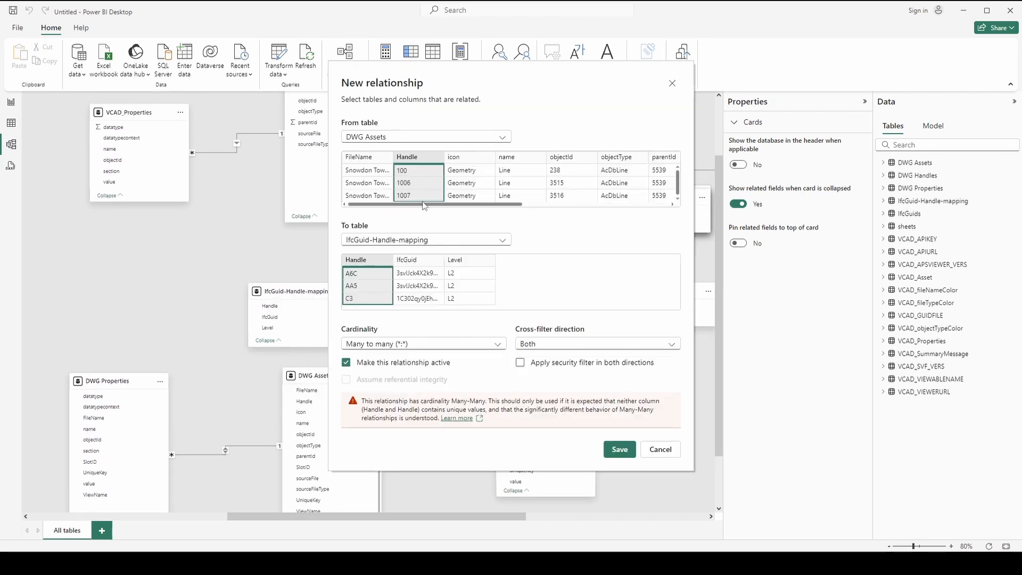
{"action": "left_click", "coordinate": [620, 450]}
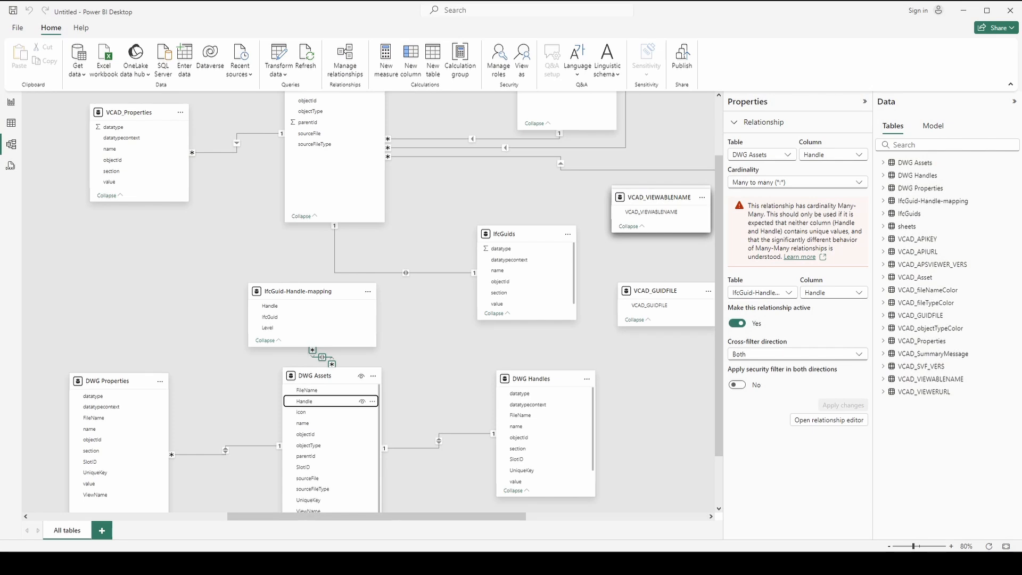
- Relate VCAD_Asset to IfcGuid-Handle-mapping on their IfcGuid columns, as an active many-to-many relationship with cross-filtering in both directions
{"action": "scroll", "coordinate": [446, 106], "scroll_direction": "up", "scroll_amount": 2}
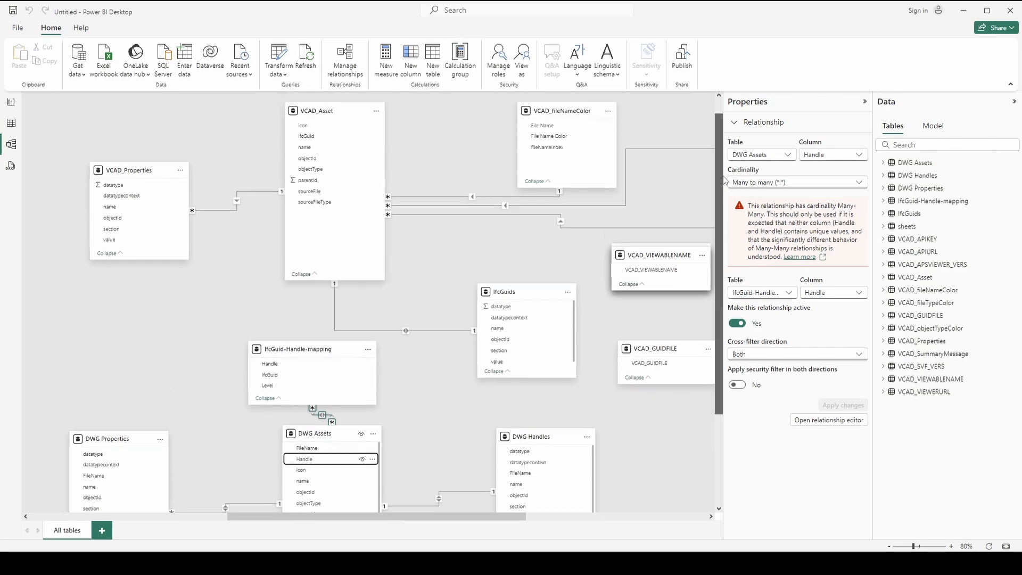
{"action": "left_click_drag", "start_coordinate": [306, 136], "coordinate": [290, 377]}
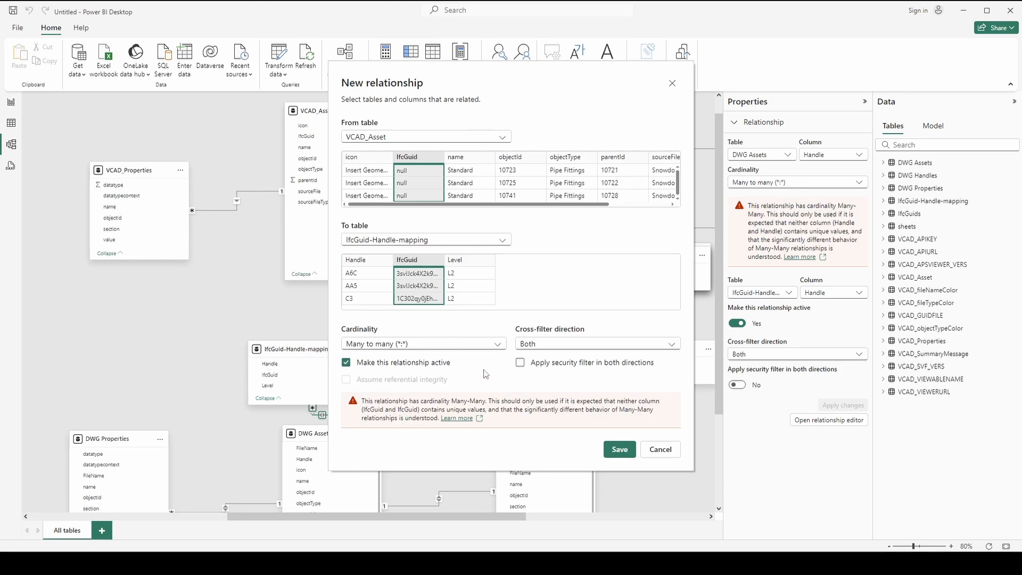
{"action": "left_click", "coordinate": [617, 449]}
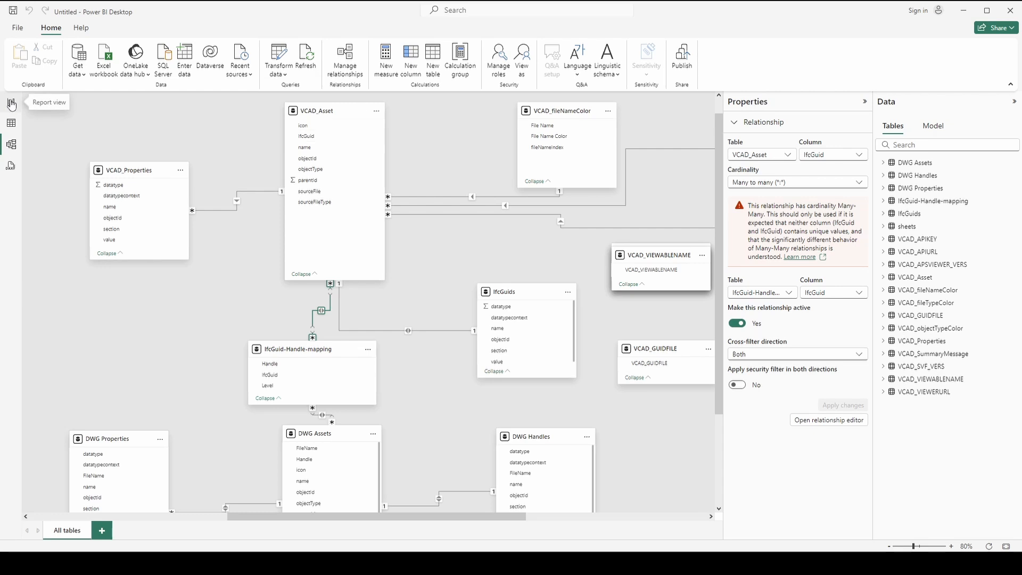
- On the duplicated report page, narrow the drawing viewer, then shorten the FileName slicer and place it directly above the viewer
{"action": "left_click", "coordinate": [12, 103]}
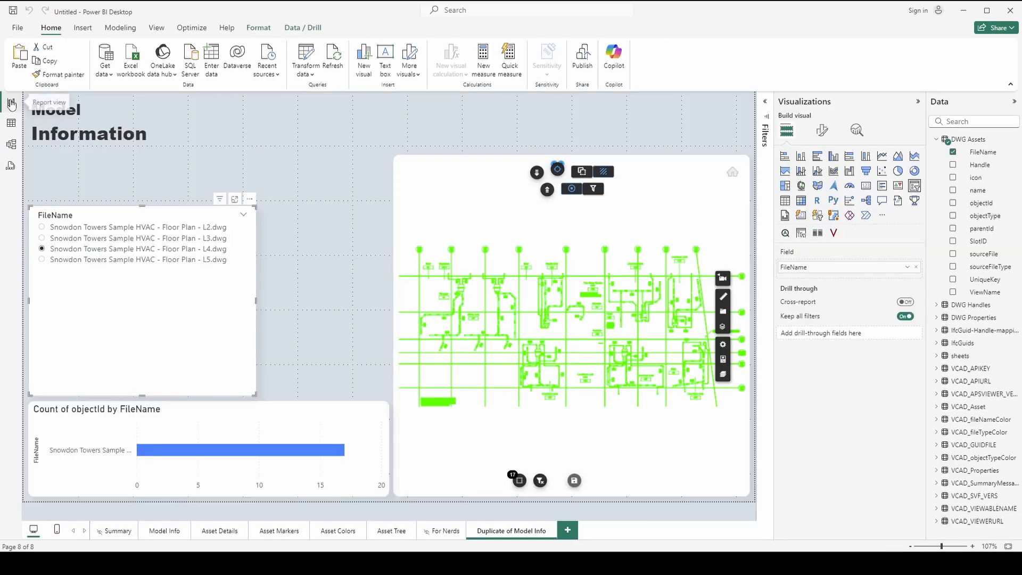
{"action": "left_click", "coordinate": [262, 417]}
{"action": "left_click", "coordinate": [484, 160]}
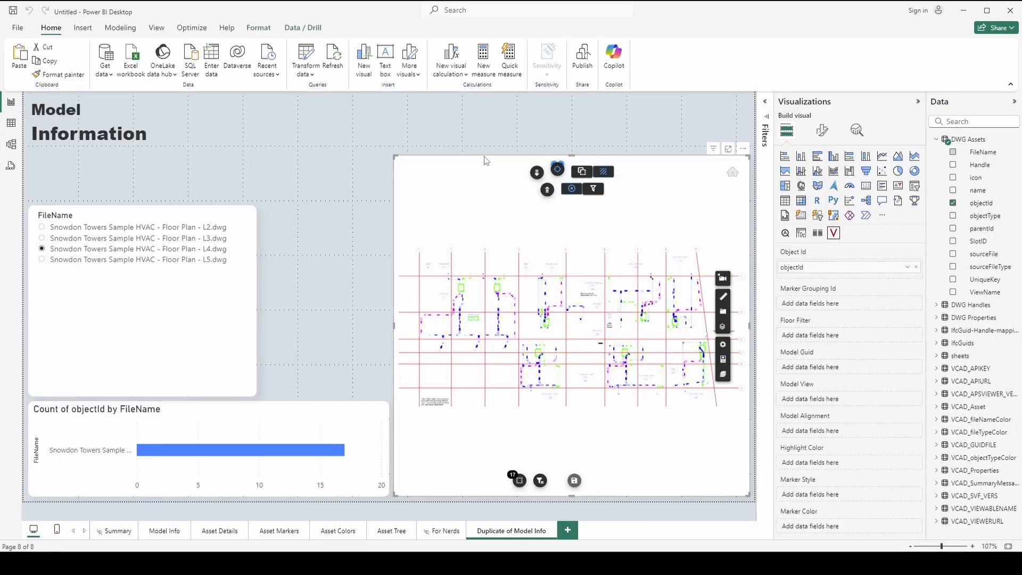
{"action": "left_click_drag", "start_coordinate": [395, 325], "coordinate": [440, 325]}
{"action": "left_click_drag", "start_coordinate": [169, 212], "coordinate": [192, 212]}
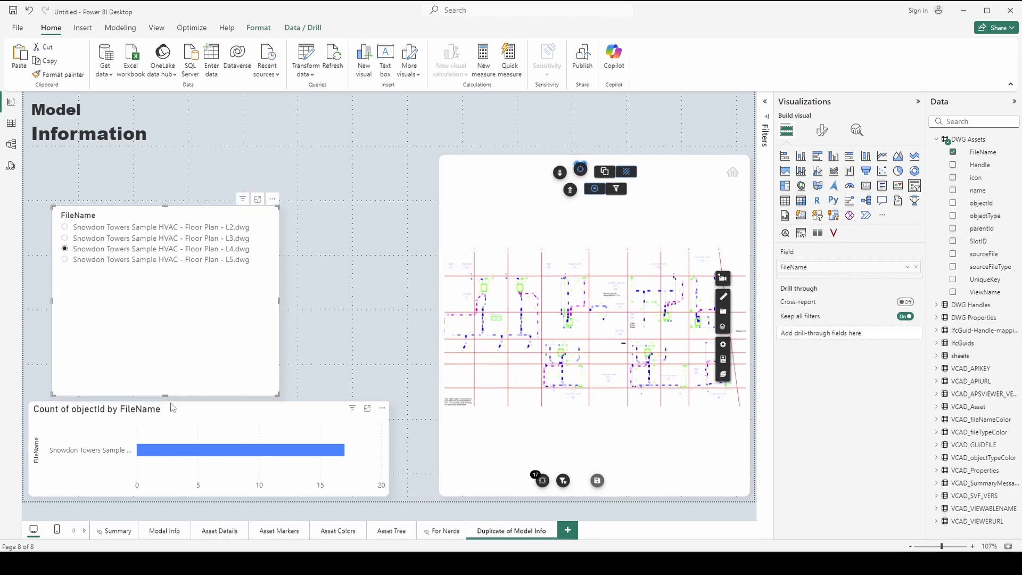
{"action": "left_click_drag", "start_coordinate": [167, 393], "coordinate": [167, 279]}
{"action": "left_click_drag", "start_coordinate": [188, 223], "coordinate": [575, 81]}
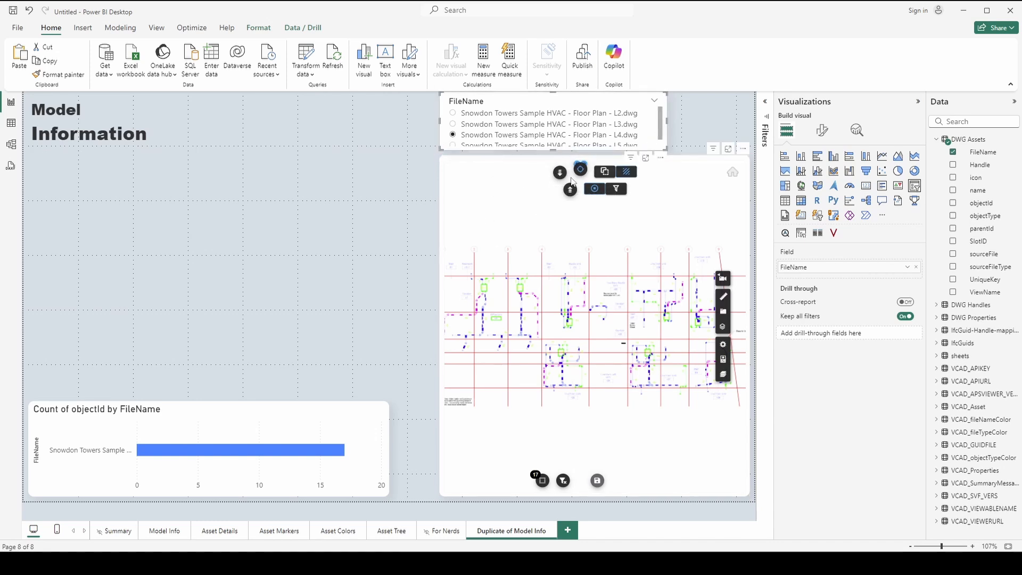
- Lower the drawing viewer's upper edge and enlarge the FileName slicer to the viewer's width so all four DWG files fit
{"action": "left_click_drag", "start_coordinate": [596, 158], "coordinate": [597, 195]}
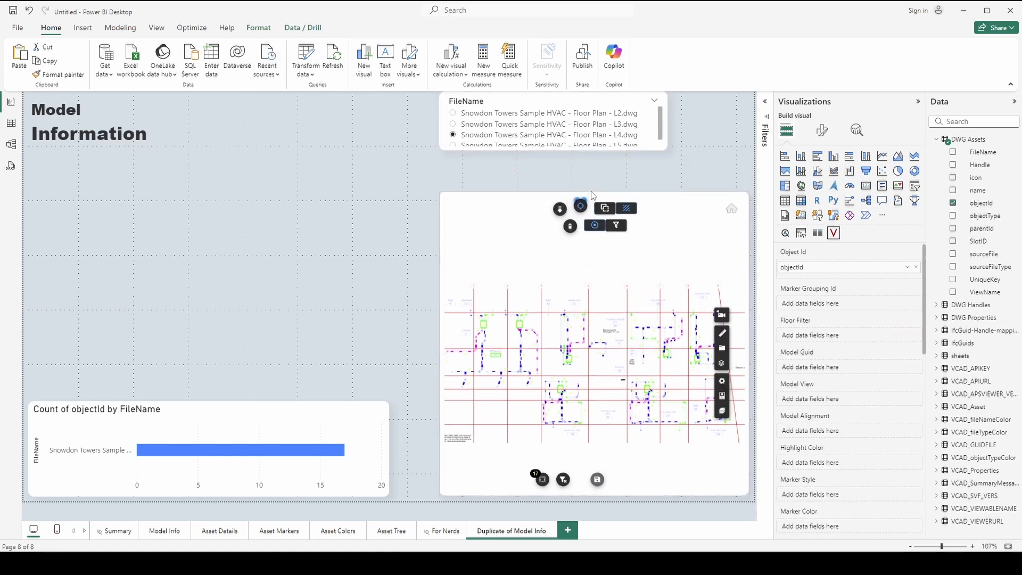
{"action": "left_click", "coordinate": [589, 149]}
{"action": "left_click_drag", "start_coordinate": [667, 151], "coordinate": [749, 168]}
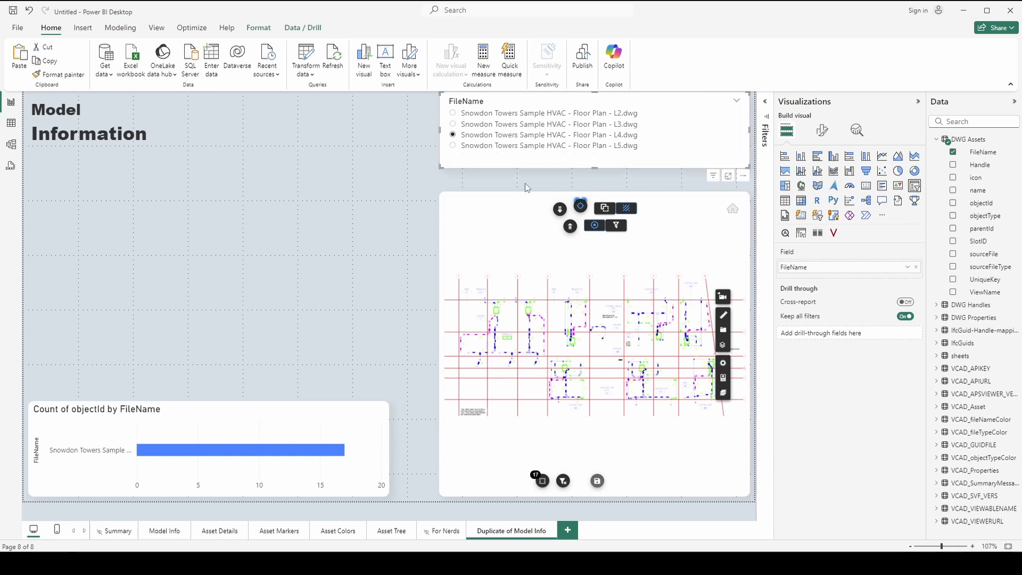
- Delete the bar chart counting objectId by FileName
{"action": "left_click", "coordinate": [213, 407]}
{"action": "key", "text": "Delete"}
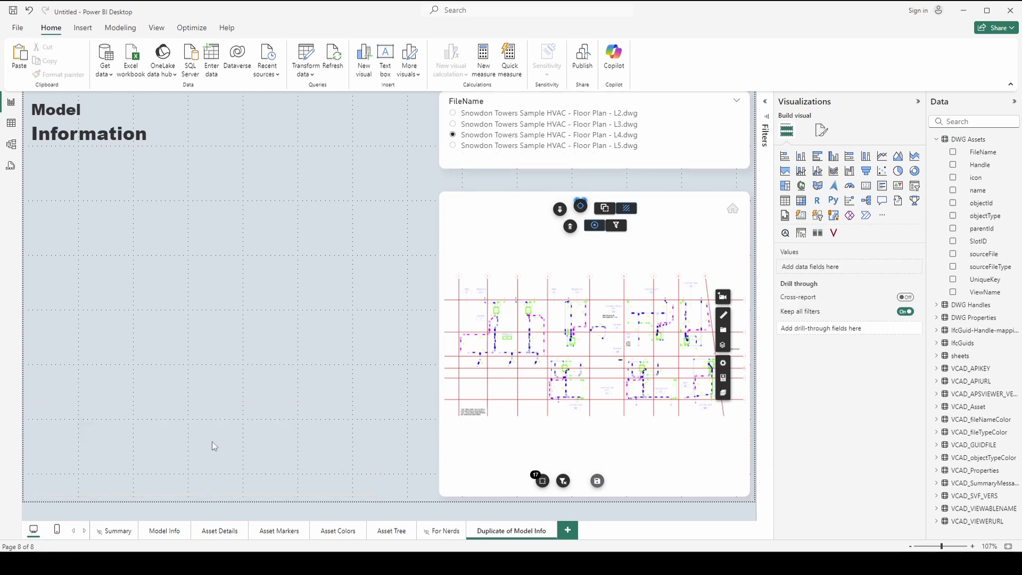
- Copy the 3D model viewer from the Model Info page and paste it onto the Duplicate of Model Info page
{"action": "left_click", "coordinate": [167, 531]}
{"action": "left_click", "coordinate": [416, 162]}
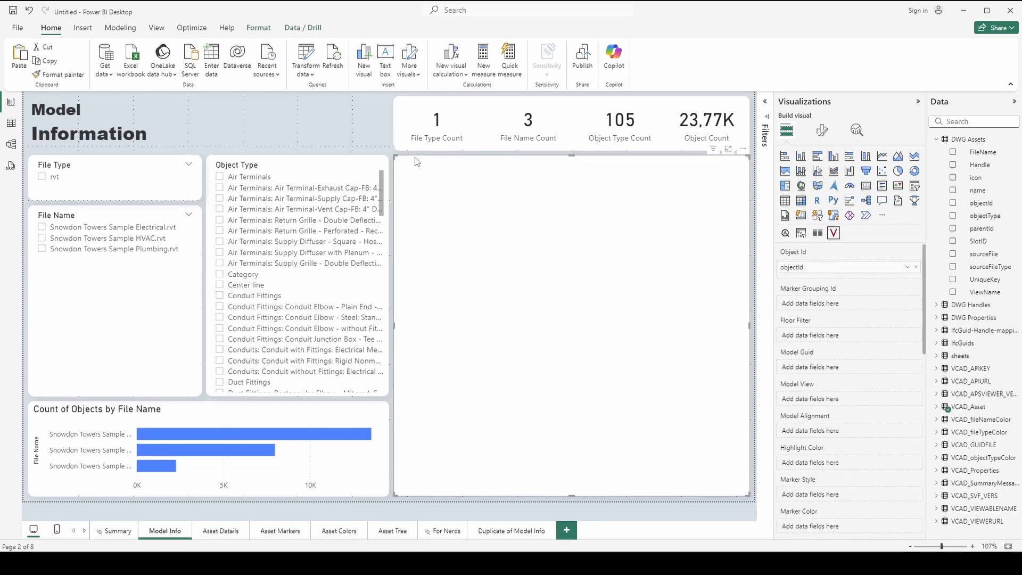
{"action": "left_click", "coordinate": [527, 535]}
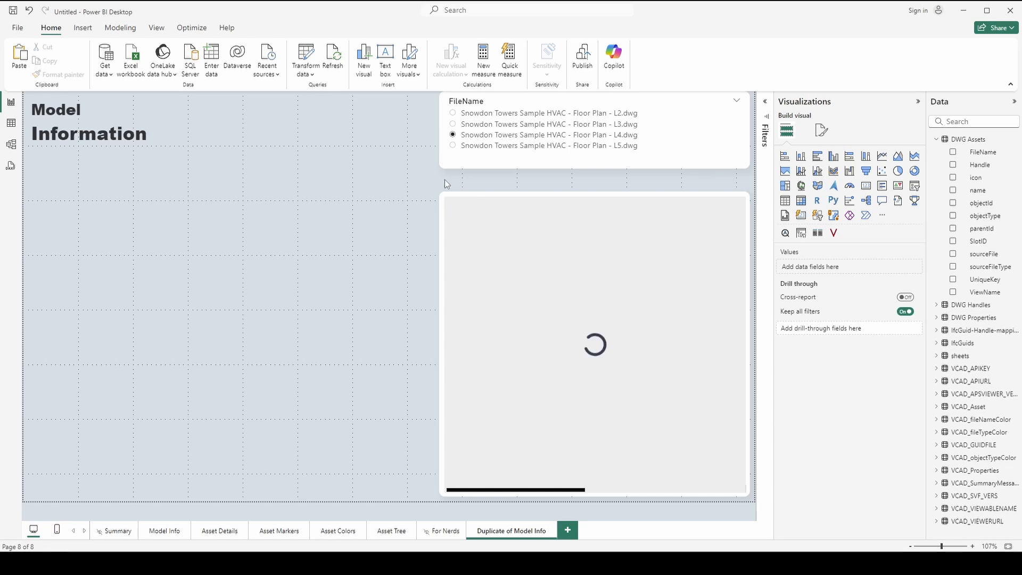
{"action": "left_click", "coordinate": [452, 168]}
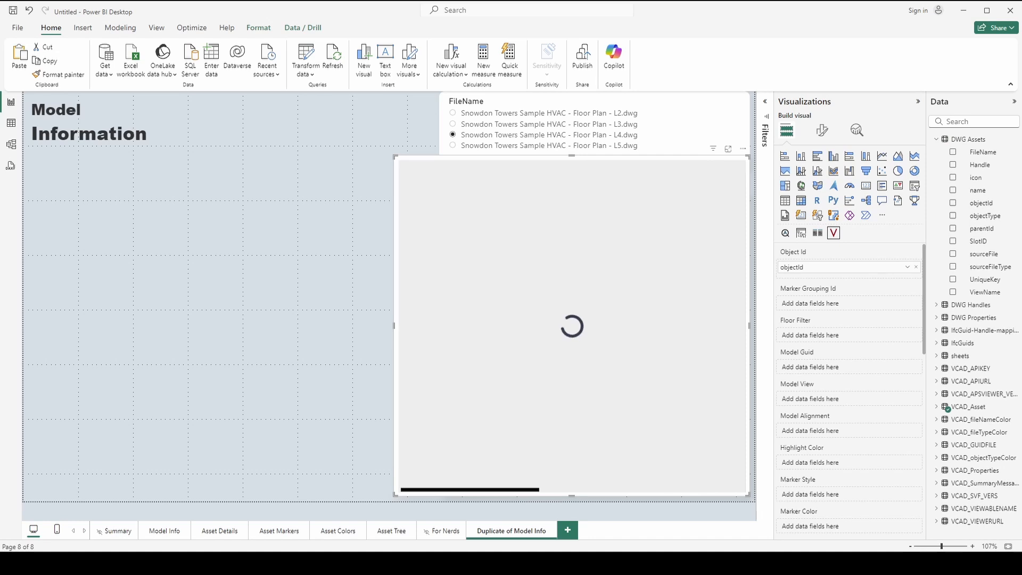
- Place the 3D viewer beside the drawing viewer, match its upper edge to it, and widen the drawing viewer toward it
{"action": "left_click_drag", "start_coordinate": [662, 158], "coordinate": [222, 184]}
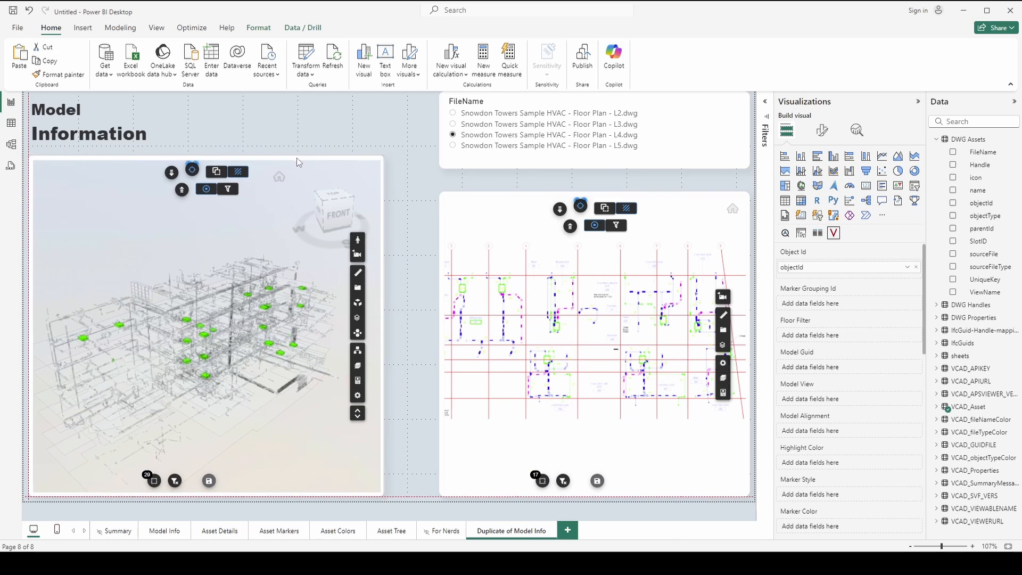
{"action": "left_click_drag", "start_coordinate": [380, 156], "coordinate": [394, 204]}
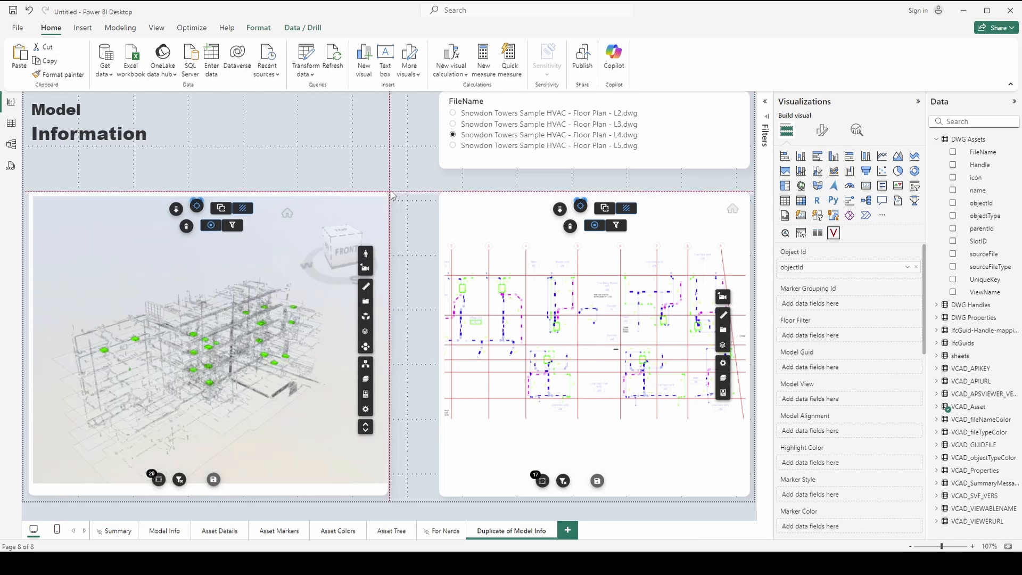
{"action": "left_click", "coordinate": [542, 204]}
{"action": "left_click_drag", "start_coordinate": [447, 200], "coordinate": [414, 204]}
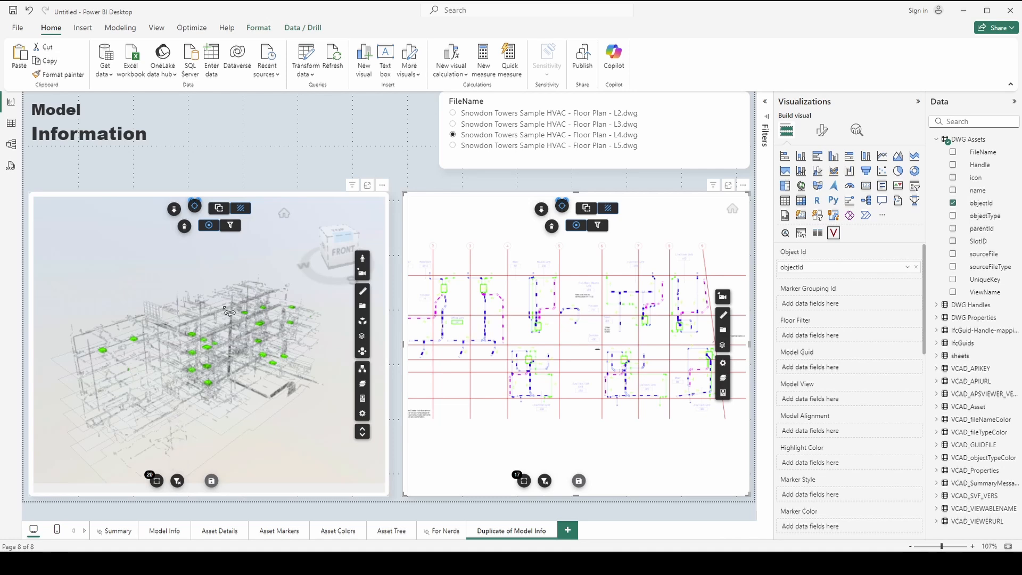
- Move the FileName slicer slightly down and left, clear of the page's upper edge
{"action": "mouse_move", "coordinate": [236, 419]}
{"action": "left_mouse_down"}
{"action": "mouse_move", "coordinate": [255, 404]}
{"action": "mouse_move", "coordinate": [277, 410]}
{"action": "mouse_move", "coordinate": [251, 425]}
{"action": "mouse_move", "coordinate": [235, 391]}
{"action": "mouse_move", "coordinate": [240, 427]}
{"action": "left_mouse_up"}
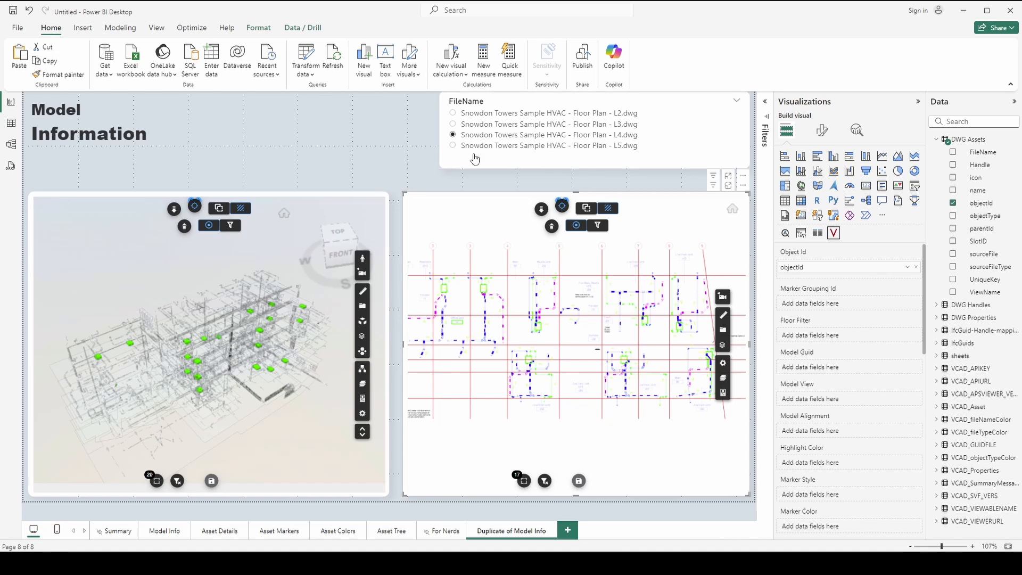
{"action": "left_click", "coordinate": [551, 118]}
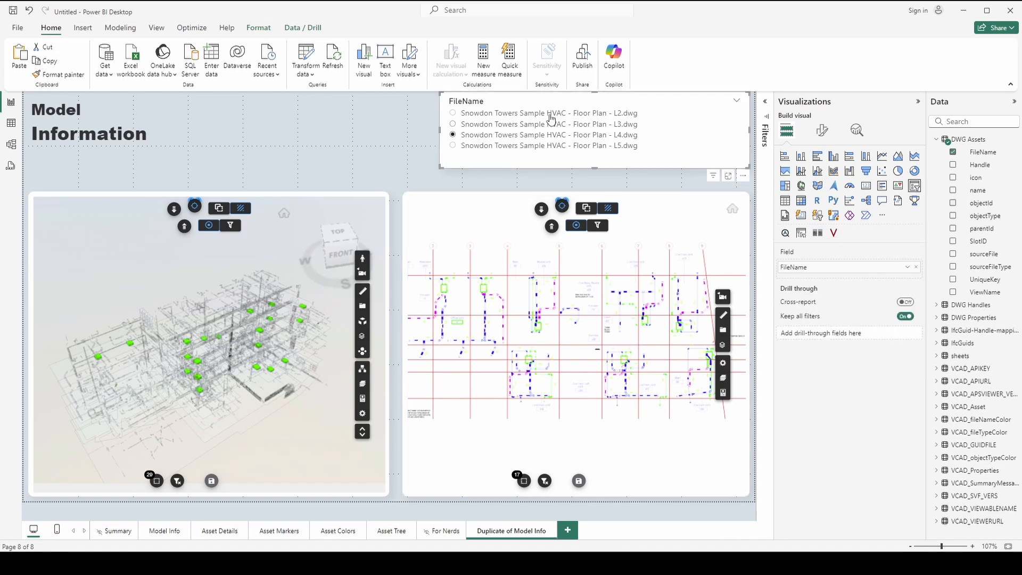
{"action": "left_click_drag", "start_coordinate": [610, 102], "coordinate": [573, 108]}
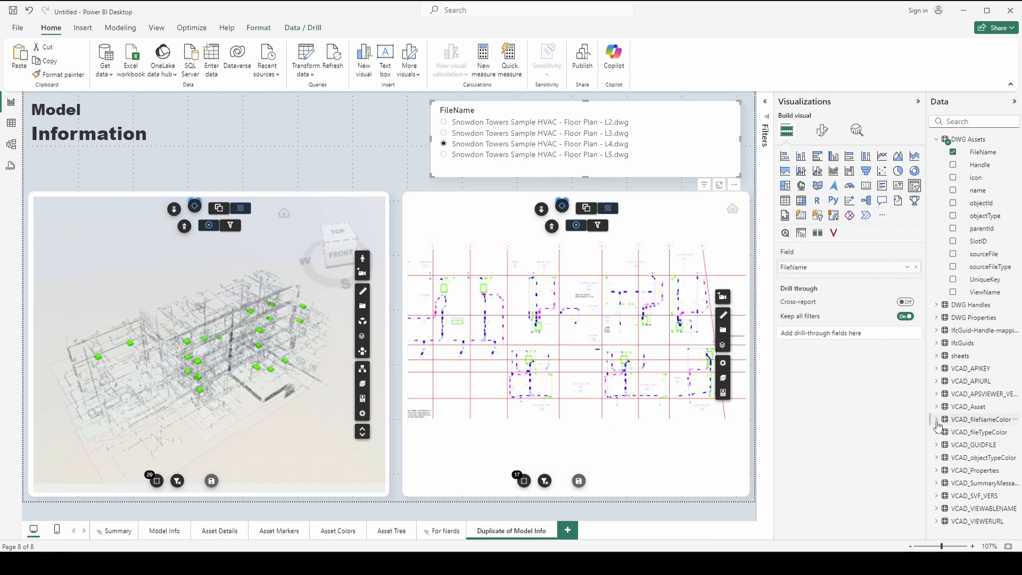
- Replace the slicer's FileName field with Level from IfcGuid-Handle-mapping and filter the page to L3
{"action": "left_click", "coordinate": [937, 139]}
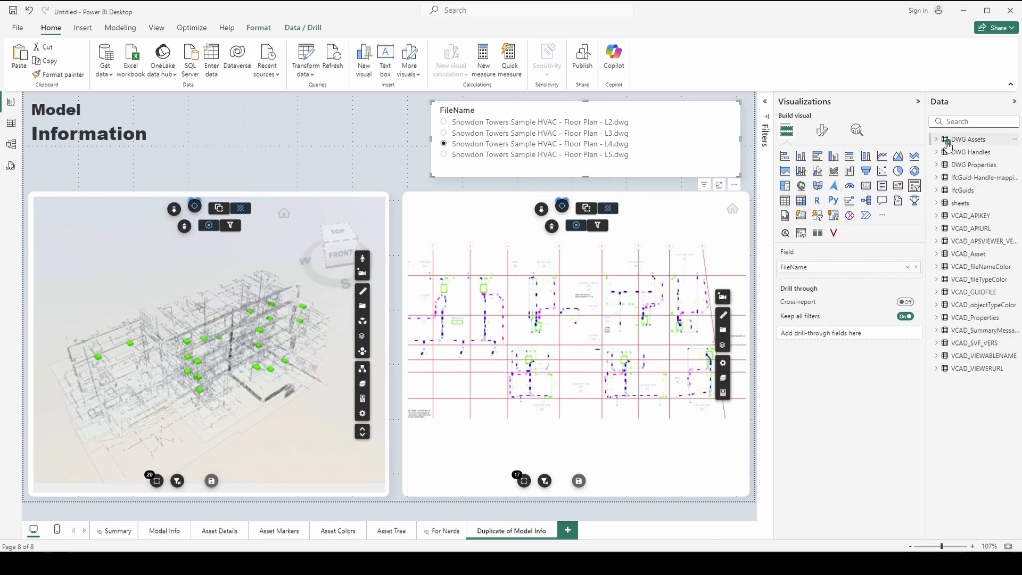
{"action": "left_click", "coordinate": [937, 177]}
{"action": "left_click_drag", "start_coordinate": [976, 216], "coordinate": [835, 269]}
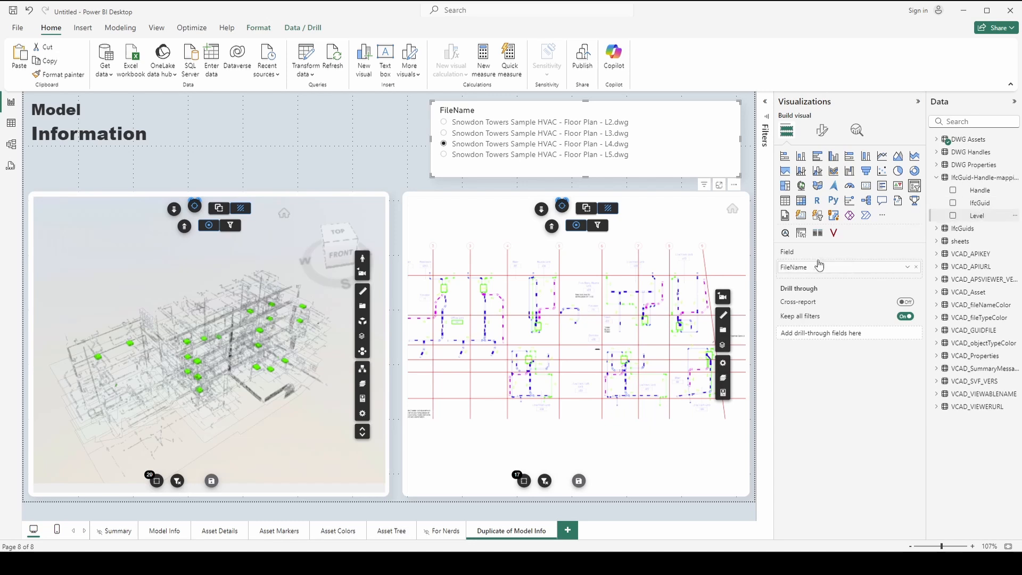
{"action": "left_click", "coordinate": [916, 267]}
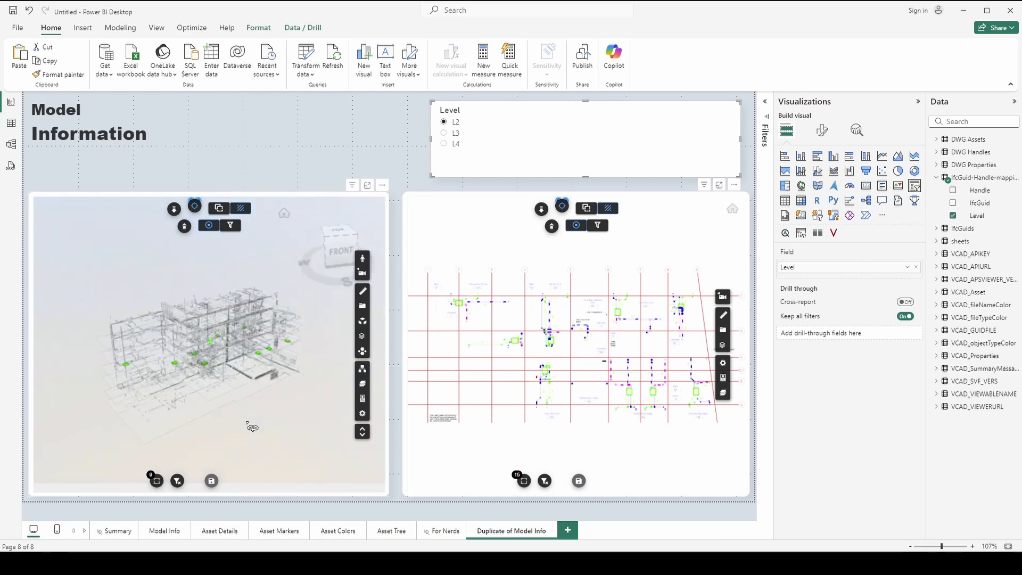
{"action": "left_click", "coordinate": [450, 136]}
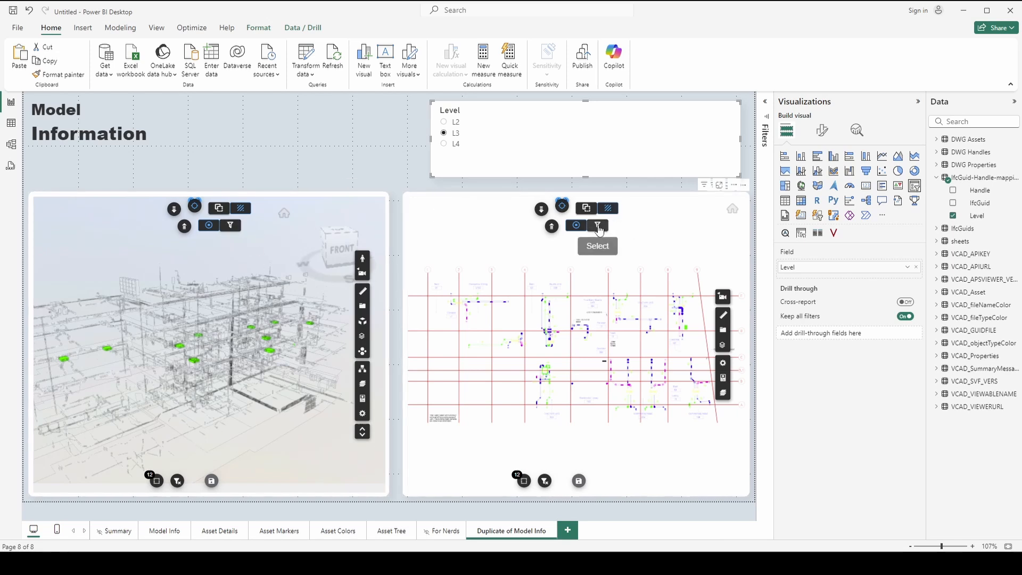
- Turn on Base Theme for the drawing viewer and set its color to the lightest gray shade under black
{"action": "left_click", "coordinate": [689, 198]}
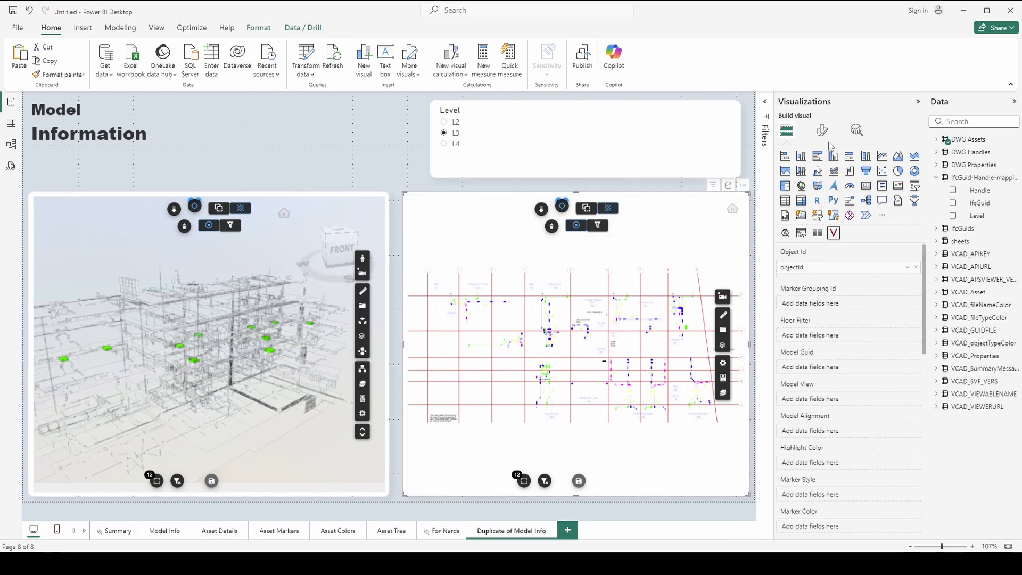
{"action": "left_click", "coordinate": [822, 131]}
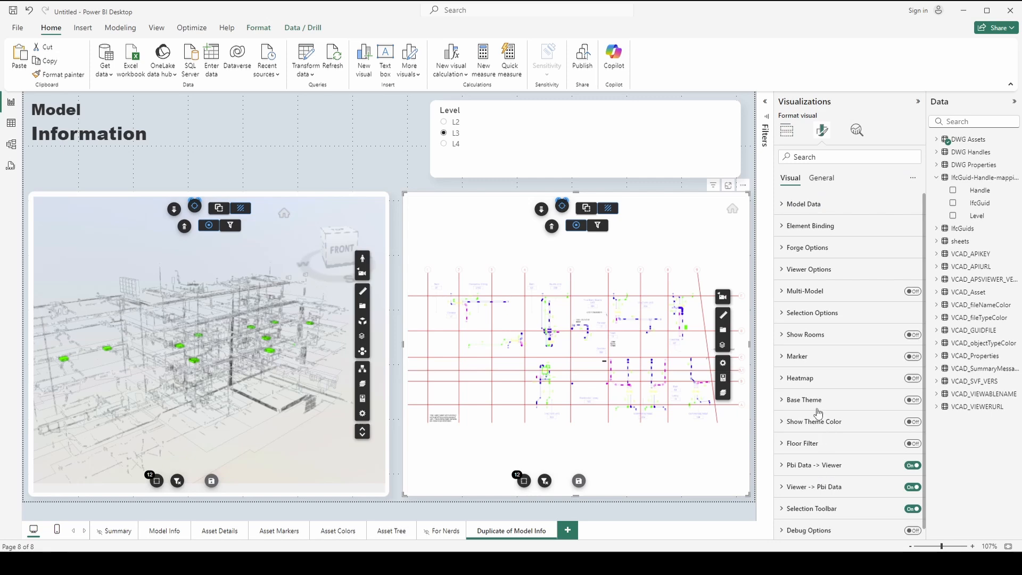
{"action": "left_click", "coordinate": [801, 398]}
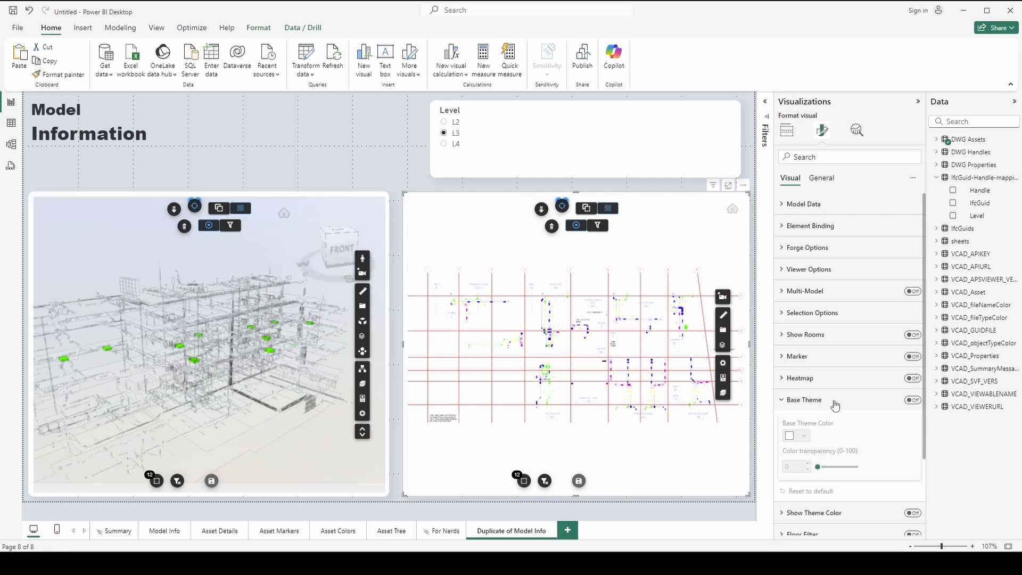
{"action": "left_click", "coordinate": [911, 399]}
{"action": "left_click", "coordinate": [797, 435]}
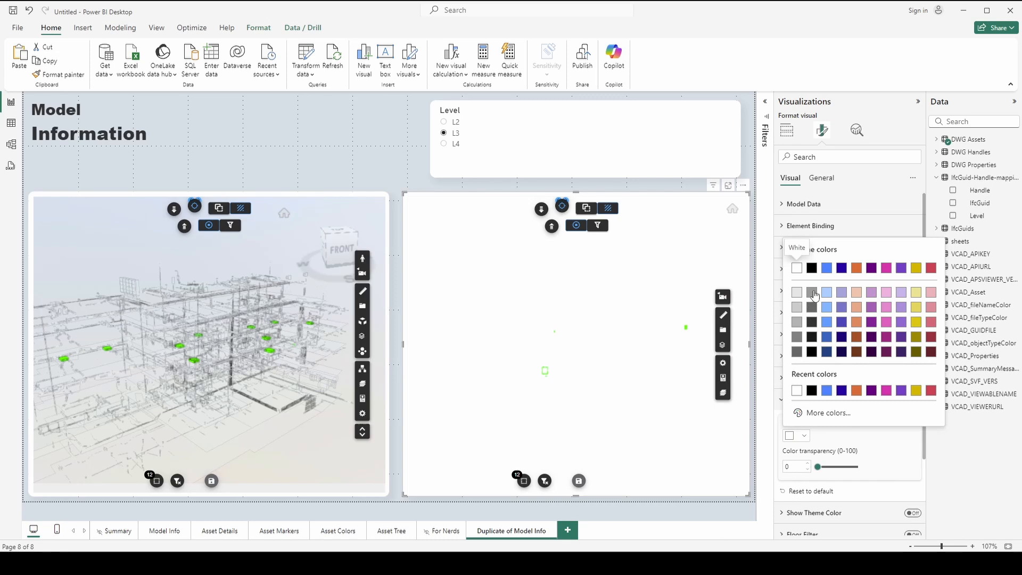
{"action": "left_click", "coordinate": [812, 293]}
- Darken the drawing viewer's Base Theme color, trying the third shade under black and settling on the second
{"action": "left_click", "coordinate": [801, 436]}
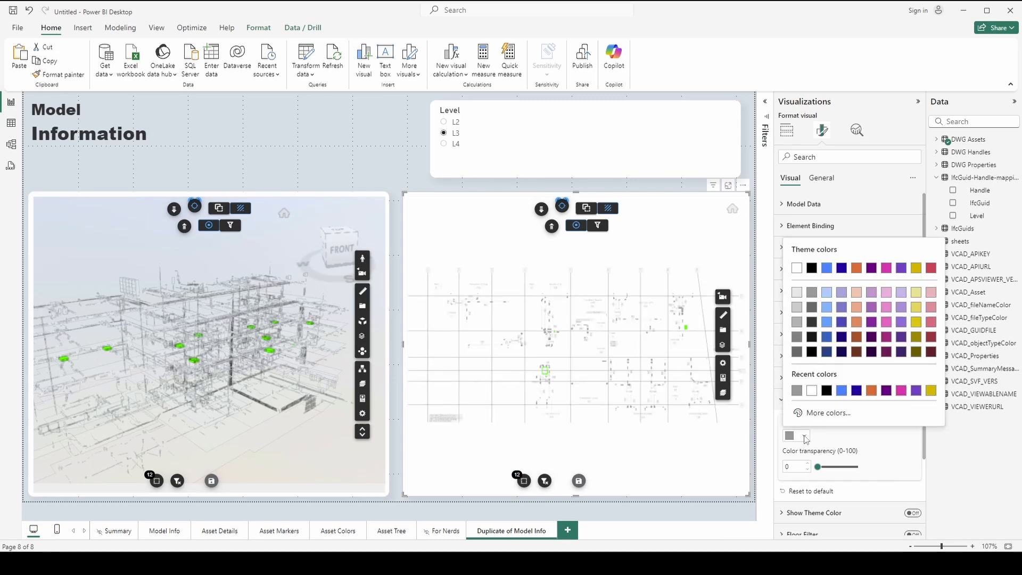
{"action": "left_click", "coordinate": [812, 330]}
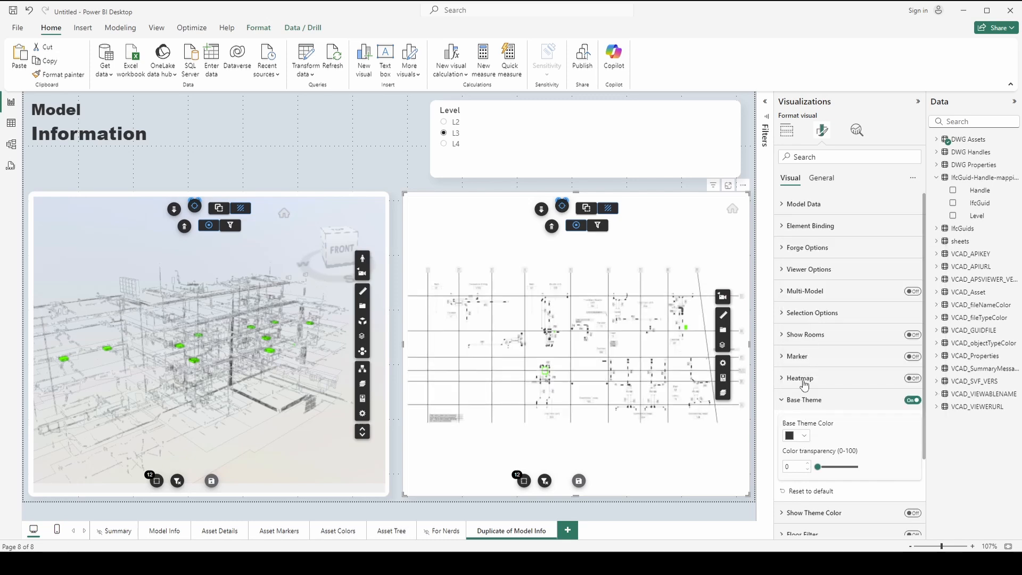
{"action": "left_click", "coordinate": [795, 436]}
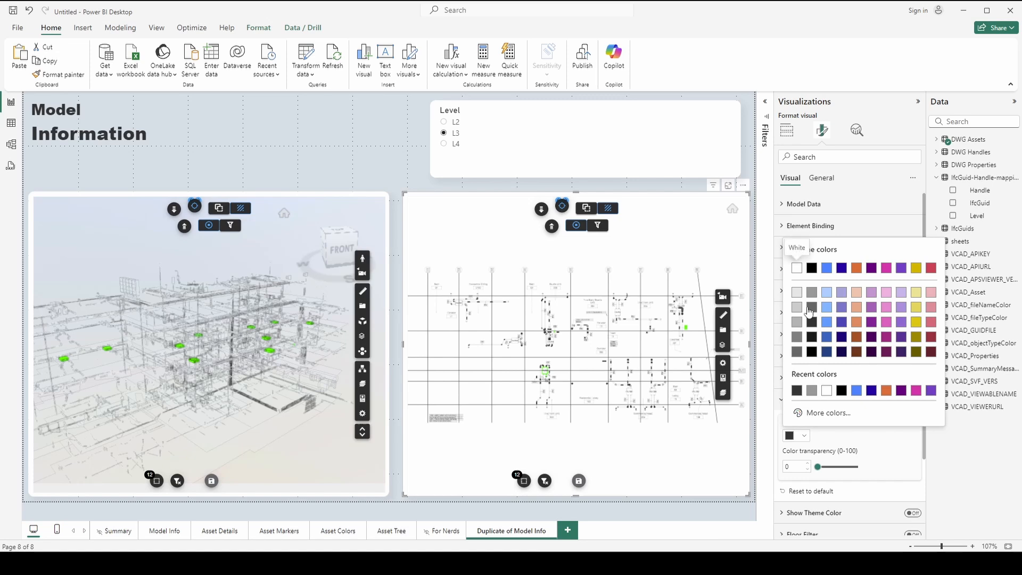
{"action": "left_click", "coordinate": [812, 309]}
{"action": "left_click", "coordinate": [783, 400]}
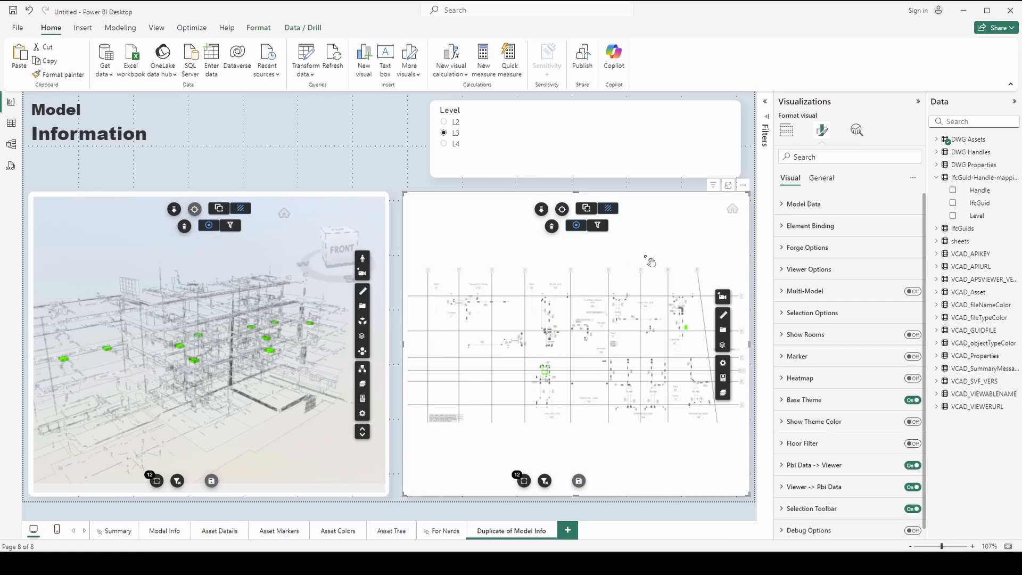
- Turn on filter mode in the drawing viewer, select a highlighted drawing object to filter the 3D model, and reset the viewer's selection
{"action": "left_click", "coordinate": [566, 462]}
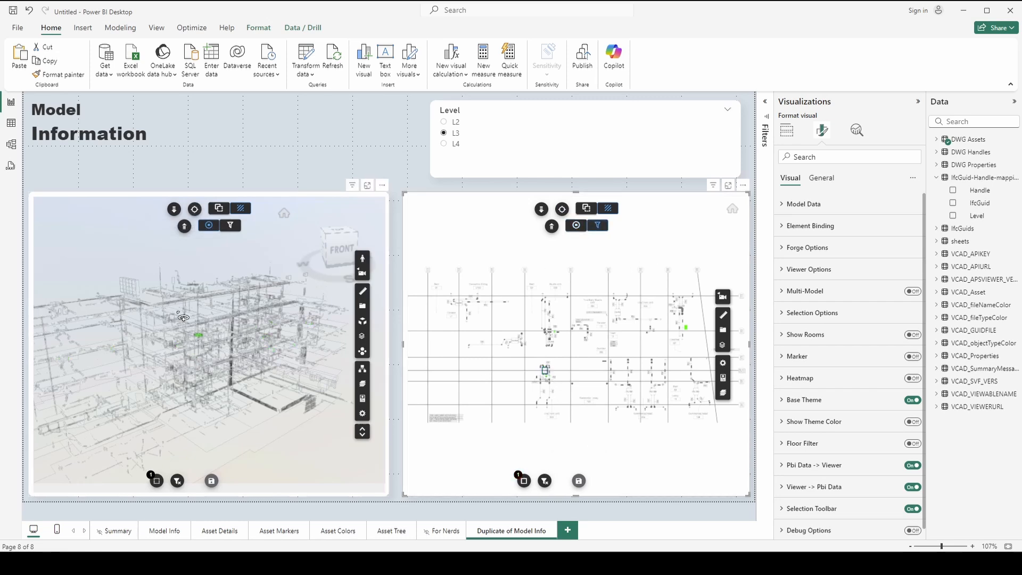
{"action": "left_click", "coordinate": [689, 330]}
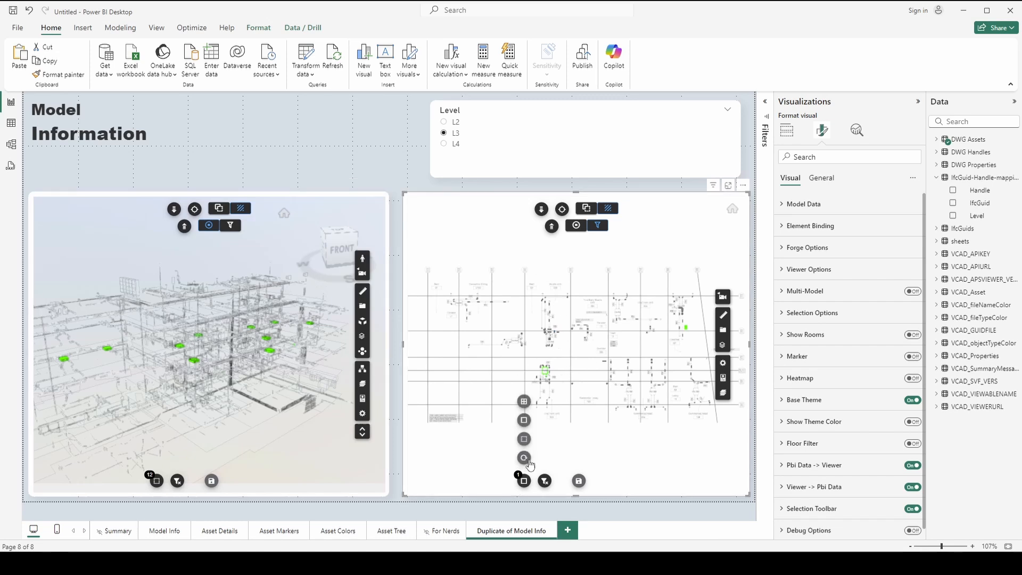
{"action": "left_click", "coordinate": [524, 480]}
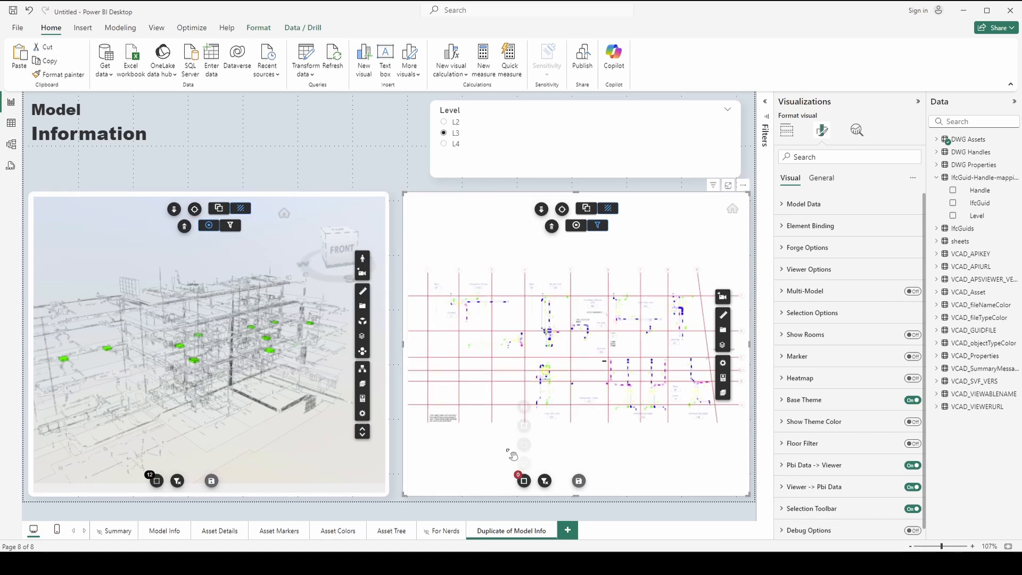
- Turn on filter mode in the 3D model viewer and select one of the green highlighted objects to filter the drawing
{"action": "left_click", "coordinate": [230, 225]}
{"action": "scroll", "coordinate": [124, 358], "scroll_direction": "up", "scroll_amount": 3}
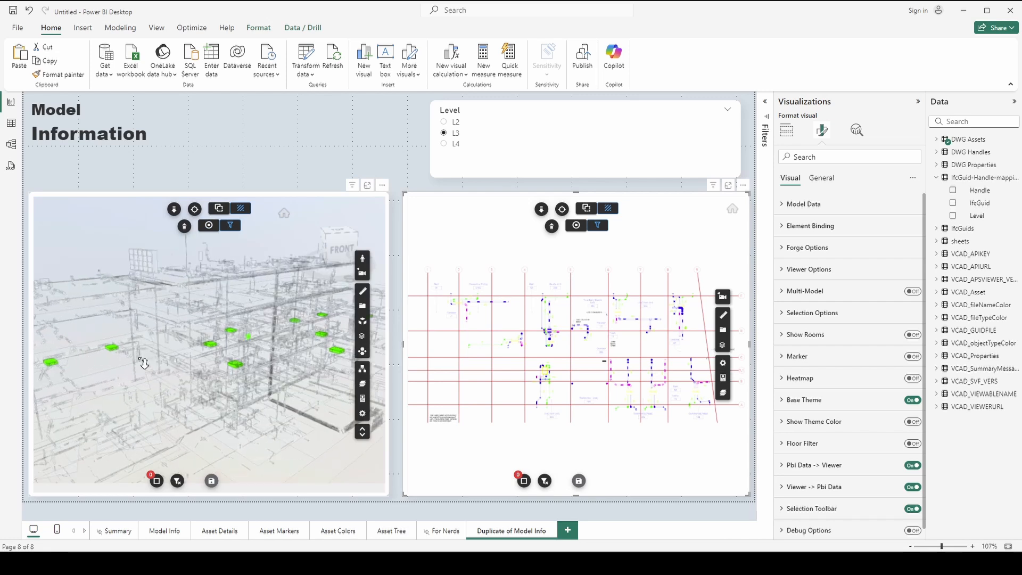
{"action": "left_click", "coordinate": [243, 369]}
{"action": "scroll", "coordinate": [335, 388], "scroll_direction": "down", "scroll_amount": 2}
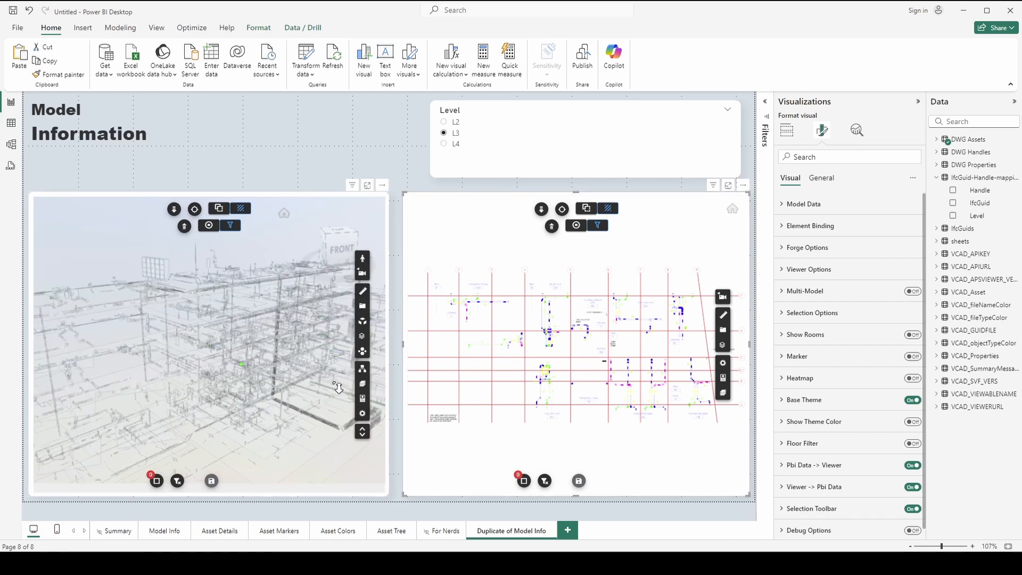
- Cycle the Level slicer through L4 and L2 and return it to L3
{"action": "left_click", "coordinate": [444, 144]}
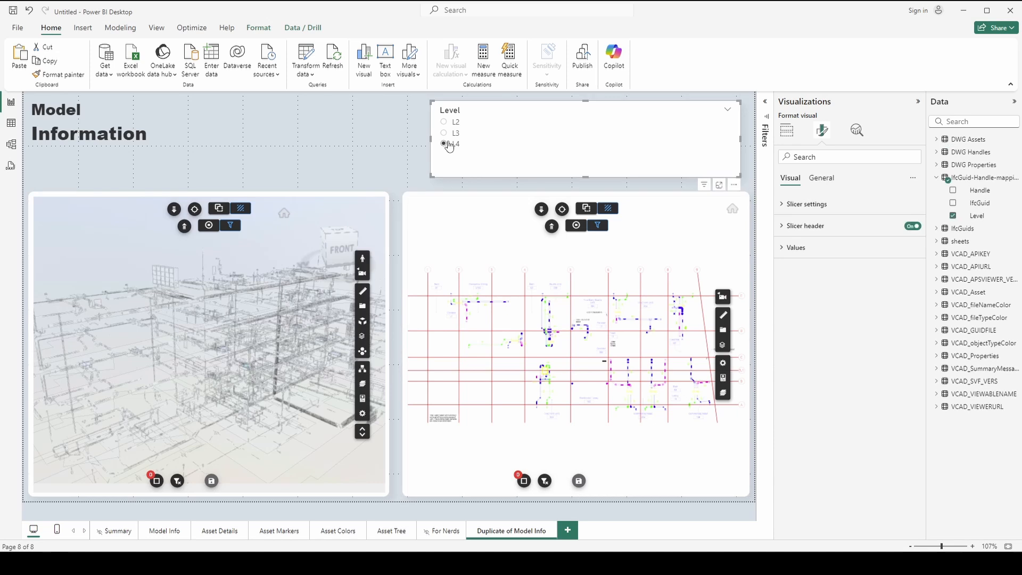
{"action": "left_click", "coordinate": [444, 121]}
{"action": "left_click", "coordinate": [444, 133]}
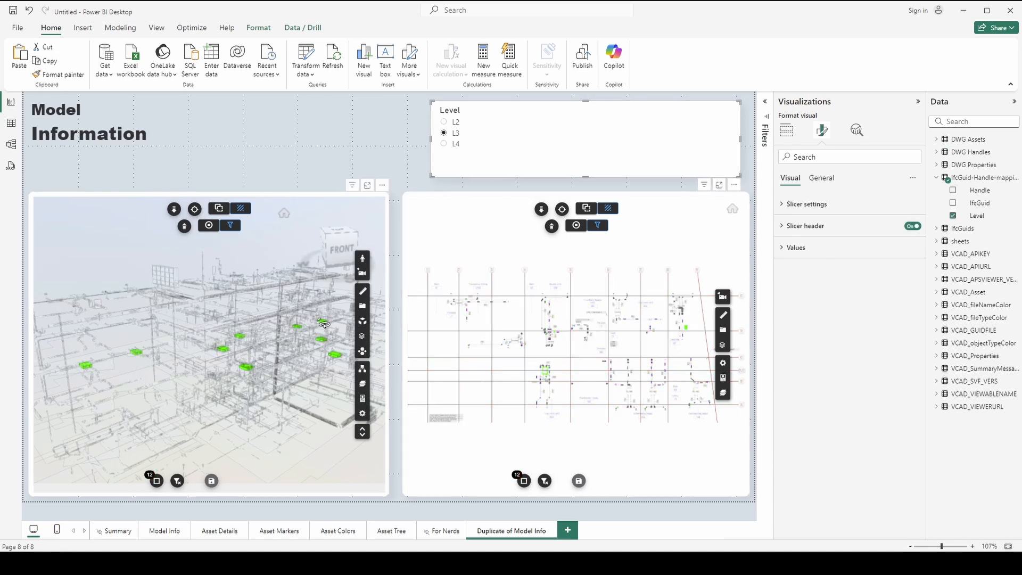